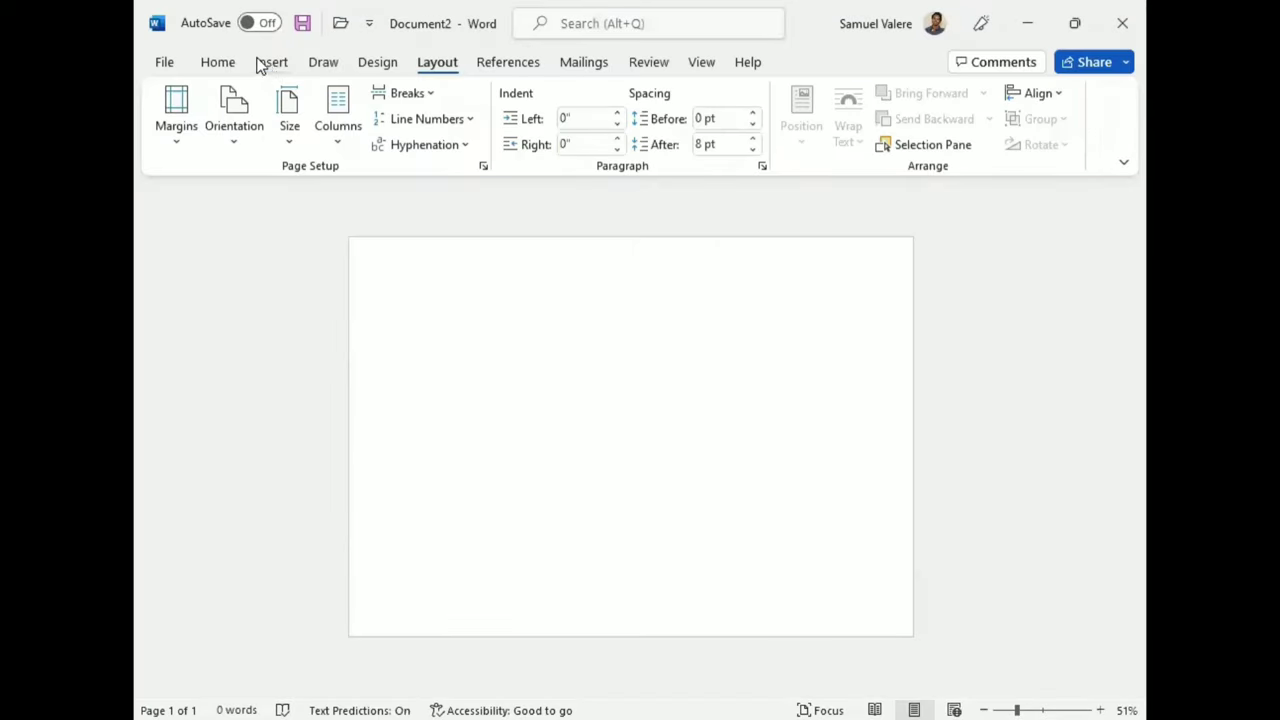
Draw a rectangle and stretch its edges to cover the entire page.
{"action": "left_click", "coordinate": [265, 63]}
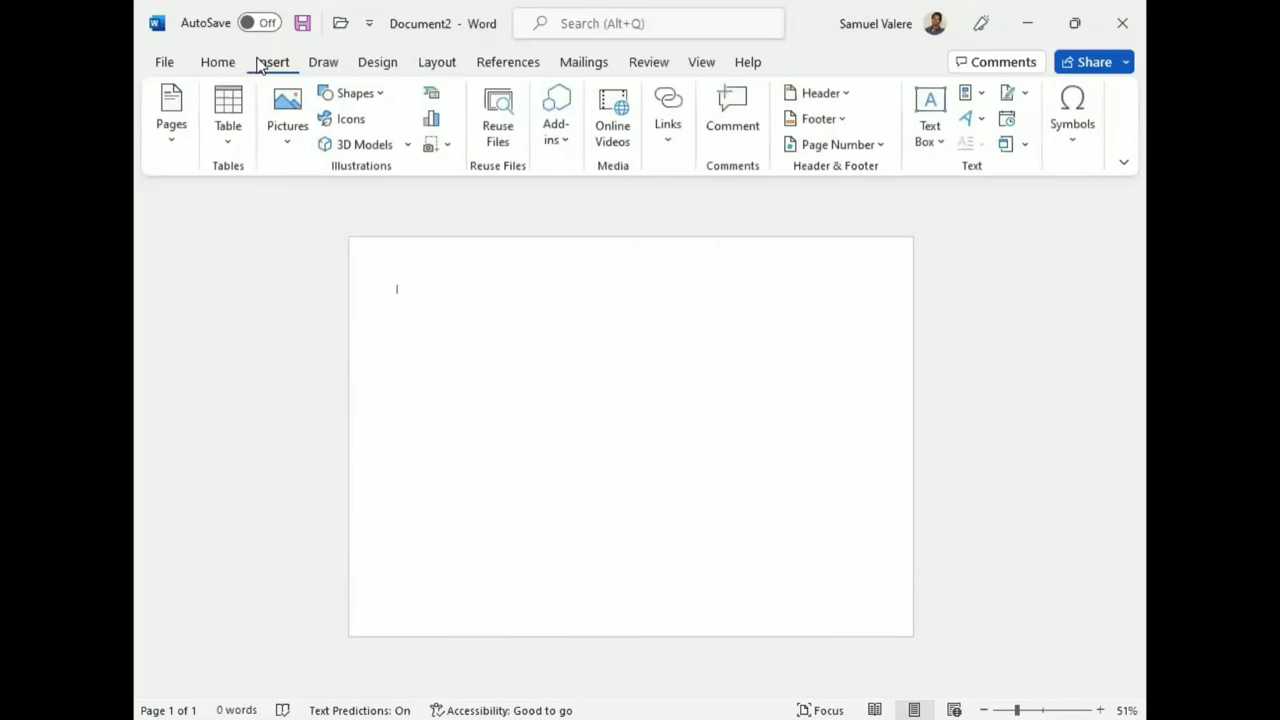
{"action": "left_click", "coordinate": [379, 93]}
{"action": "left_click", "coordinate": [443, 145]}
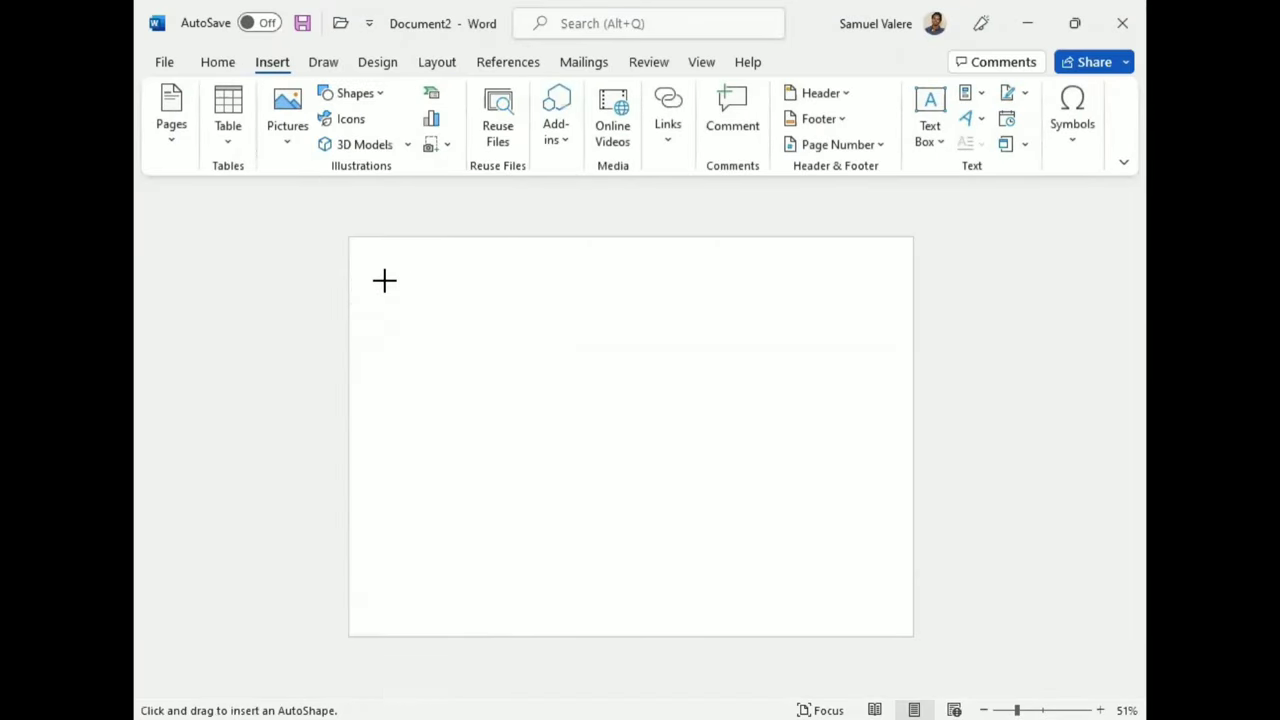
{"action": "left_click_drag", "start_coordinate": [366, 256], "coordinate": [912, 632]}
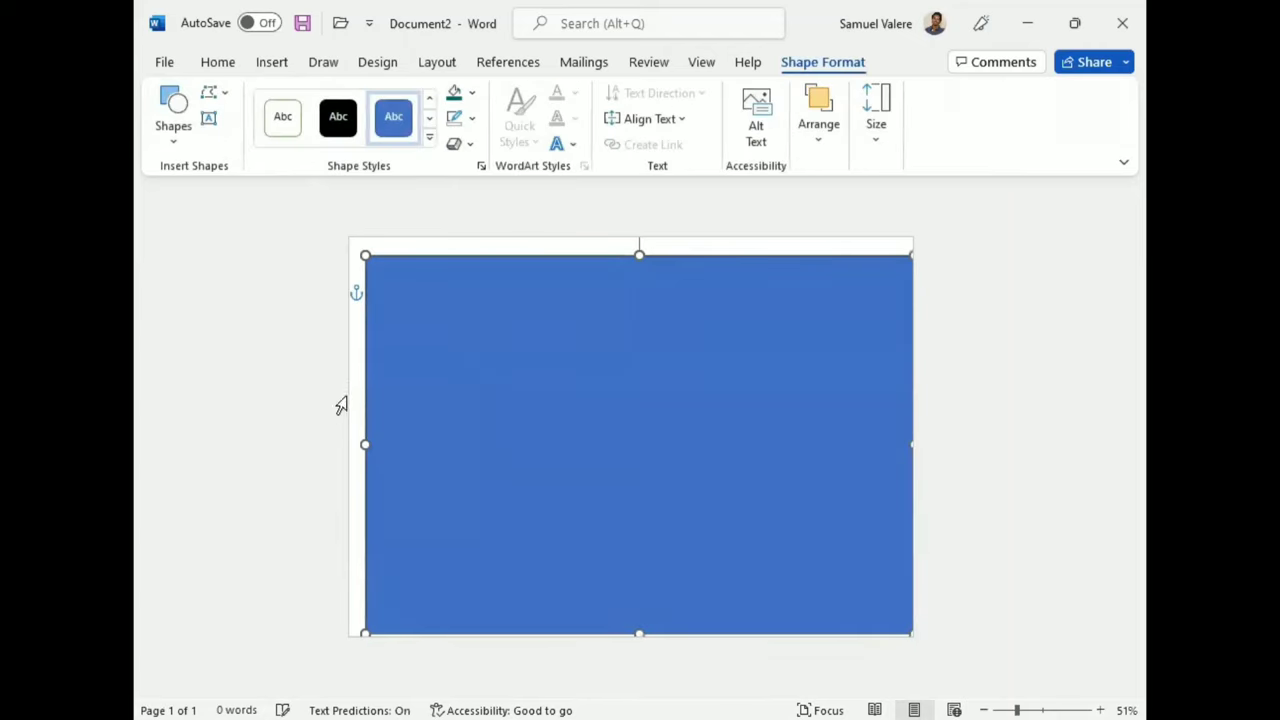
{"action": "left_click_drag", "start_coordinate": [365, 440], "coordinate": [349, 437]}
{"action": "left_click_drag", "start_coordinate": [631, 254], "coordinate": [621, 229]}
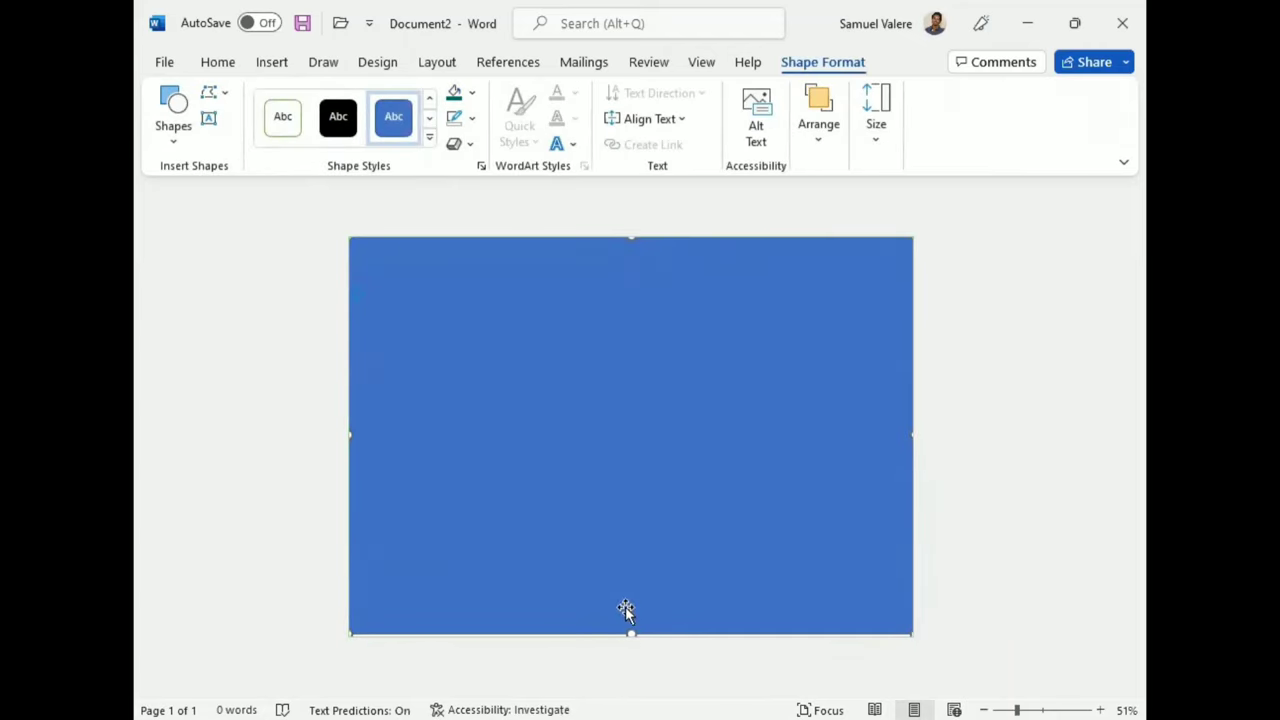
{"action": "left_click_drag", "start_coordinate": [631, 633], "coordinate": [631, 638]}
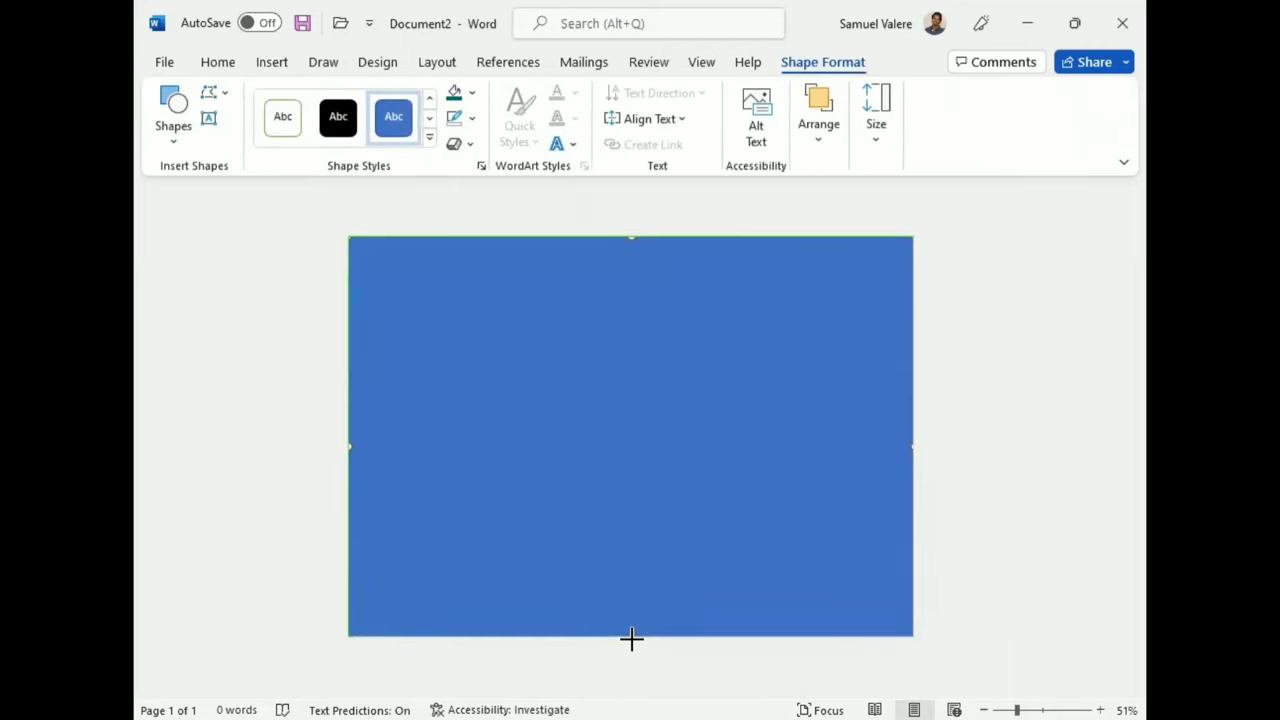
Remove the page-sized rectangle's outline.
{"action": "left_click", "coordinate": [462, 118]}
{"action": "left_click", "coordinate": [468, 392]}
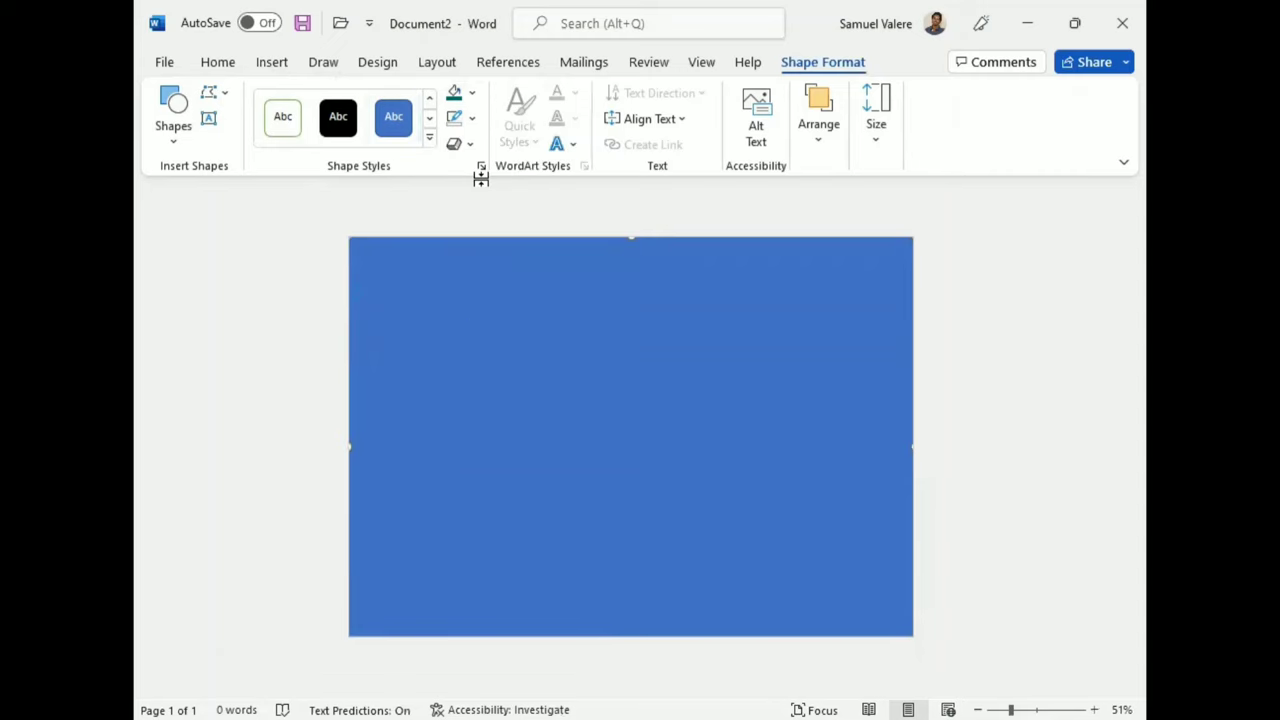
{"action": "left_click", "coordinate": [472, 93]}
Switch the rectangle to a gradient fill with both stops dark blue, brightening the right stop.
{"action": "mouse_move", "coordinate": [540, 460]}
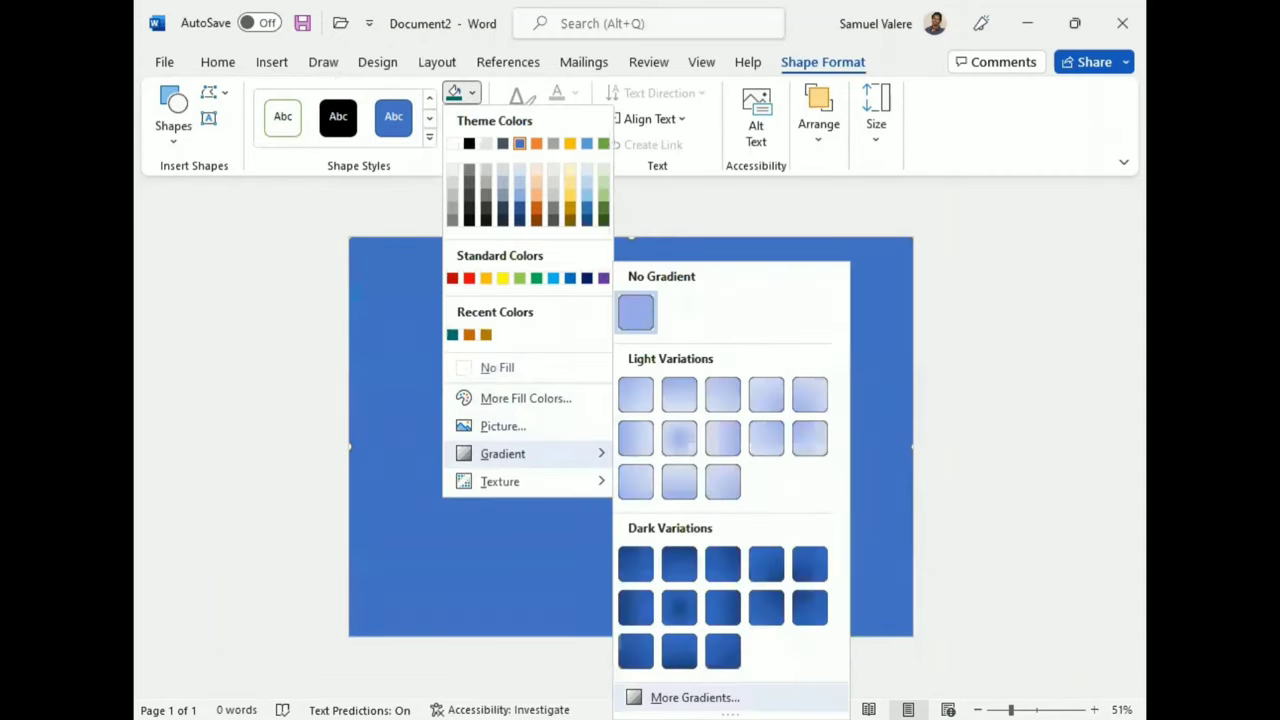
{"action": "left_click", "coordinate": [695, 697]}
{"action": "left_click", "coordinate": [908, 358]}
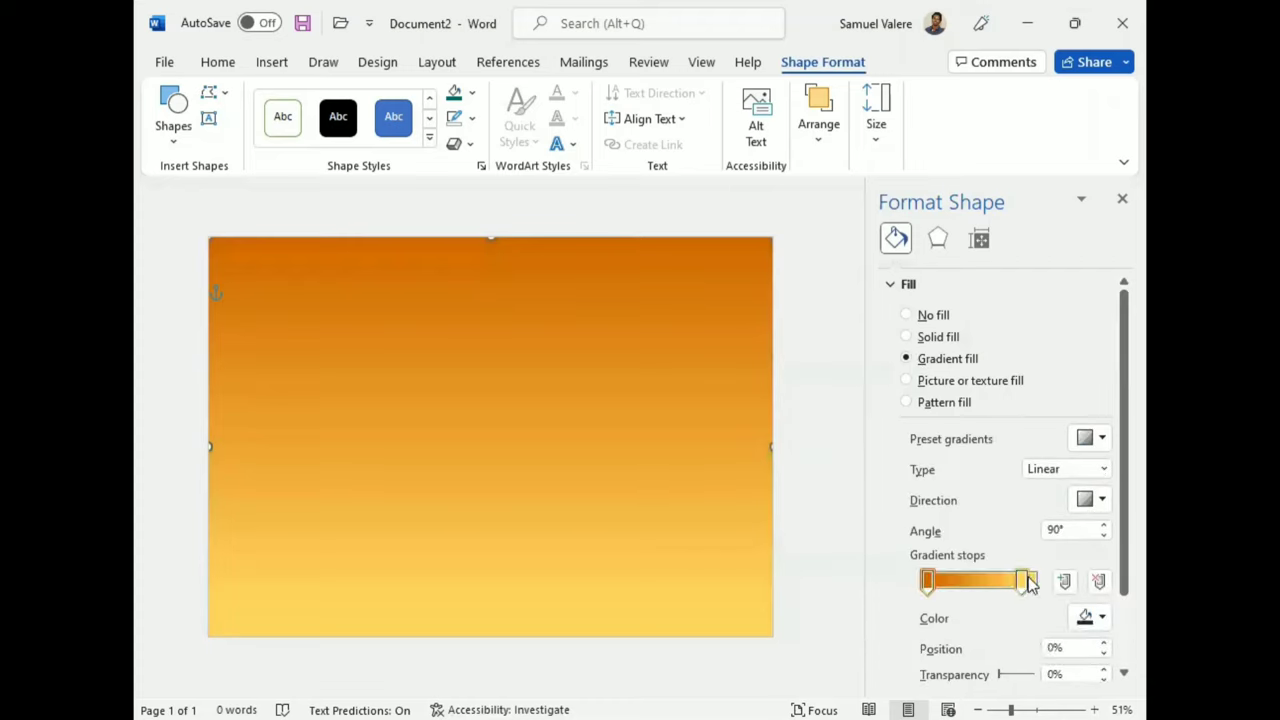
{"action": "left_click", "coordinate": [1026, 582]}
{"action": "left_click", "coordinate": [1101, 617]}
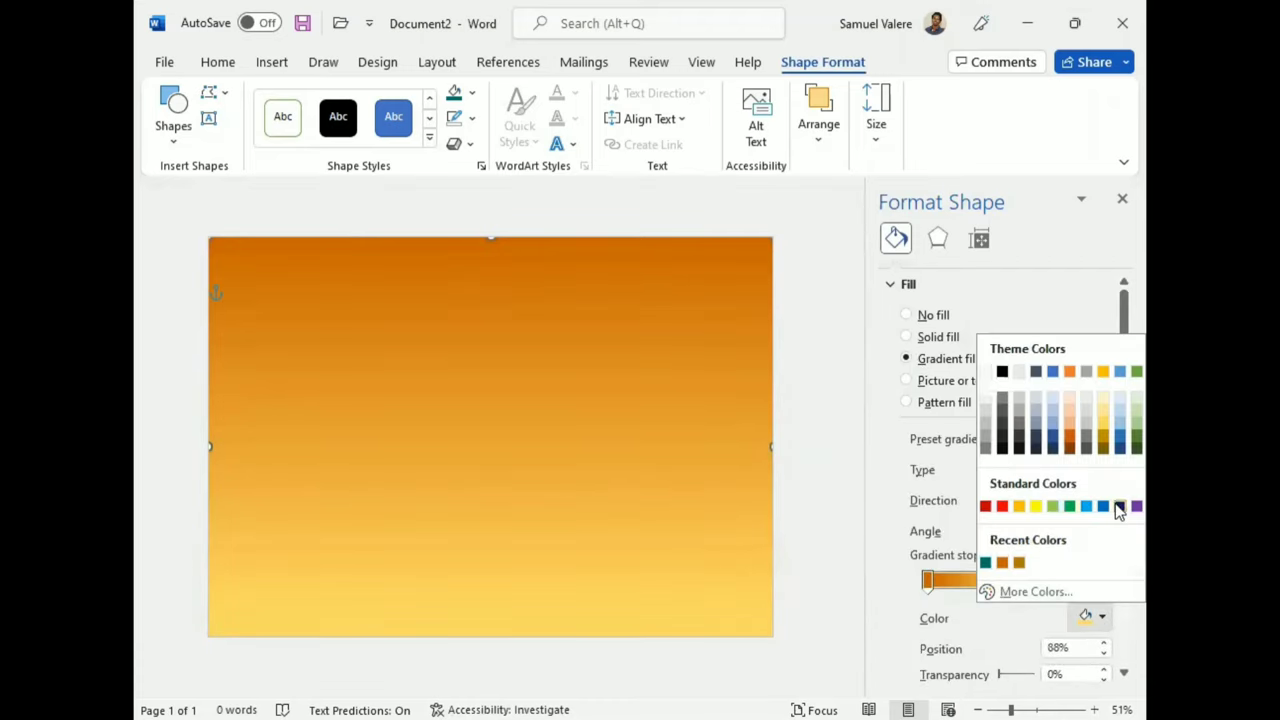
{"action": "left_click", "coordinate": [1119, 506]}
{"action": "left_click", "coordinate": [927, 580]}
{"action": "left_click", "coordinate": [1101, 617]}
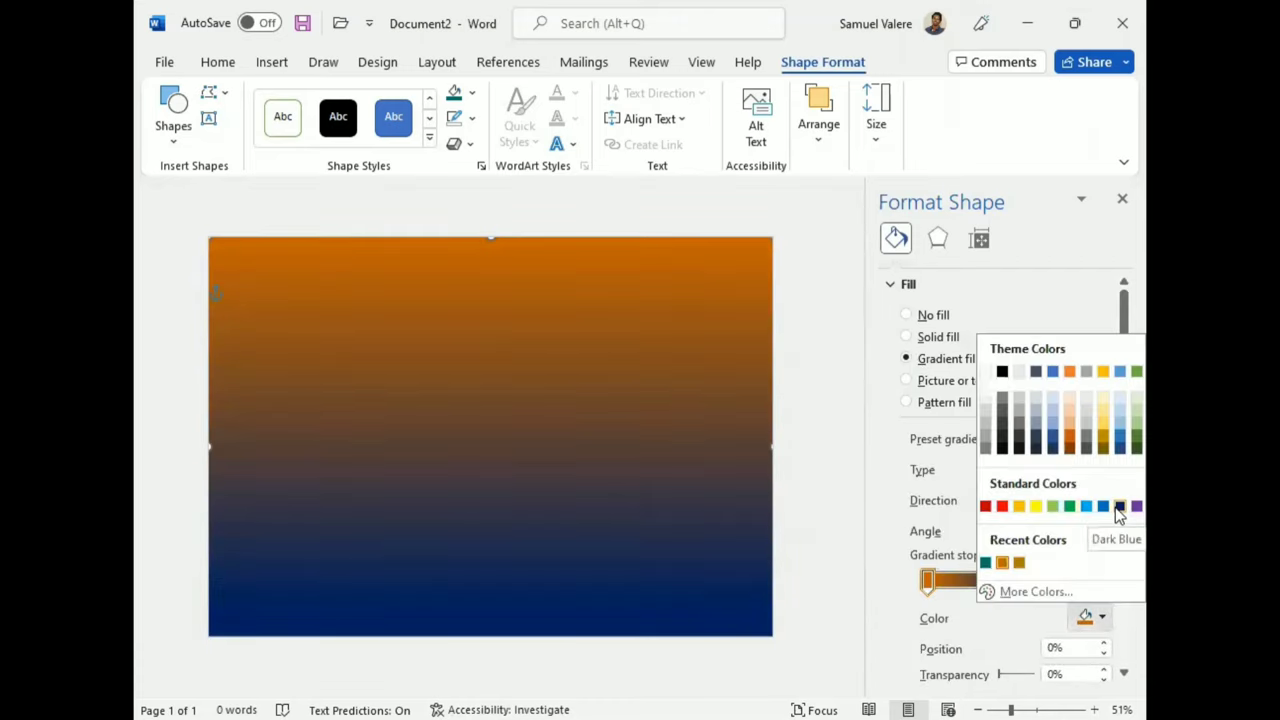
{"action": "left_click", "coordinate": [1117, 507]}
{"action": "left_click", "coordinate": [1033, 582]}
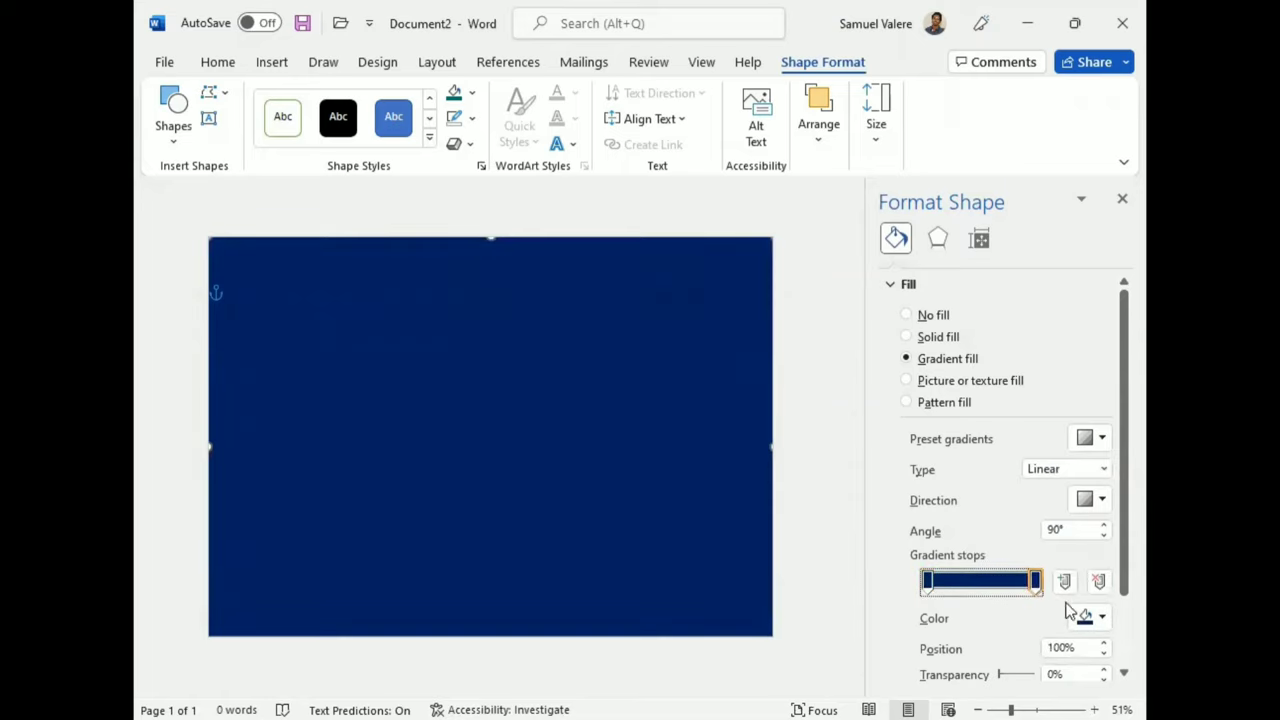
{"action": "scroll", "coordinate": [889, 616], "scroll_direction": "down", "scroll_amount": 2}
{"action": "left_click", "coordinate": [1104, 606]}
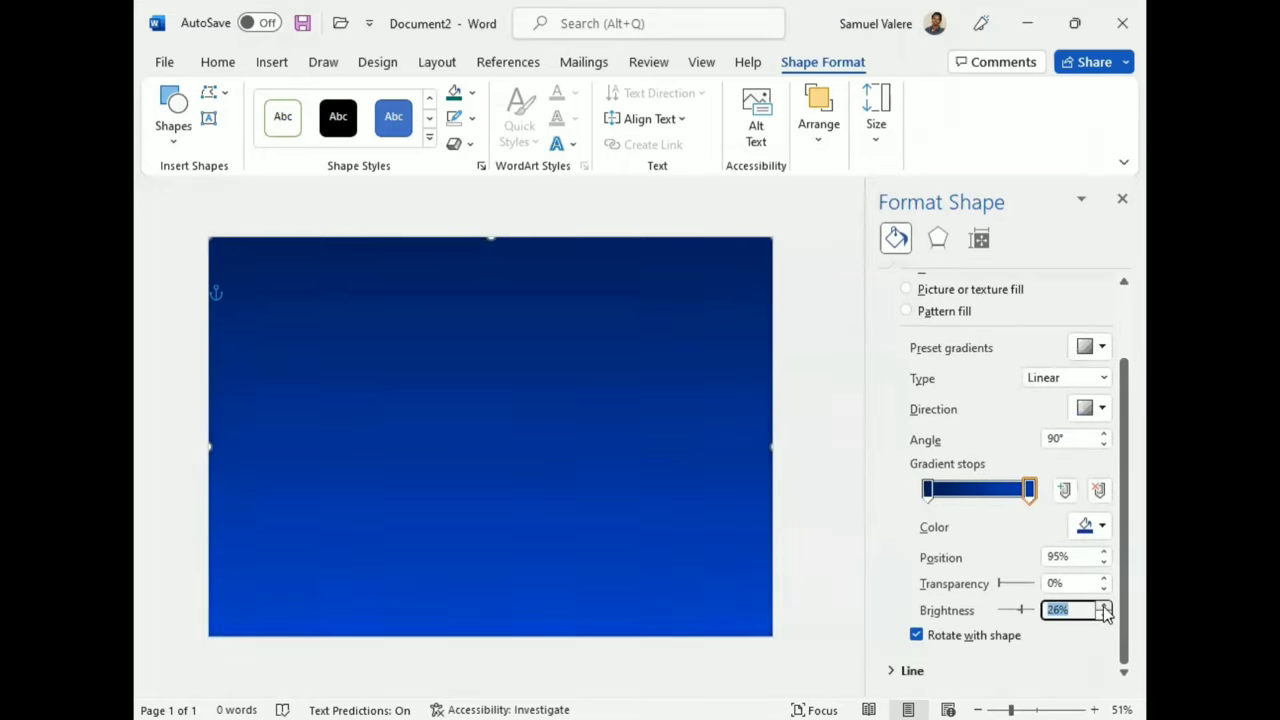
Make the gradient run diagonally top-left to bottom-right, adding and darkening stops for depth.
{"action": "left_click", "coordinate": [1101, 408]}
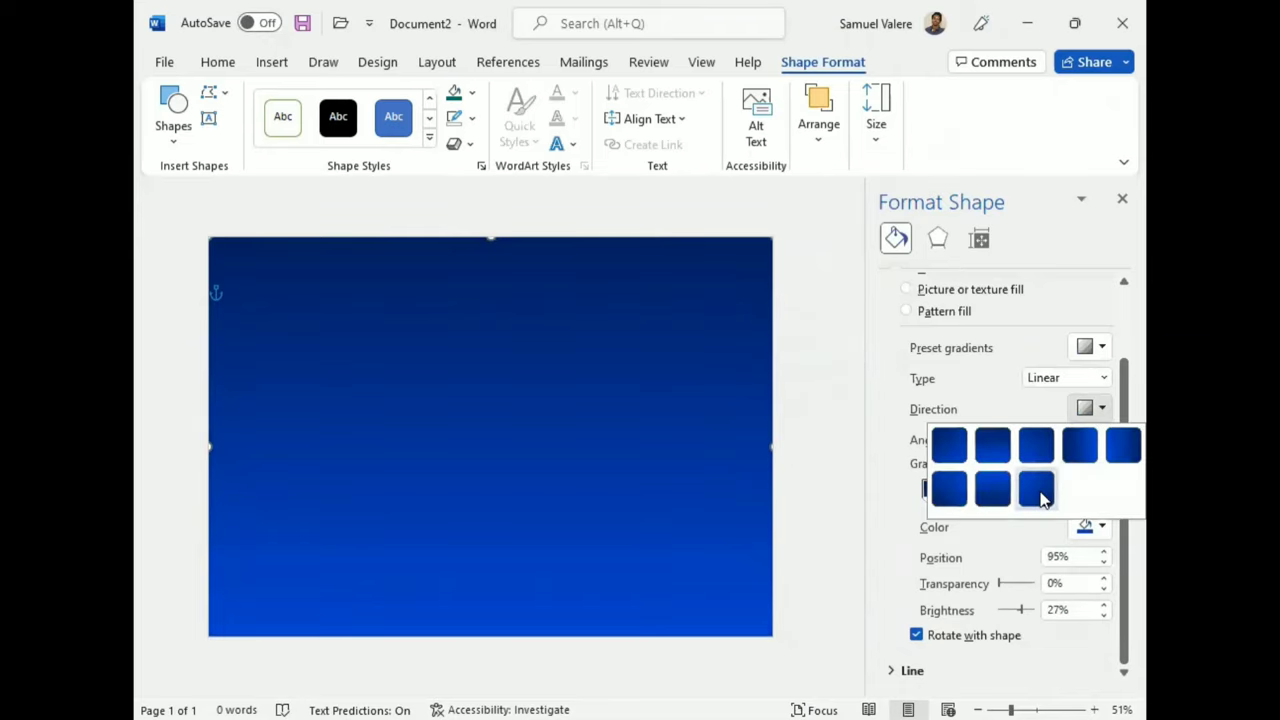
{"action": "left_click", "coordinate": [953, 452]}
{"action": "left_click_drag", "start_coordinate": [1030, 490], "coordinate": [980, 490]}
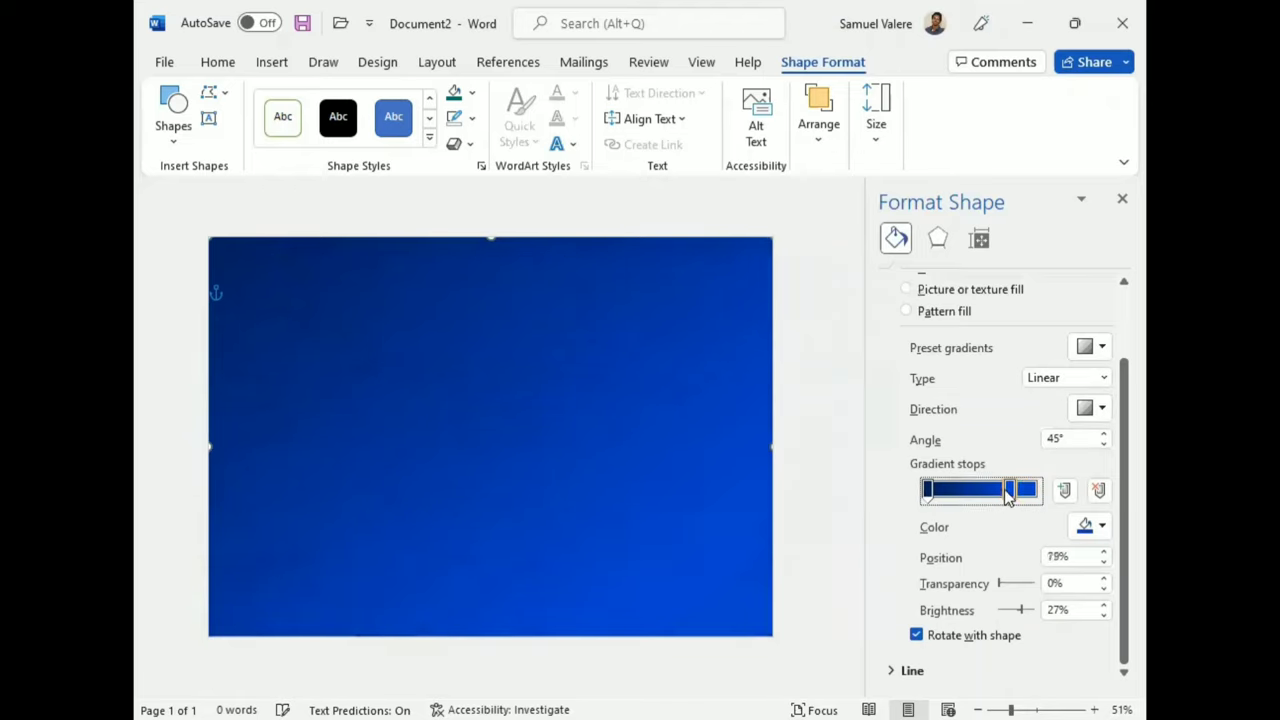
{"action": "left_click", "coordinate": [1035, 492]}
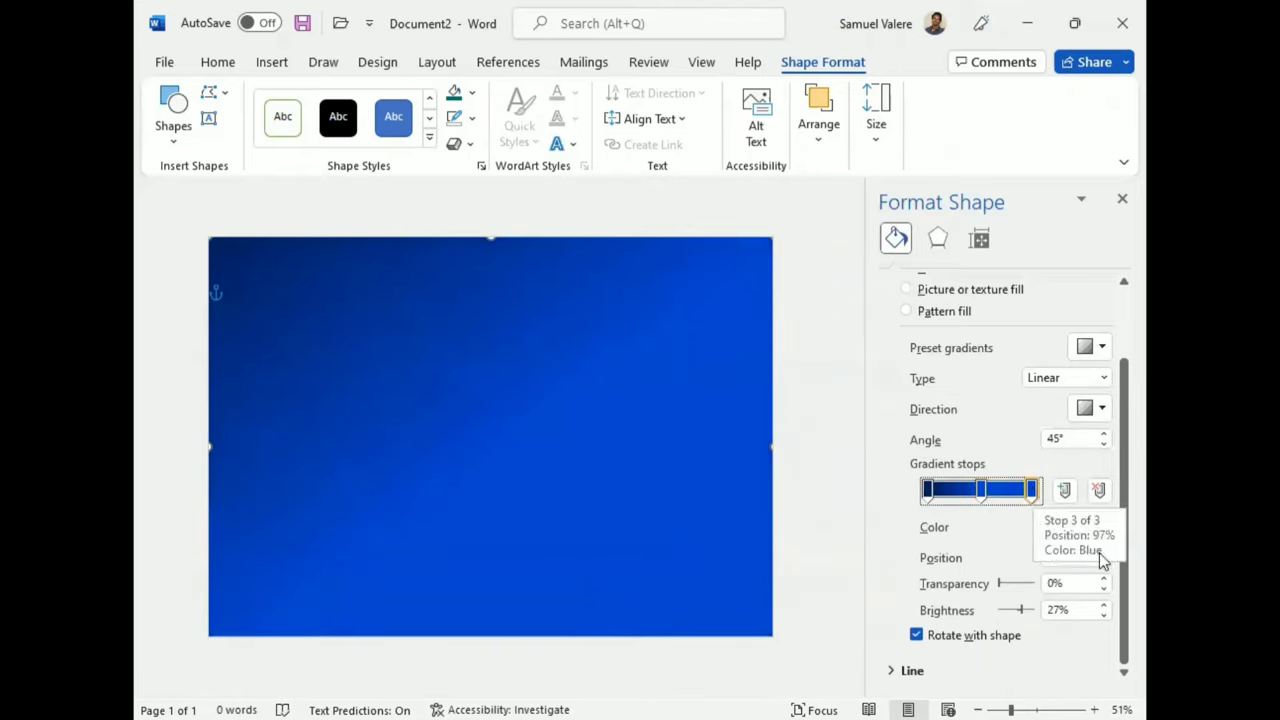
{"action": "left_click", "coordinate": [1104, 615]}
{"action": "left_click", "coordinate": [1105, 615]}
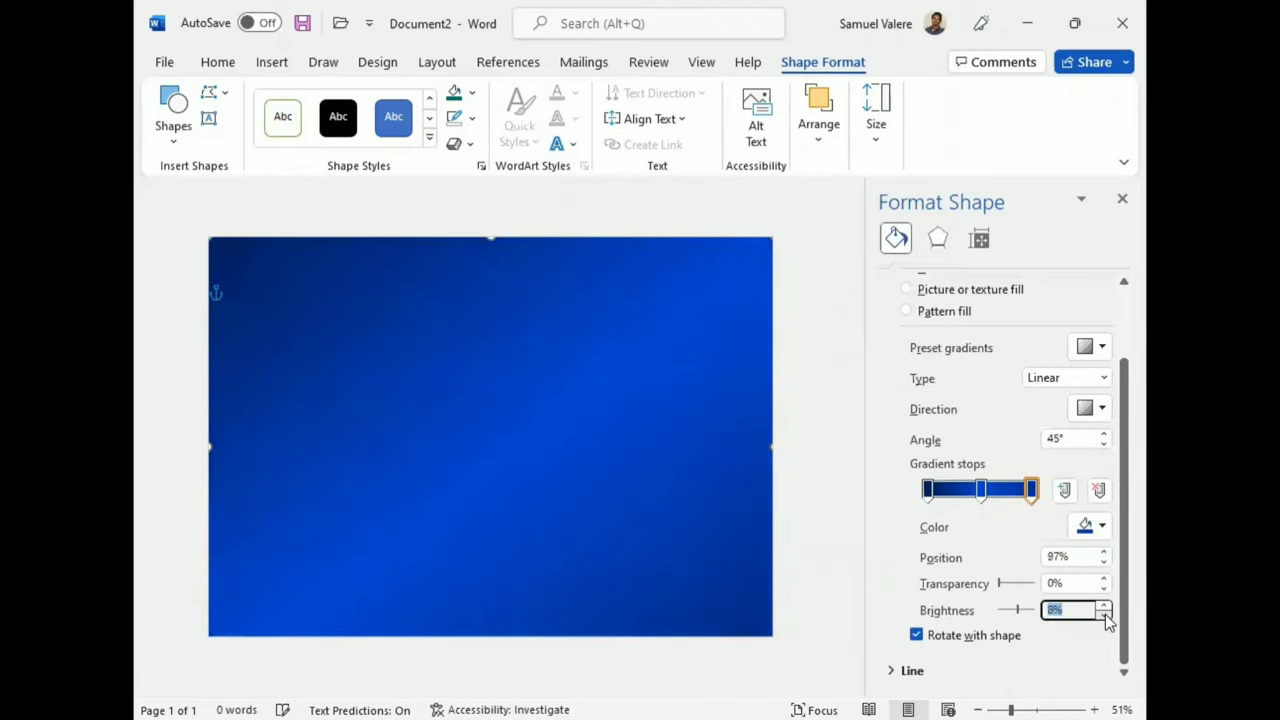
{"action": "left_click", "coordinate": [982, 490]}
{"action": "left_click", "coordinate": [1030, 490]}
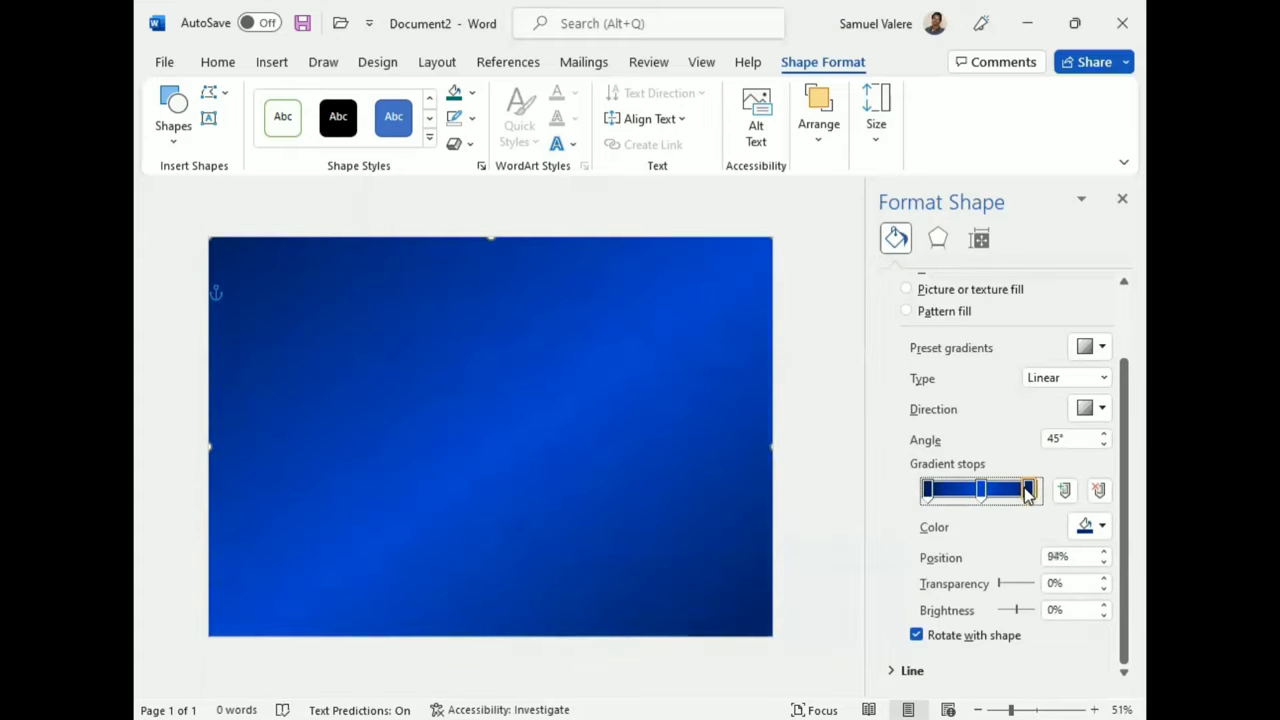
{"action": "left_click", "coordinate": [840, 500]}
Draw a second rectangle sized just inside the blue border.
{"action": "left_click", "coordinate": [1122, 196]}
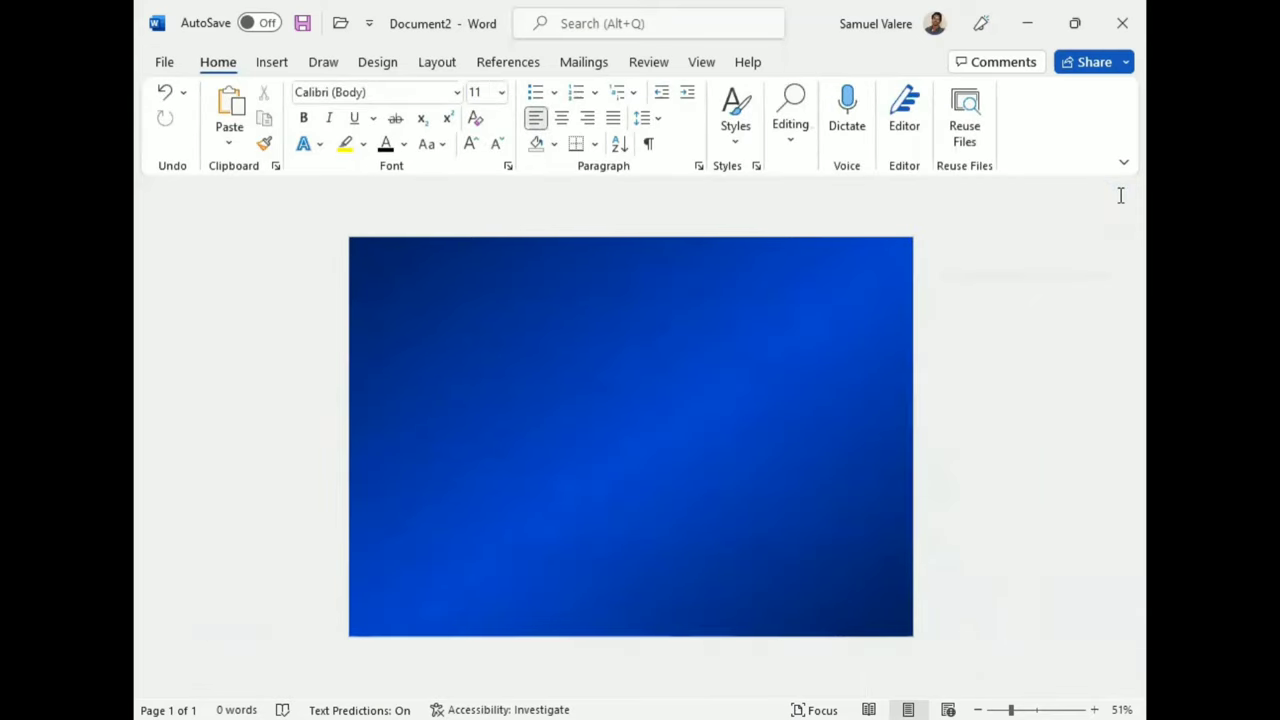
{"action": "left_click", "coordinate": [272, 66]}
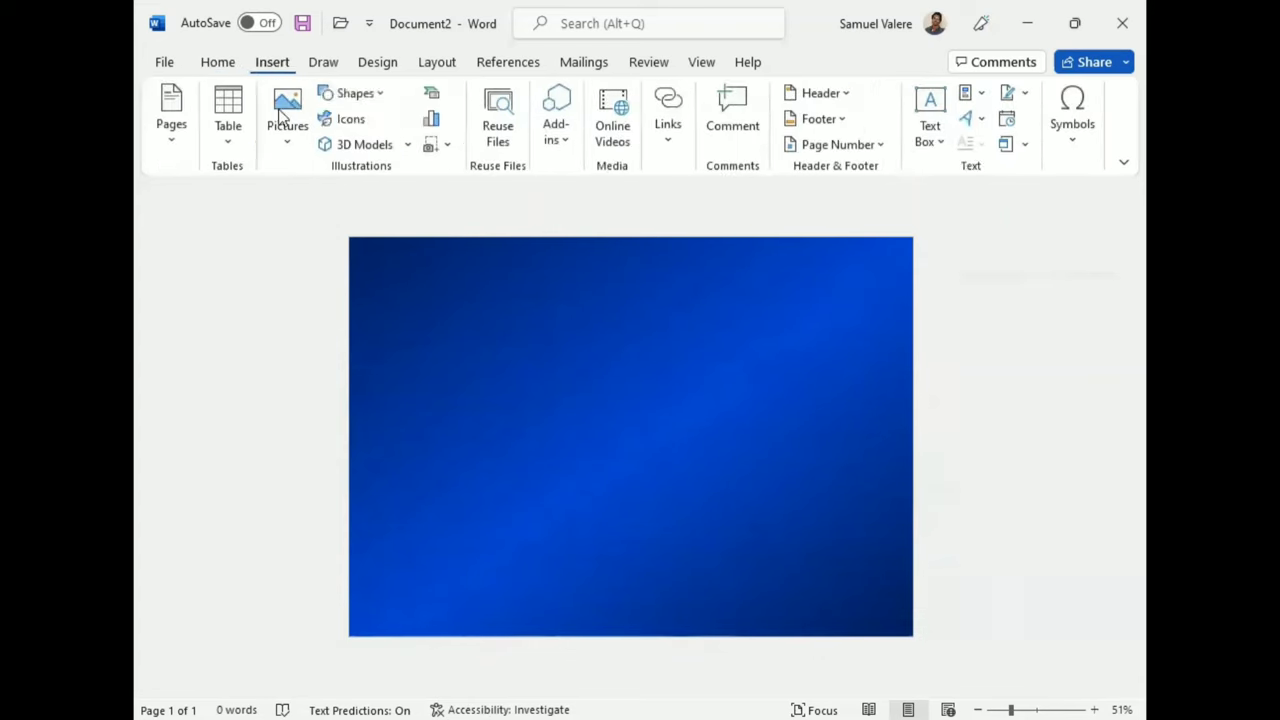
{"action": "left_click", "coordinate": [372, 95]}
{"action": "left_click", "coordinate": [446, 148]}
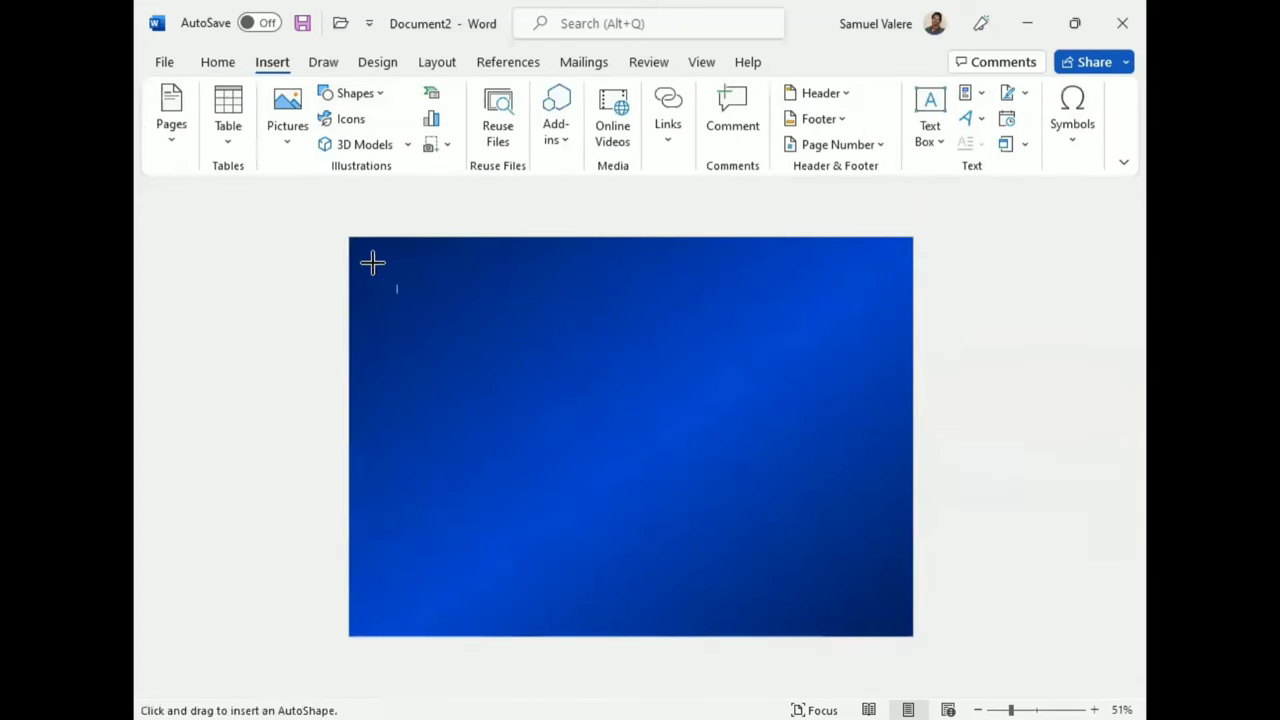
{"action": "left_click_drag", "start_coordinate": [374, 264], "coordinate": [716, 513]}
{"action": "left_click_drag", "start_coordinate": [766, 554], "coordinate": [893, 616]}
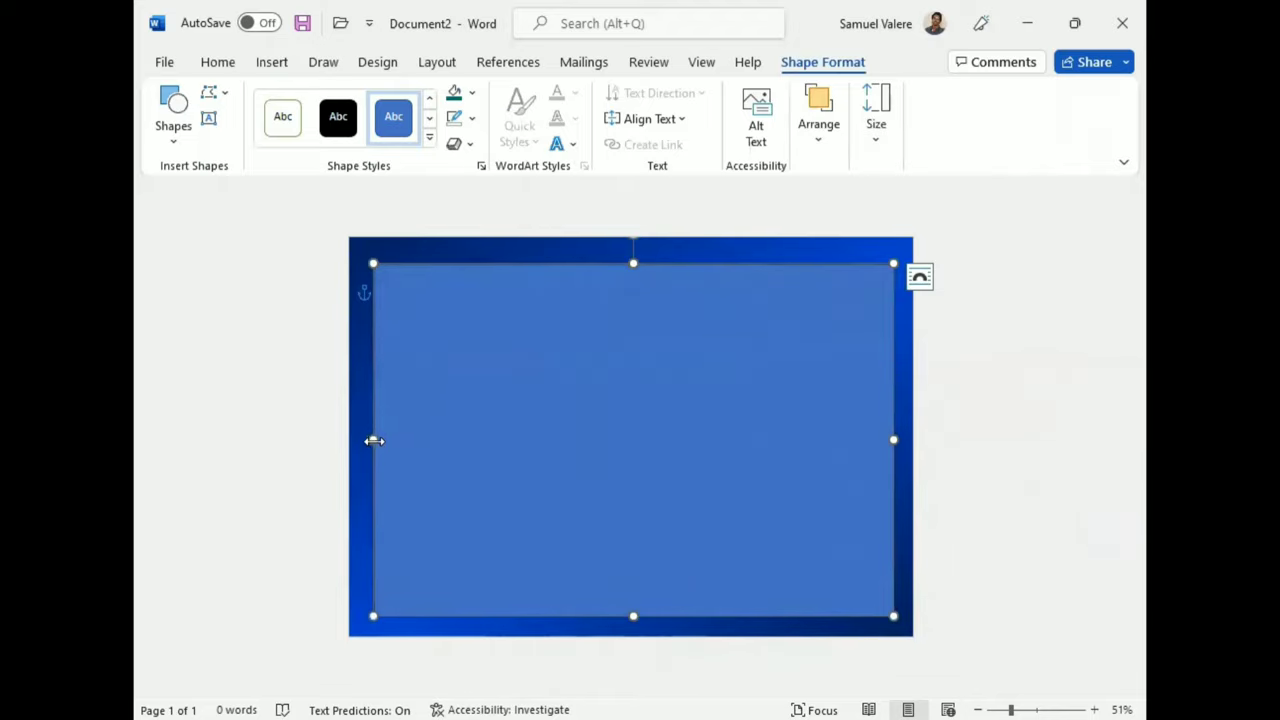
{"action": "left_click_drag", "start_coordinate": [373, 440], "coordinate": [369, 440]}
{"action": "left_click_drag", "start_coordinate": [631, 263], "coordinate": [632, 261]}
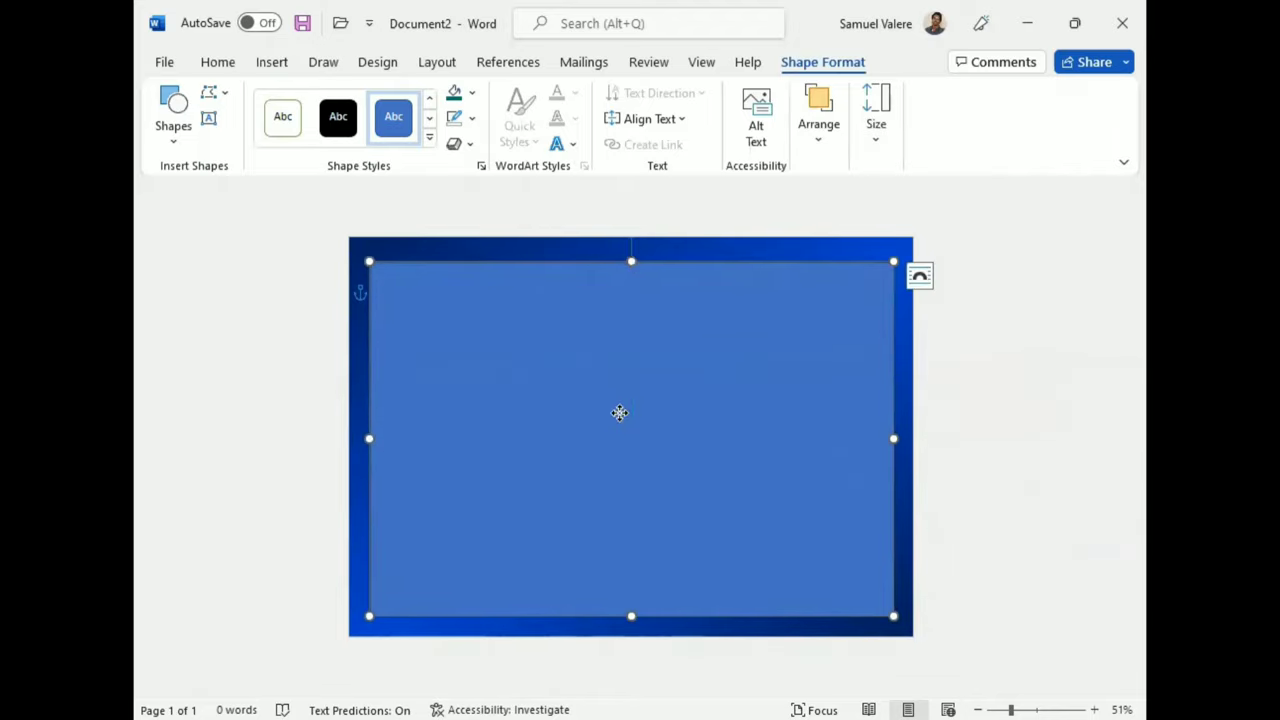
{"action": "left_click_drag", "start_coordinate": [619, 413], "coordinate": [617, 404]}
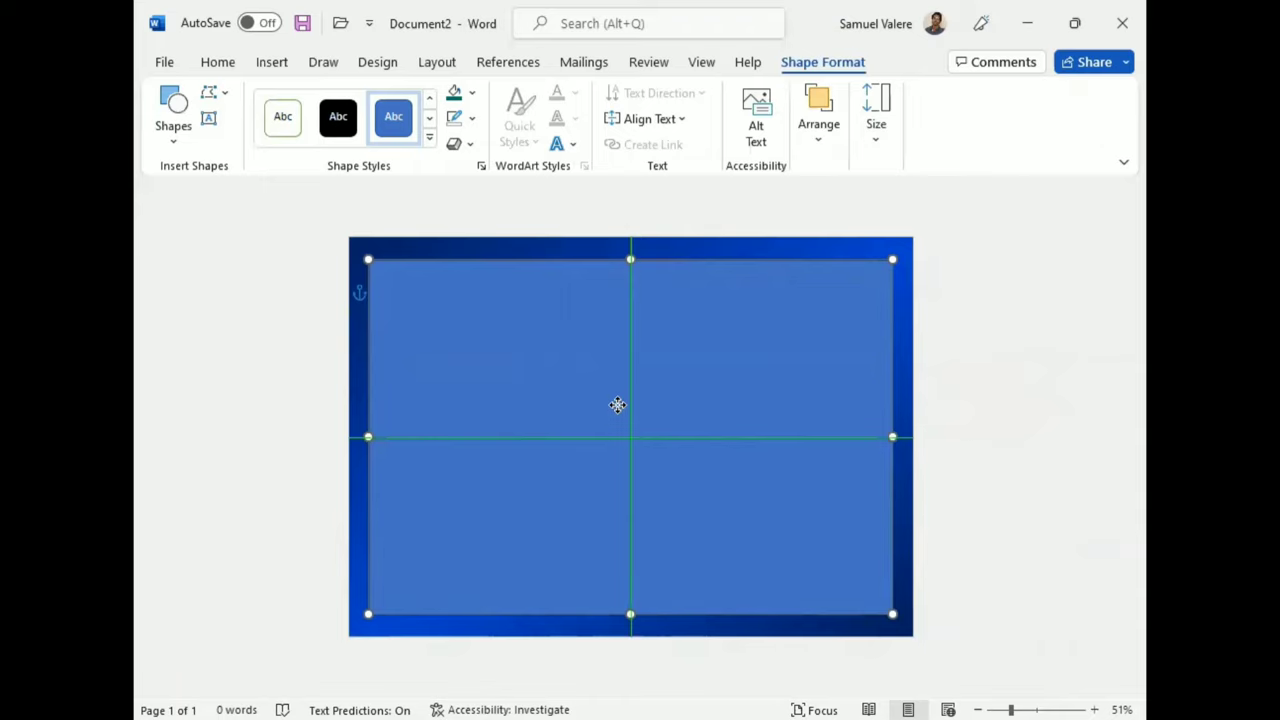
Fill the inner rectangle white with an orange 4½ pt outline.
{"action": "left_click", "coordinate": [471, 92]}
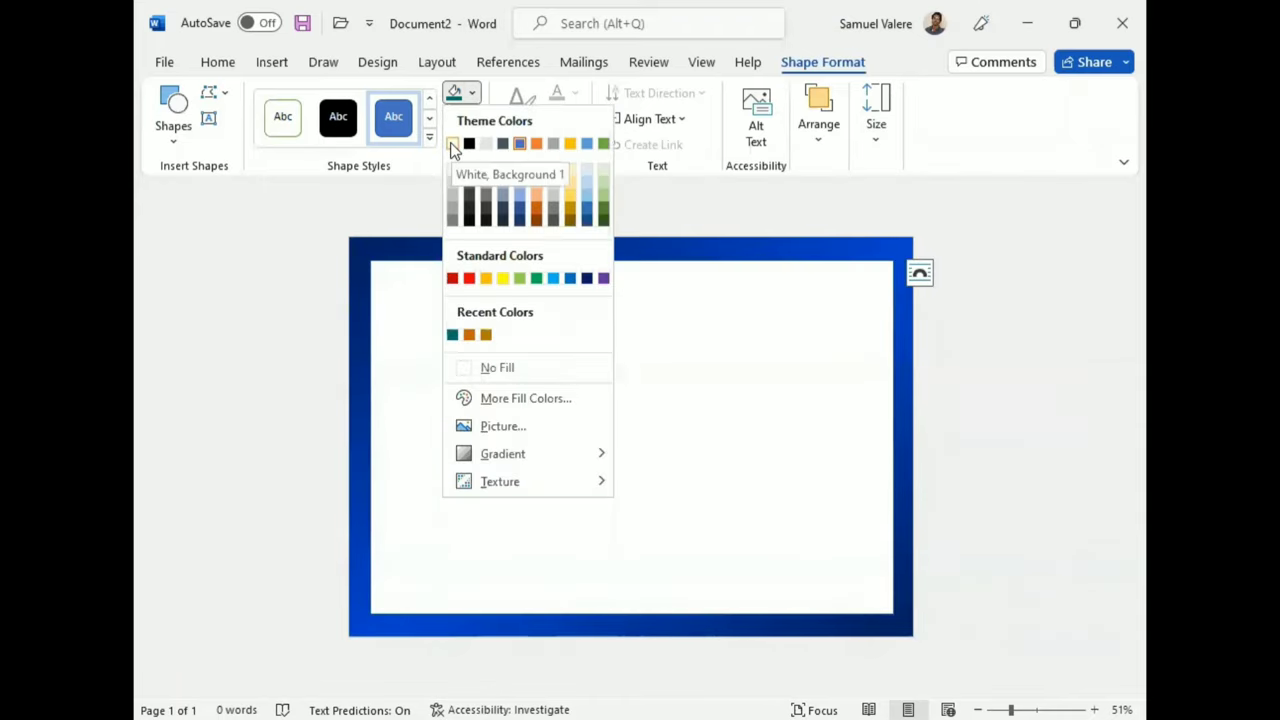
{"action": "left_click", "coordinate": [452, 146]}
{"action": "left_click", "coordinate": [456, 118]}
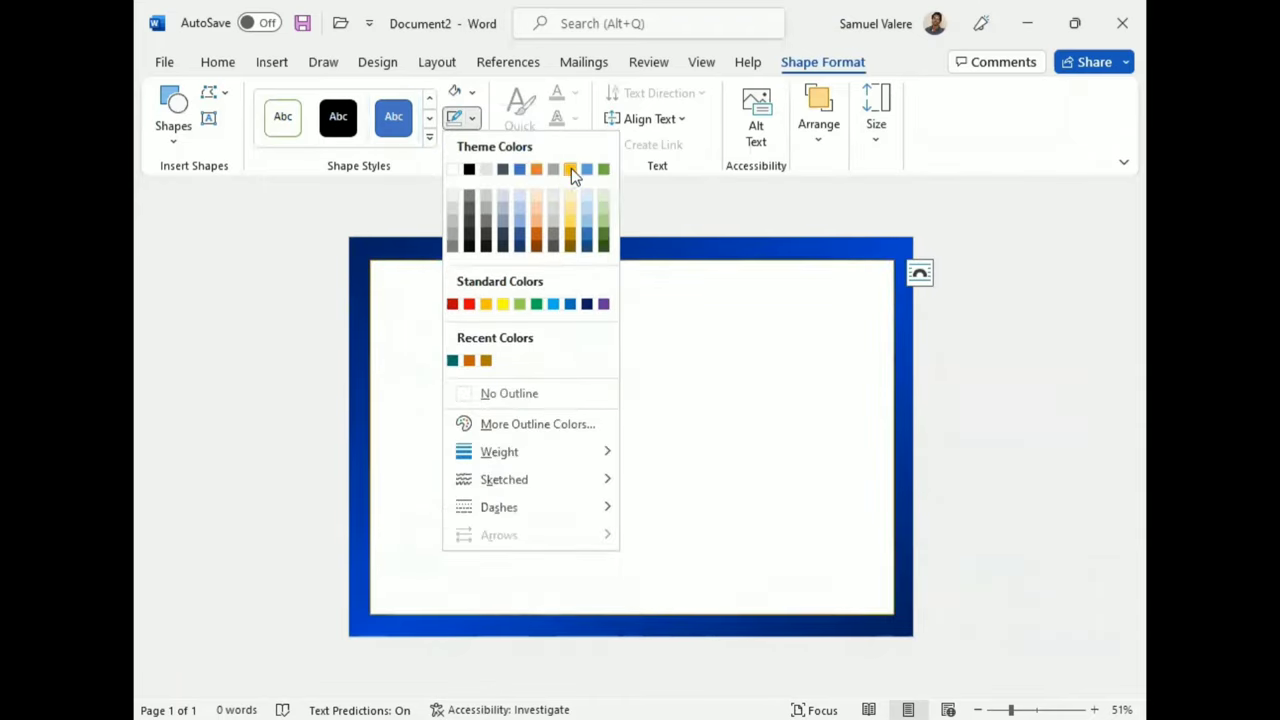
{"action": "left_click", "coordinate": [486, 303]}
{"action": "left_click", "coordinate": [456, 118]}
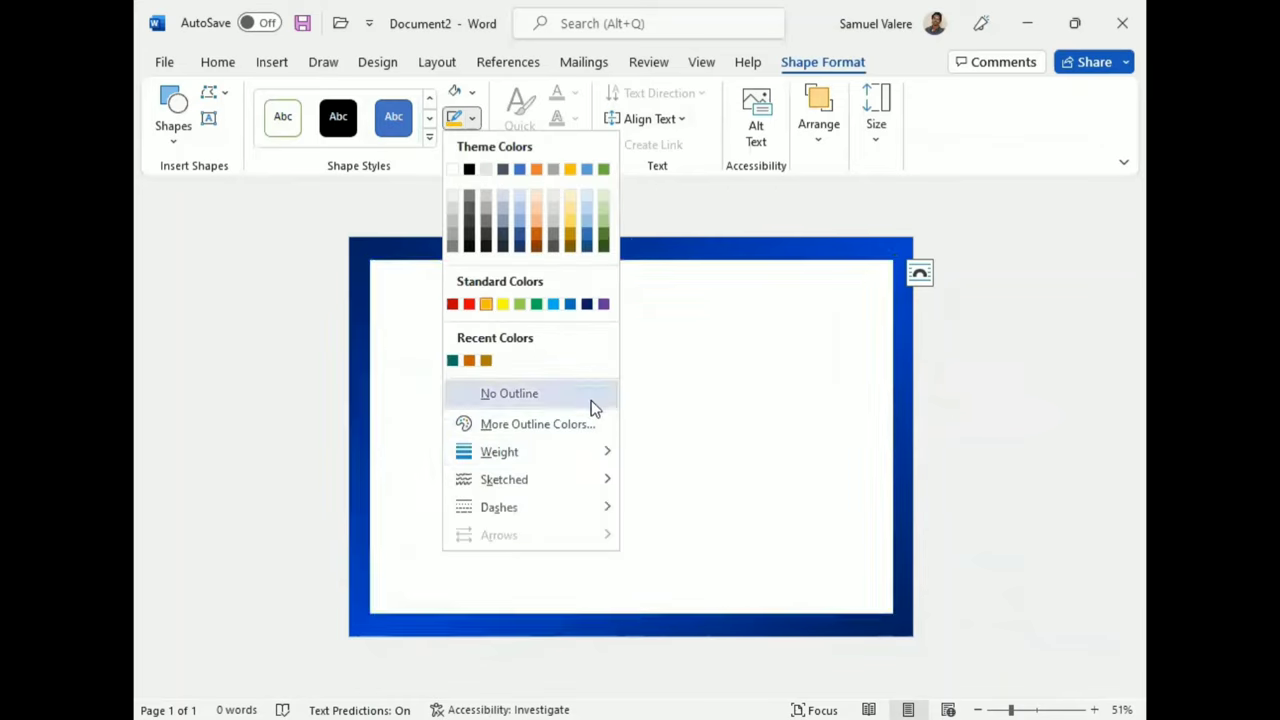
{"action": "mouse_move", "coordinate": [603, 451]}
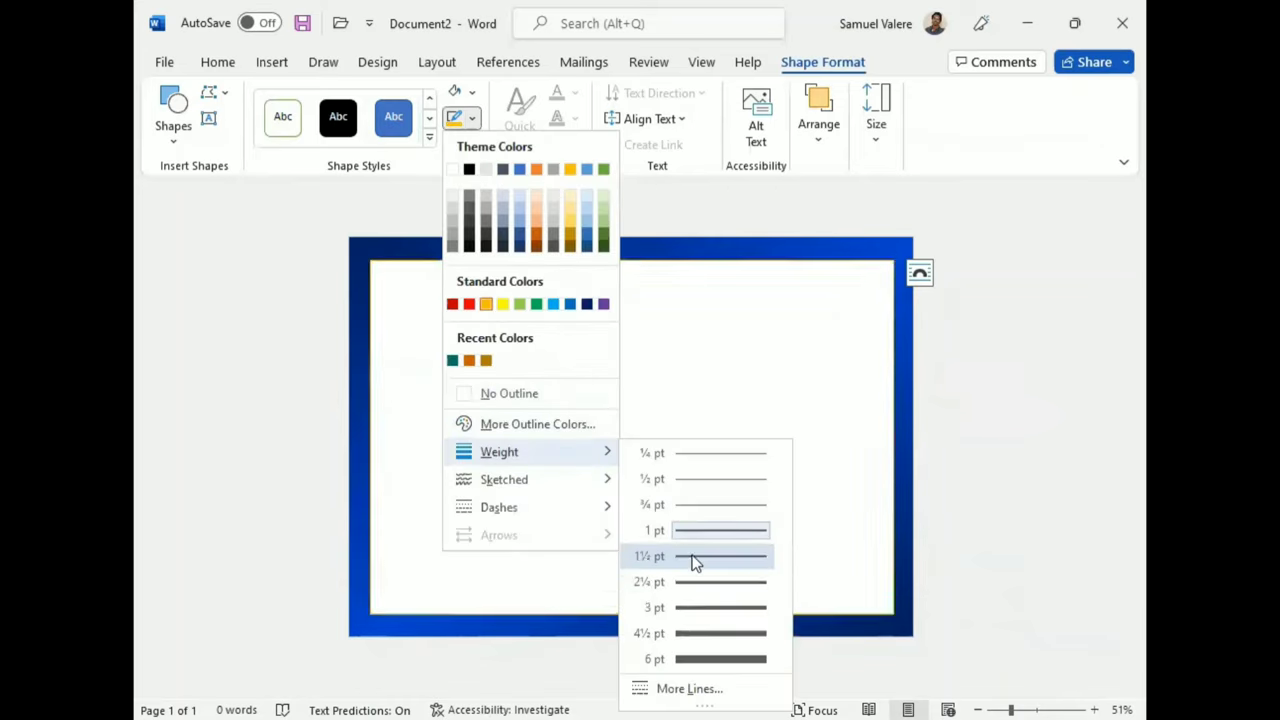
{"action": "left_click", "coordinate": [693, 634]}
{"action": "left_click", "coordinate": [179, 137]}
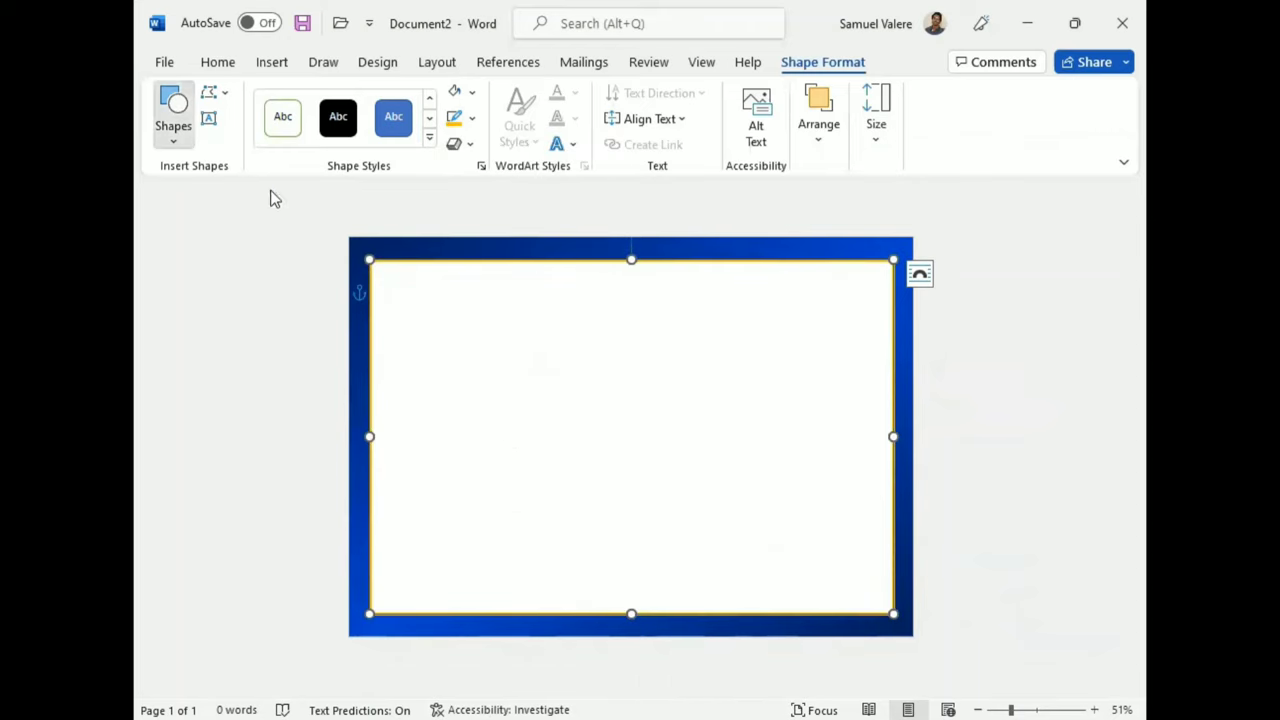
Draw a rectangle, tilt it about 55°, and stretch it diagonally across the bottom-left and top-right corners.
{"action": "left_click", "coordinate": [281, 192]}
{"action": "mouse_move", "coordinate": [362, 429]}
{"action": "left_mouse_down"}
{"action": "mouse_move", "coordinate": [600, 548]}
{"action": "mouse_move", "coordinate": [608, 525]}
{"action": "left_mouse_up"}
{"action": "mouse_move", "coordinate": [486, 391]}
{"action": "left_mouse_down"}
{"action": "mouse_move", "coordinate": [518, 452]}
{"action": "mouse_move", "coordinate": [478, 508]}
{"action": "left_mouse_up"}
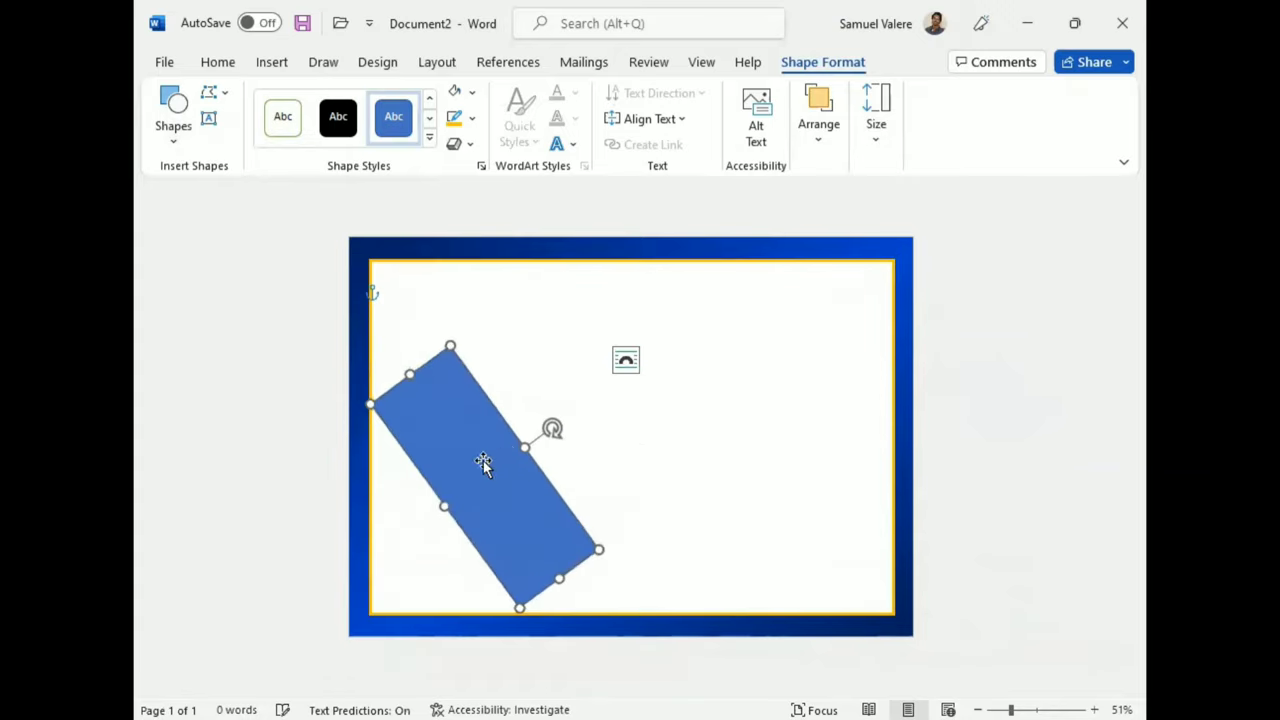
{"action": "left_click_drag", "start_coordinate": [365, 432], "coordinate": [289, 349]}
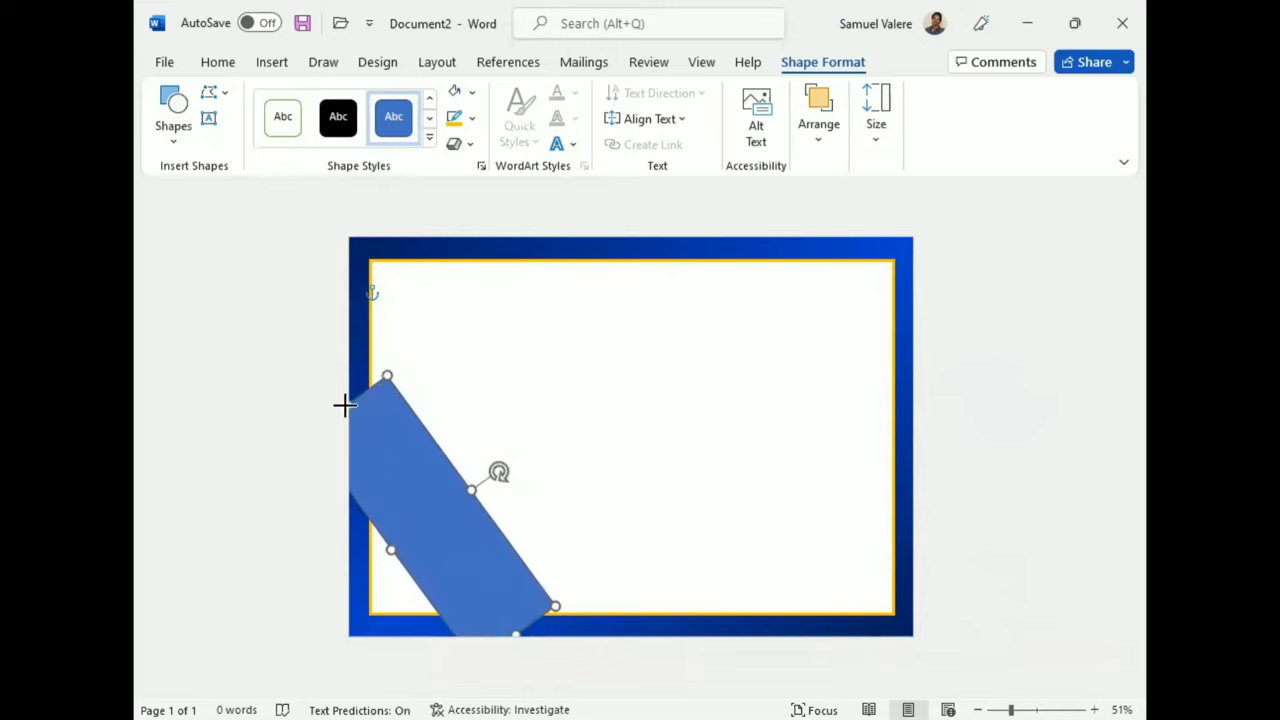
{"action": "left_click_drag", "start_coordinate": [509, 630], "coordinate": [526, 623]}
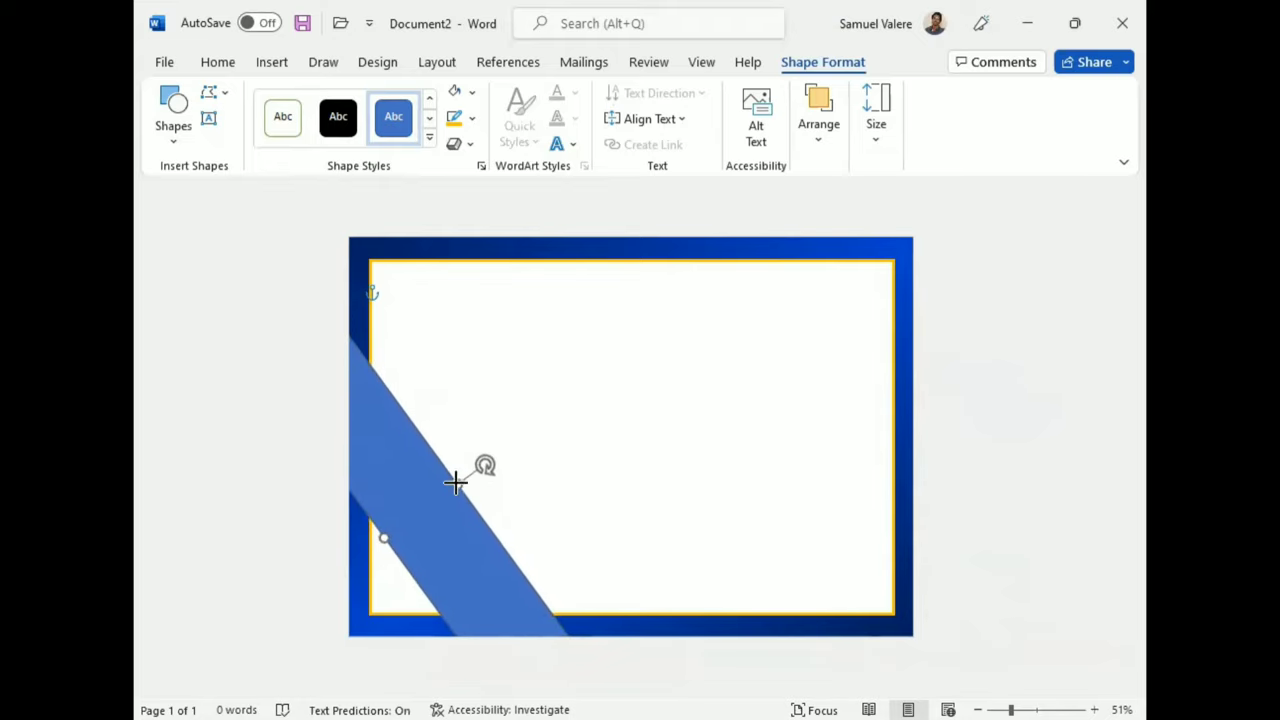
{"action": "left_click_drag", "start_coordinate": [459, 479], "coordinate": [841, 345]}
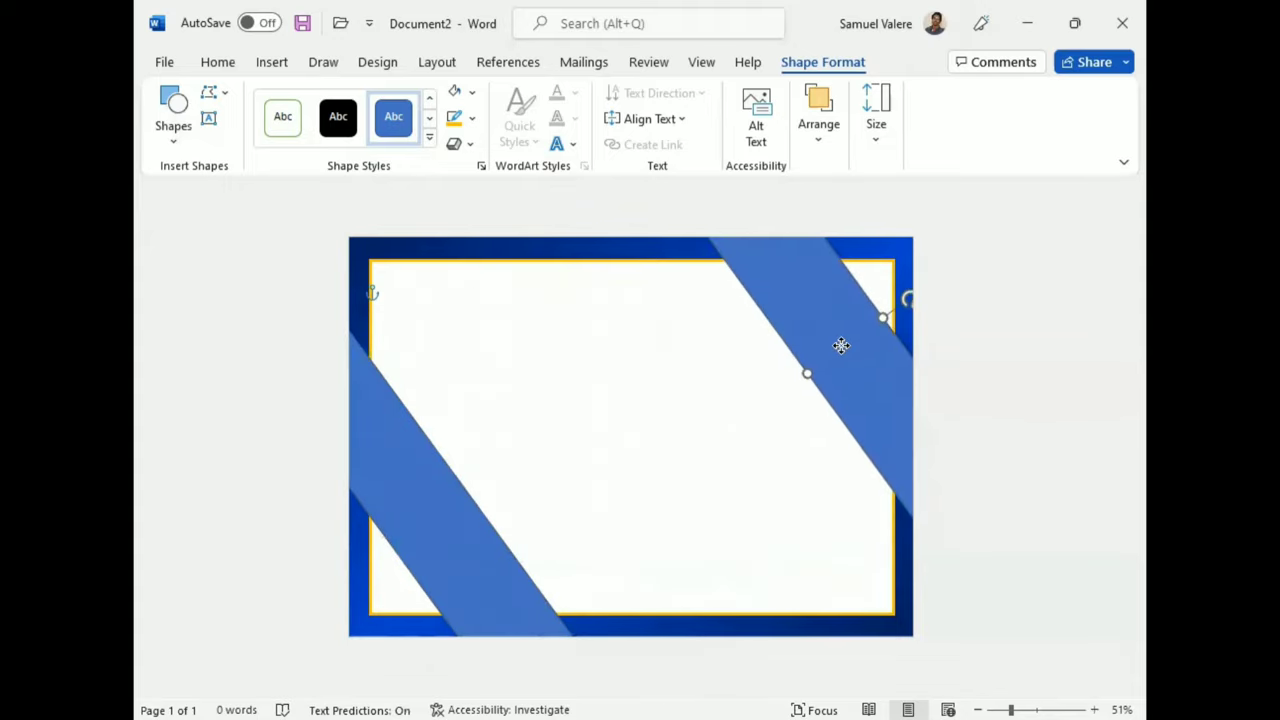
{"action": "left_click_drag", "start_coordinate": [841, 345], "coordinate": [829, 357]}
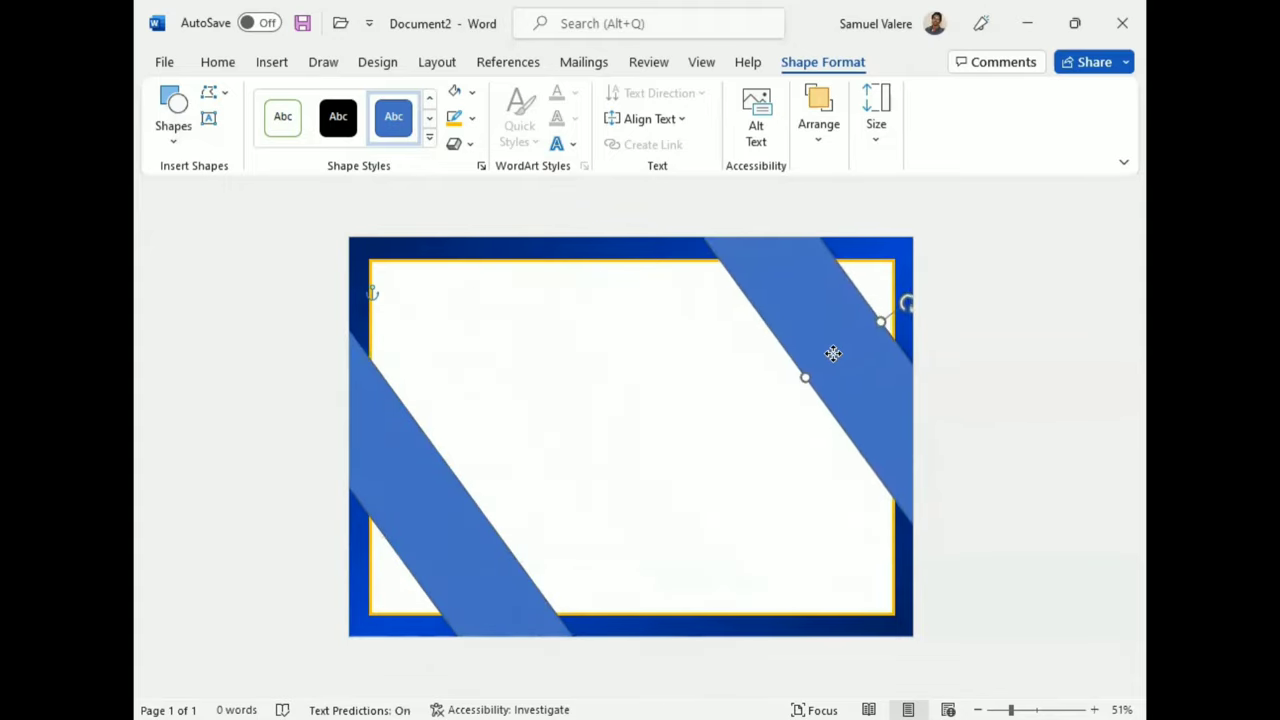
Select both ribbons and set their outline weight to 3 pt.
{"action": "left_click", "coordinate": [428, 494], "text": "shift"}
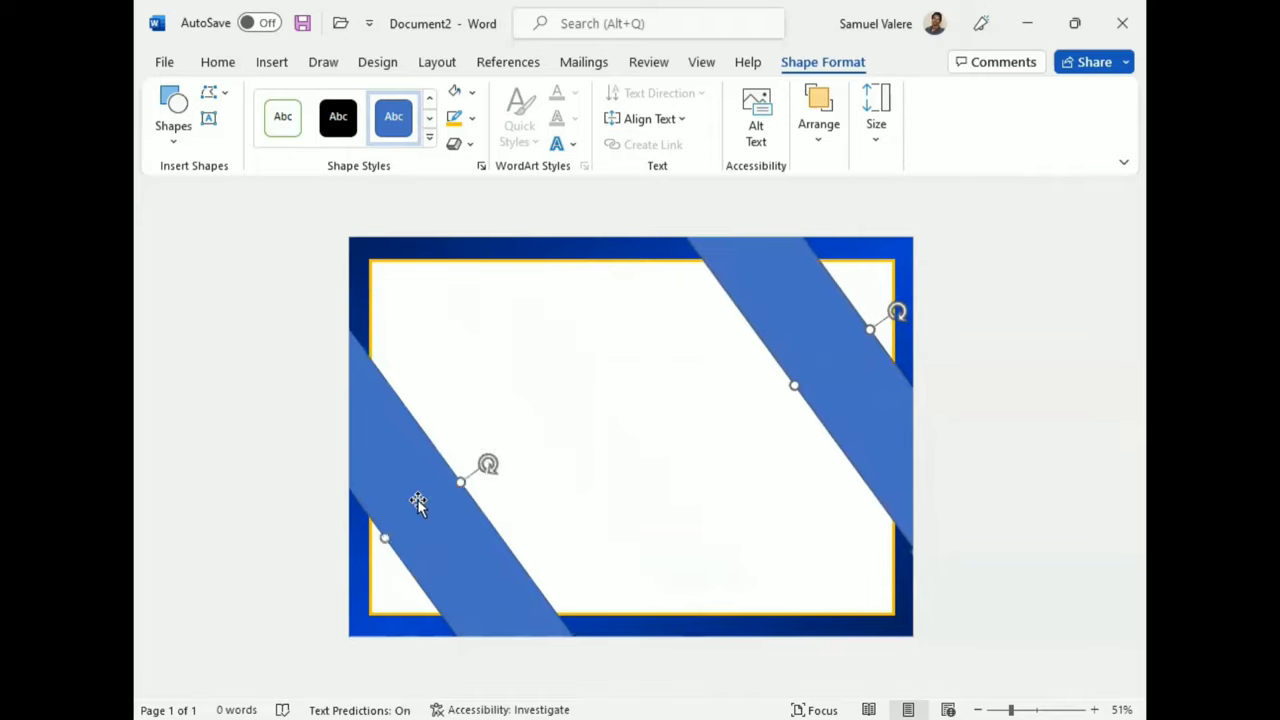
{"action": "left_click", "coordinate": [471, 118]}
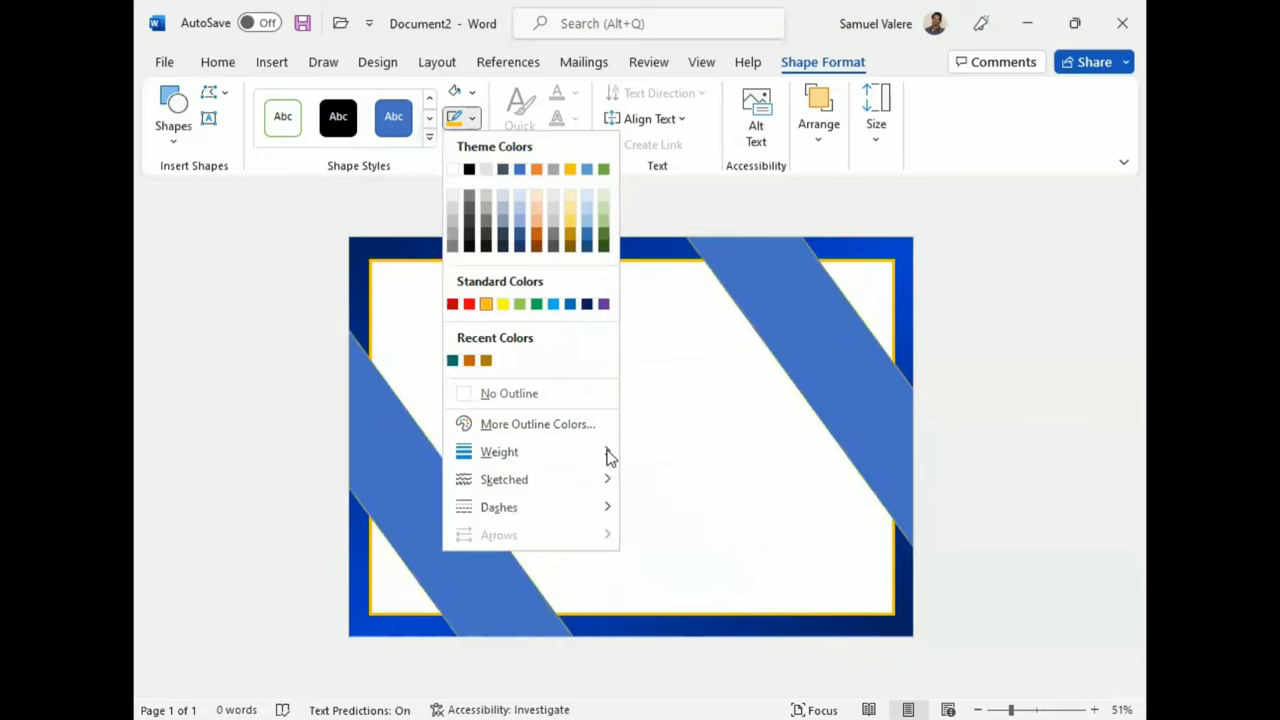
{"action": "mouse_move", "coordinate": [609, 456]}
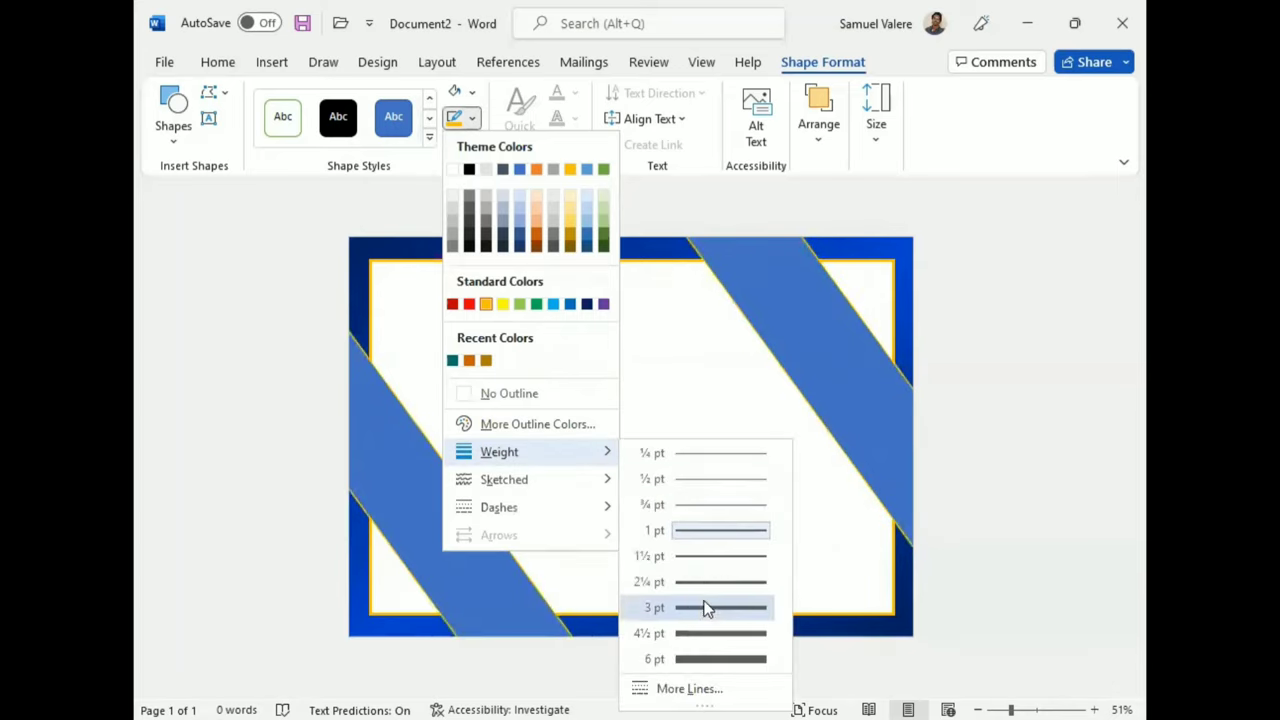
{"action": "left_click", "coordinate": [706, 608]}
{"action": "left_click", "coordinate": [471, 93]}
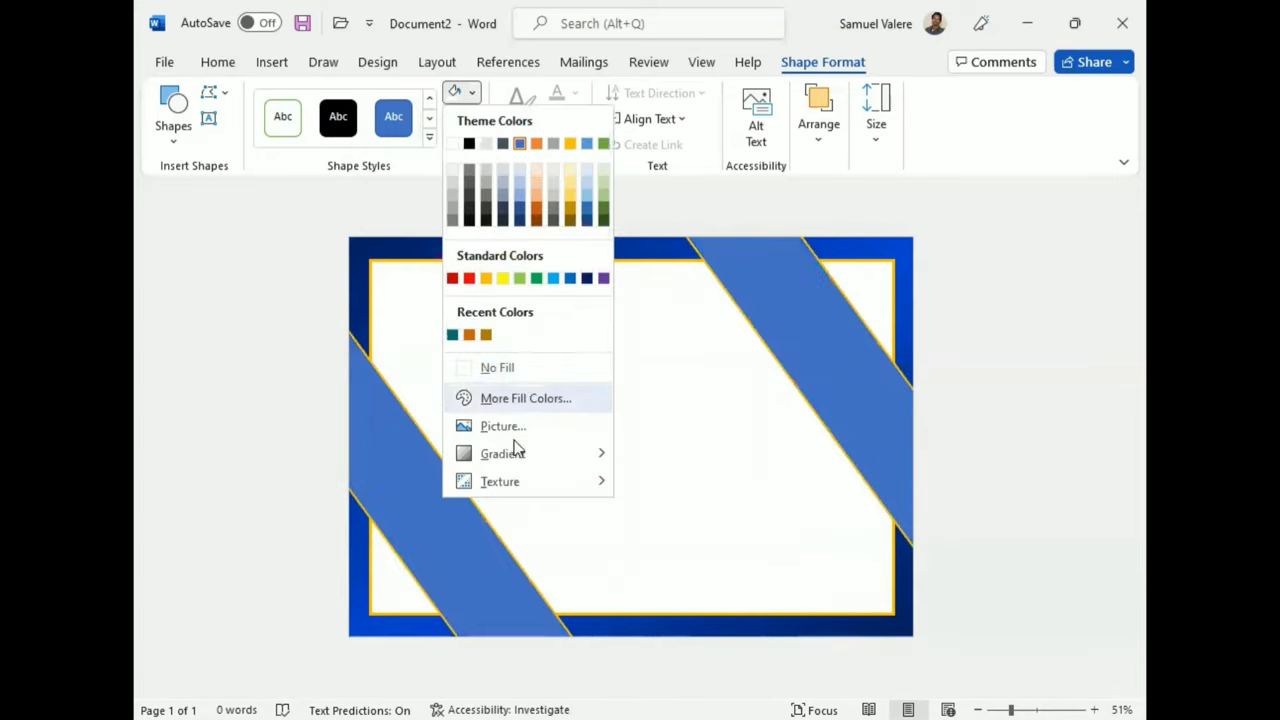
Give the ribbons a gradient fill with the middle stop at 50% brightness, then close the pane.
{"action": "mouse_move", "coordinate": [561, 453]}
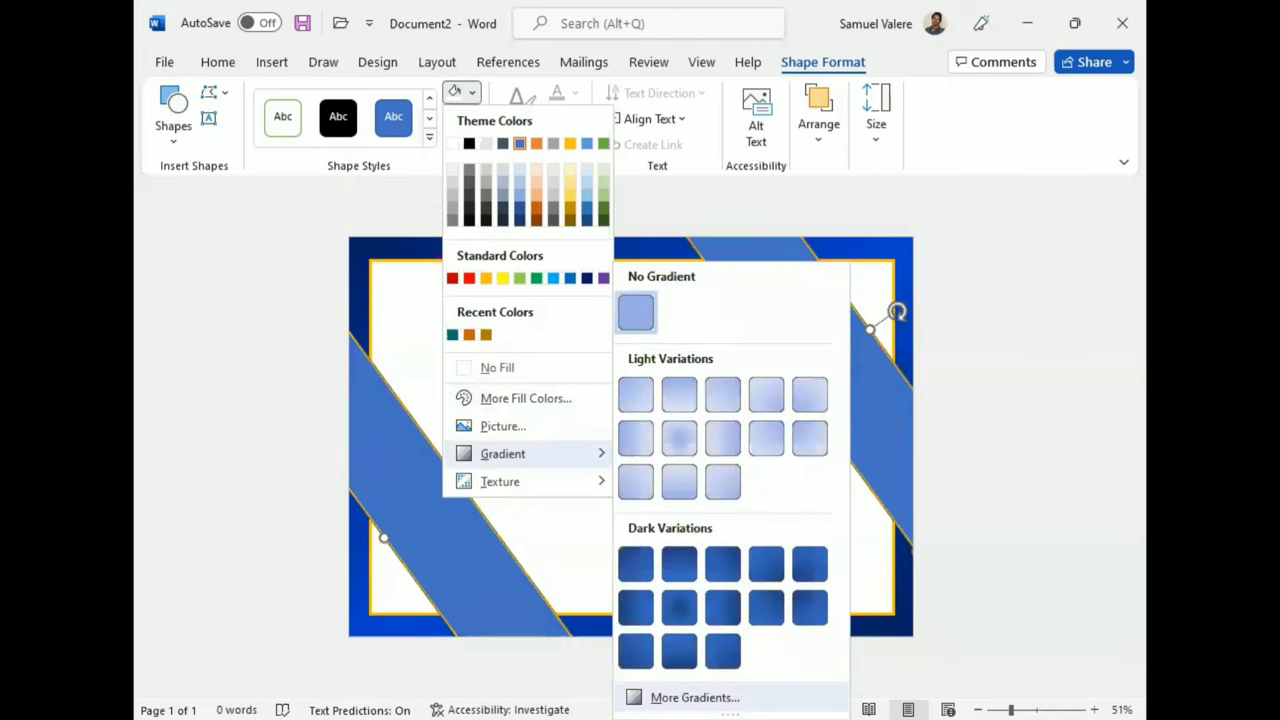
{"action": "left_click", "coordinate": [695, 697]}
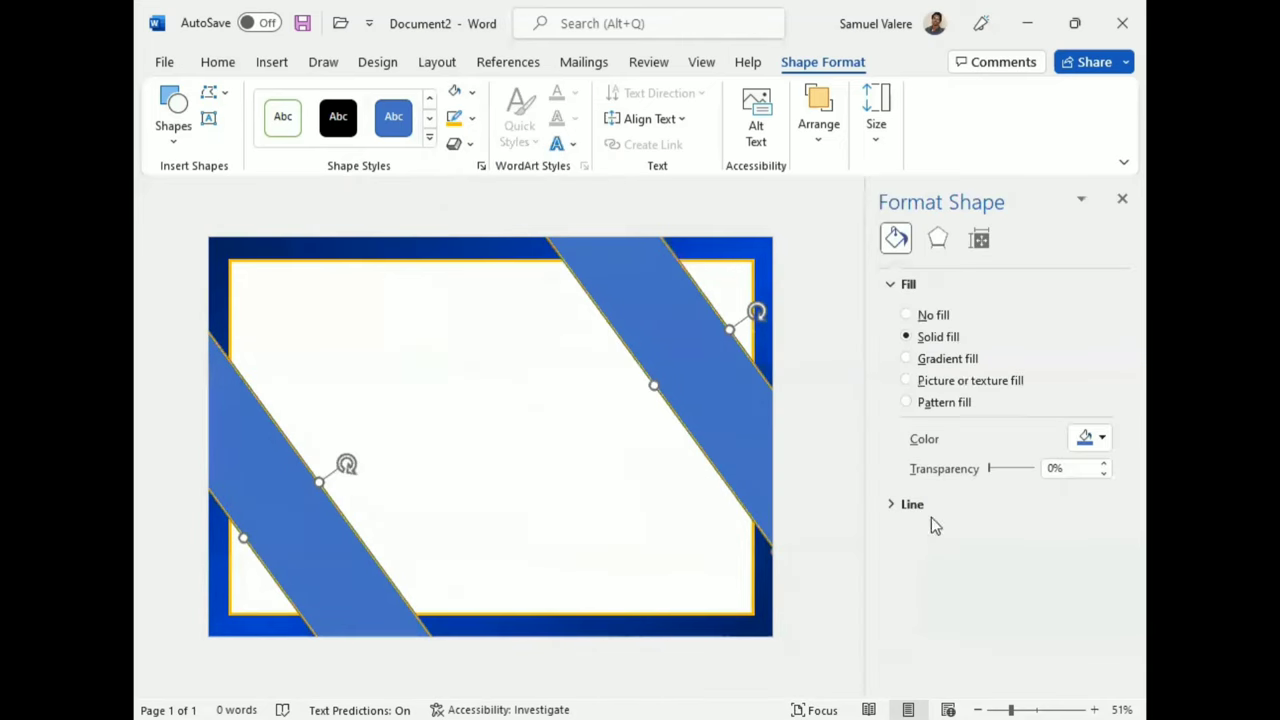
{"action": "left_click", "coordinate": [908, 362]}
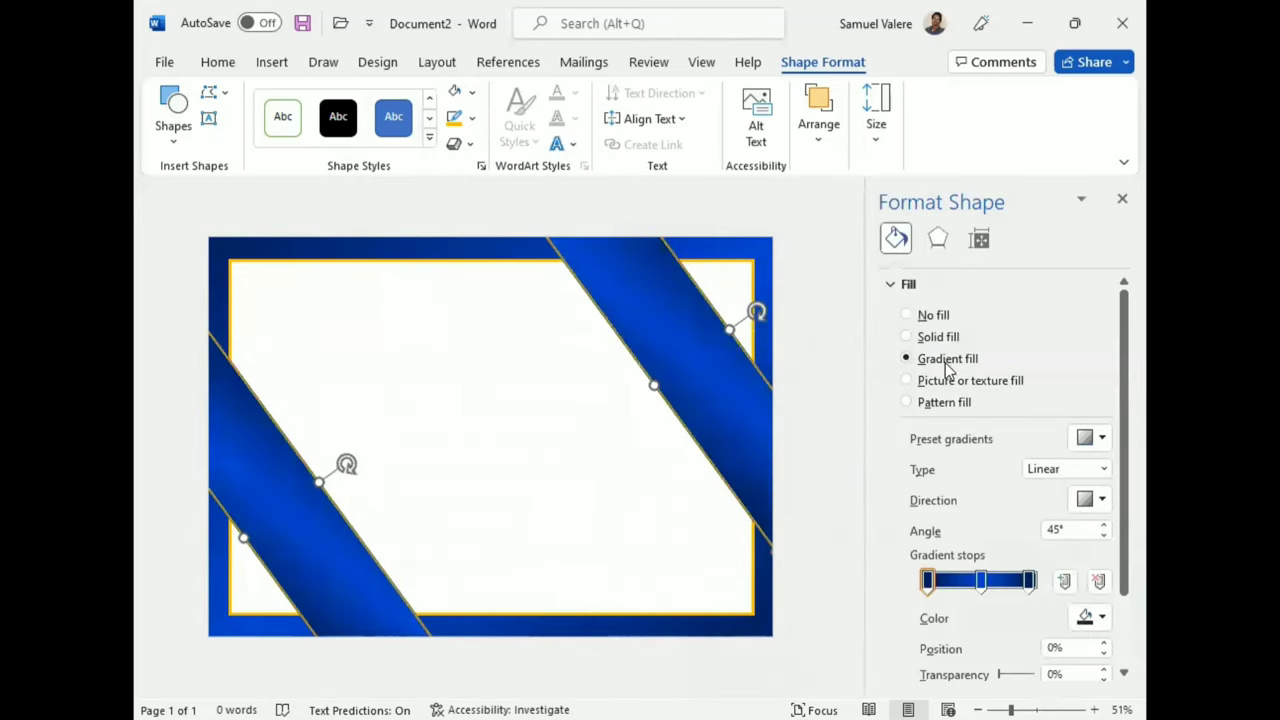
{"action": "left_click", "coordinate": [981, 581]}
{"action": "scroll", "coordinate": [912, 638], "scroll_direction": "down", "scroll_amount": 2}
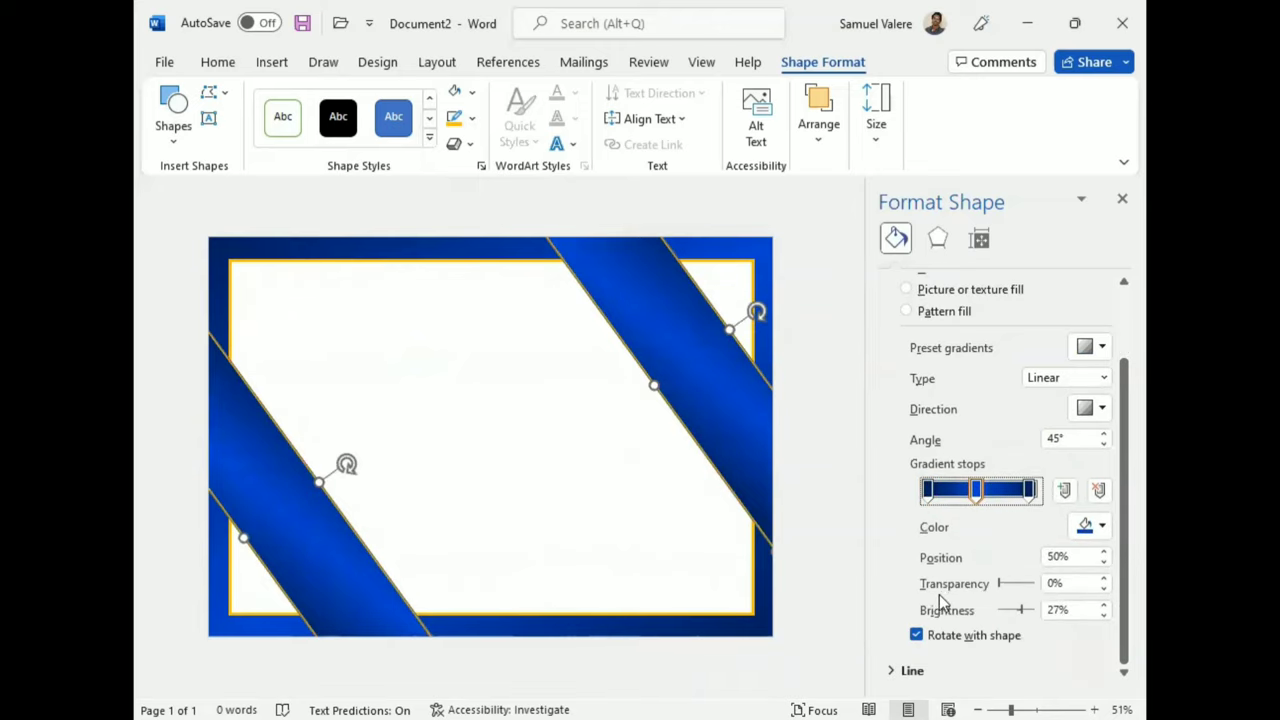
{"action": "left_click", "coordinate": [1104, 605]}
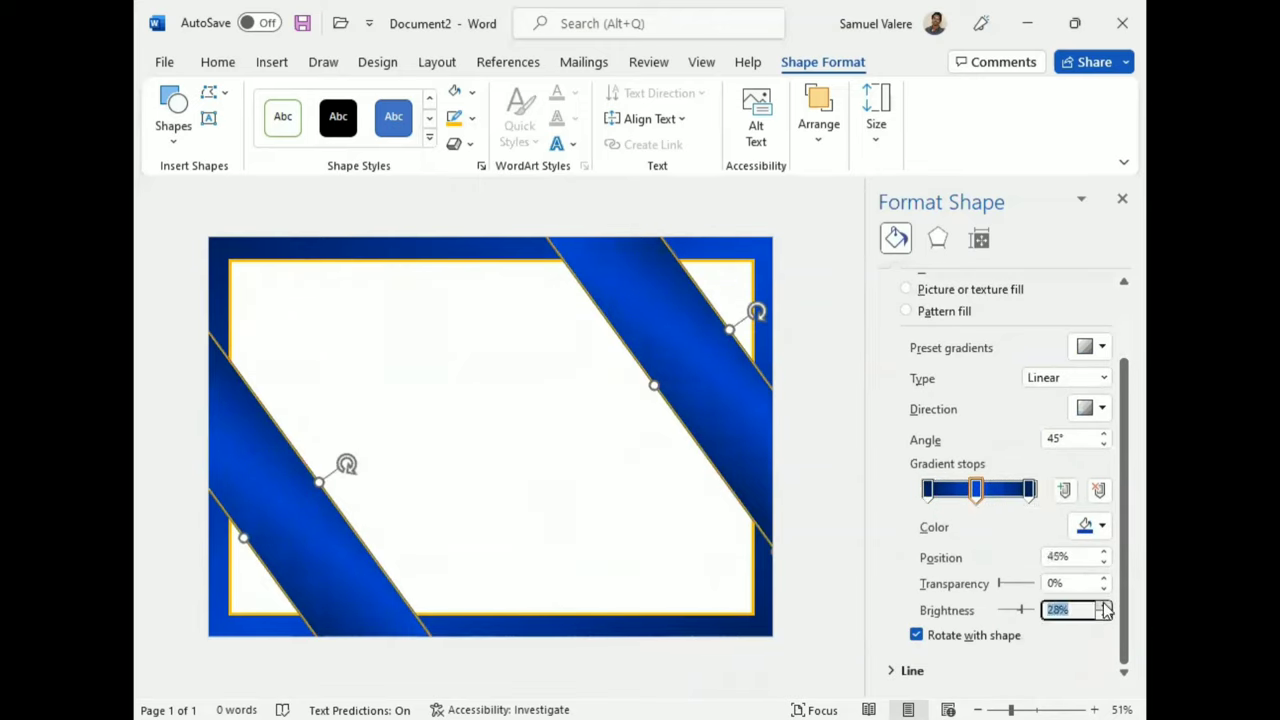
{"action": "left_click", "coordinate": [1105, 605]}
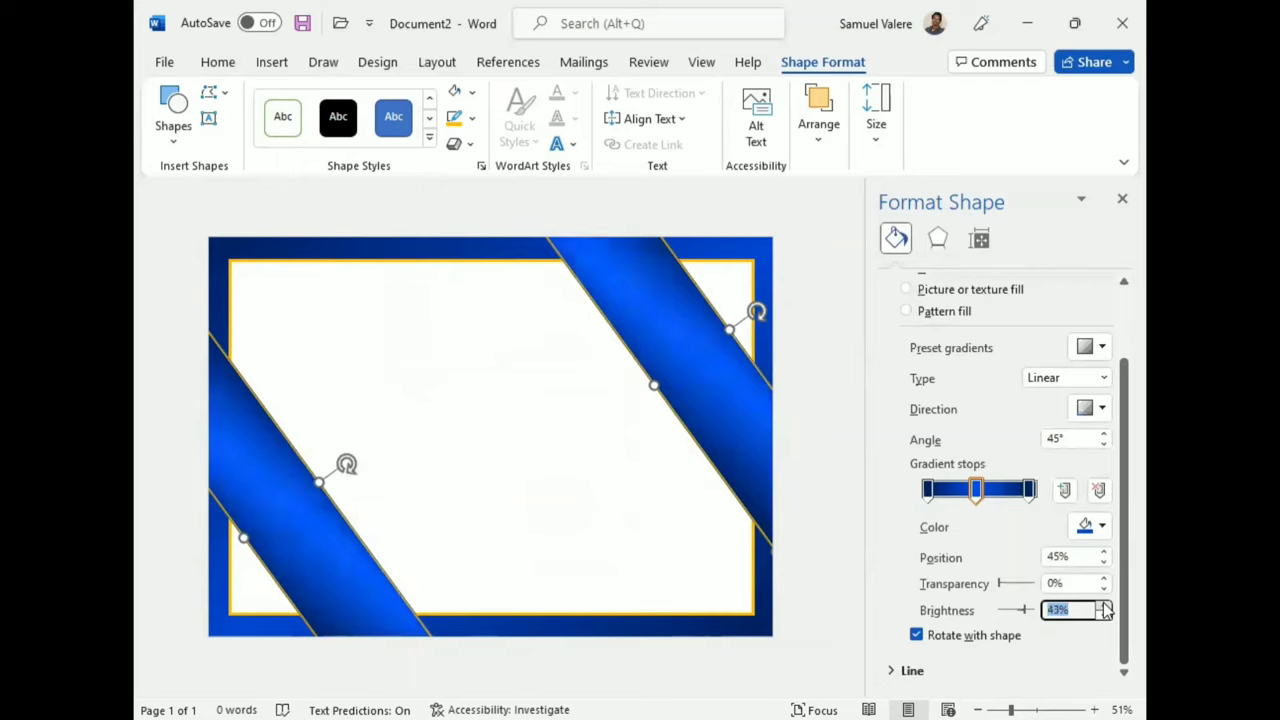
{"action": "left_click", "coordinate": [1105, 606]}
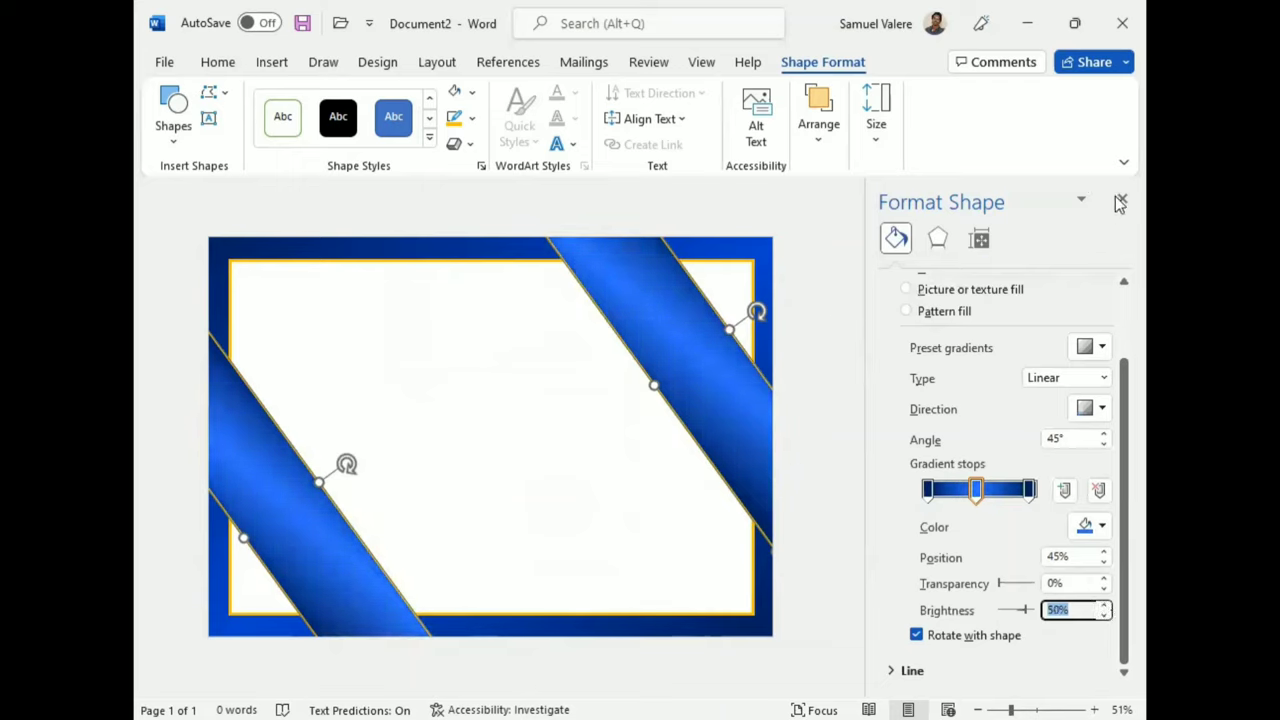
{"action": "left_click", "coordinate": [730, 406]}
{"action": "left_click", "coordinate": [555, 427]}
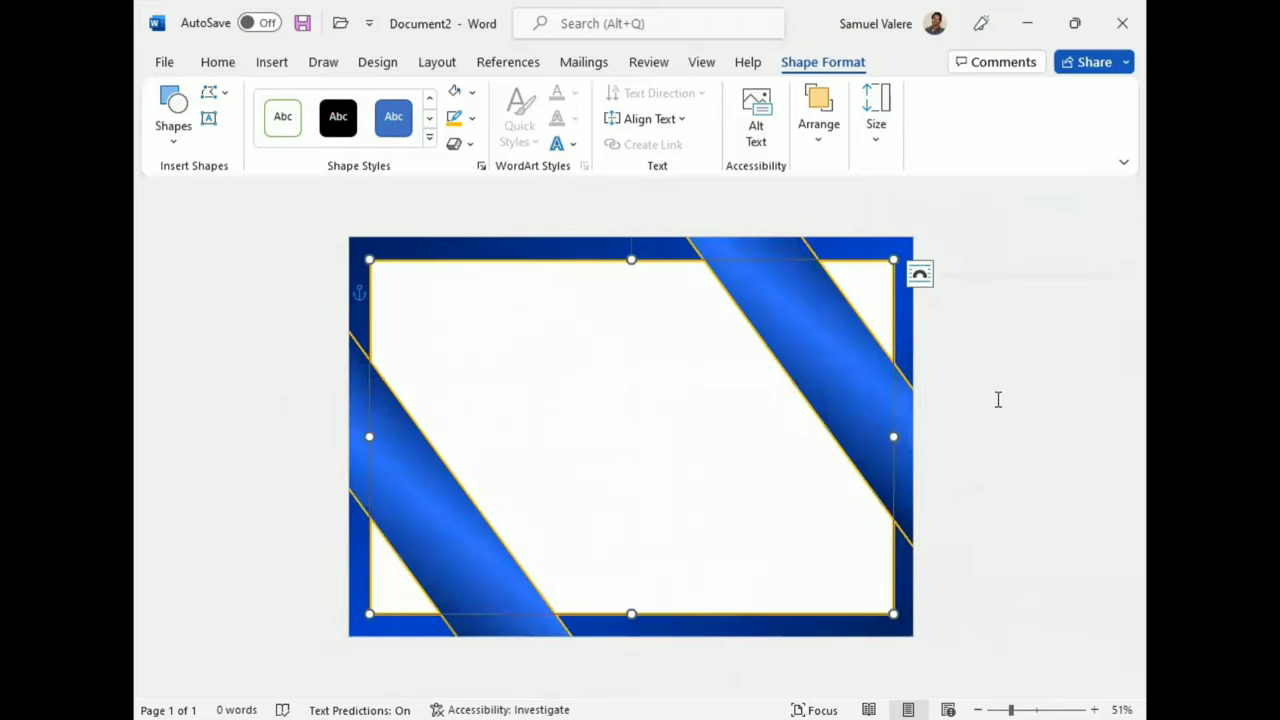
Duplicate the white frame with Ctrl+D, shrink the copy, and centre it inside the original.
{"action": "key", "text": "ctrl+d"}
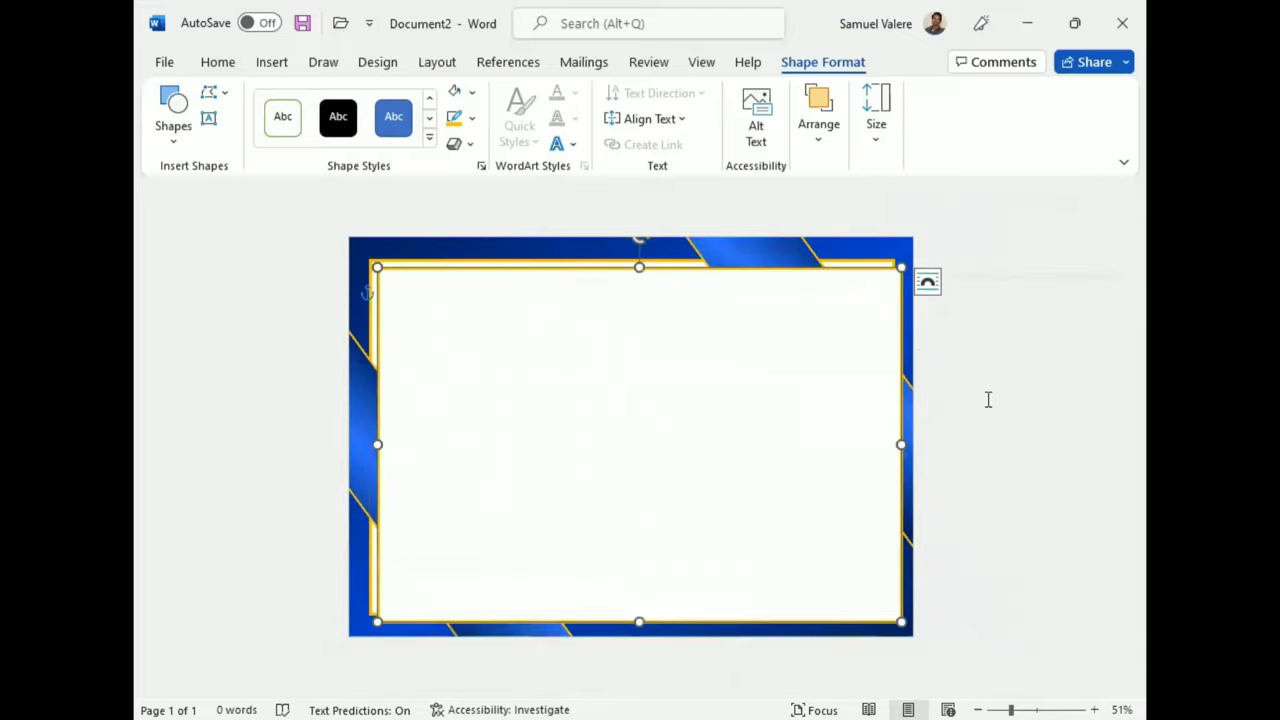
{"action": "left_click_drag", "start_coordinate": [893, 268], "coordinate": [874, 277]}
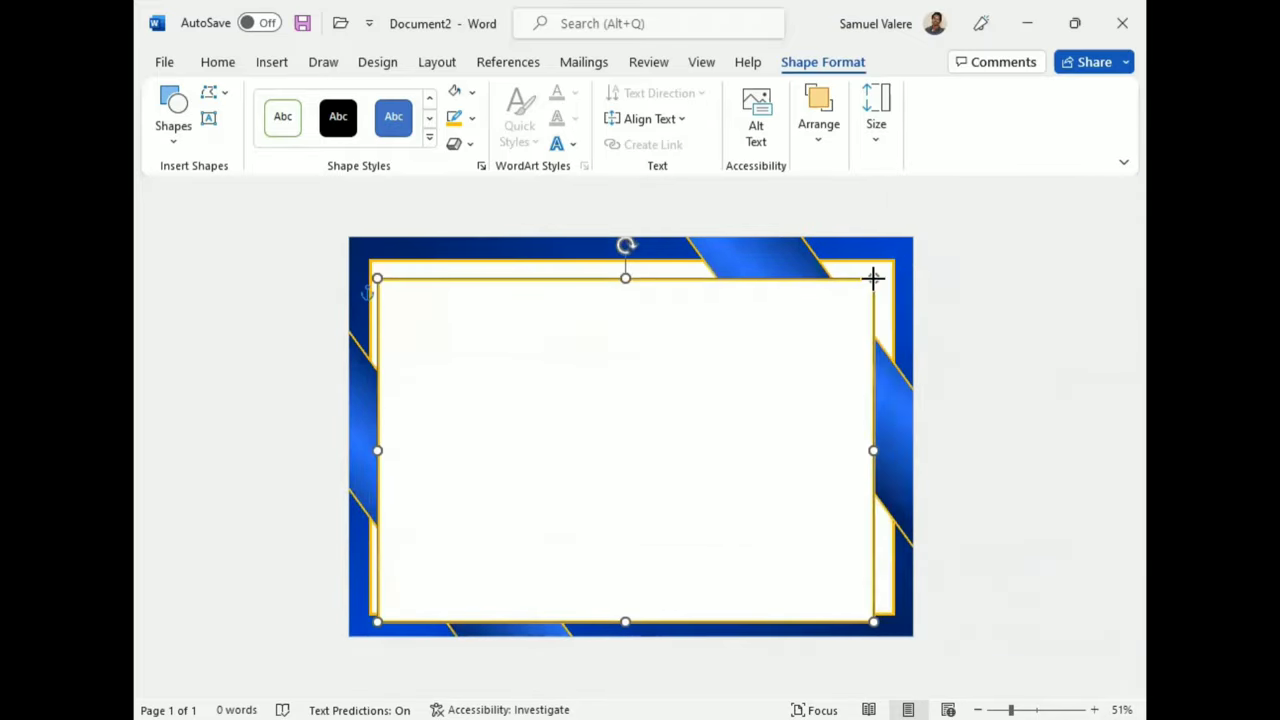
{"action": "left_click_drag", "start_coordinate": [791, 363], "coordinate": [777, 351]}
{"action": "left_click_drag", "start_coordinate": [880, 268], "coordinate": [871, 285]}
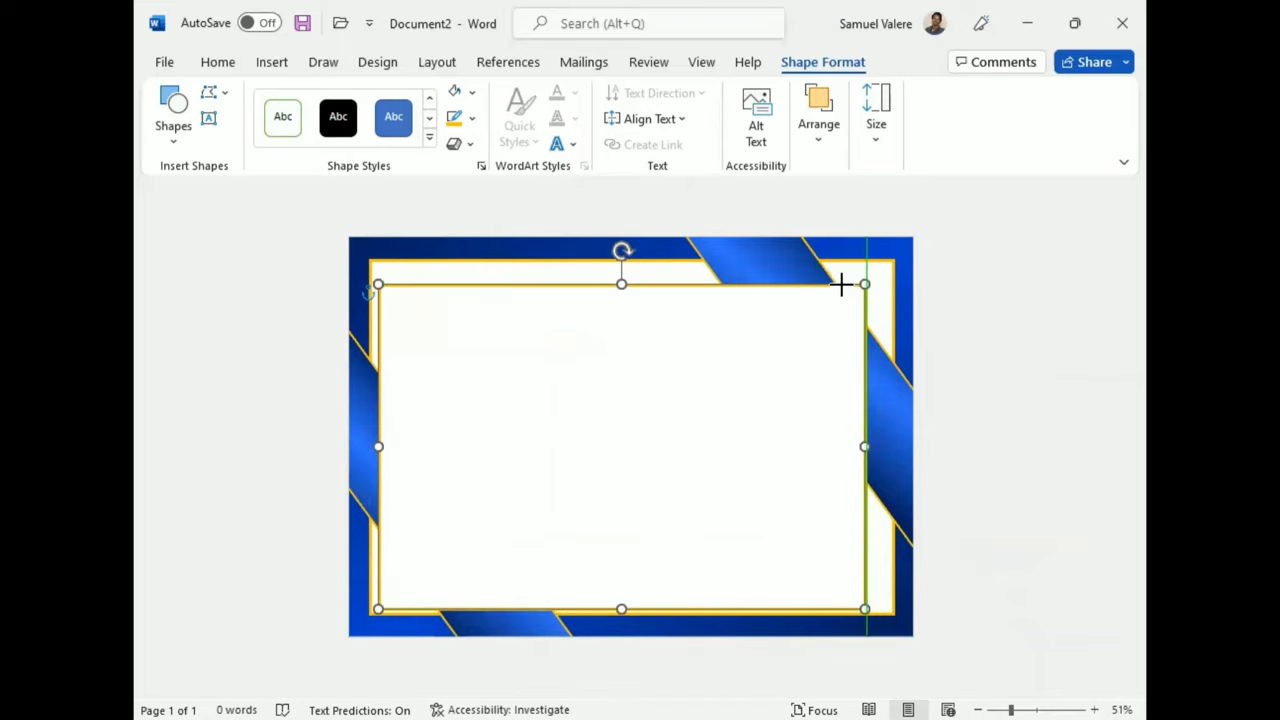
{"action": "mouse_move", "coordinate": [675, 435]}
{"action": "left_mouse_down"}
{"action": "mouse_move", "coordinate": [697, 423]}
{"action": "mouse_move", "coordinate": [682, 428]}
{"action": "left_mouse_up"}
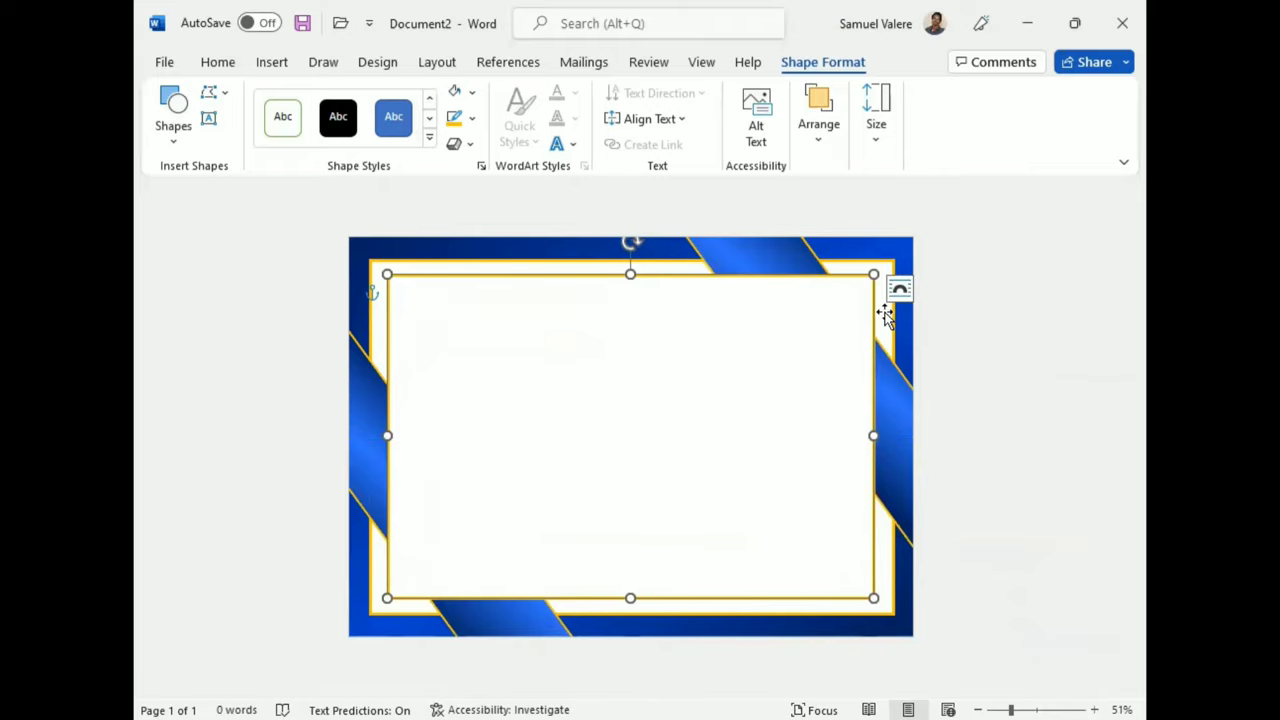
{"action": "left_click", "coordinate": [988, 451]}
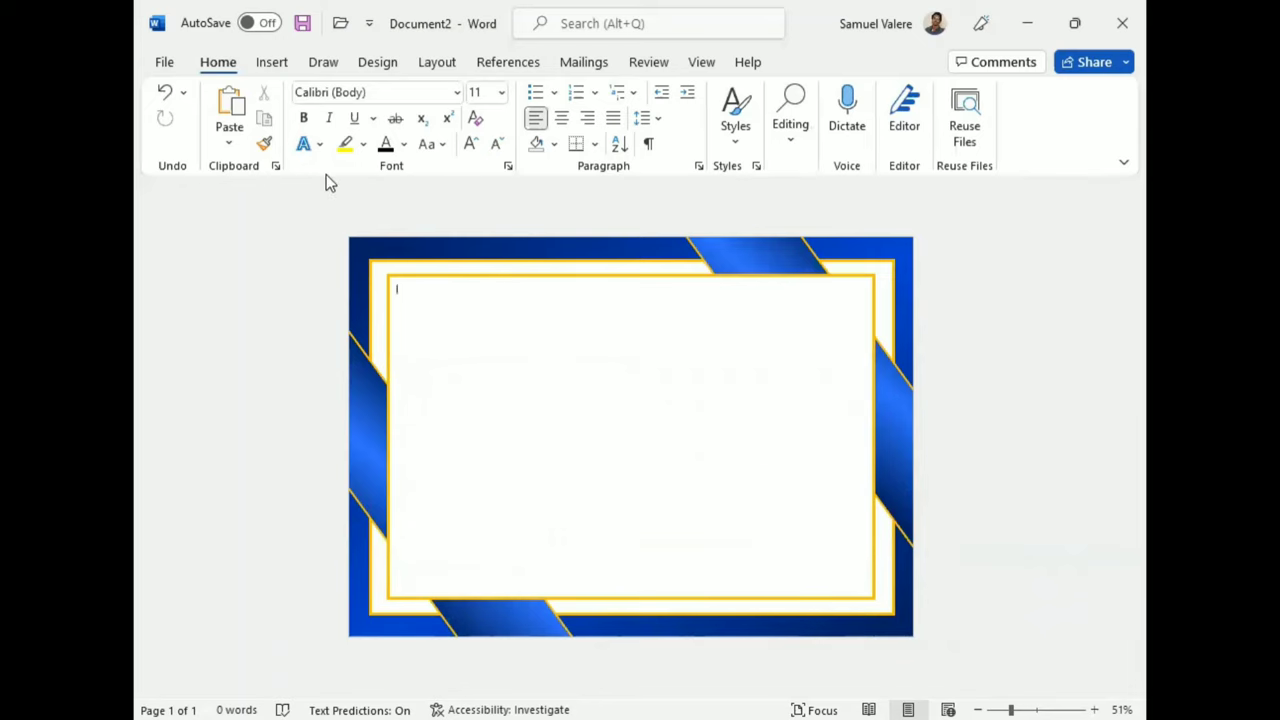
Add a text box near the top reading Certificate, enlarged to 80 pt and centred.
{"action": "left_click", "coordinate": [271, 62]}
{"action": "left_click", "coordinate": [375, 93]}
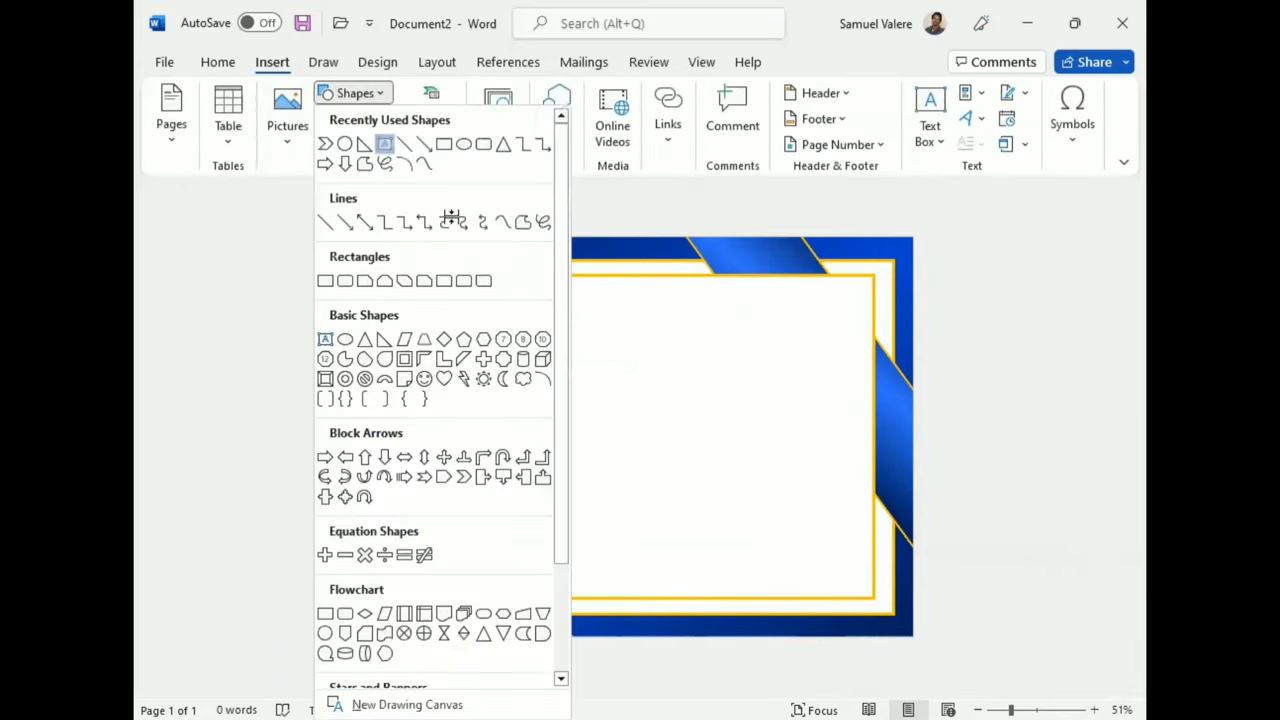
{"action": "left_click", "coordinate": [323, 283]}
{"action": "left_click_drag", "start_coordinate": [433, 306], "coordinate": [823, 373]}
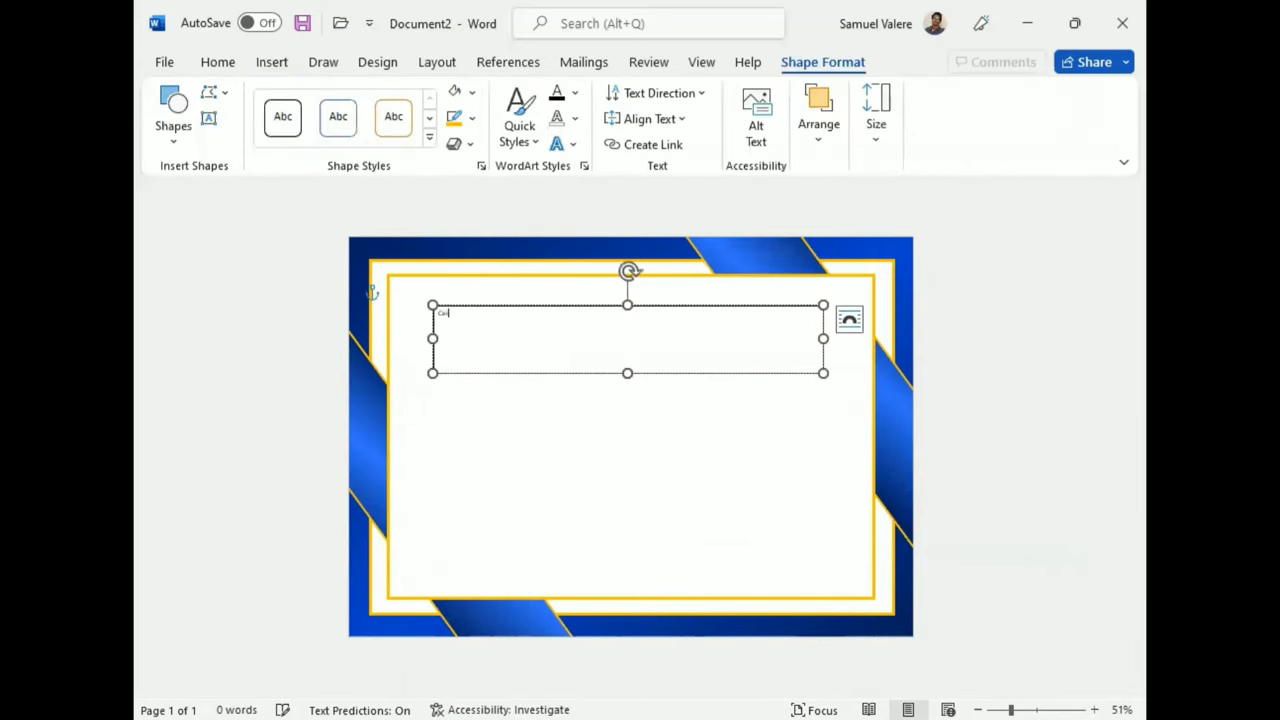
{"action": "double_click", "coordinate": [450, 312]}
{"action": "left_click", "coordinate": [622, 256]}
{"action": "left_click", "coordinate": [622, 256]}
{"action": "left_click", "coordinate": [622, 256]}
{"action": "left_click", "coordinate": [622, 256]}
{"action": "left_click", "coordinate": [622, 256]}
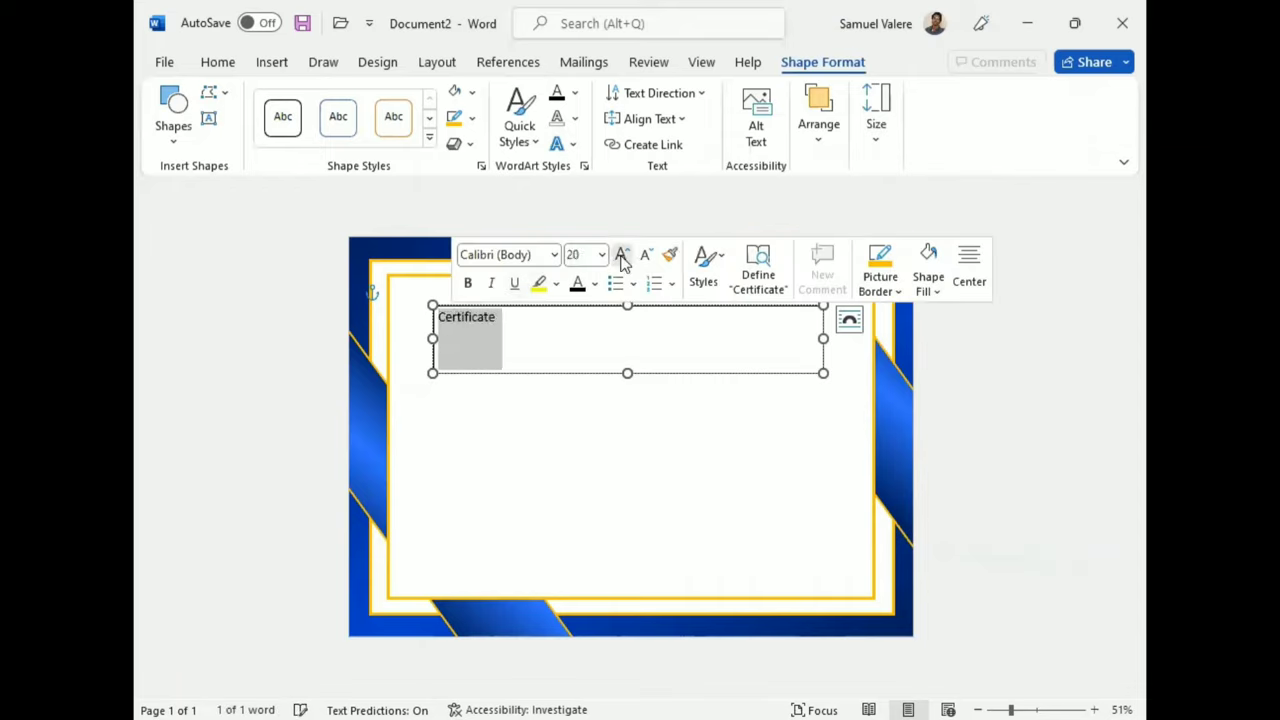
{"action": "left_click", "coordinate": [622, 256]}
{"action": "left_click", "coordinate": [622, 256]}
{"action": "left_click", "coordinate": [622, 256]}
{"action": "left_click", "coordinate": [622, 256]}
{"action": "left_click", "coordinate": [622, 256]}
{"action": "left_click", "coordinate": [622, 256]}
{"action": "left_click", "coordinate": [622, 256]}
{"action": "left_click", "coordinate": [220, 64]}
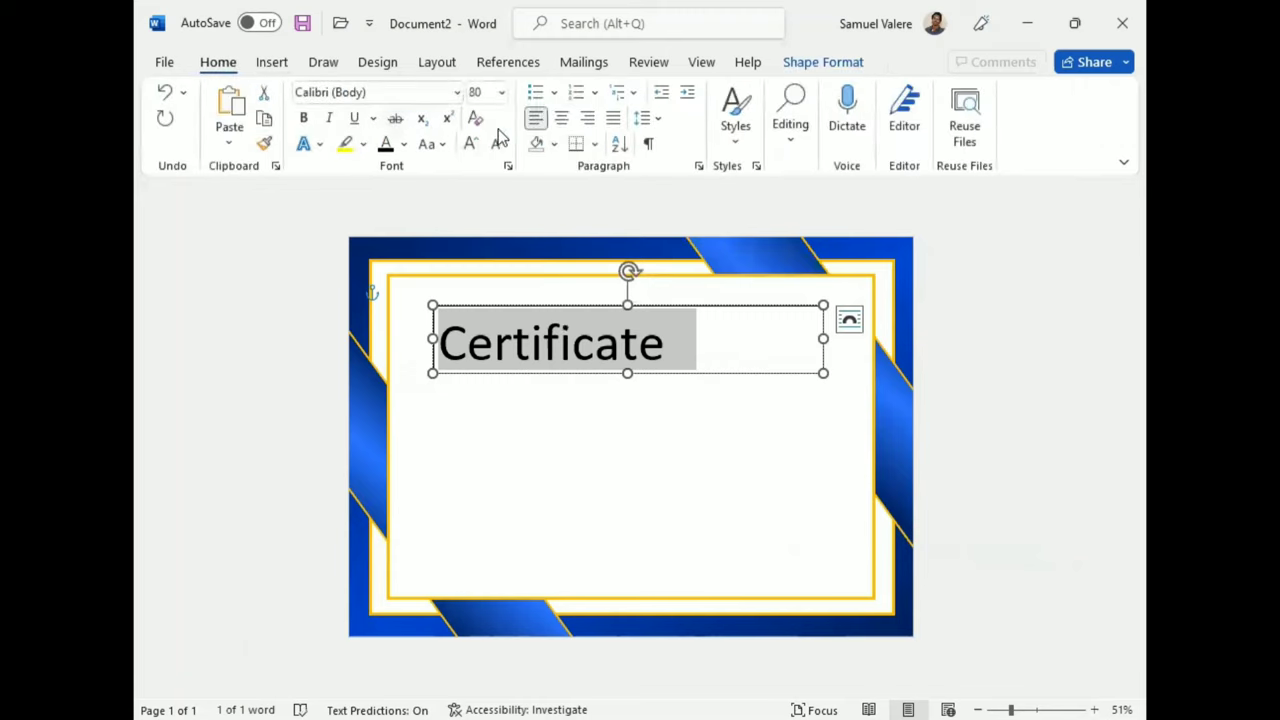
{"action": "left_click", "coordinate": [563, 119]}
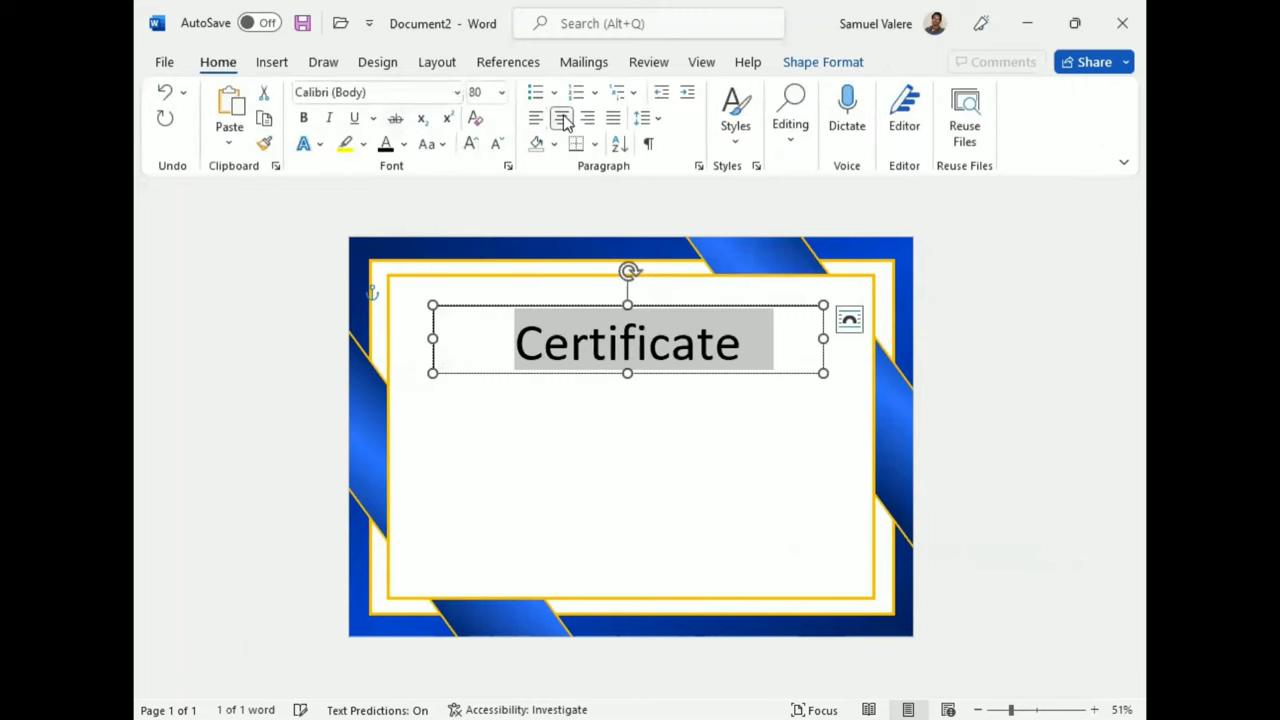
Set the title to Baskerville Old Face 90 pt and narrow its box to fit the word.
{"action": "left_click", "coordinate": [434, 92]}
{"action": "type", "text": "Edwardian Script ITC"}
{"action": "key", "text": "Return"}
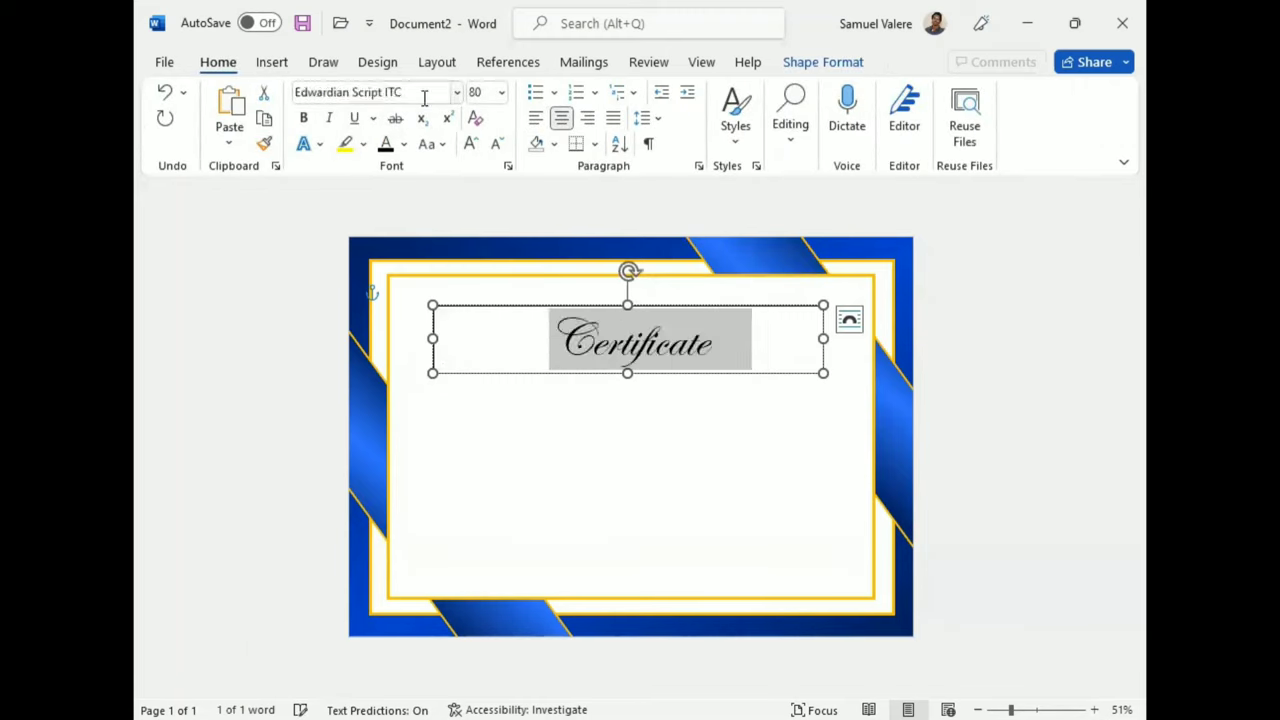
{"action": "left_click", "coordinate": [408, 94]}
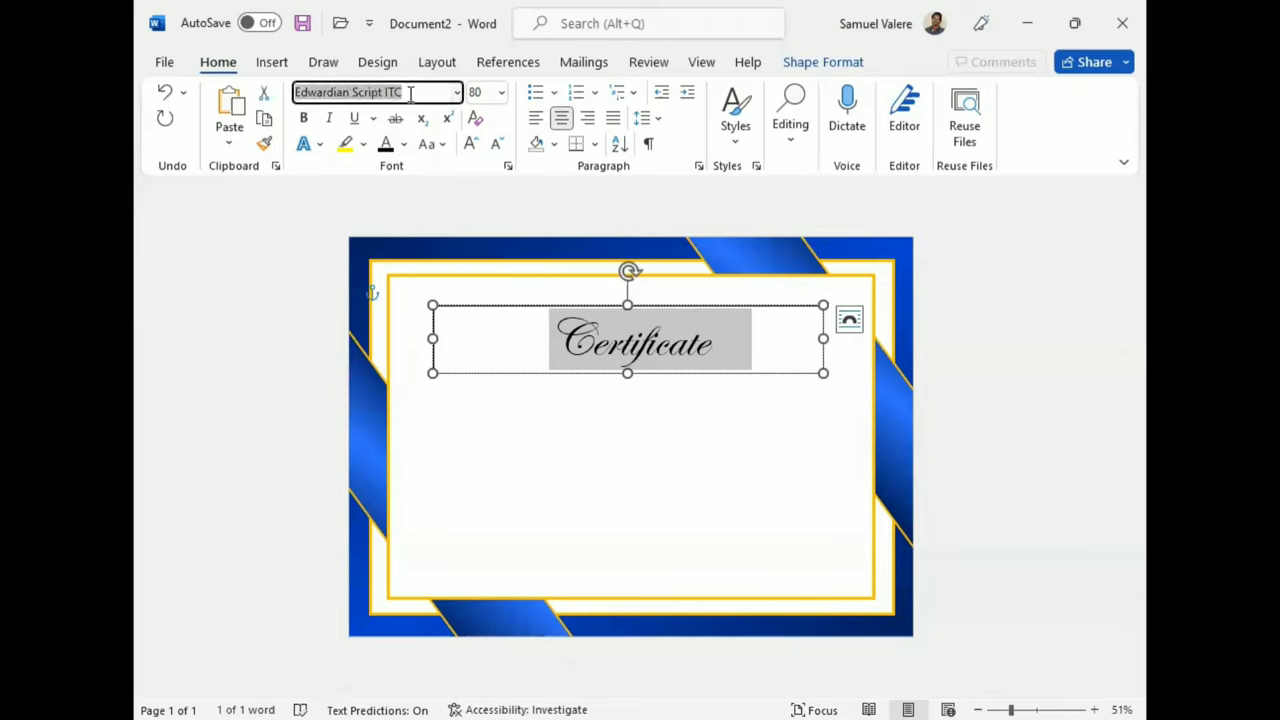
{"action": "type", "text": "Baskerville Old Face"}
{"action": "key", "text": "Return"}
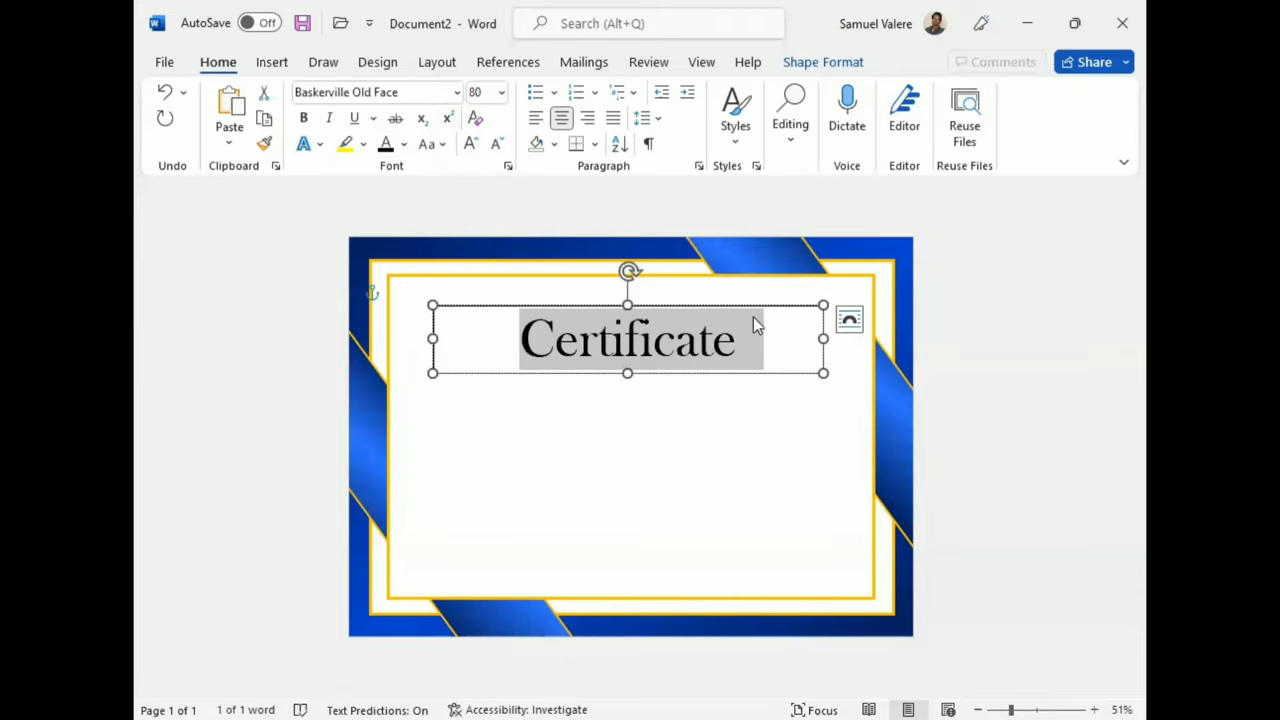
{"action": "left_click", "coordinate": [470, 143]}
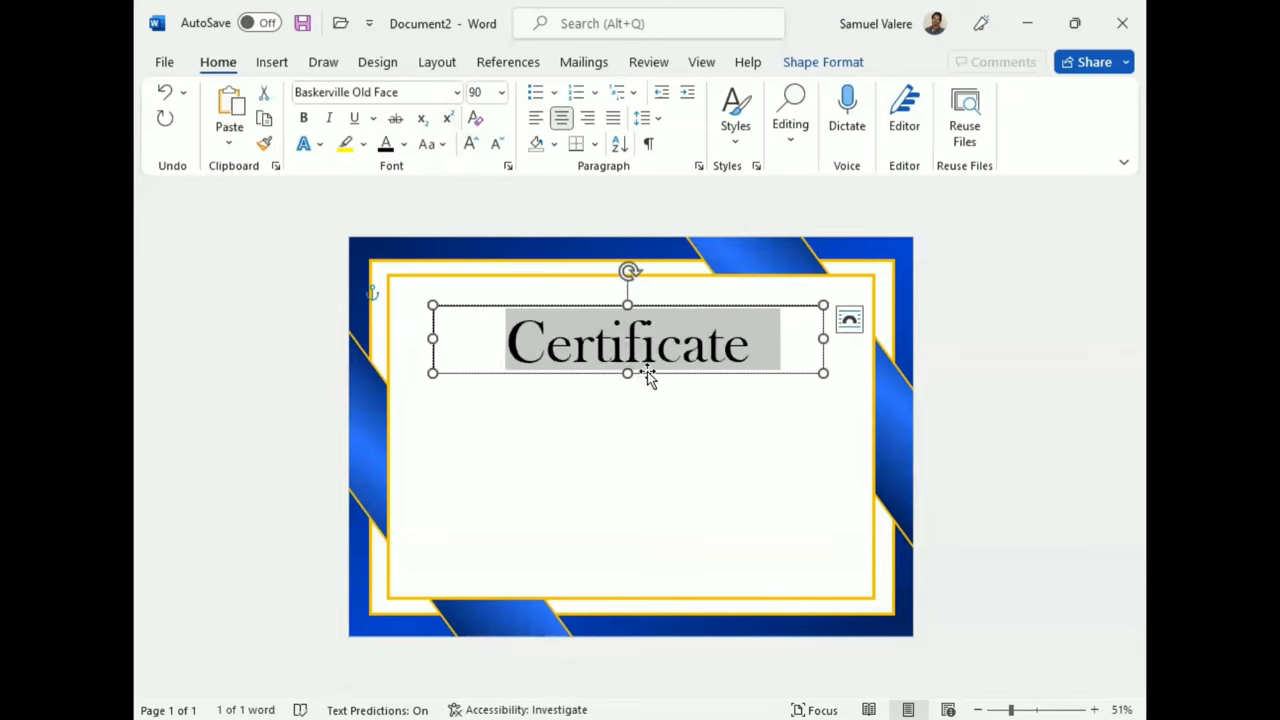
{"action": "left_click", "coordinate": [751, 307]}
{"action": "left_click_drag", "start_coordinate": [823, 338], "coordinate": [692, 338]}
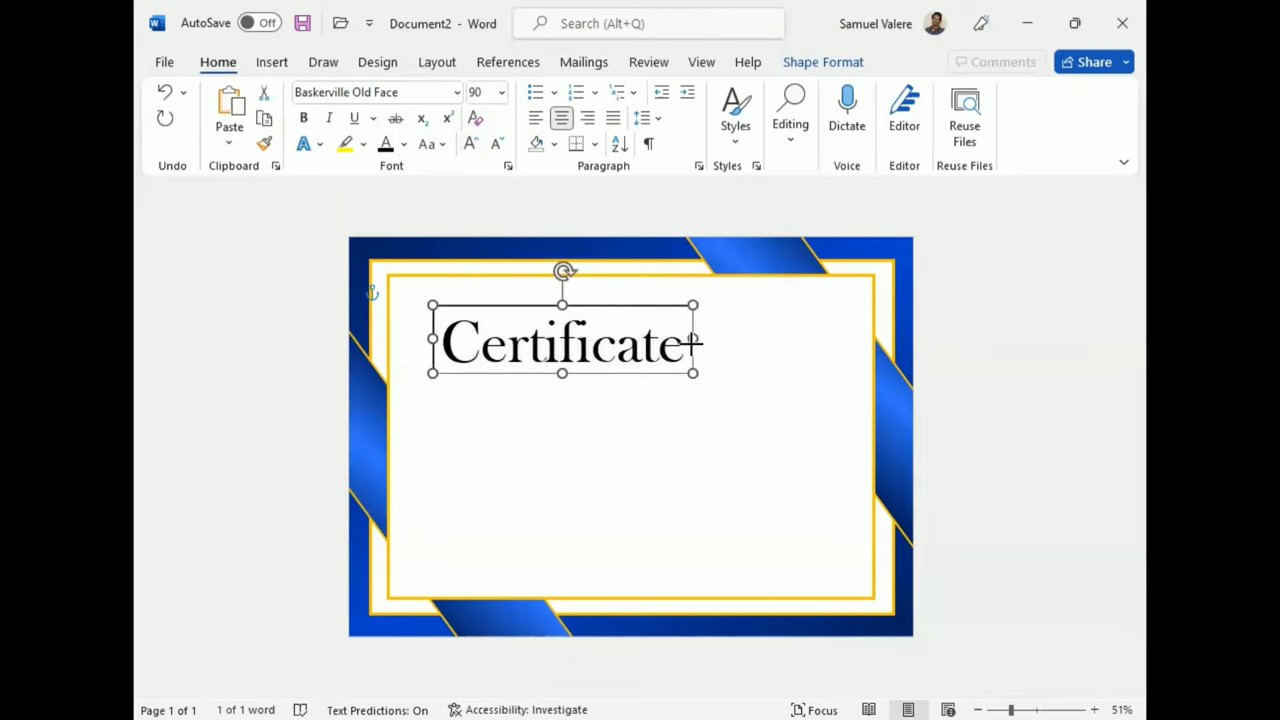
Show the Shape Format options for the title box.
{"action": "left_click", "coordinate": [823, 62]}
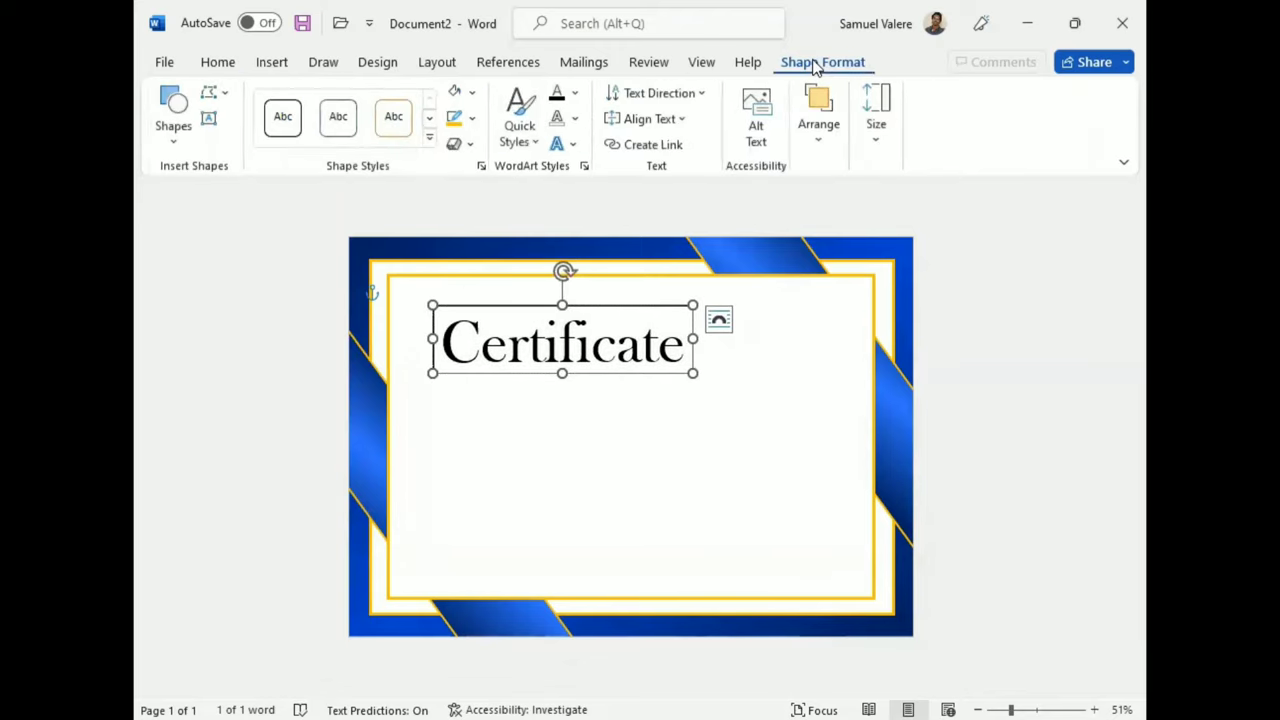
Remove the title box's outline and fill, and centre it horizontally on the page.
{"action": "left_click", "coordinate": [462, 118]}
{"action": "left_click", "coordinate": [460, 396]}
{"action": "left_click", "coordinate": [471, 92]}
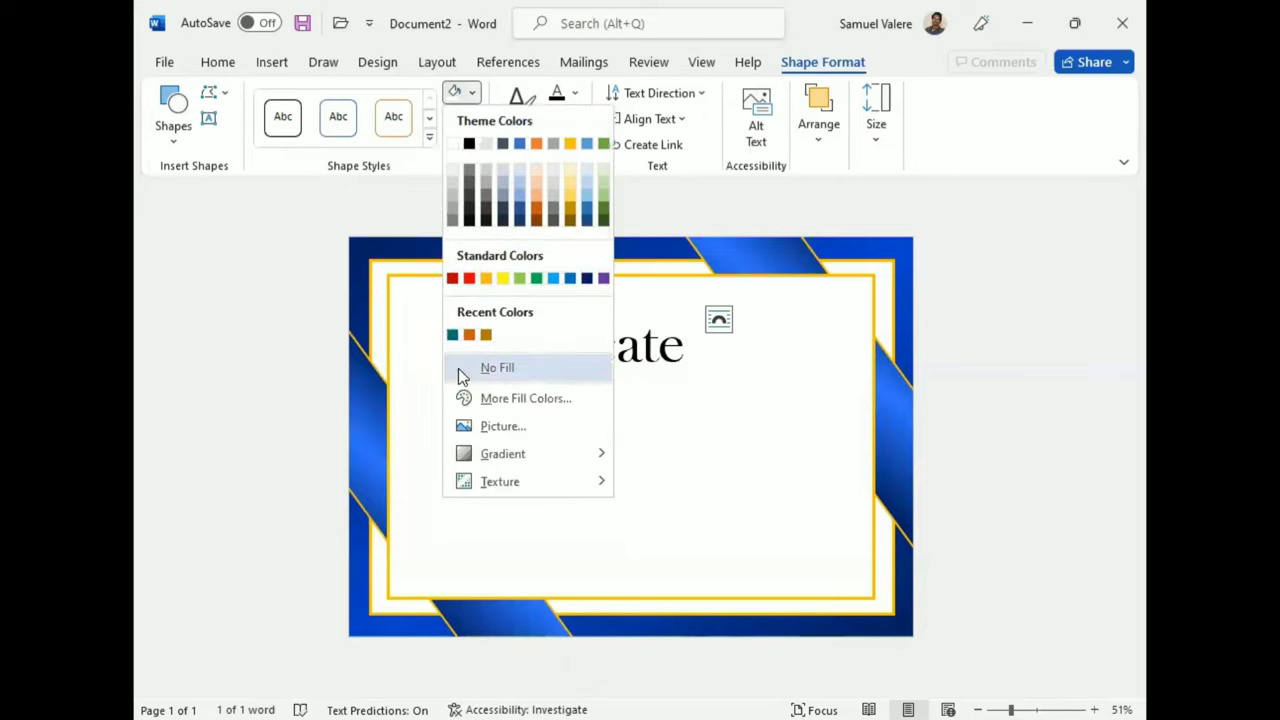
{"action": "left_click", "coordinate": [540, 370]}
{"action": "left_click_drag", "start_coordinate": [585, 373], "coordinate": [652, 358]}
Colour the Certificate text gold and open its detailed gradient text fill settings.
{"action": "double_click", "coordinate": [636, 320]}
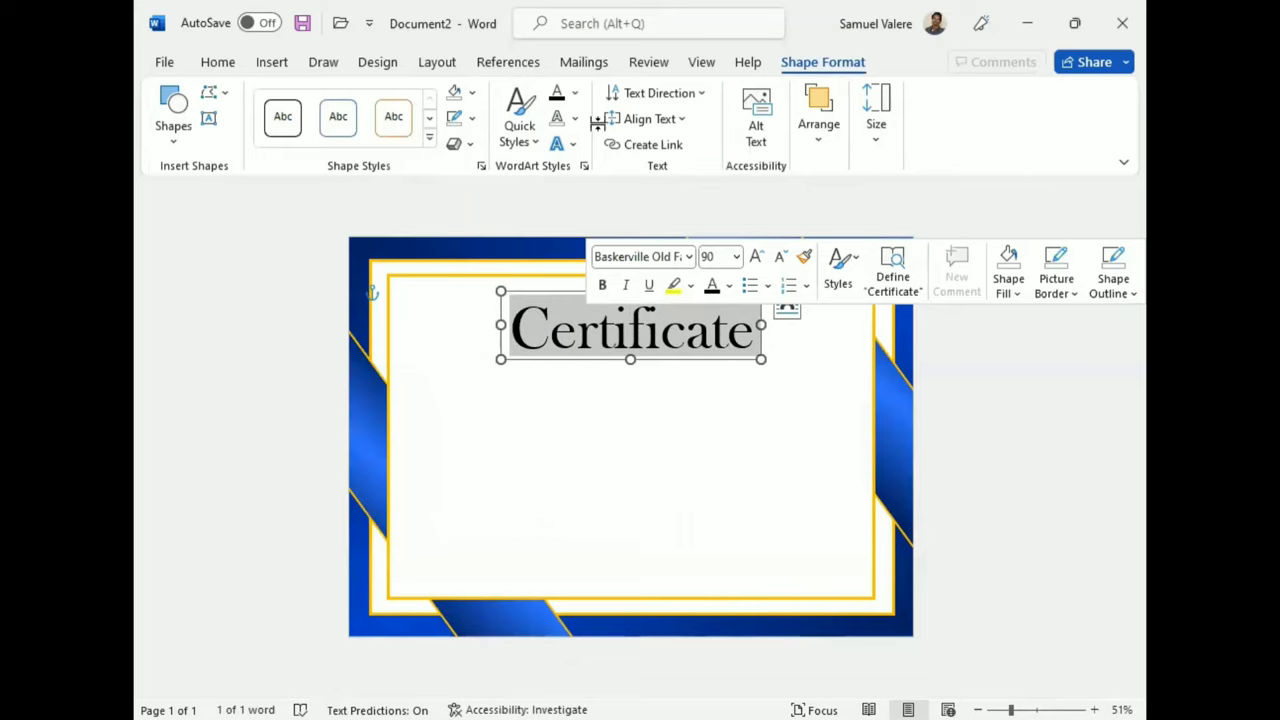
{"action": "left_click", "coordinate": [575, 93]}
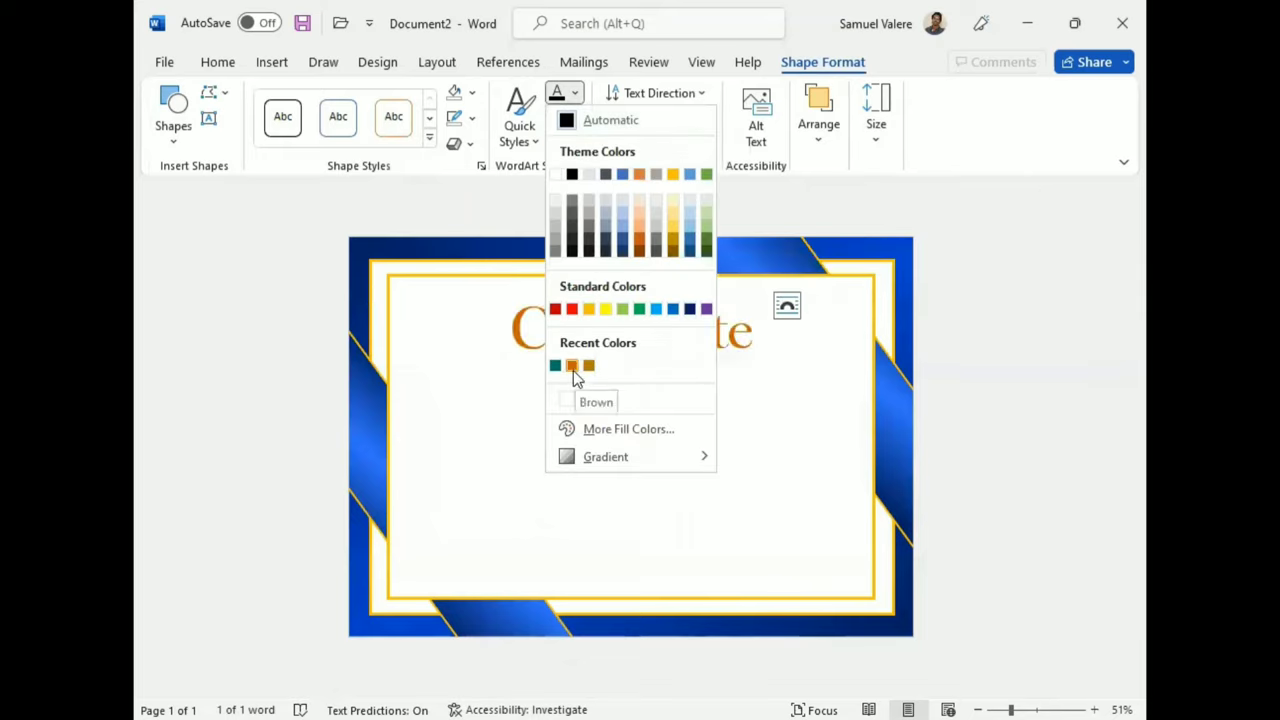
{"action": "left_click", "coordinate": [589, 309]}
{"action": "left_click", "coordinate": [574, 93]}
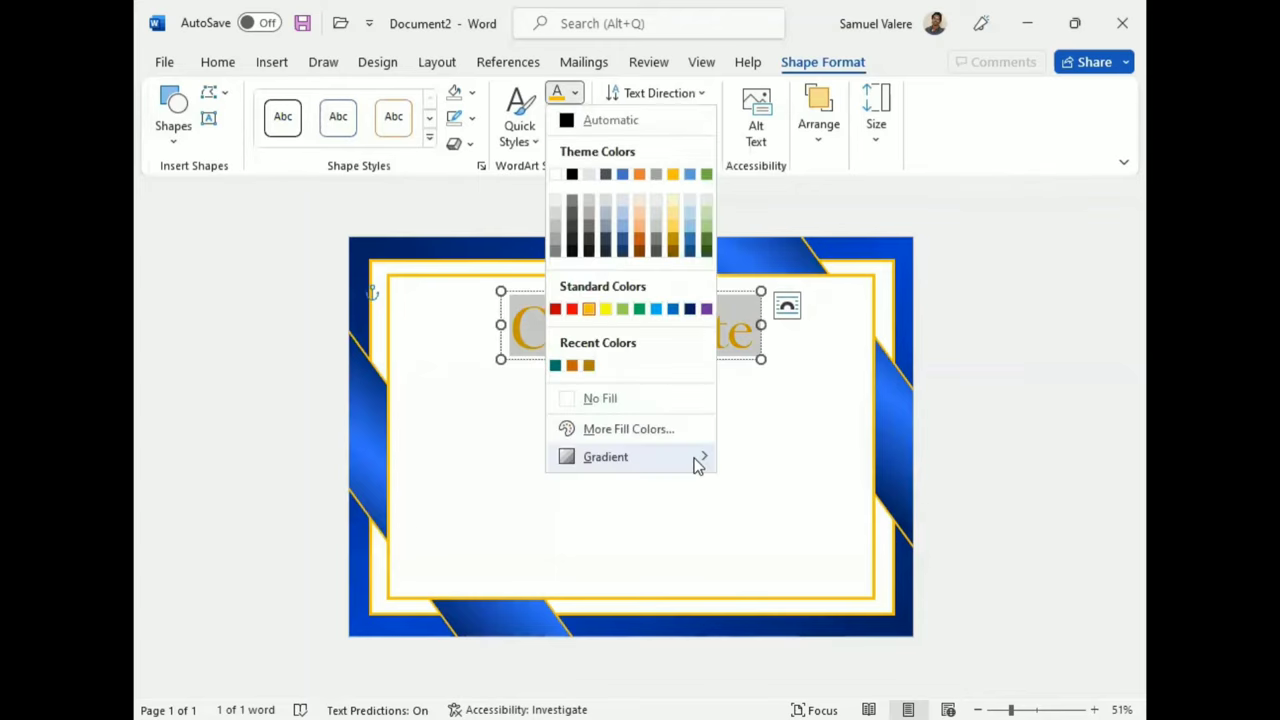
{"action": "mouse_move", "coordinate": [694, 458]}
{"action": "left_click", "coordinate": [790, 697]}
Give the title text a two-stop gradient with both stops gold.
{"action": "left_click", "coordinate": [923, 389]}
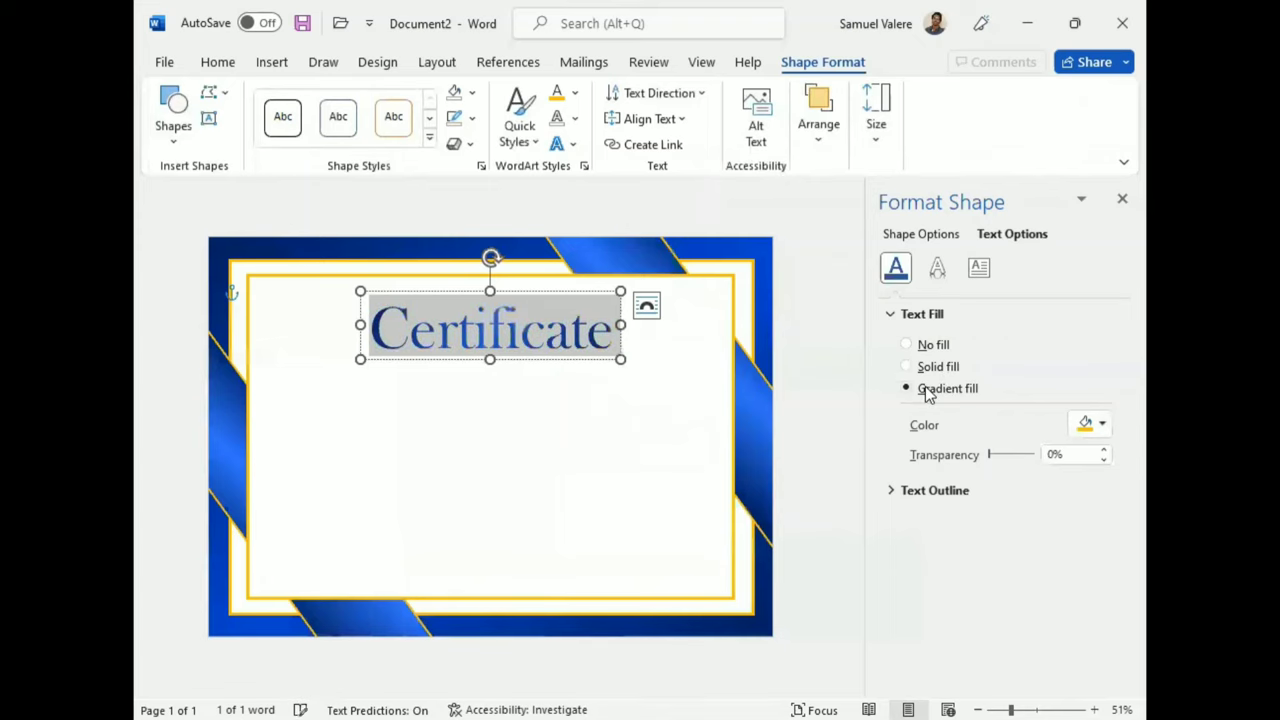
{"action": "left_click", "coordinate": [1028, 566]}
{"action": "left_click", "coordinate": [1098, 567]}
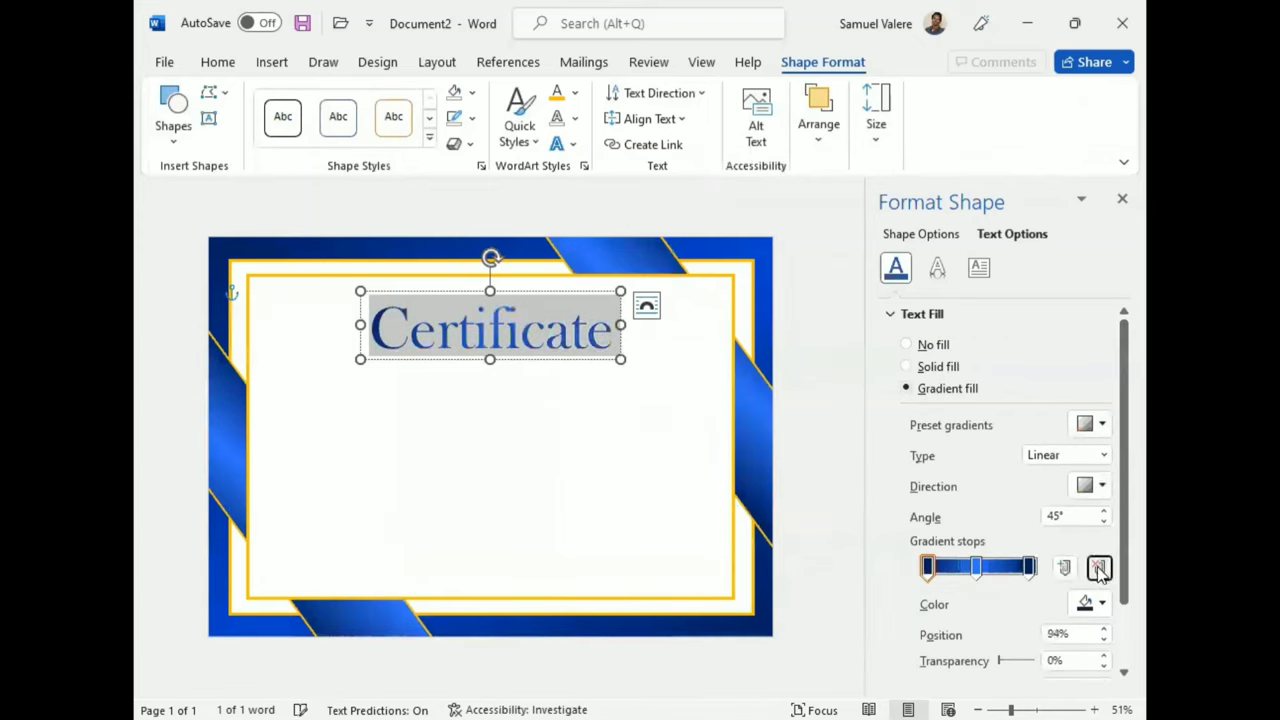
{"action": "left_click", "coordinate": [1018, 567]}
{"action": "left_click_drag", "start_coordinate": [1024, 570], "coordinate": [1040, 570]}
{"action": "left_click", "coordinate": [1100, 604]}
{"action": "left_click", "coordinate": [1026, 491]}
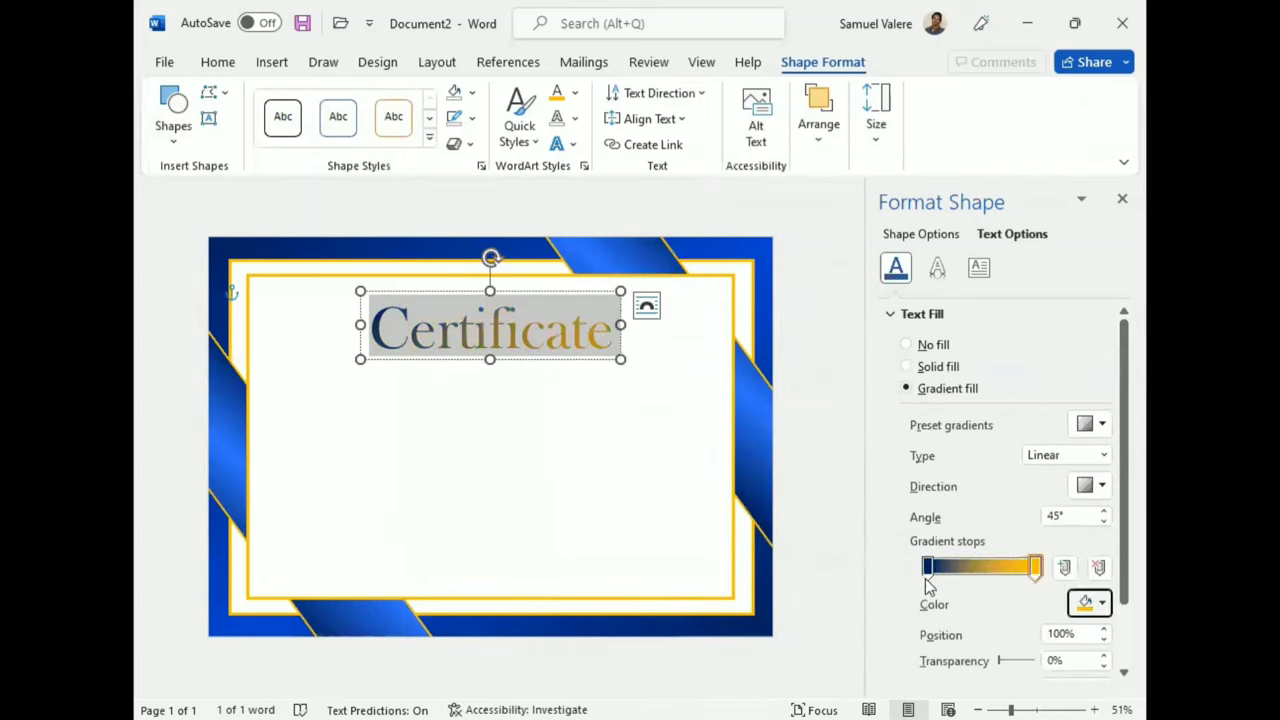
{"action": "left_click", "coordinate": [1101, 605]}
{"action": "left_click", "coordinate": [1012, 495]}
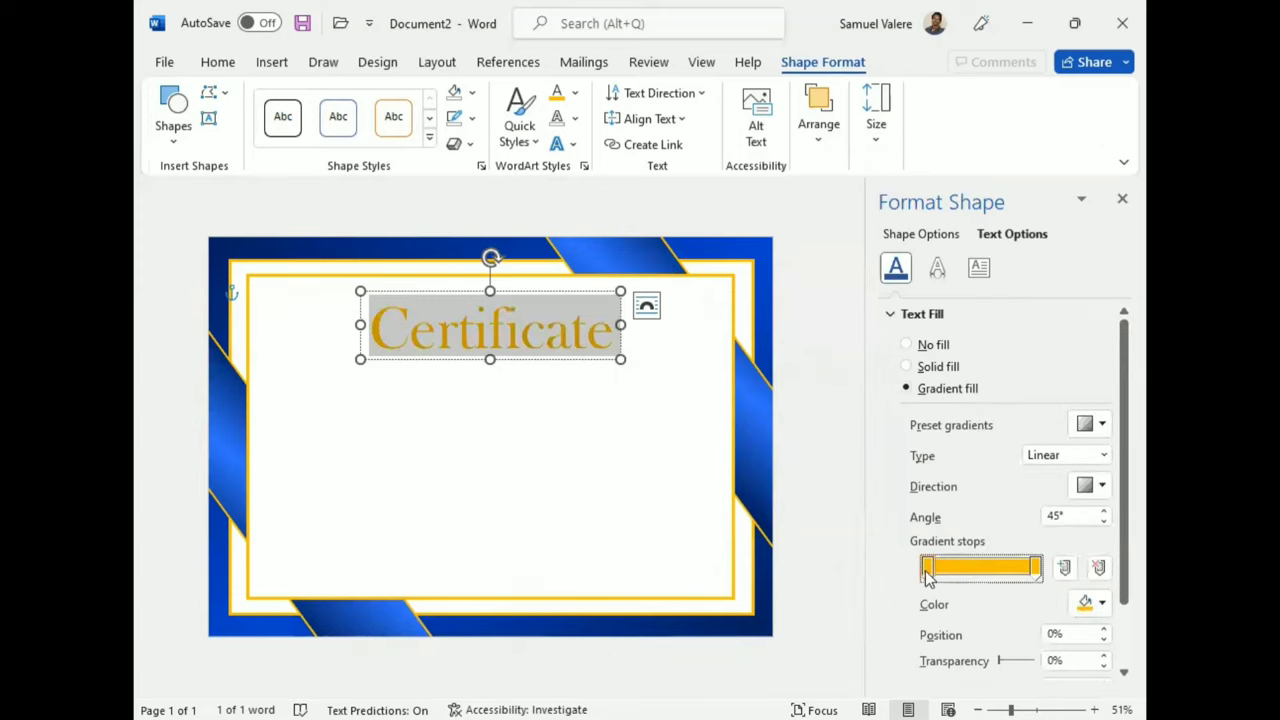
Darken both gold stops to -28% brightness, realign the box, and close the formatting pane.
{"action": "scroll", "coordinate": [883, 572], "scroll_direction": "down", "scroll_amount": 2}
{"action": "left_click", "coordinate": [1104, 616]}
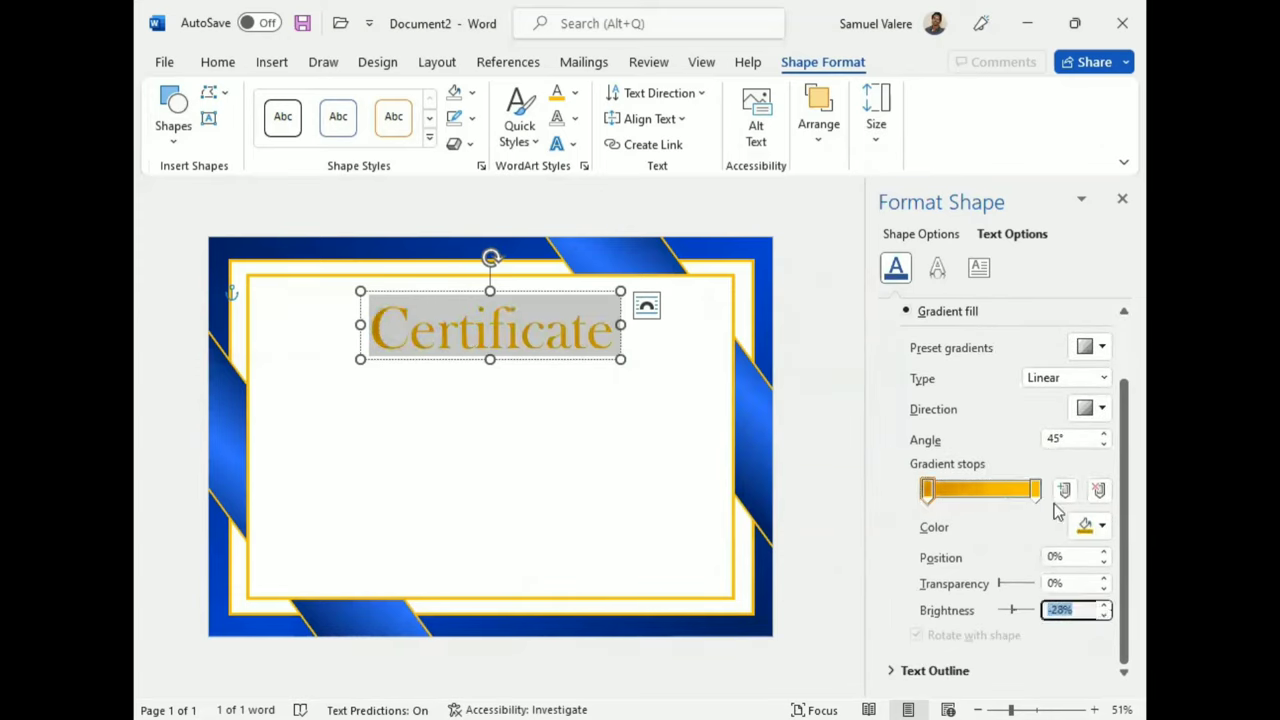
{"action": "left_click", "coordinate": [1034, 490]}
{"action": "left_click", "coordinate": [1105, 617]}
{"action": "left_click", "coordinate": [1105, 617]}
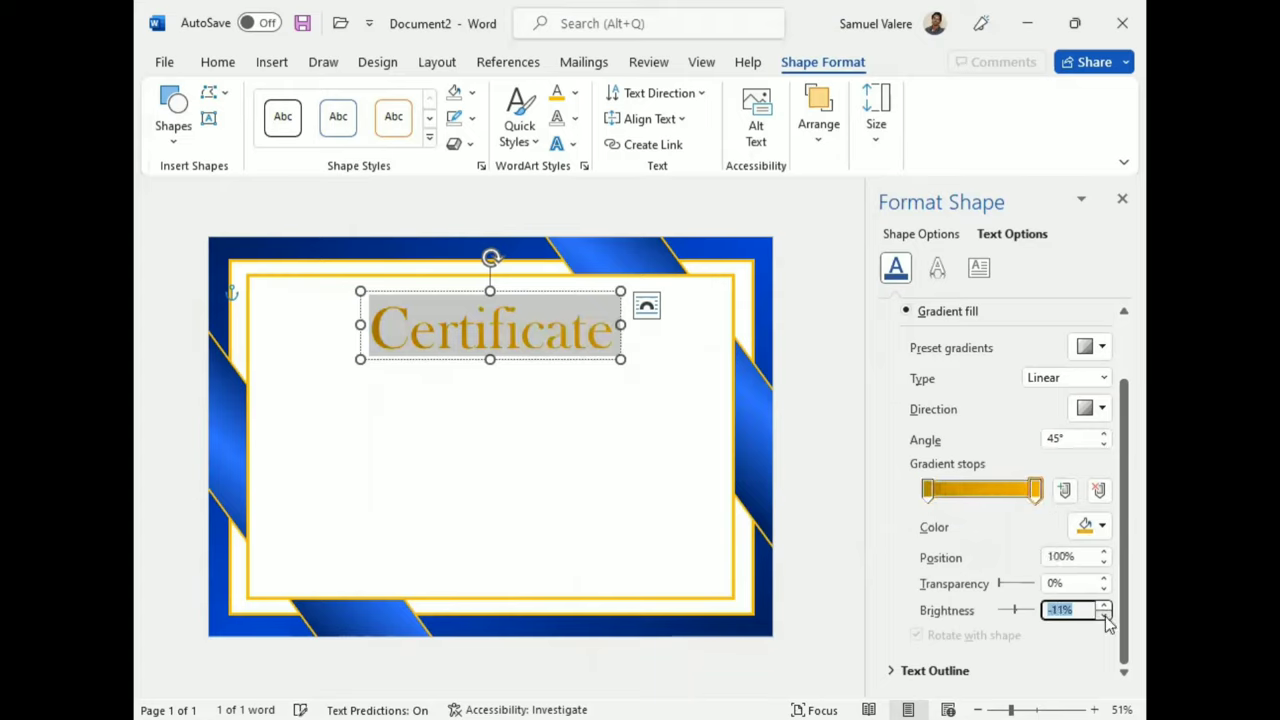
{"action": "left_click", "coordinate": [1105, 617]}
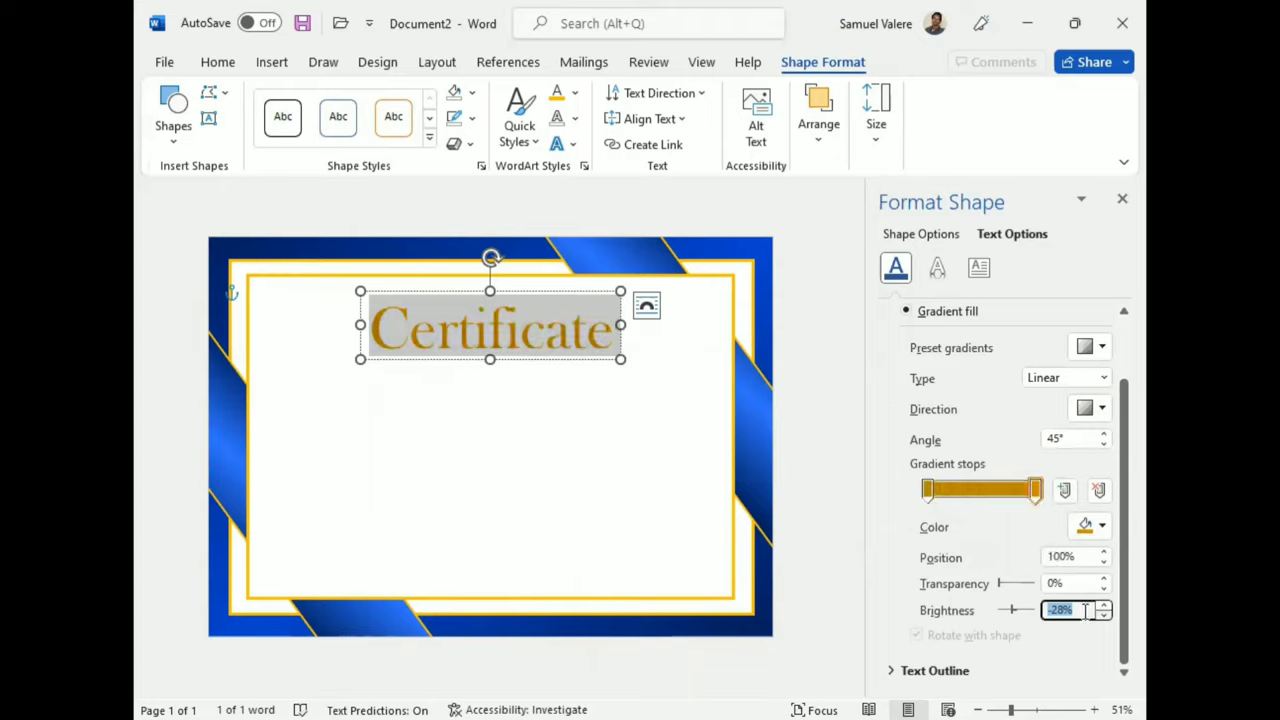
{"action": "left_click", "coordinate": [583, 513]}
{"action": "left_click", "coordinate": [469, 362]}
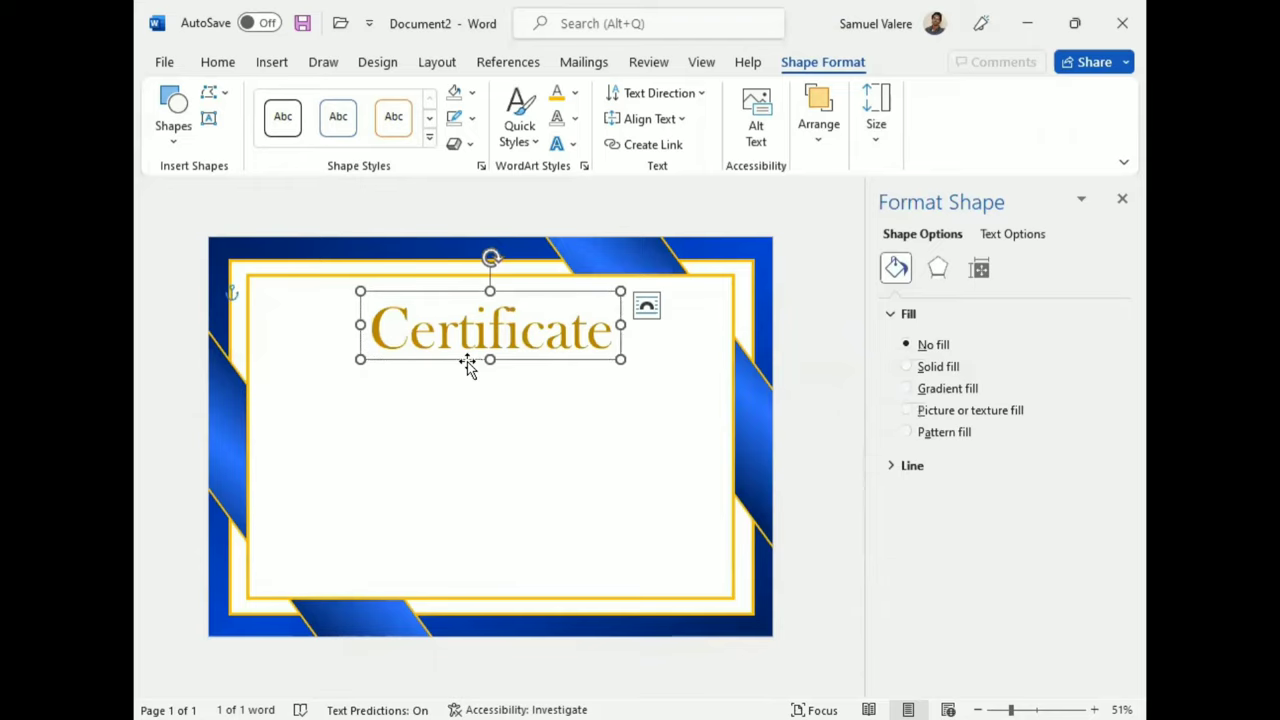
{"action": "left_click_drag", "start_coordinate": [469, 366], "coordinate": [468, 364]}
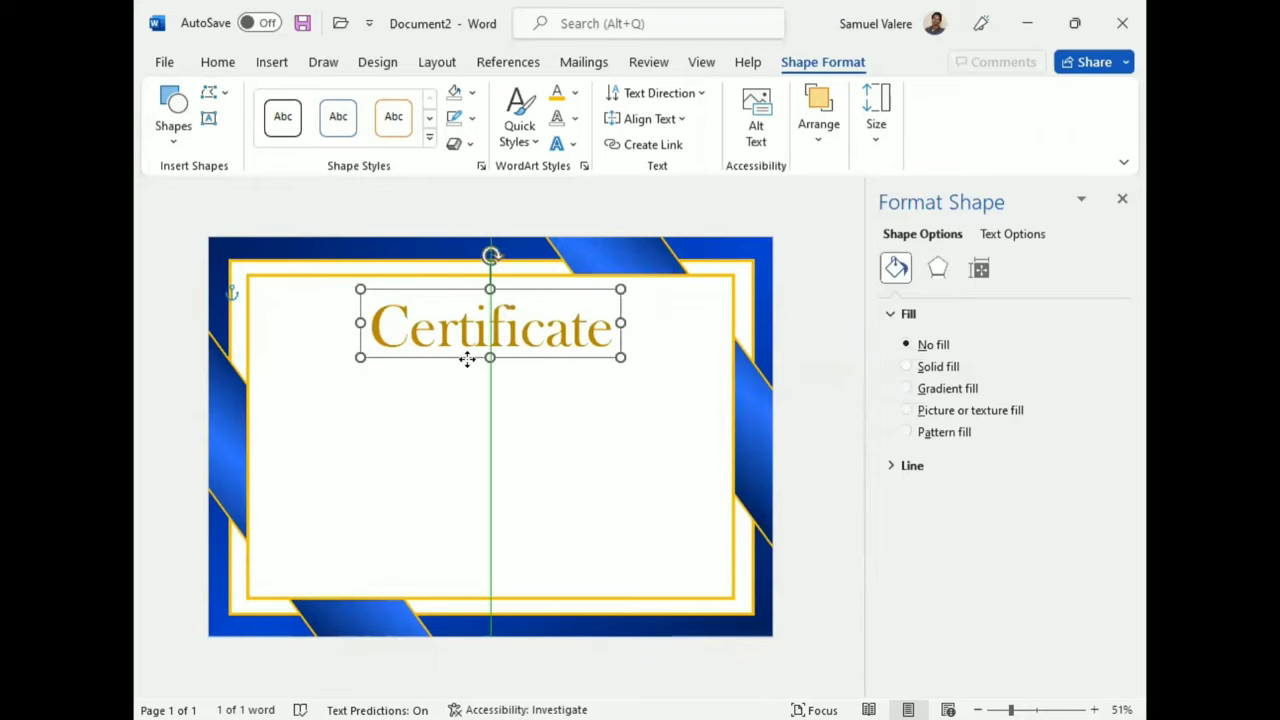
{"action": "left_click", "coordinate": [1121, 204]}
{"action": "left_click", "coordinate": [209, 118]}
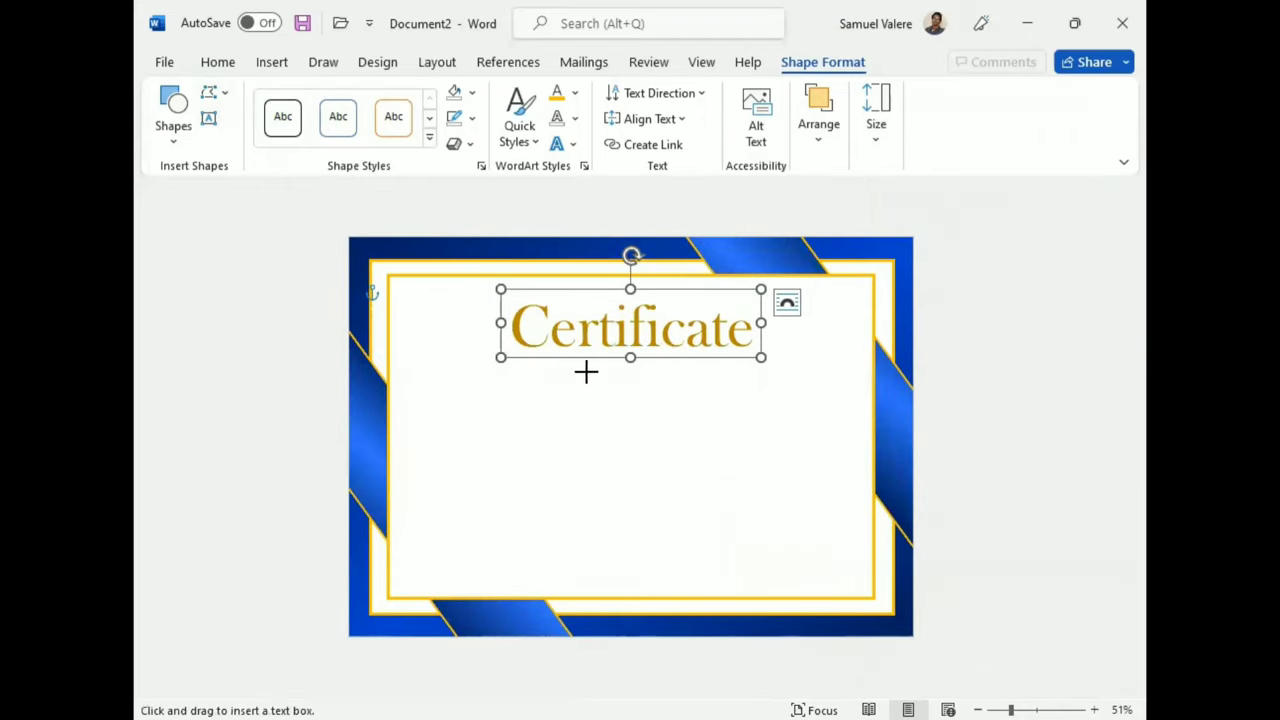
Draw a text box for 'Of Appreciation' below the title, centred, in Baskerville Old Face.
{"action": "left_click_drag", "start_coordinate": [586, 372], "coordinate": [763, 432]}
{"action": "type", "text": "Of Appreciation"}
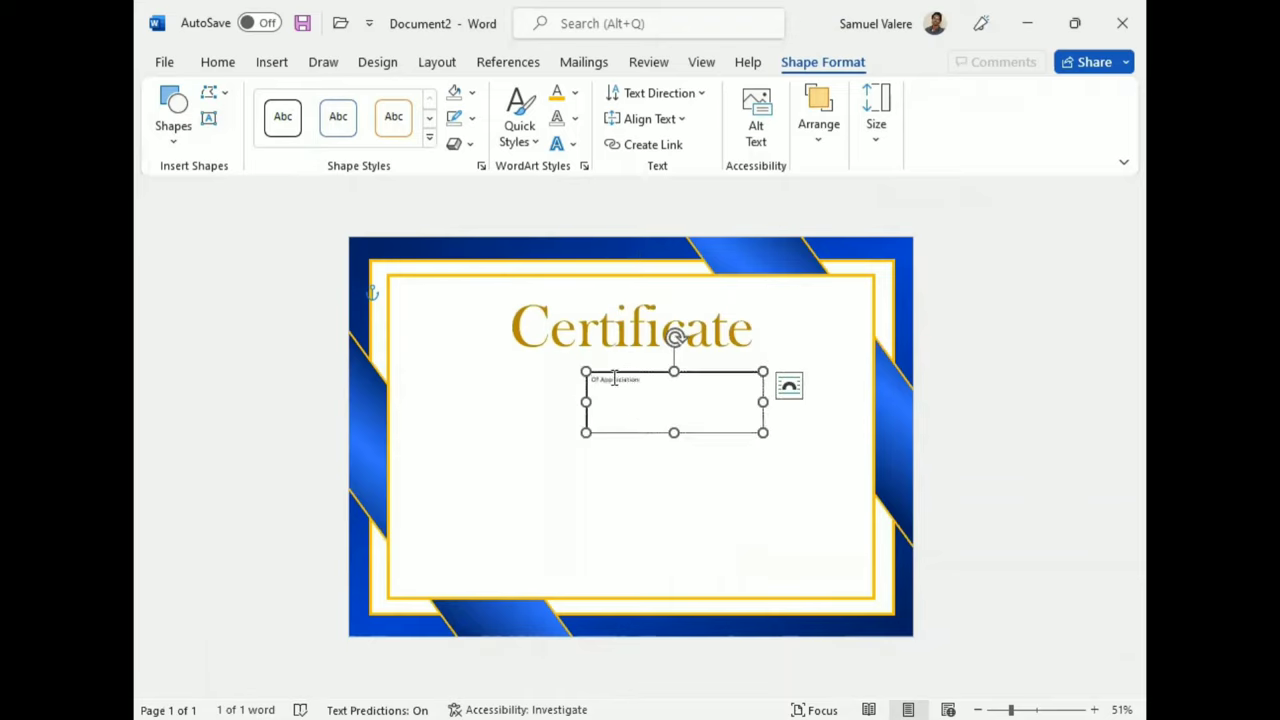
{"action": "triple_click", "coordinate": [614, 380]}
{"action": "left_click", "coordinate": [218, 62]}
{"action": "left_click", "coordinate": [562, 118]}
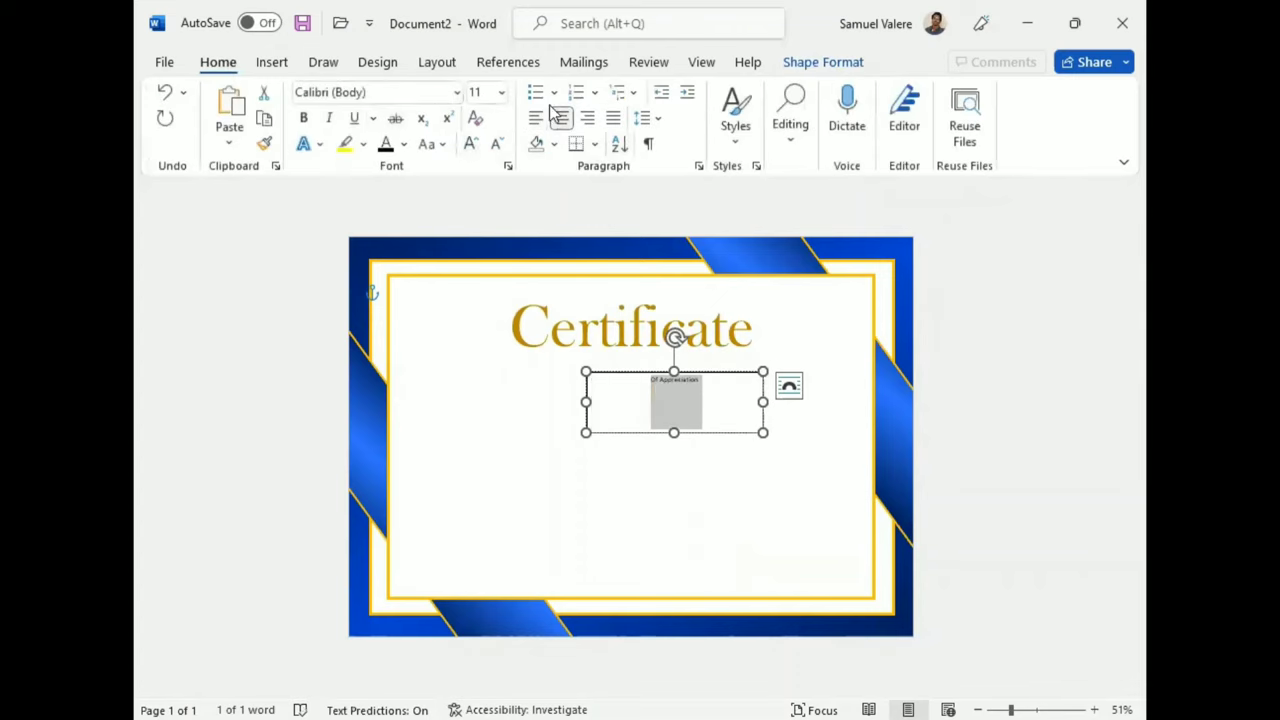
{"action": "left_click", "coordinate": [404, 92]}
{"action": "type", "text": "Baskerville Old Face"}
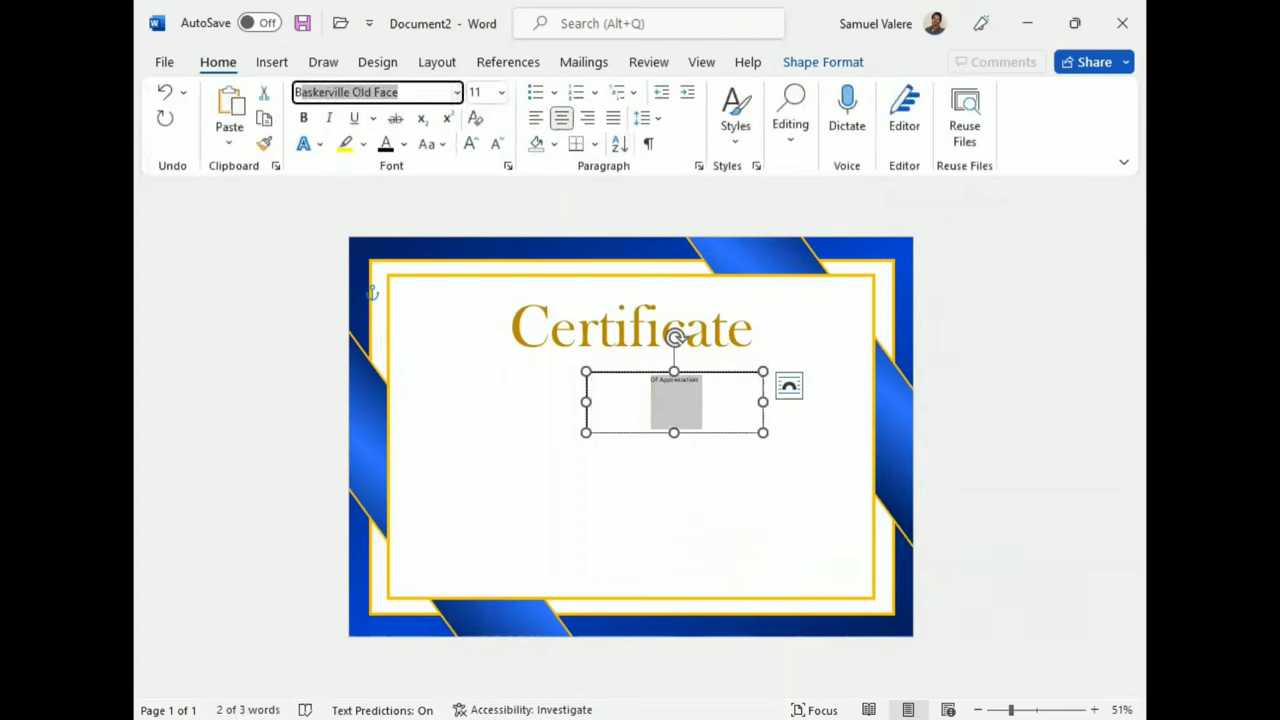
{"action": "key", "text": "Return"}
Change the subtitle to UPPERCASE at 20 pt and shrink its box to fit.
{"action": "left_click", "coordinate": [470, 143]}
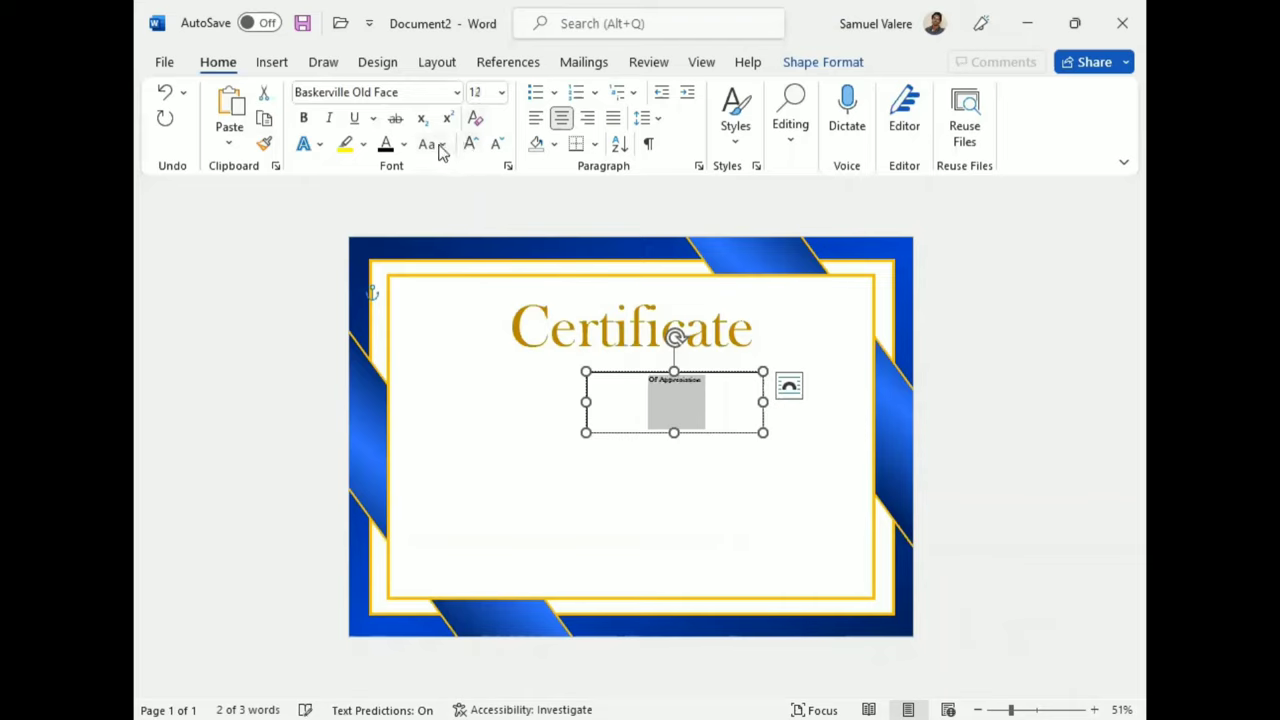
{"action": "left_click", "coordinate": [430, 143]}
{"action": "left_click", "coordinate": [485, 221]}
{"action": "left_click", "coordinate": [470, 144]}
{"action": "left_click", "coordinate": [470, 144]}
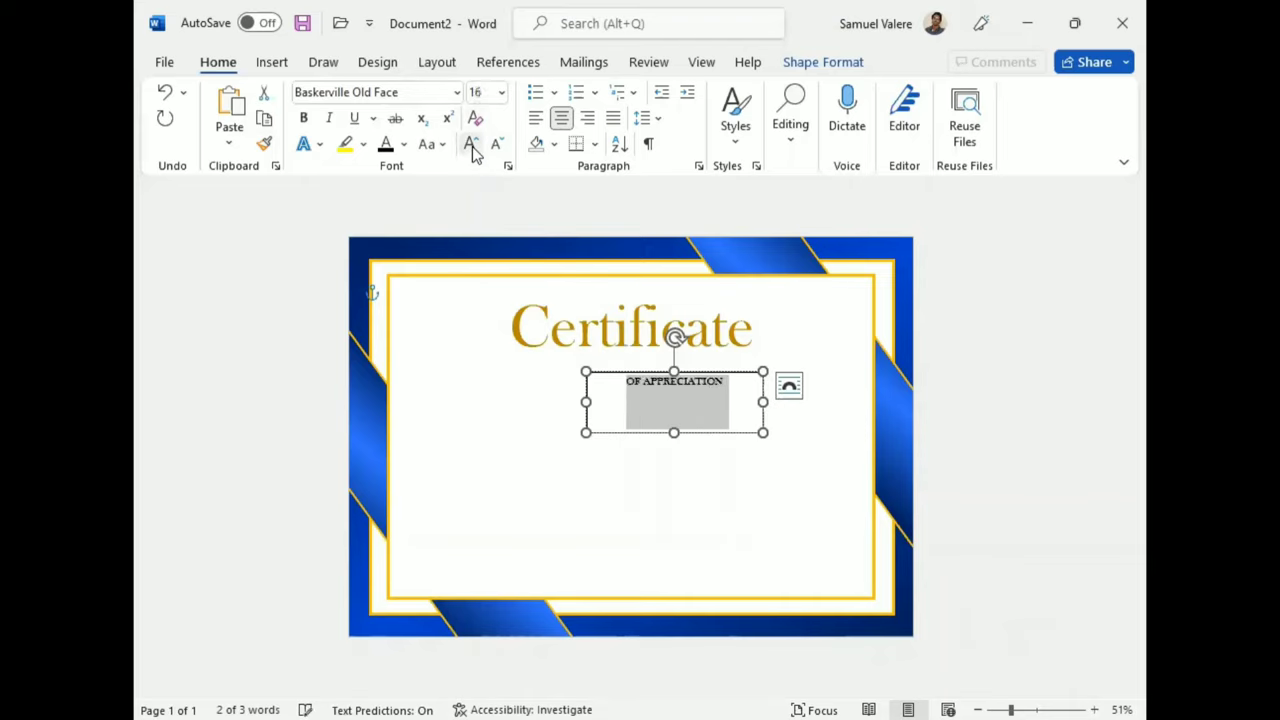
{"action": "left_click", "coordinate": [470, 144]}
{"action": "left_click", "coordinate": [470, 144]}
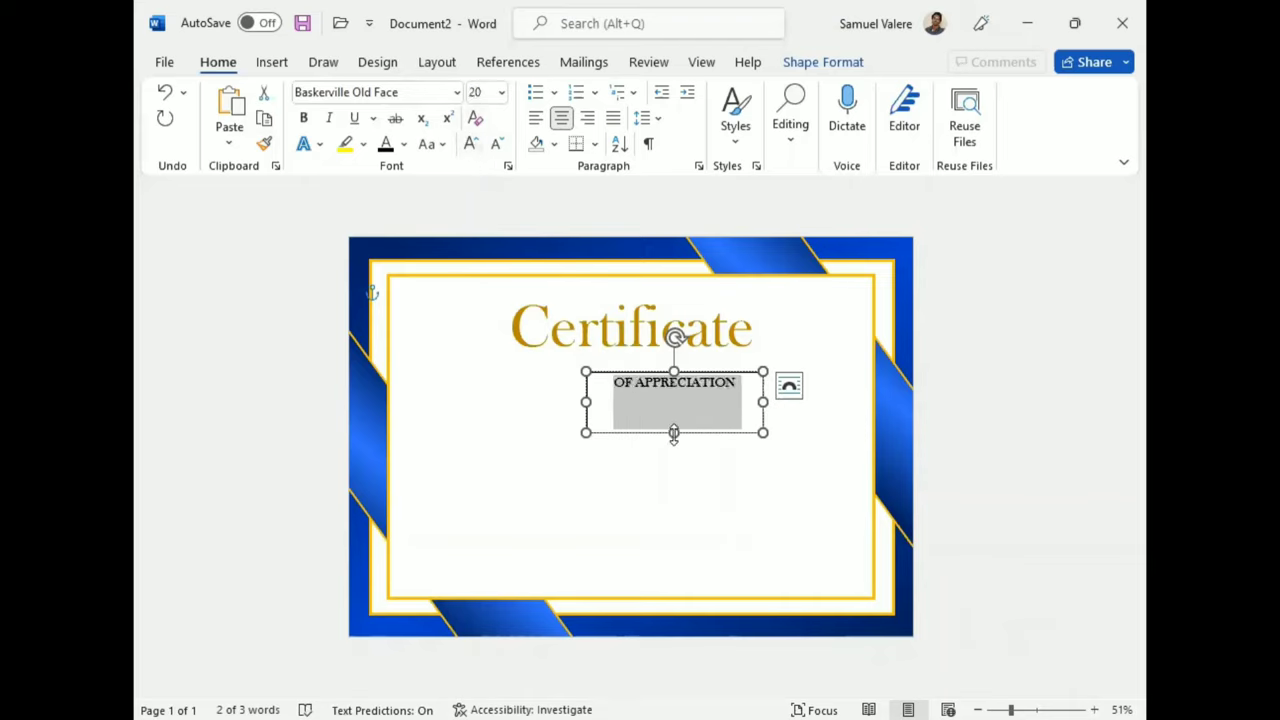
{"action": "left_click_drag", "start_coordinate": [674, 432], "coordinate": [674, 395]}
Give the subtitle box No Outline and No Fill and move it under the title.
{"action": "left_click", "coordinate": [823, 62]}
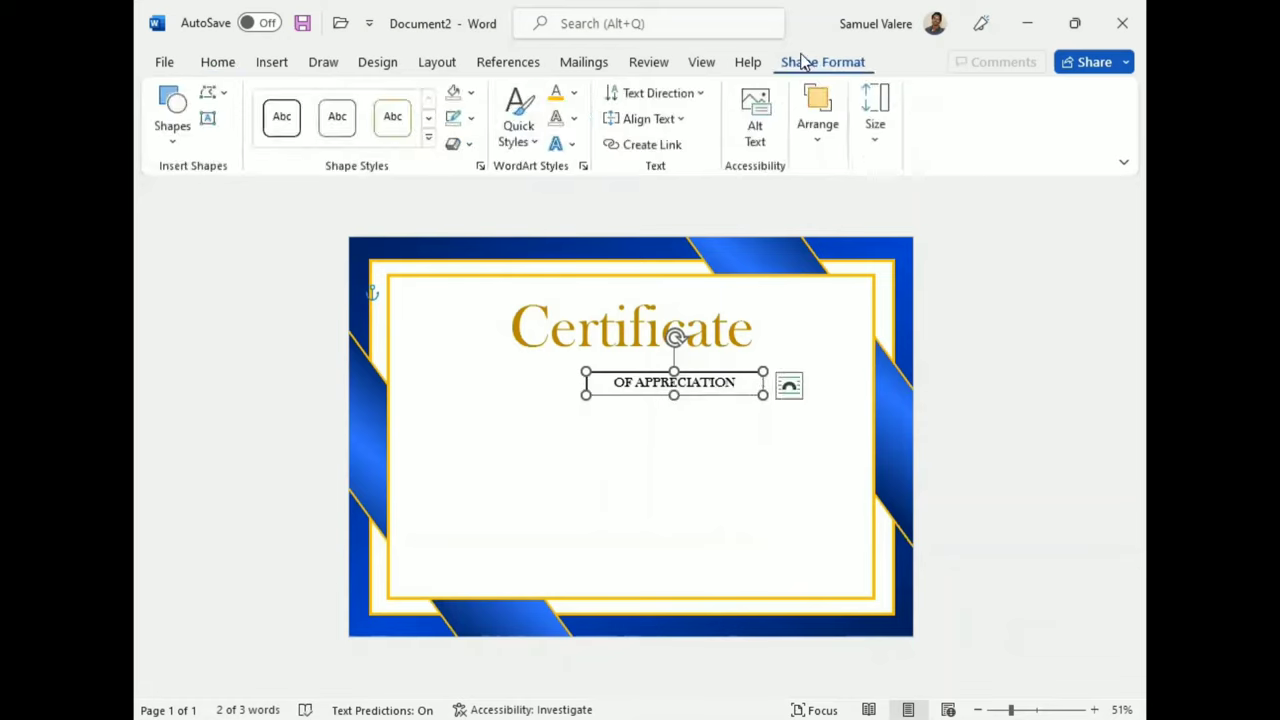
{"action": "left_click", "coordinate": [472, 118]}
{"action": "left_click", "coordinate": [471, 397]}
{"action": "left_click", "coordinate": [474, 93]}
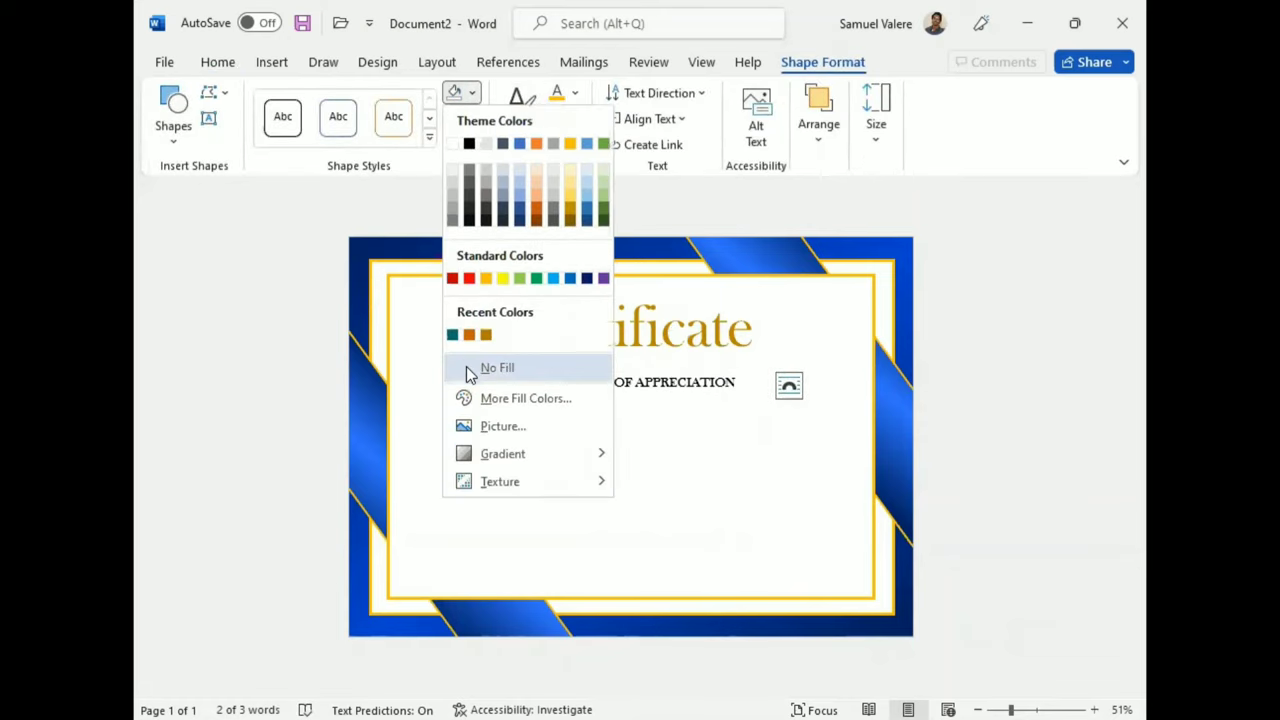
{"action": "left_click", "coordinate": [491, 366]}
{"action": "left_click_drag", "start_coordinate": [649, 369], "coordinate": [605, 347]}
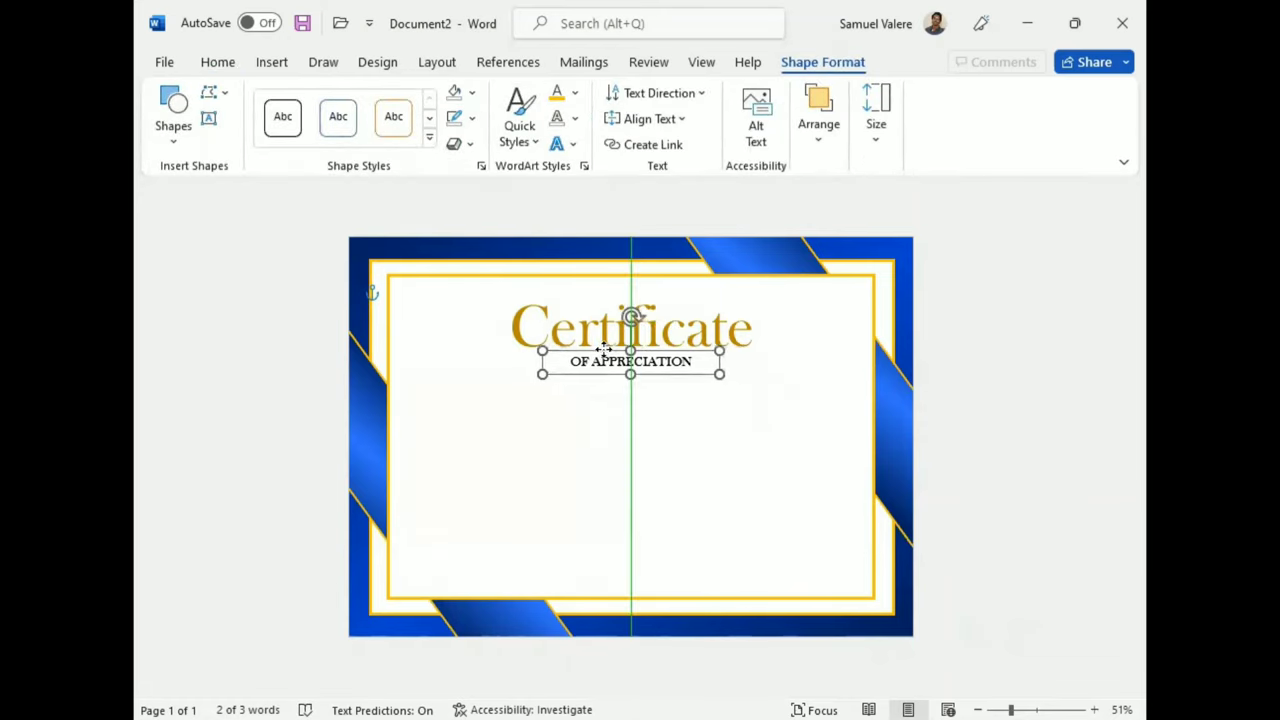
Apply a gradient text fill to OF APPRECIATION through the Format Shape pane.
{"action": "triple_click", "coordinate": [640, 368]}
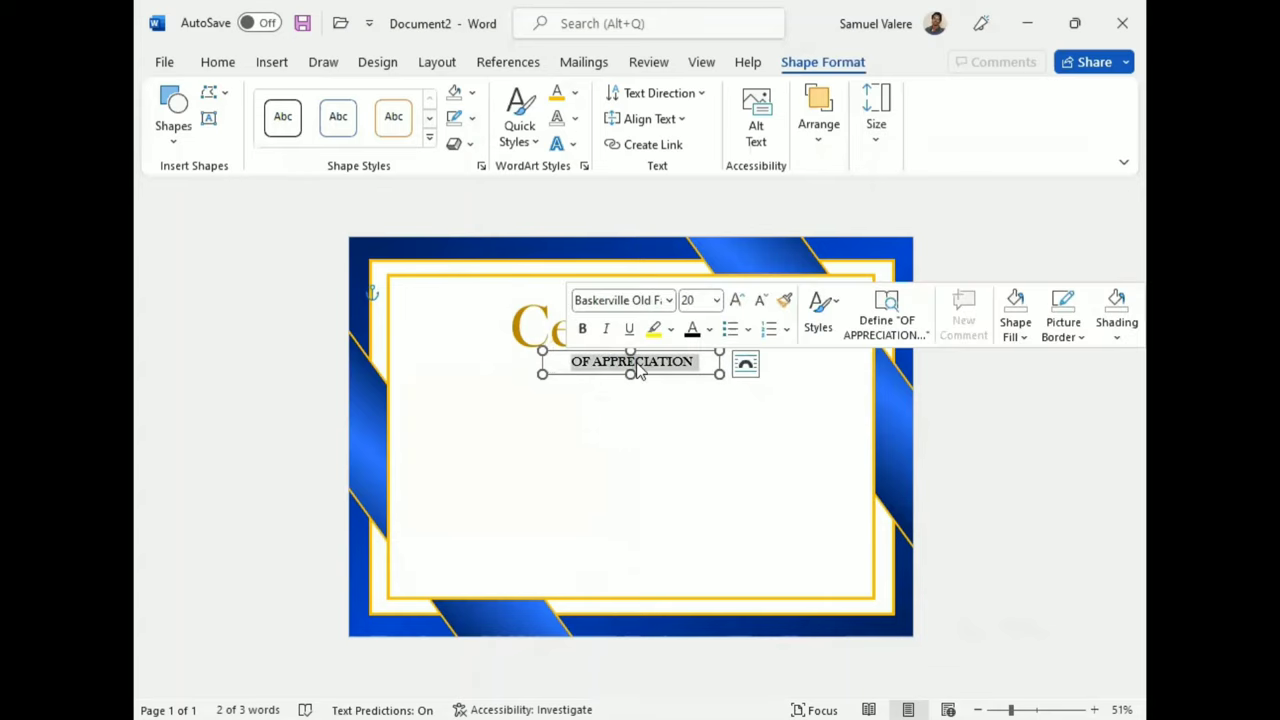
{"action": "left_click", "coordinate": [472, 93]}
{"action": "mouse_move", "coordinate": [508, 455]}
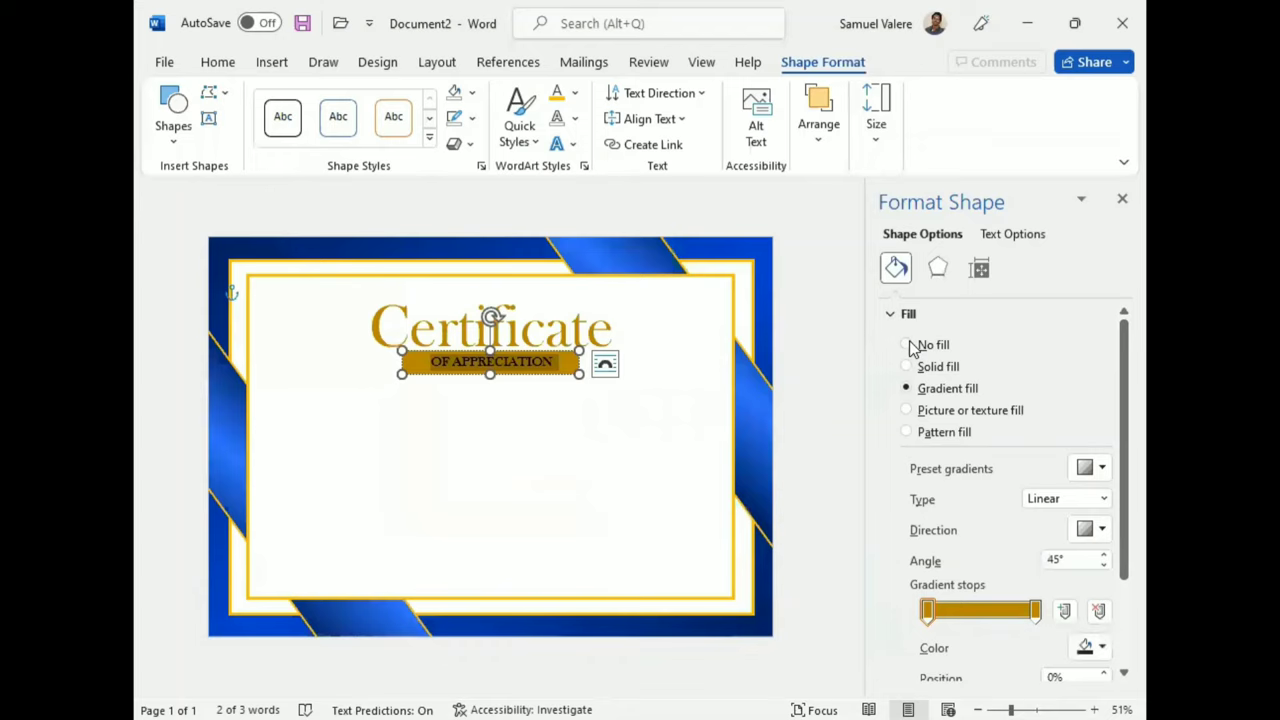
{"action": "left_click", "coordinate": [907, 345]}
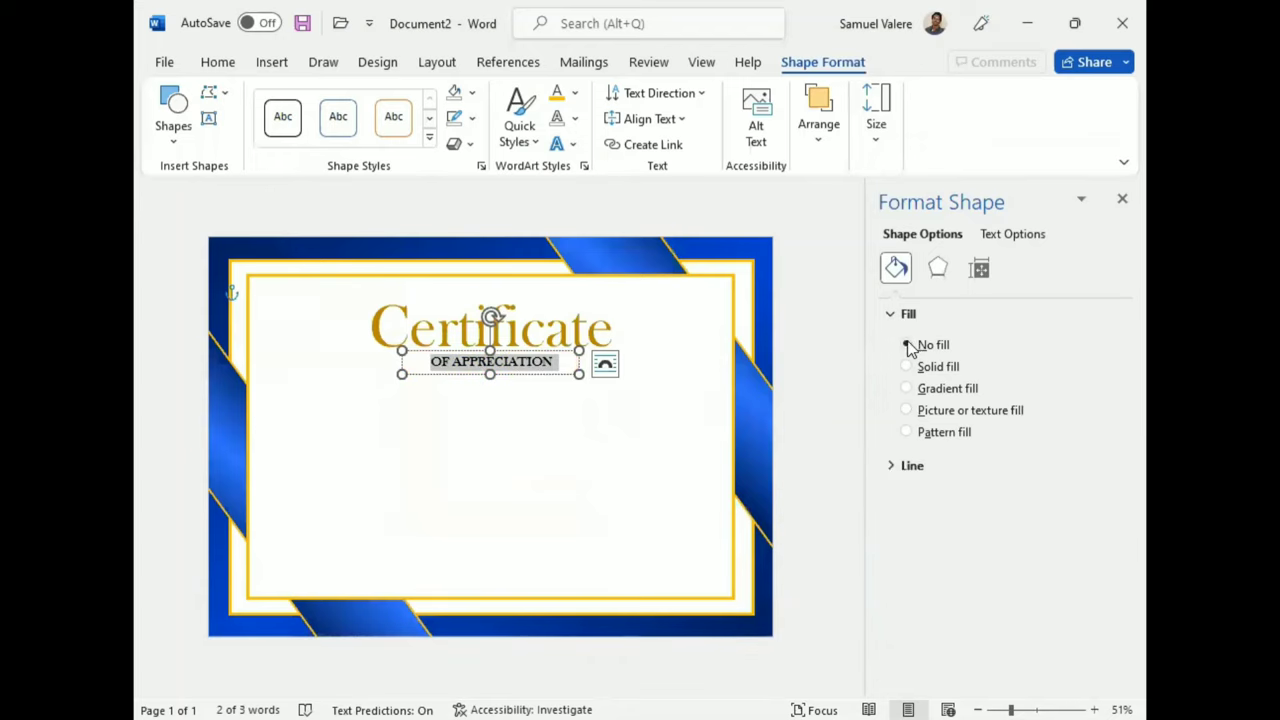
{"action": "left_click", "coordinate": [1012, 234]}
{"action": "left_click", "coordinate": [907, 389]}
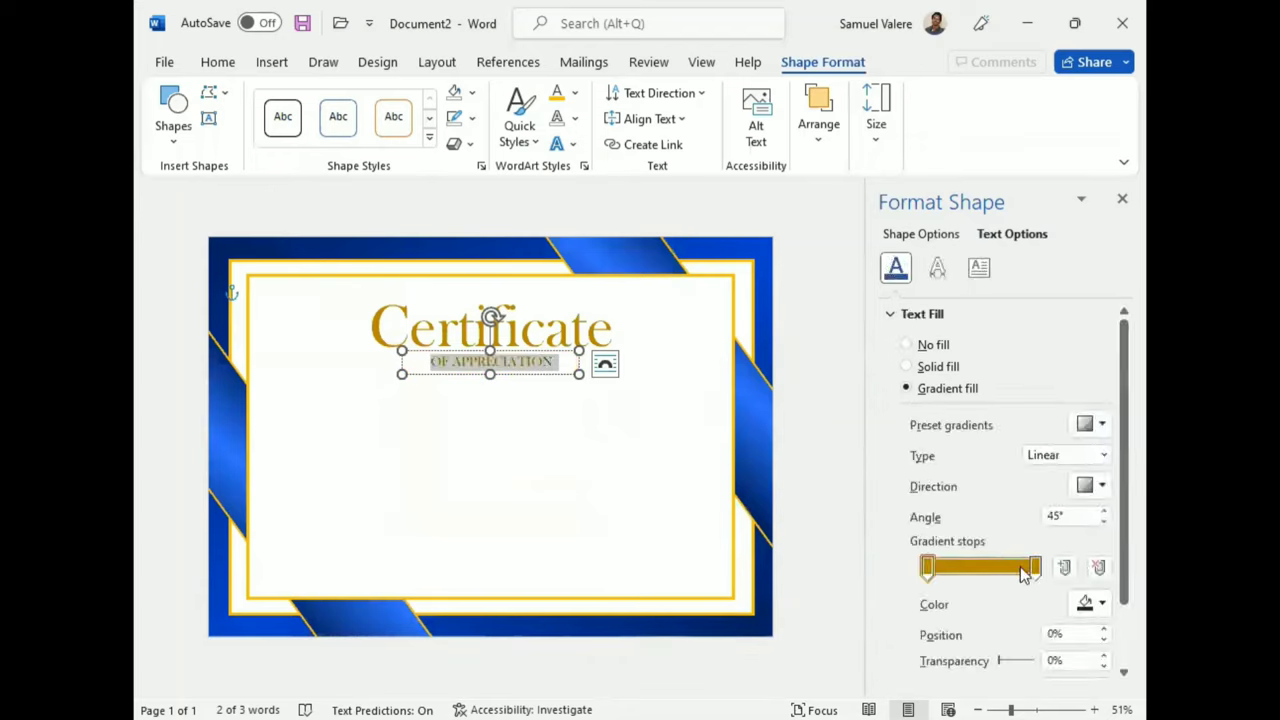
Select the subtitle's gradient stops and lower their brightness to -20%.
{"action": "left_click", "coordinate": [927, 567]}
{"action": "left_click", "coordinate": [1036, 567]}
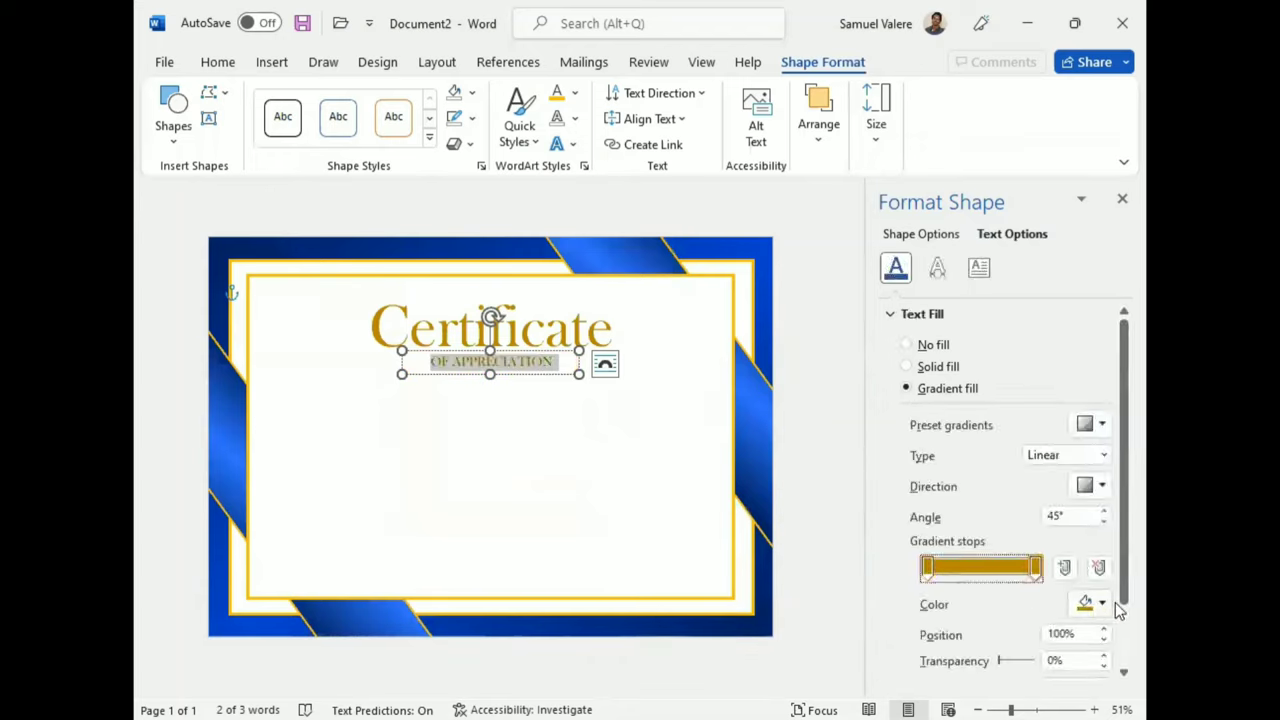
{"action": "left_click", "coordinate": [1090, 603]}
{"action": "left_click", "coordinate": [1018, 493]}
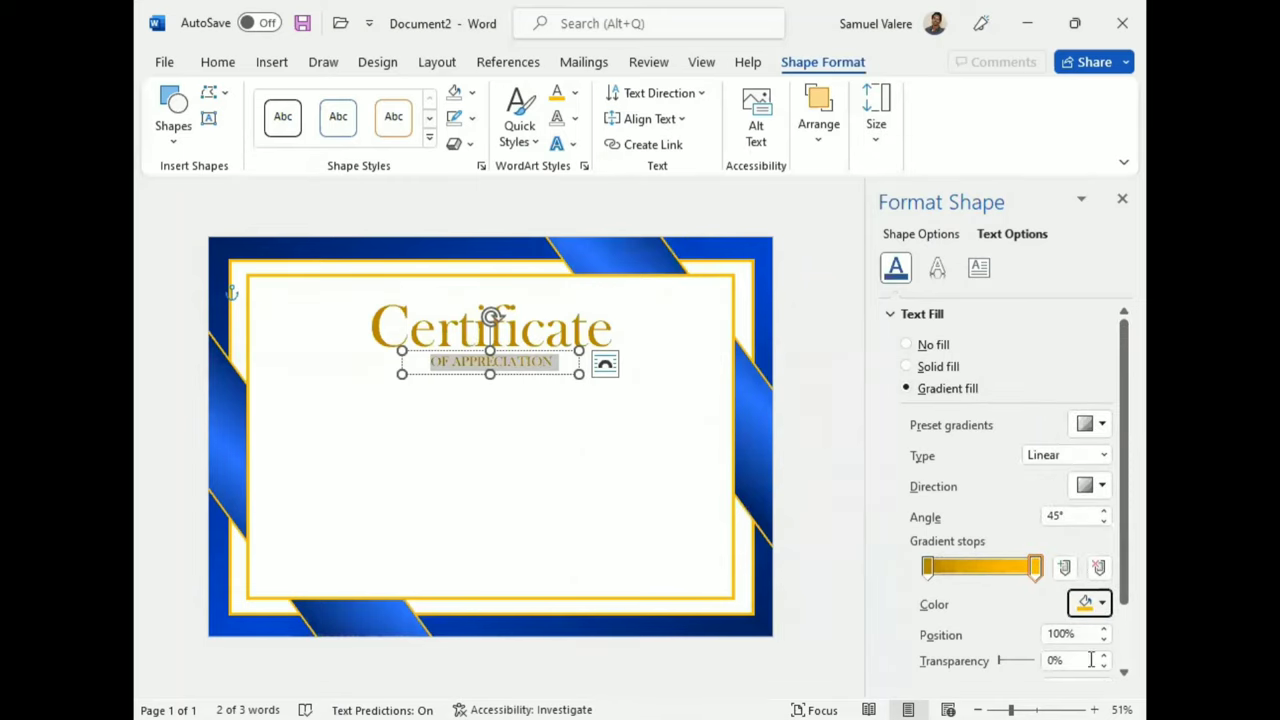
{"action": "scroll", "coordinate": [878, 580], "scroll_direction": "down", "scroll_amount": 2}
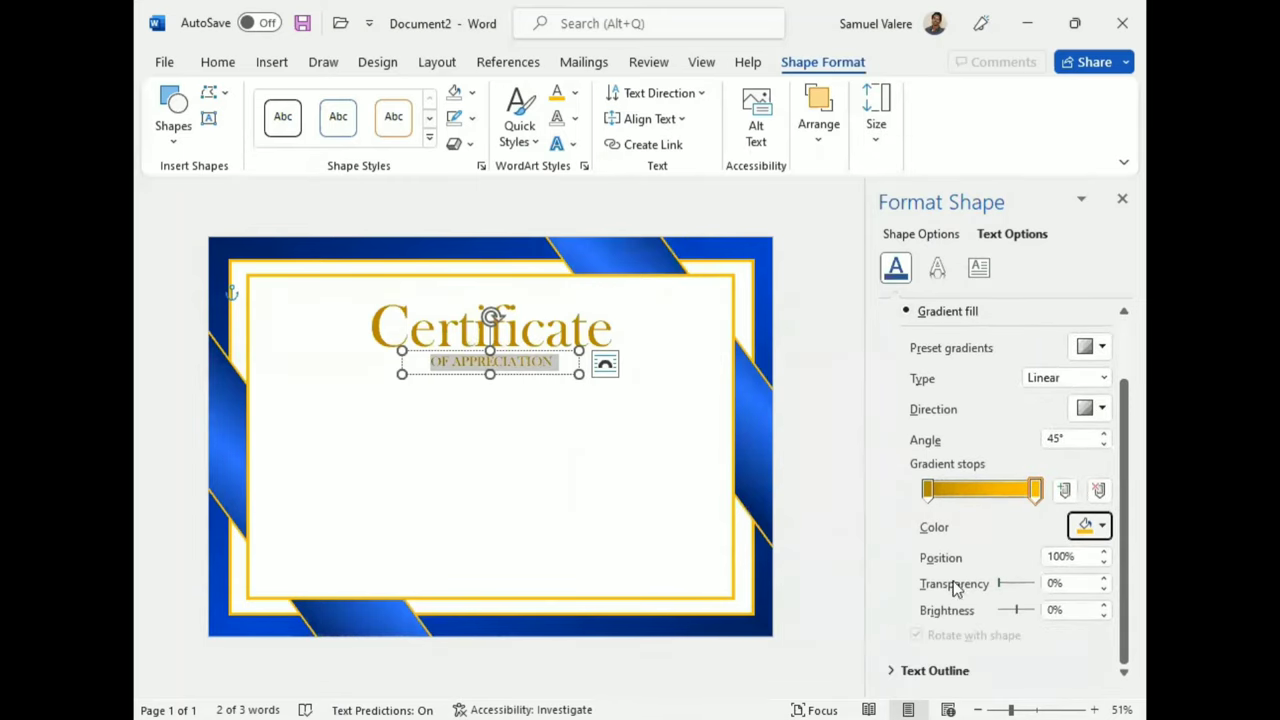
{"action": "left_click", "coordinate": [1104, 615]}
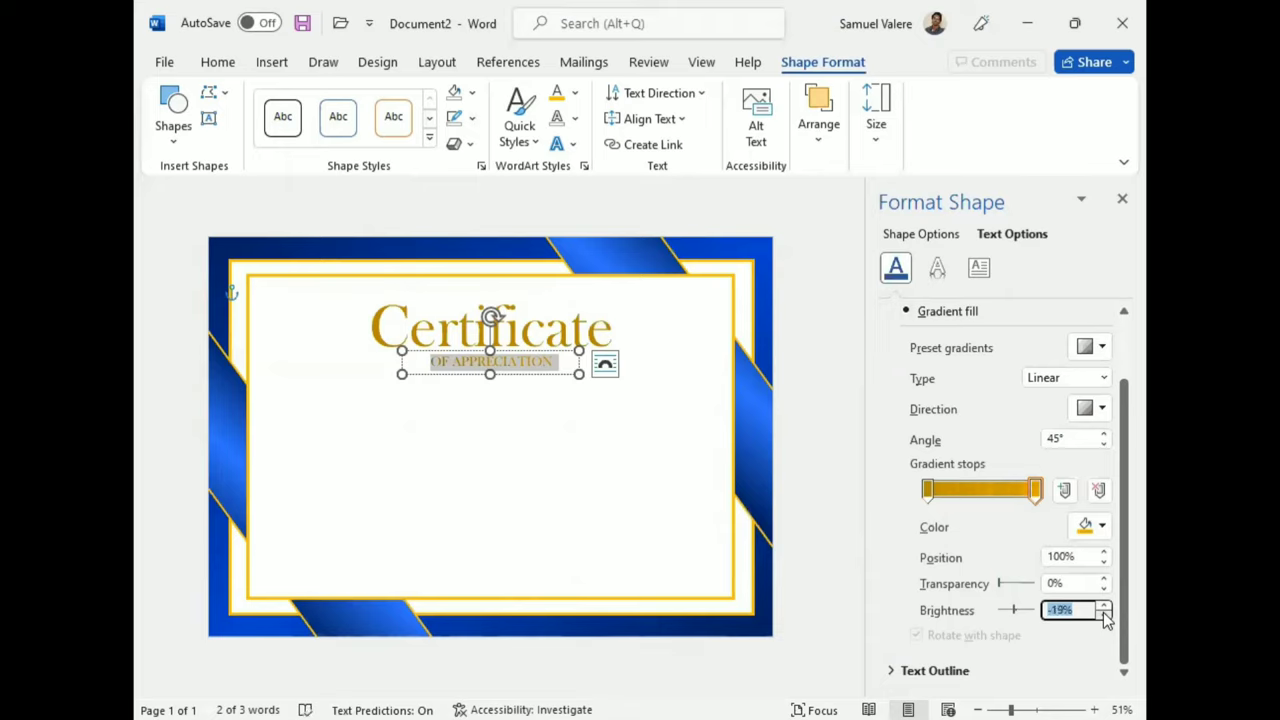
{"action": "left_click", "coordinate": [1104, 616]}
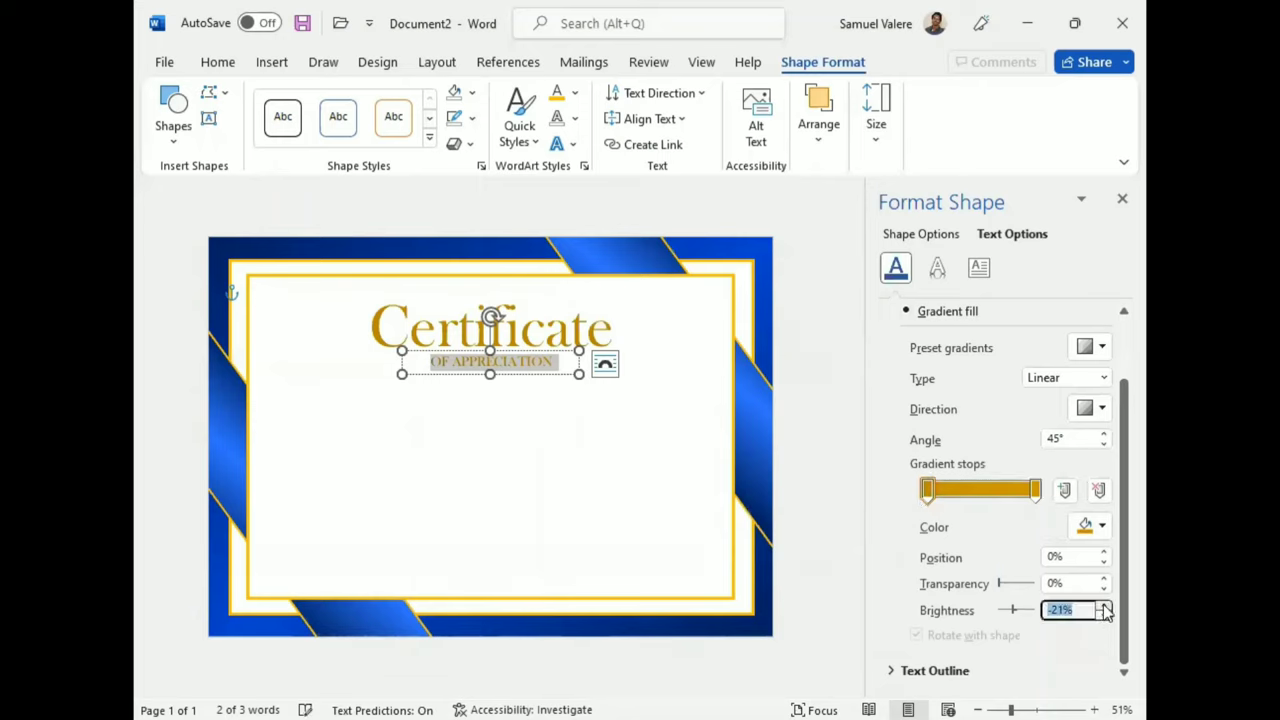
{"action": "left_click", "coordinate": [1105, 606]}
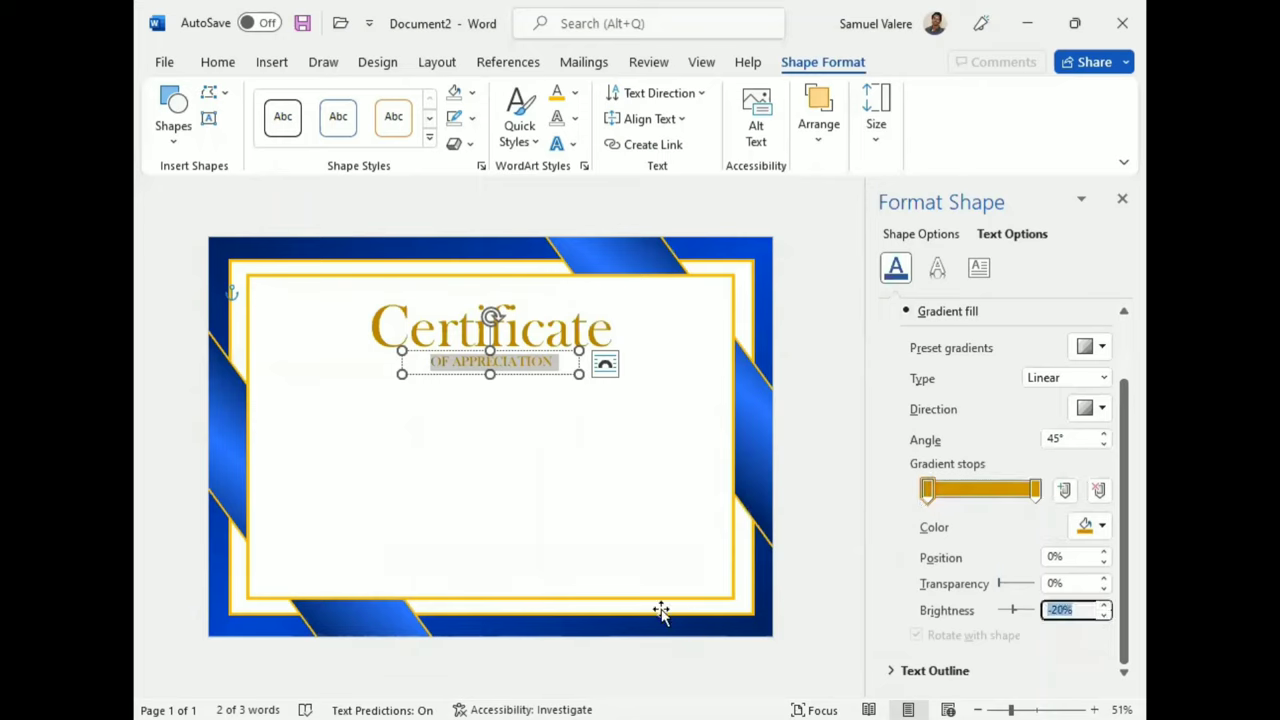
{"action": "left_click", "coordinate": [508, 378]}
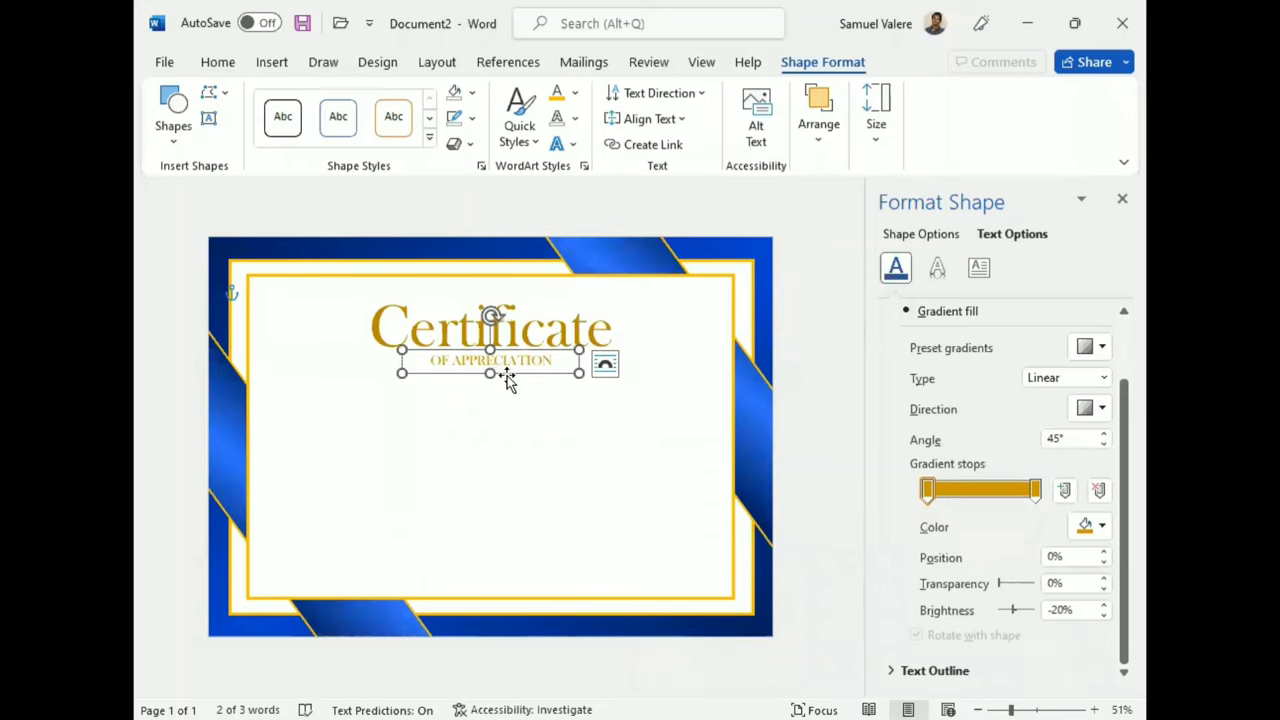
Reselect OF APPRECIATION and confirm both gradient stops sit at -20% brightness.
{"action": "double_click", "coordinate": [487, 368]}
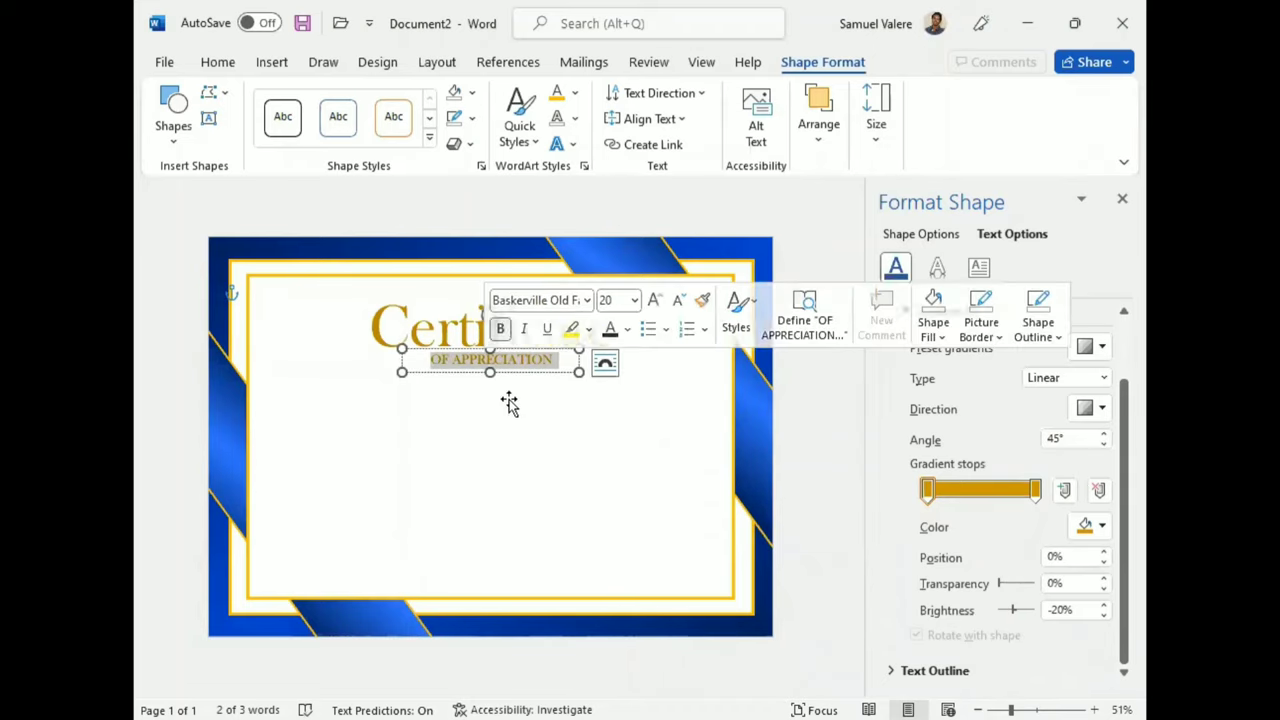
{"action": "left_click", "coordinate": [530, 390]}
{"action": "triple_click", "coordinate": [513, 360]}
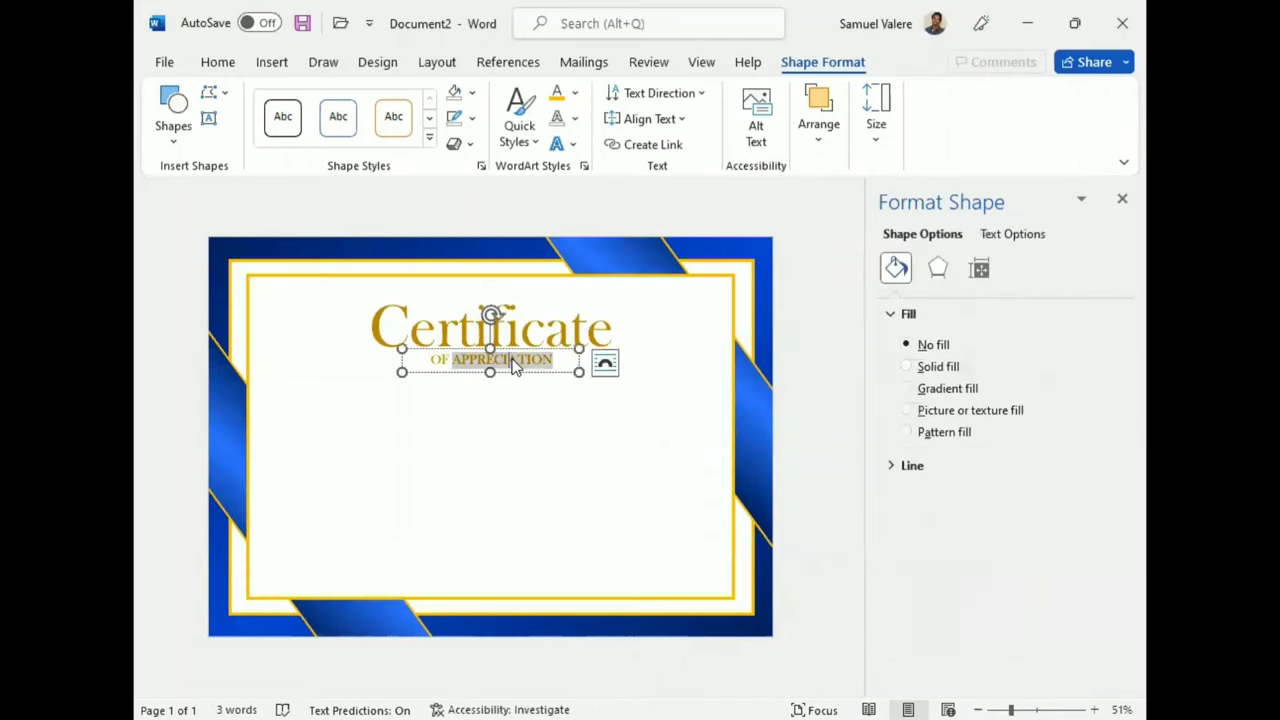
{"action": "left_click", "coordinate": [1012, 234]}
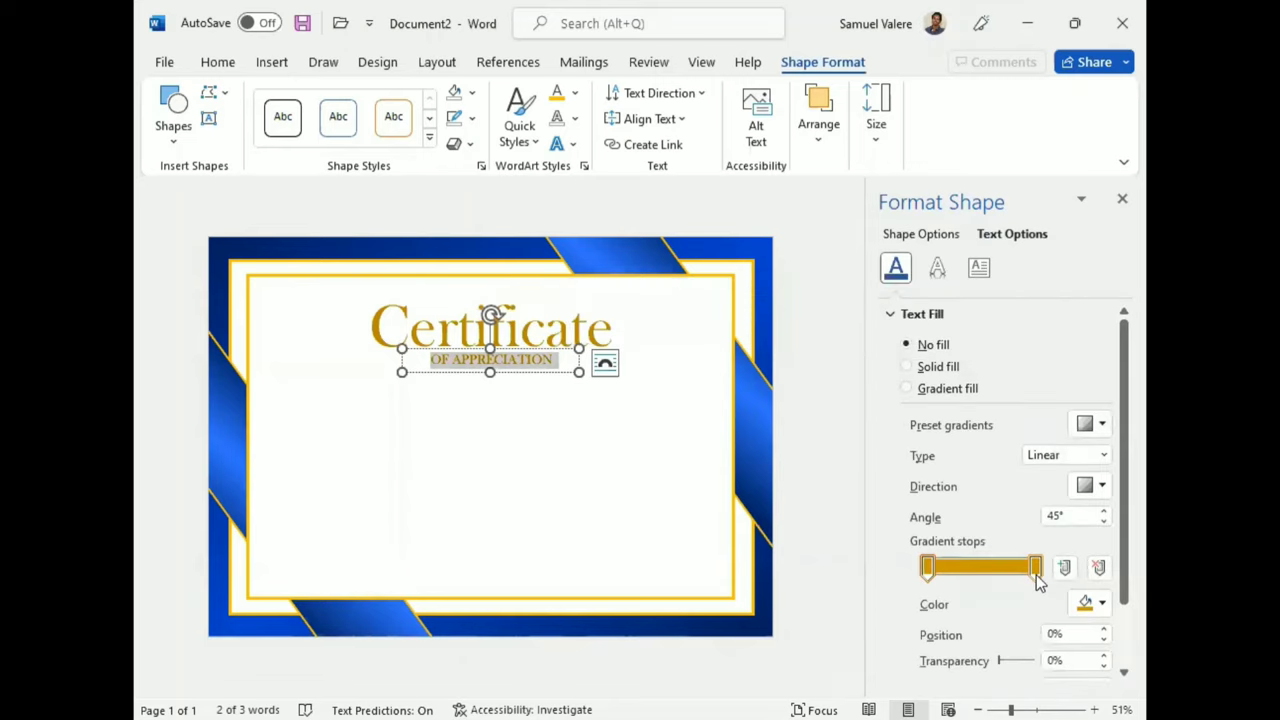
{"action": "scroll", "coordinate": [1036, 570], "scroll_direction": "down", "scroll_amount": 2}
{"action": "left_click", "coordinate": [1035, 489]}
{"action": "left_click", "coordinate": [1105, 615]}
{"action": "left_click", "coordinate": [1105, 615]}
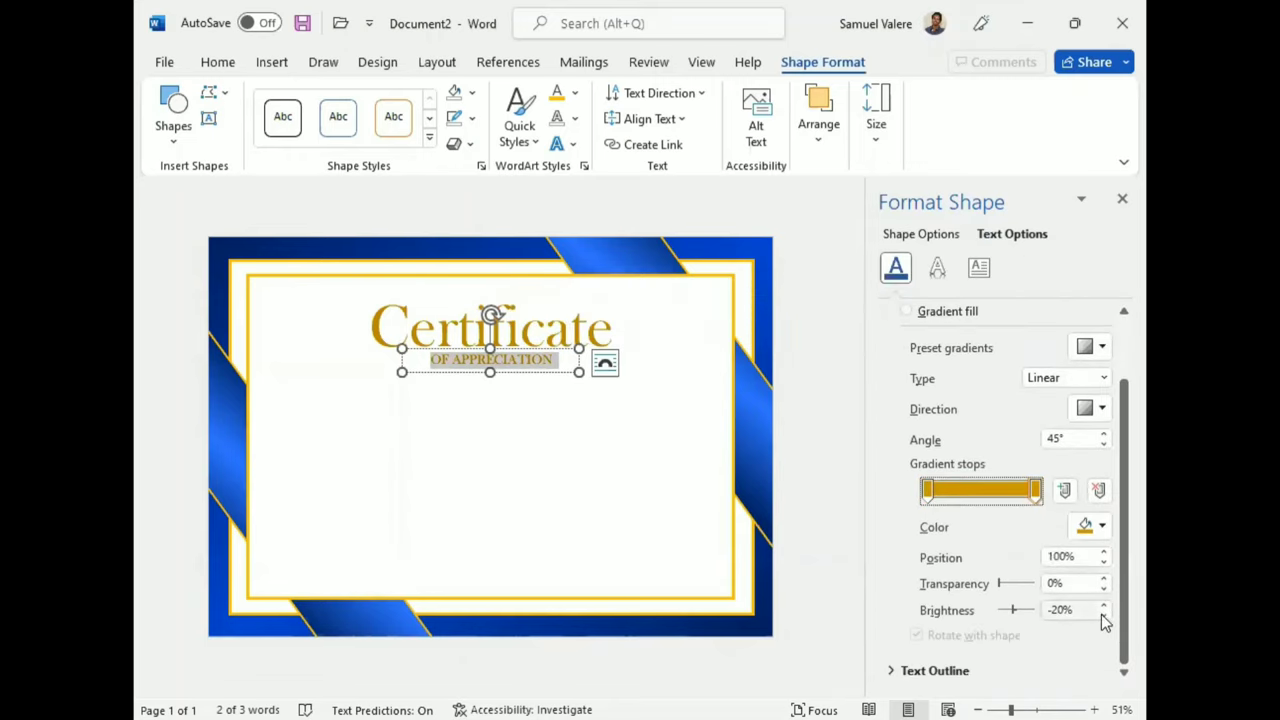
{"action": "left_click", "coordinate": [1105, 615]}
{"action": "left_click", "coordinate": [927, 489]}
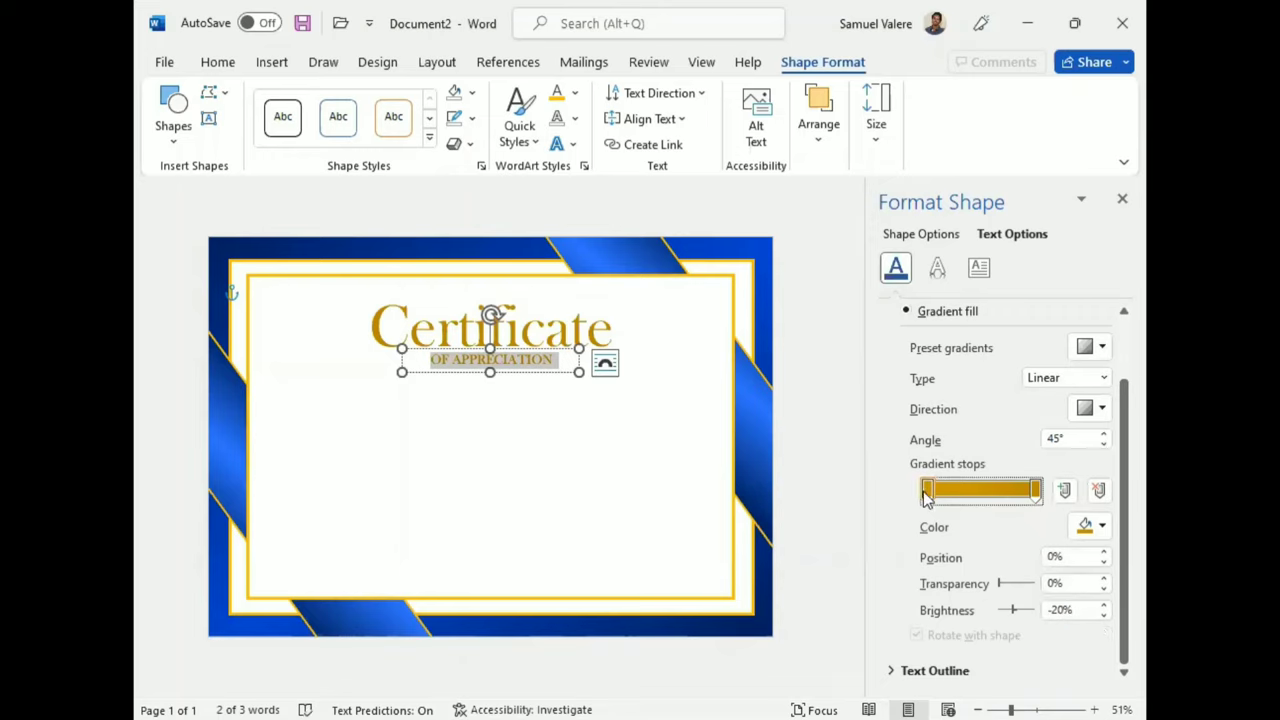
{"action": "left_click", "coordinate": [1105, 615]}
{"action": "left_click", "coordinate": [601, 515]}
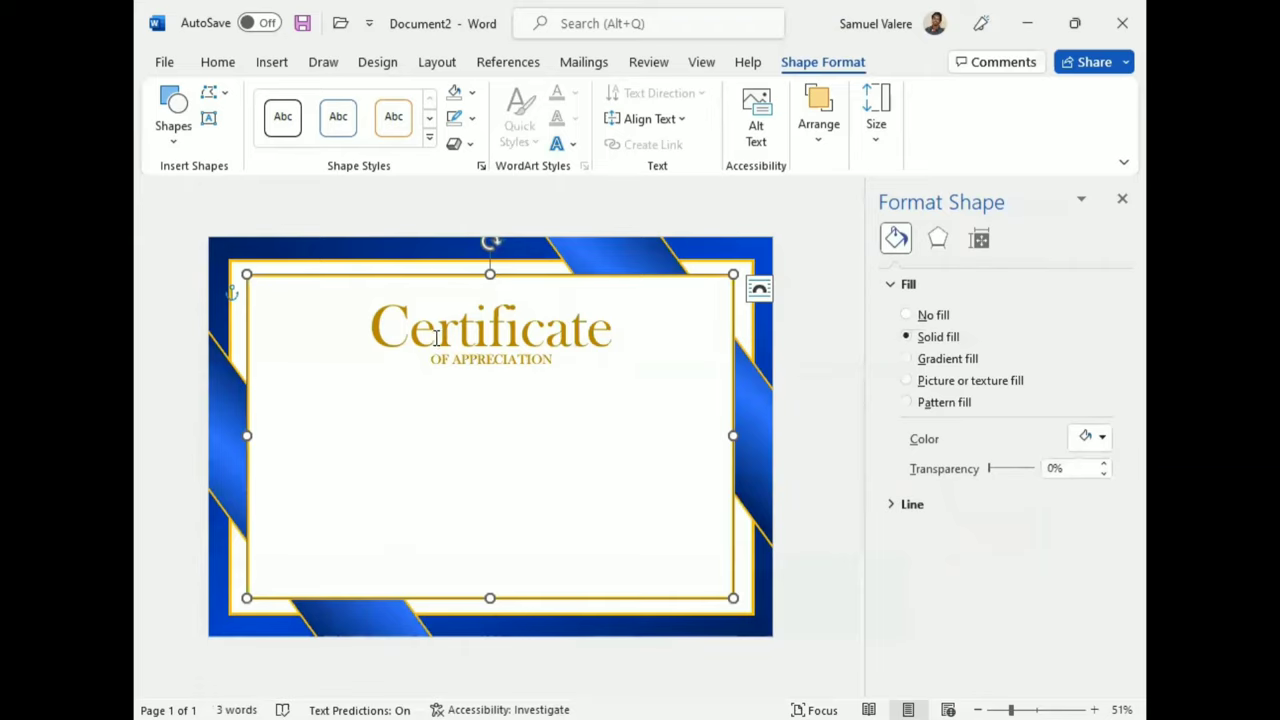
Add a text box reading 'This Certificate Is Proudly Presented To', centred at 18 pt.
{"action": "left_click", "coordinate": [209, 118]}
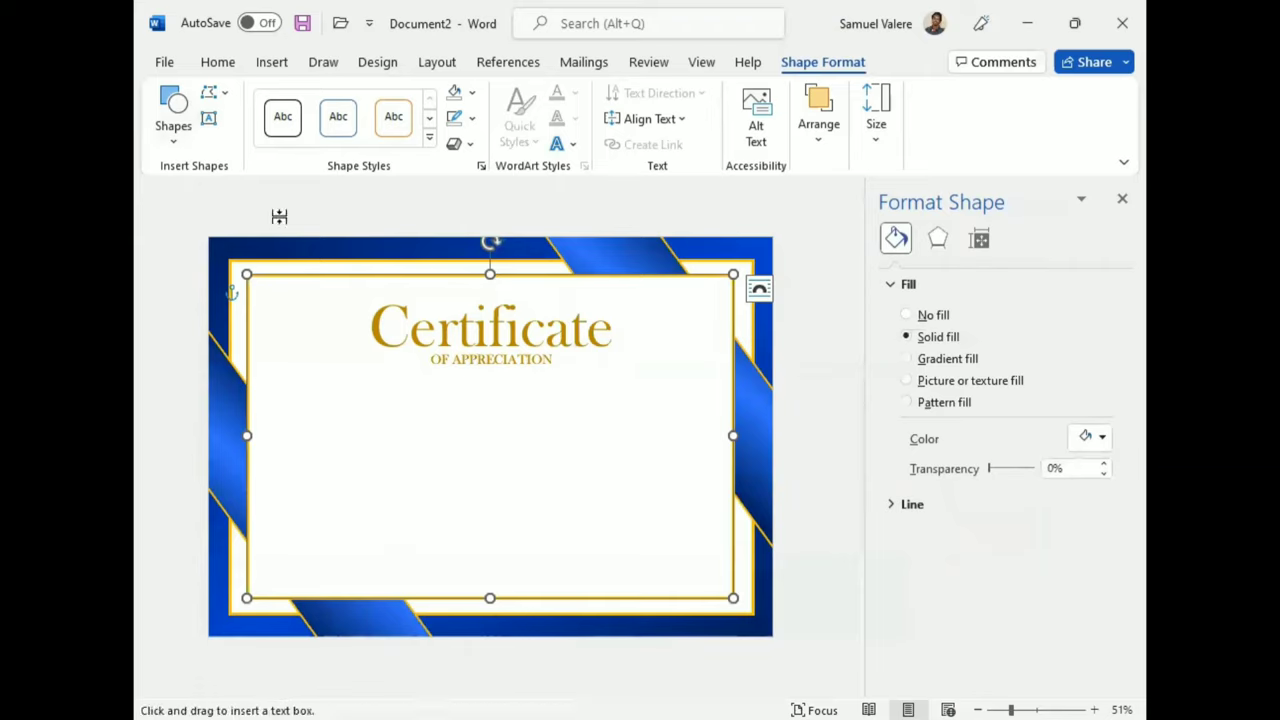
{"action": "left_click_drag", "start_coordinate": [340, 389], "coordinate": [664, 427]}
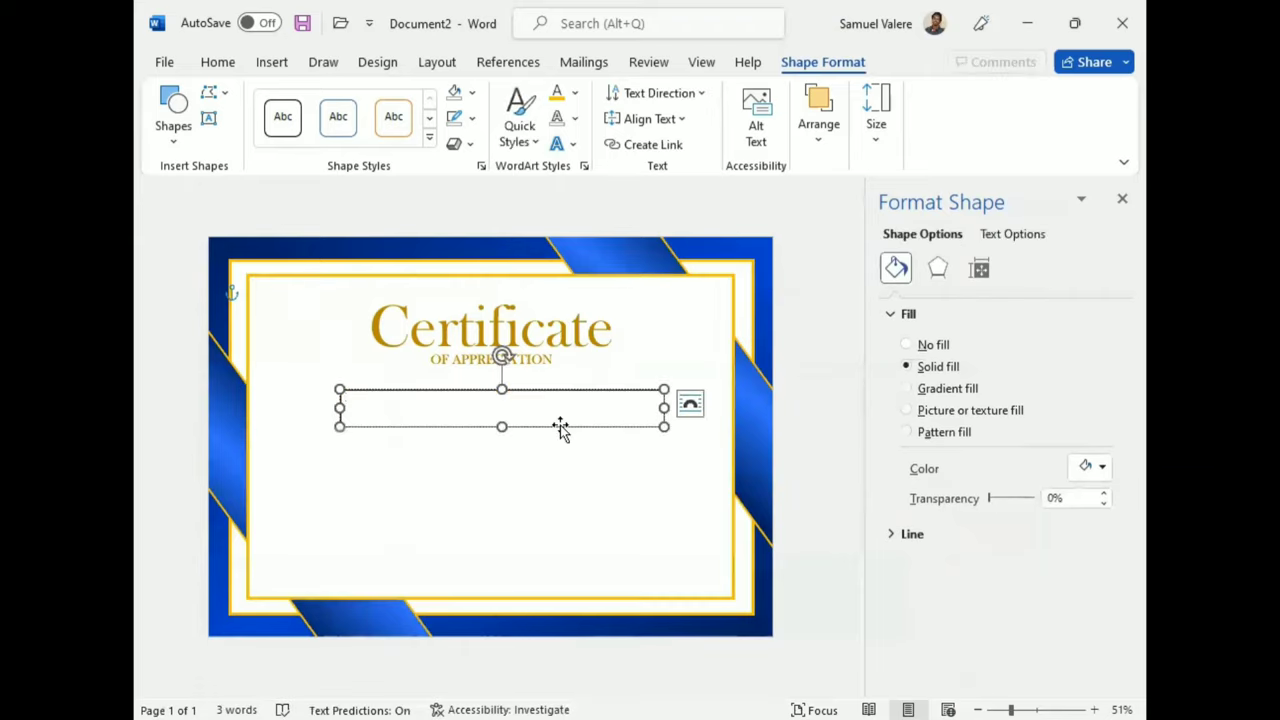
{"action": "type", "text": "This Certificate is Proudly Presented To"}
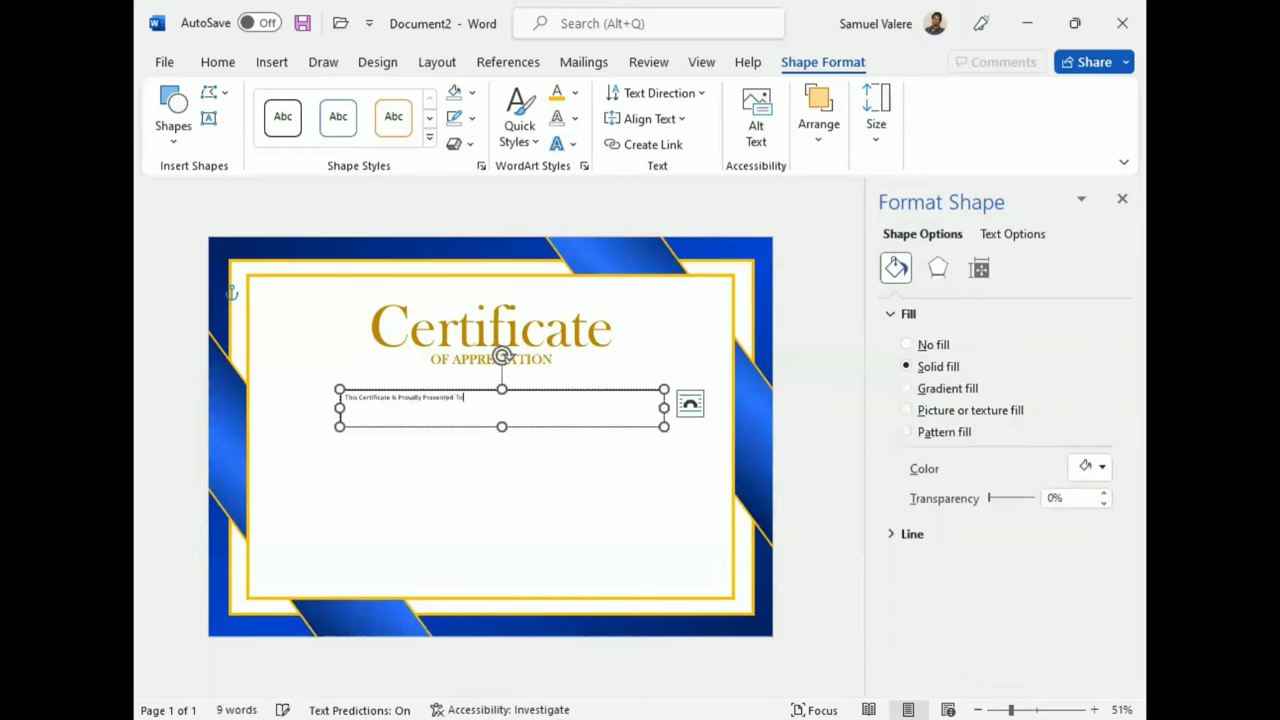
{"action": "triple_click", "coordinate": [410, 400]}
{"action": "left_click", "coordinate": [218, 62]}
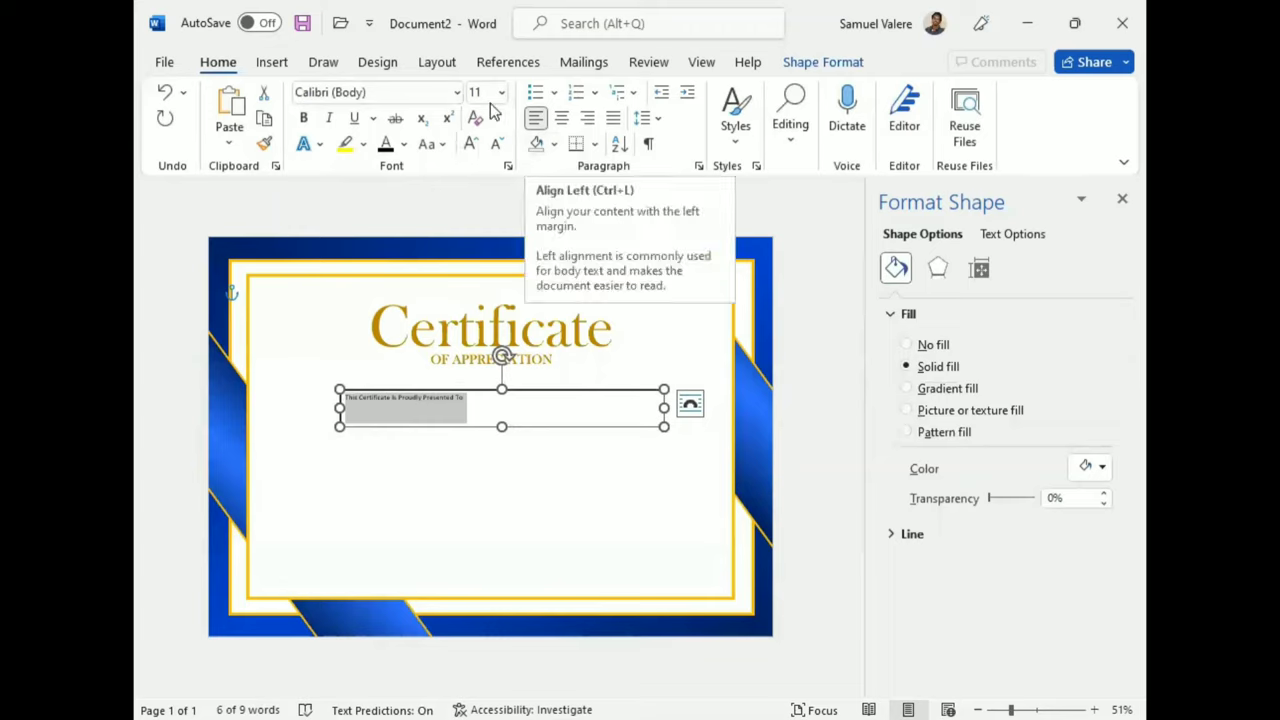
{"action": "left_click", "coordinate": [470, 143]}
{"action": "left_click", "coordinate": [470, 143]}
{"action": "left_click", "coordinate": [562, 118]}
{"action": "left_click", "coordinate": [472, 145]}
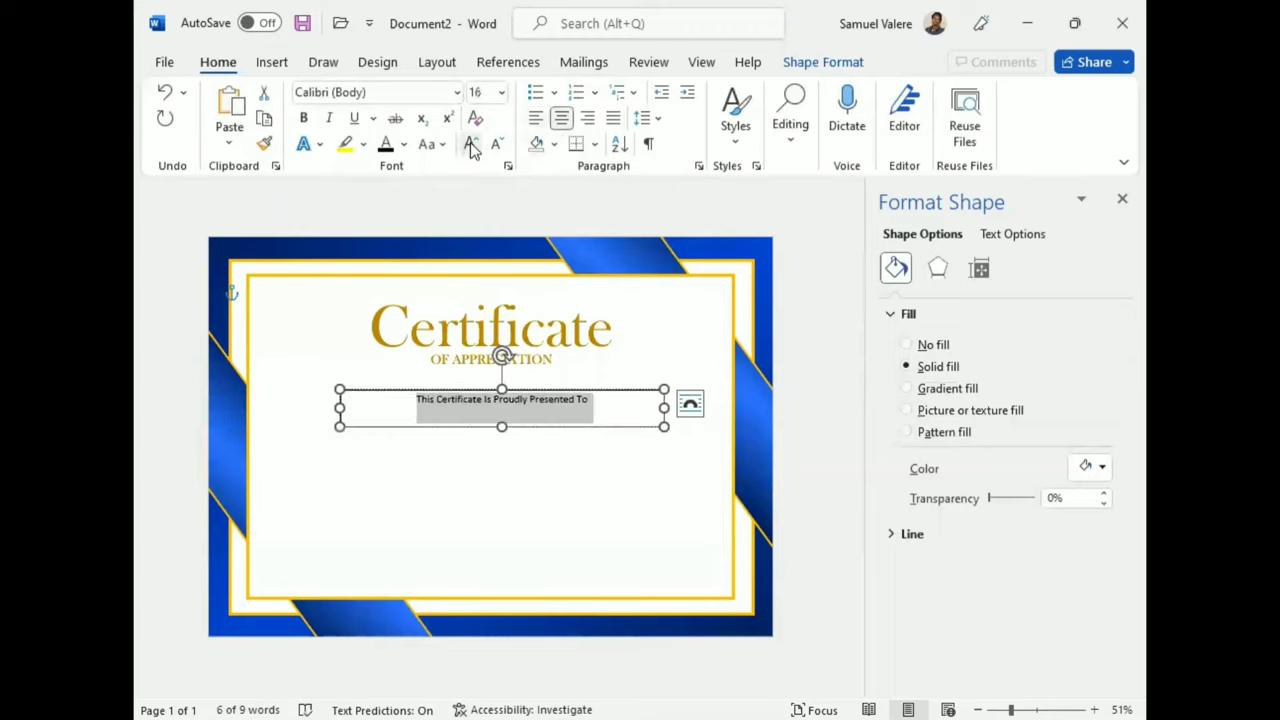
{"action": "left_click", "coordinate": [472, 145]}
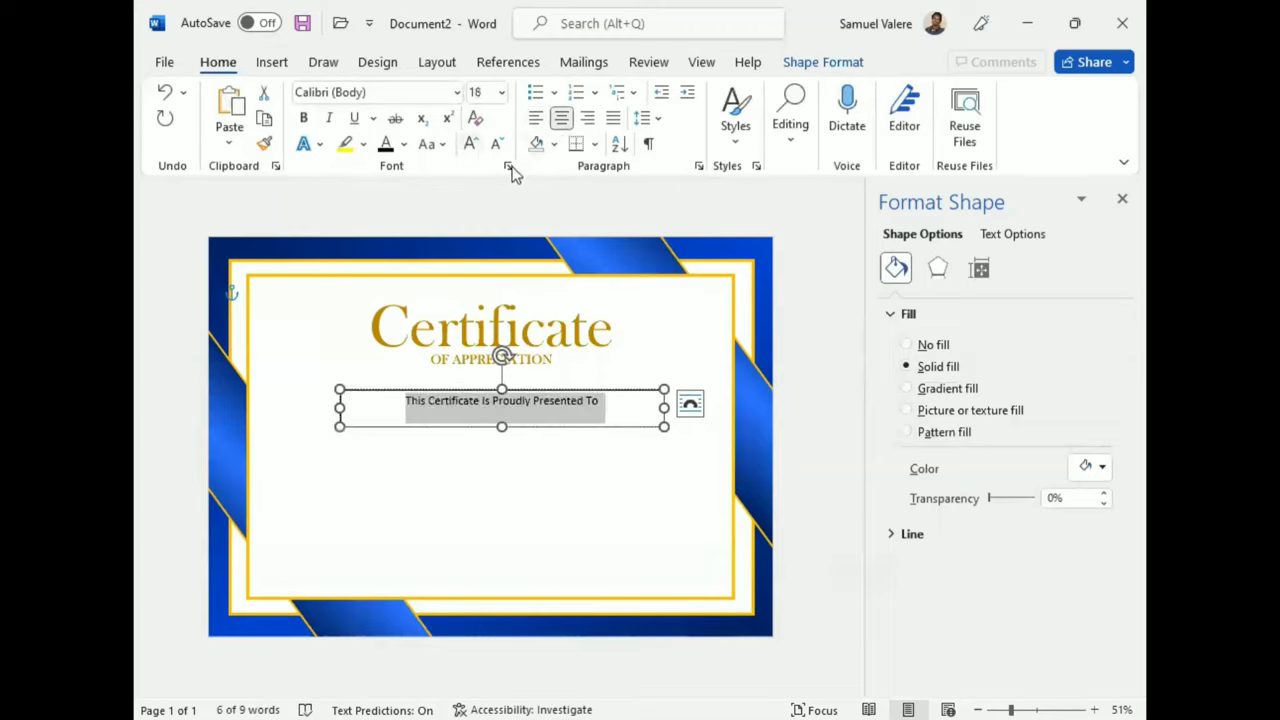
Set the line's character spacing to Expanded, nudge the box left, and make it bold.
{"action": "left_click", "coordinate": [508, 166]}
{"action": "left_click", "coordinate": [607, 214]}
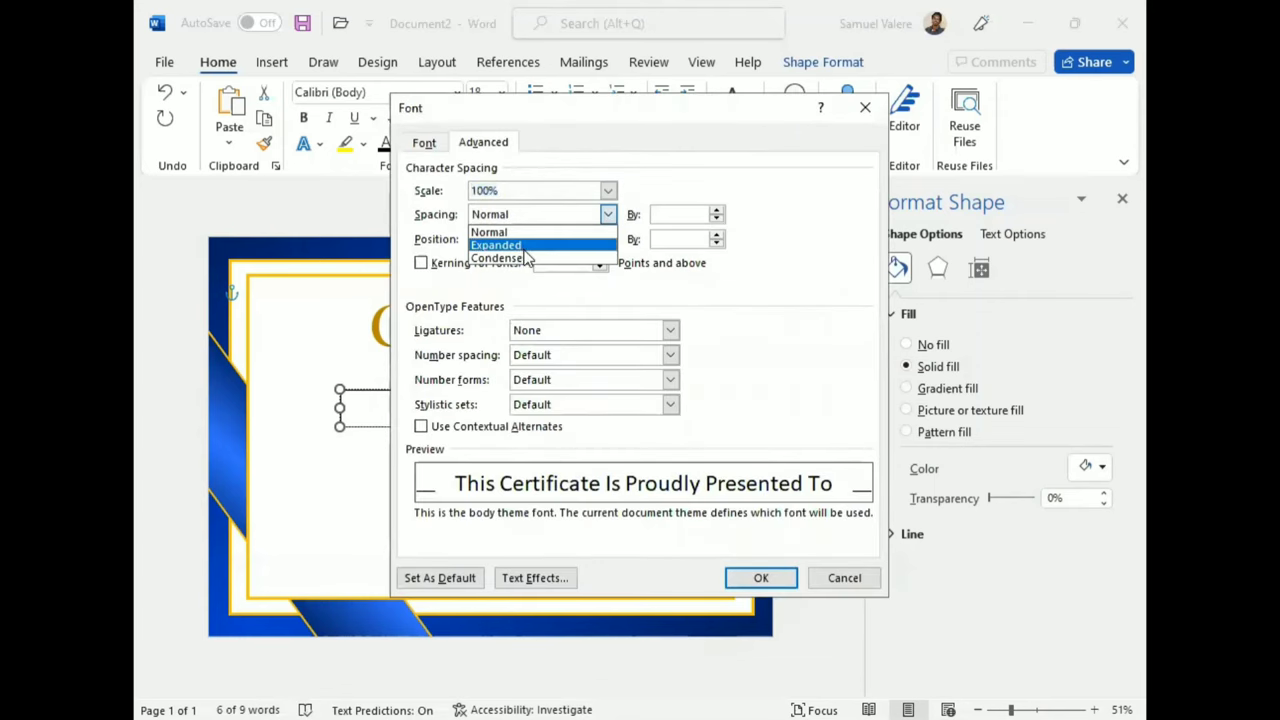
{"action": "left_click", "coordinate": [528, 247]}
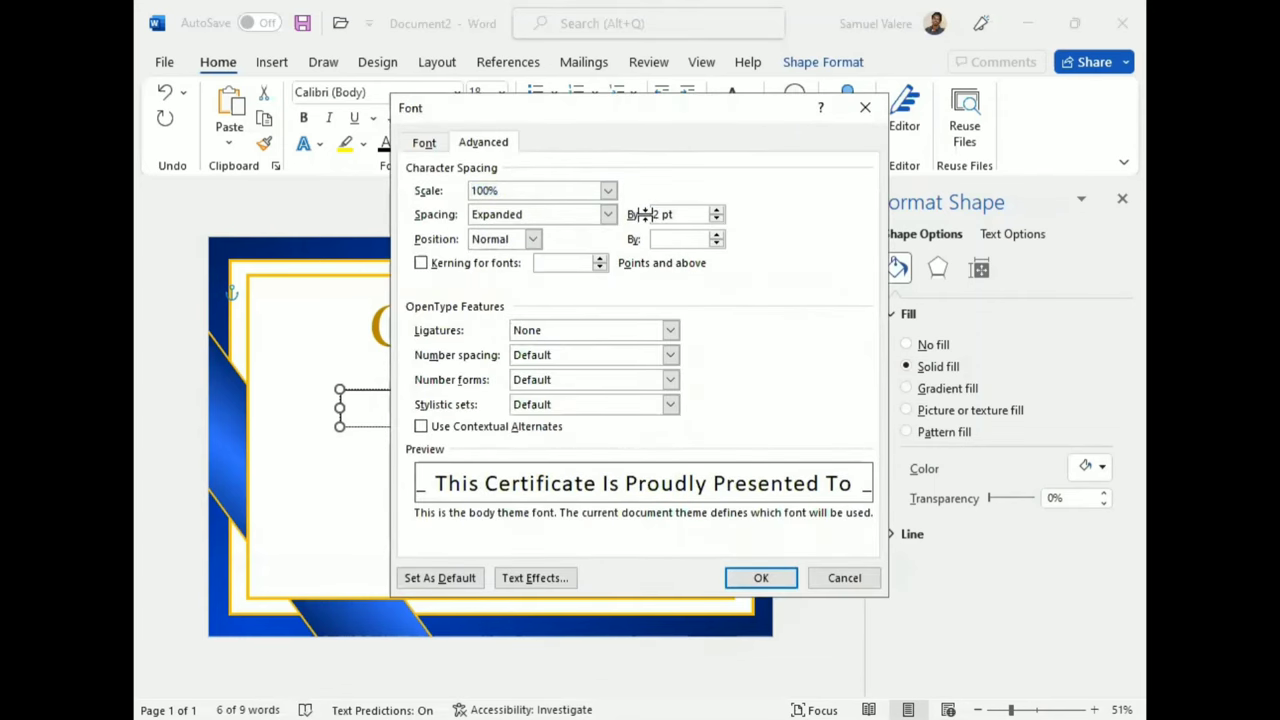
{"action": "key", "text": "Return"}
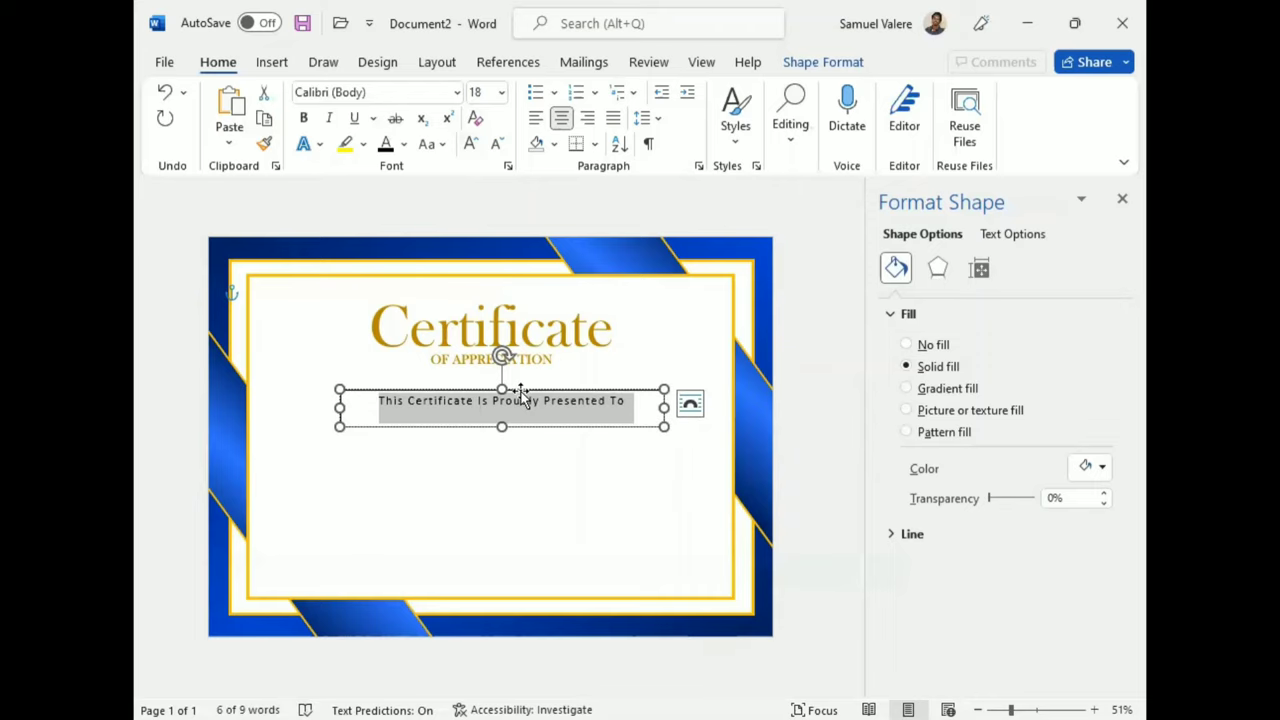
{"action": "left_click_drag", "start_coordinate": [520, 389], "coordinate": [505, 388]}
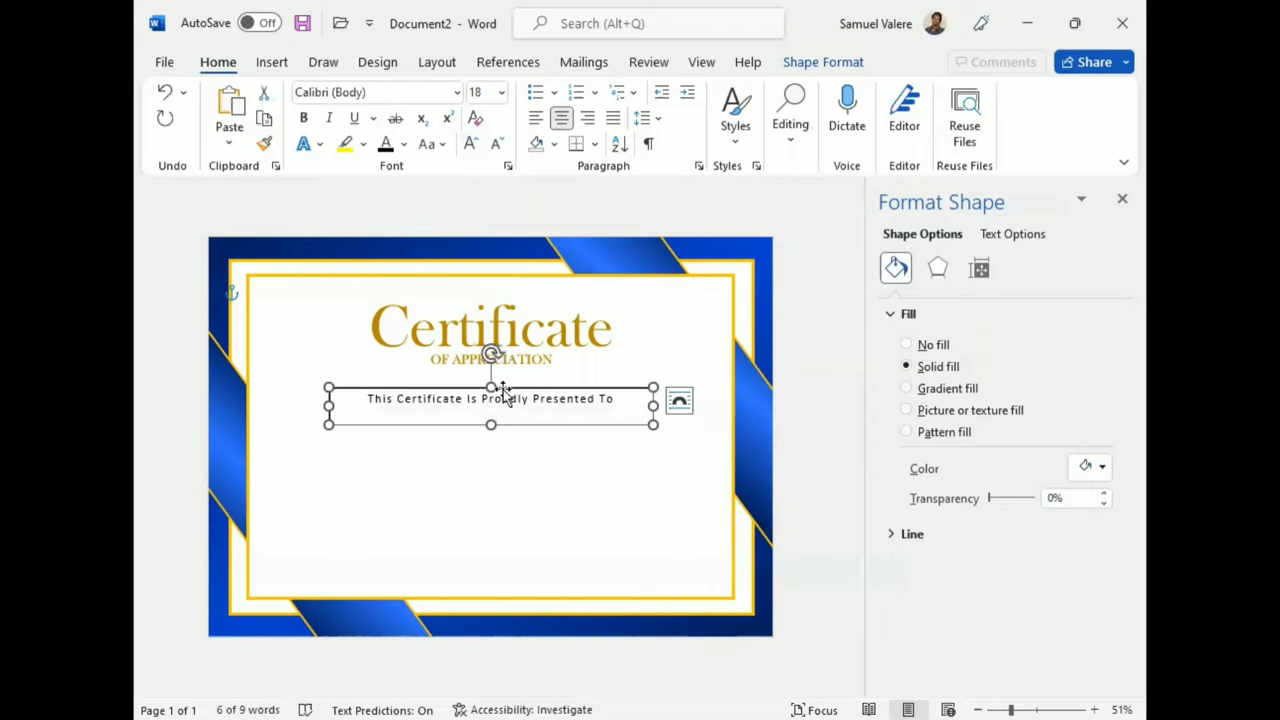
{"action": "triple_click", "coordinate": [505, 398]}
{"action": "key", "text": "ctrl+b"}
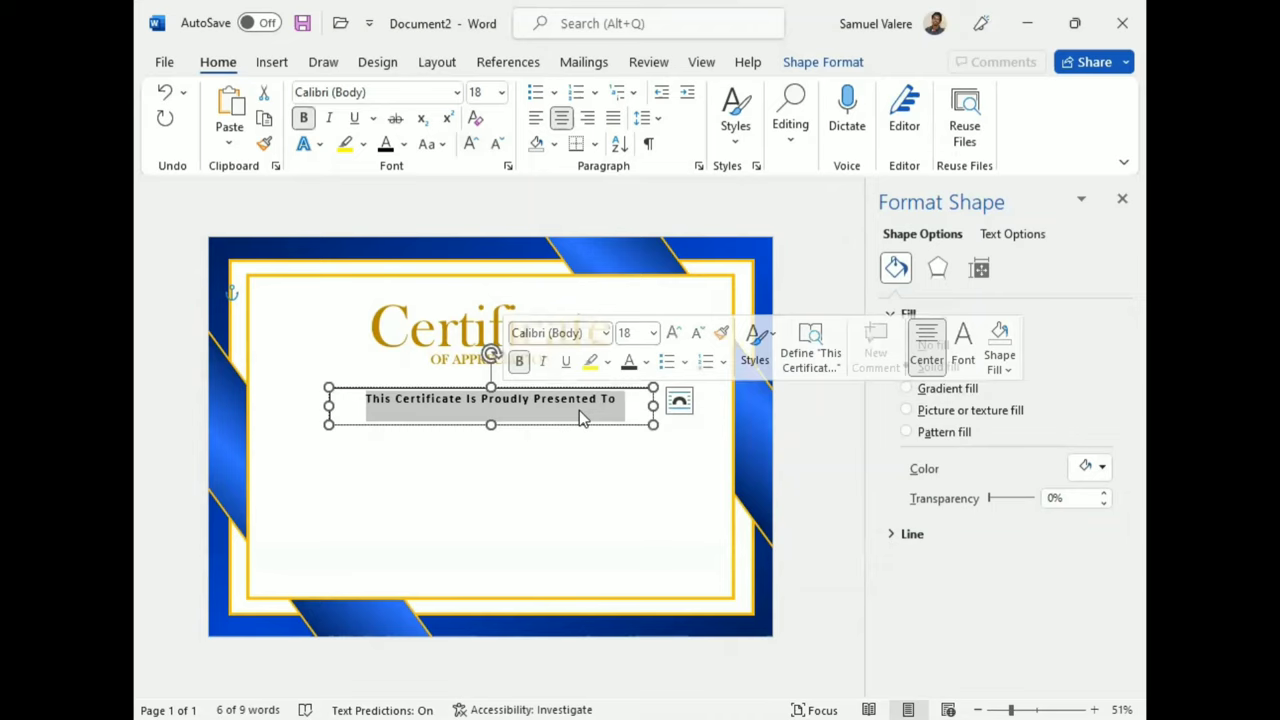
{"action": "left_click", "coordinate": [505, 388]}
Give the presented-to box No Outline and No Fill.
{"action": "left_click", "coordinate": [815, 62]}
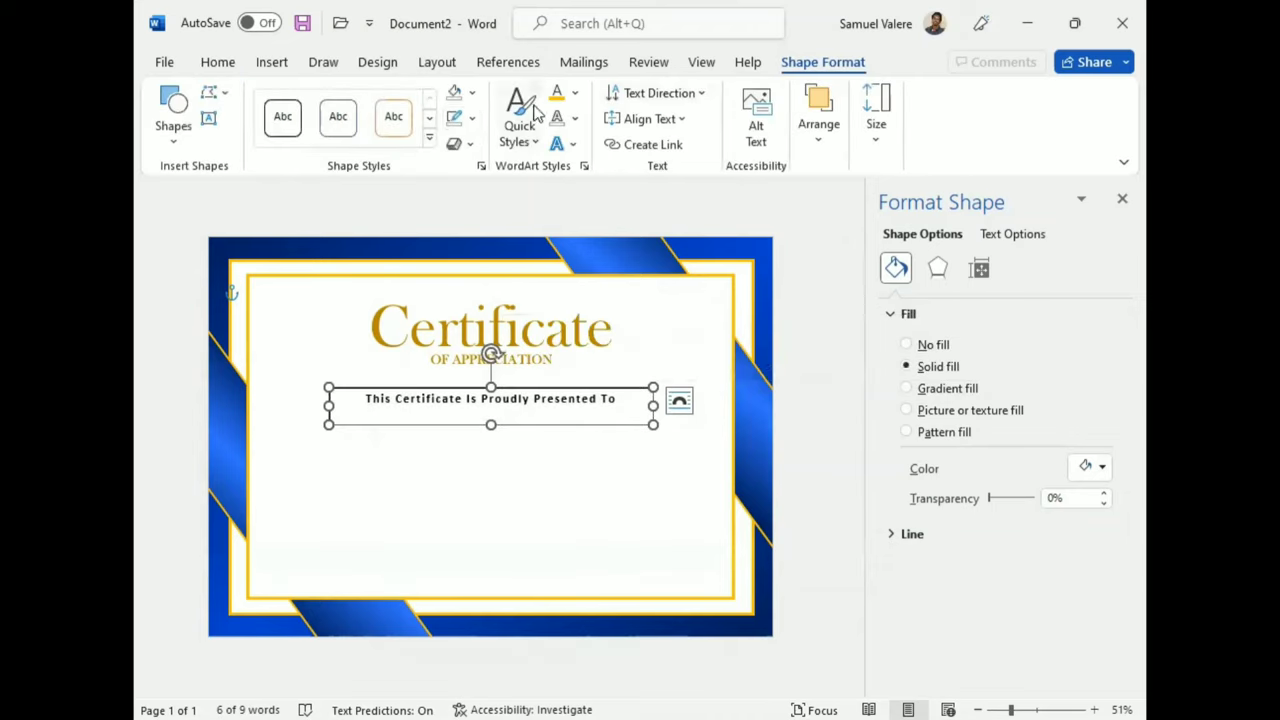
{"action": "left_click", "coordinate": [471, 118]}
{"action": "left_click", "coordinate": [468, 394]}
{"action": "left_click", "coordinate": [471, 92]}
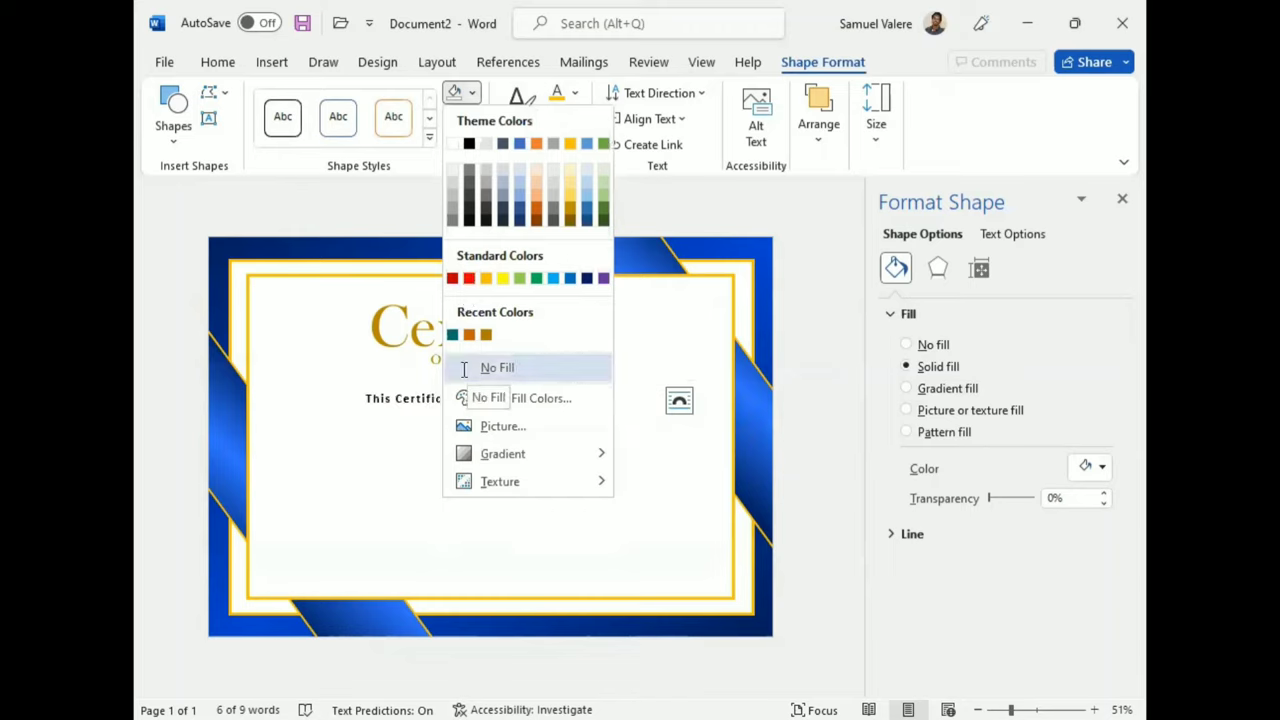
{"action": "left_click", "coordinate": [497, 368]}
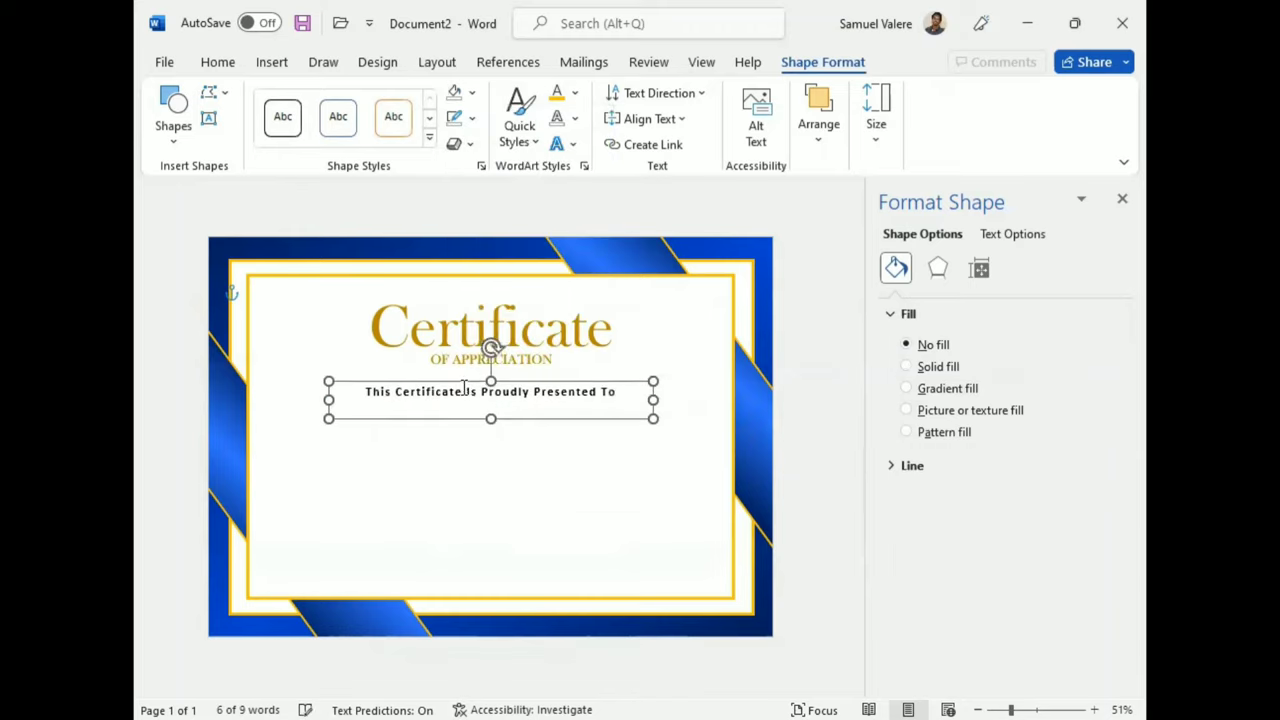
Draw a text box below the presented-to line and enter the recipient's first name.
{"action": "left_click", "coordinate": [208, 118]}
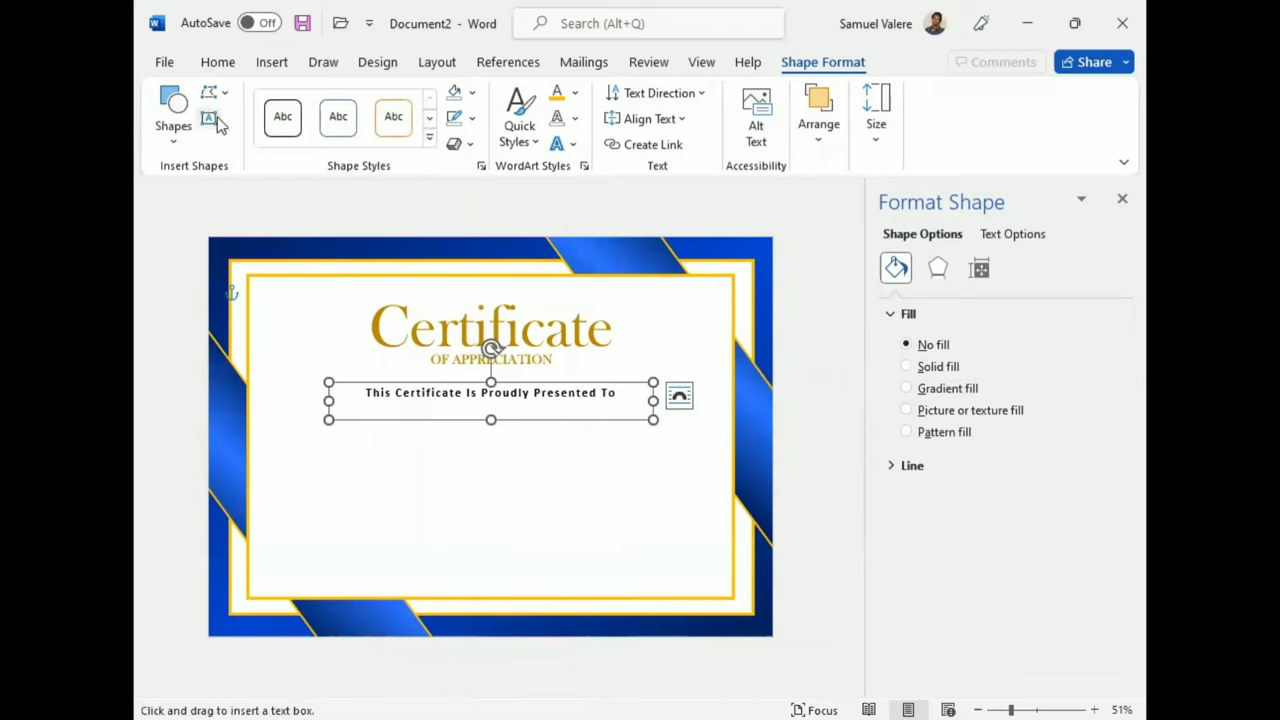
{"action": "left_click_drag", "start_coordinate": [346, 432], "coordinate": [658, 505]}
{"action": "left_click_drag", "start_coordinate": [458, 442], "coordinate": [447, 436]}
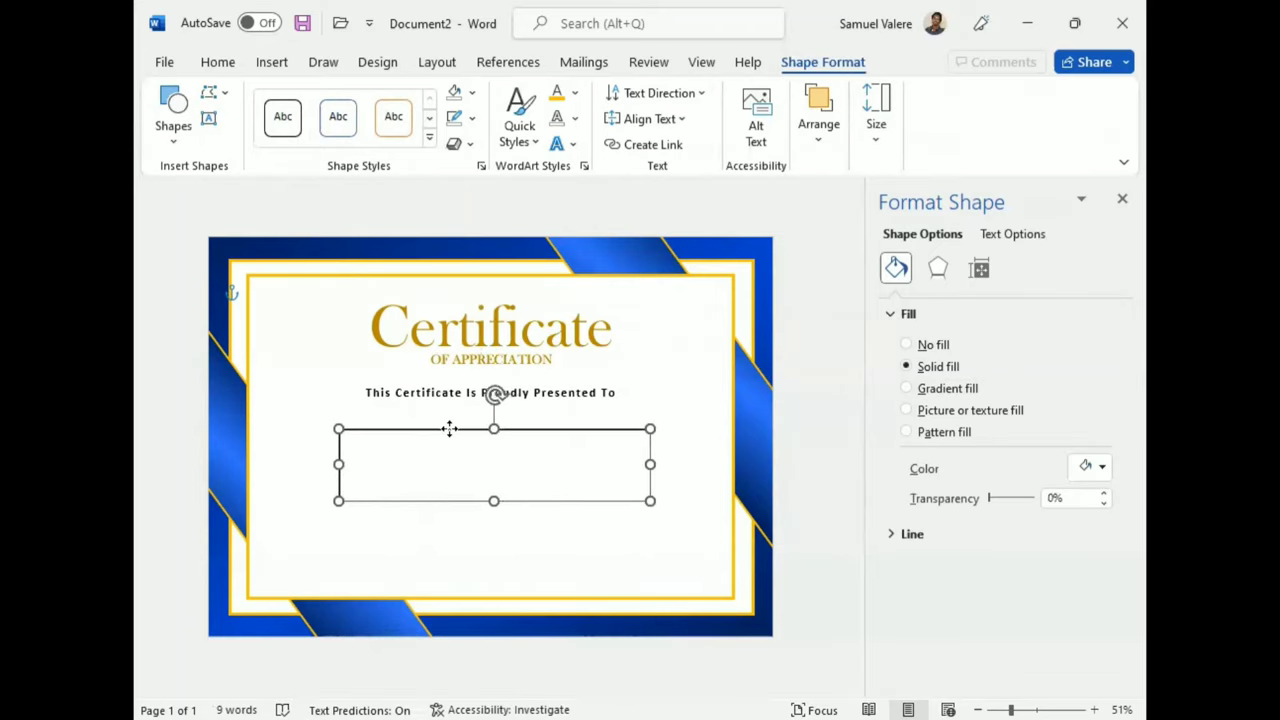
{"action": "left_click", "coordinate": [470, 460]}
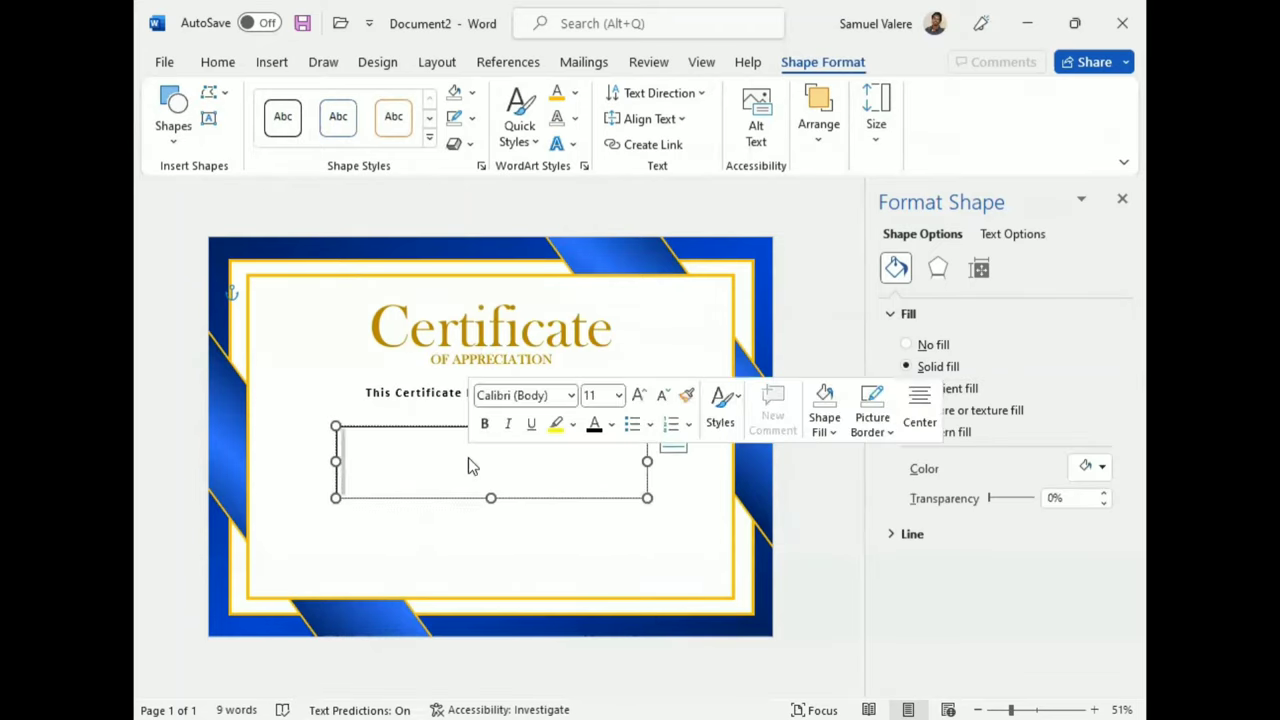
{"action": "type", "text": "Daniel Valere"}
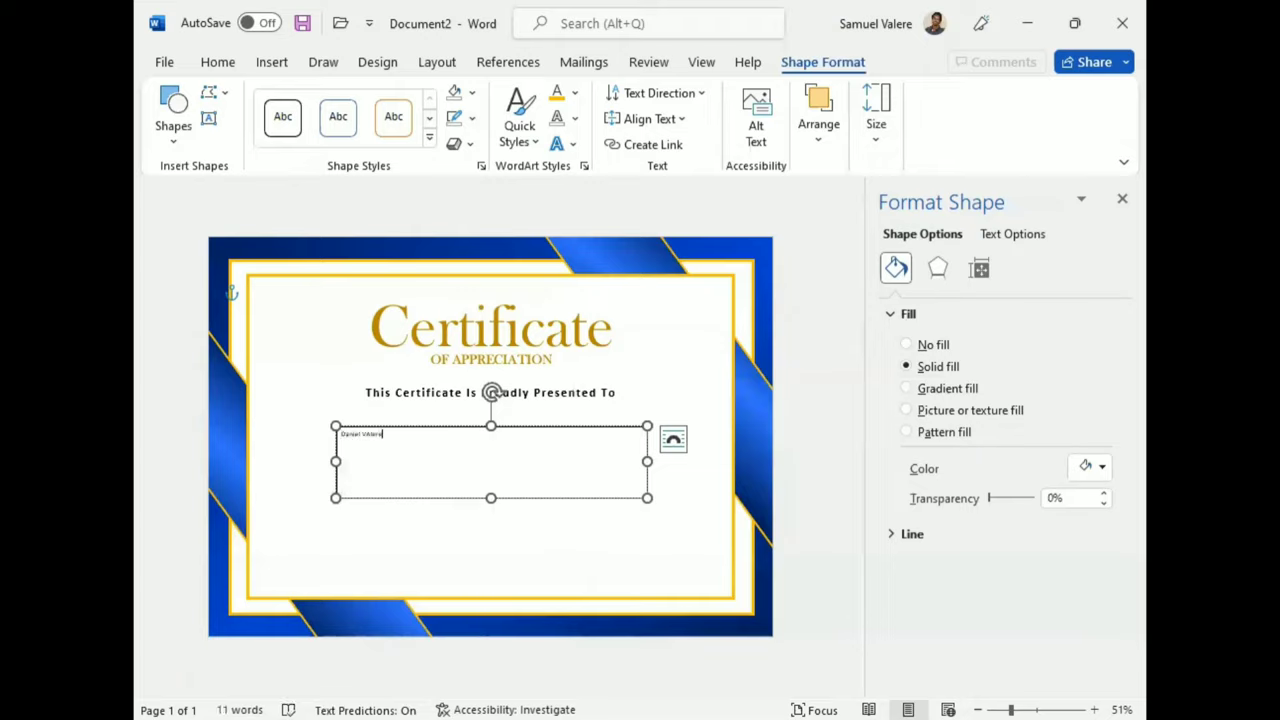
{"action": "double_click", "coordinate": [370, 436]}
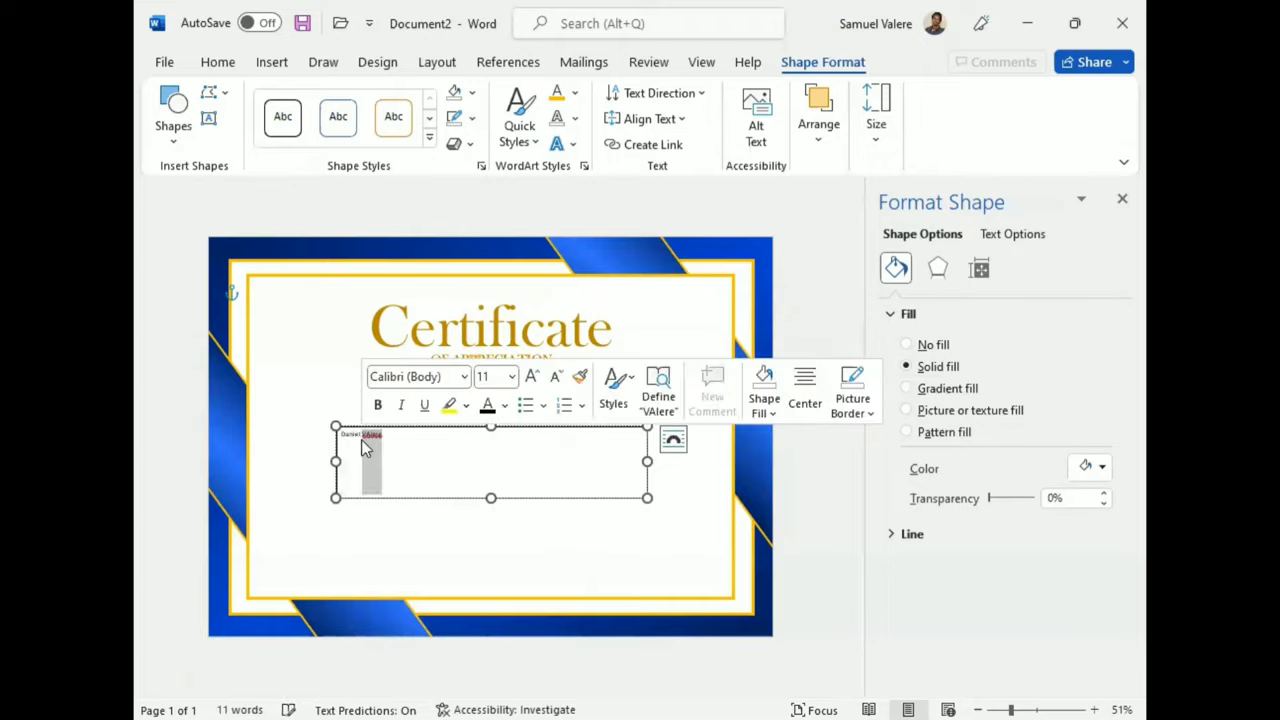
{"action": "key", "text": "BackSpace"}
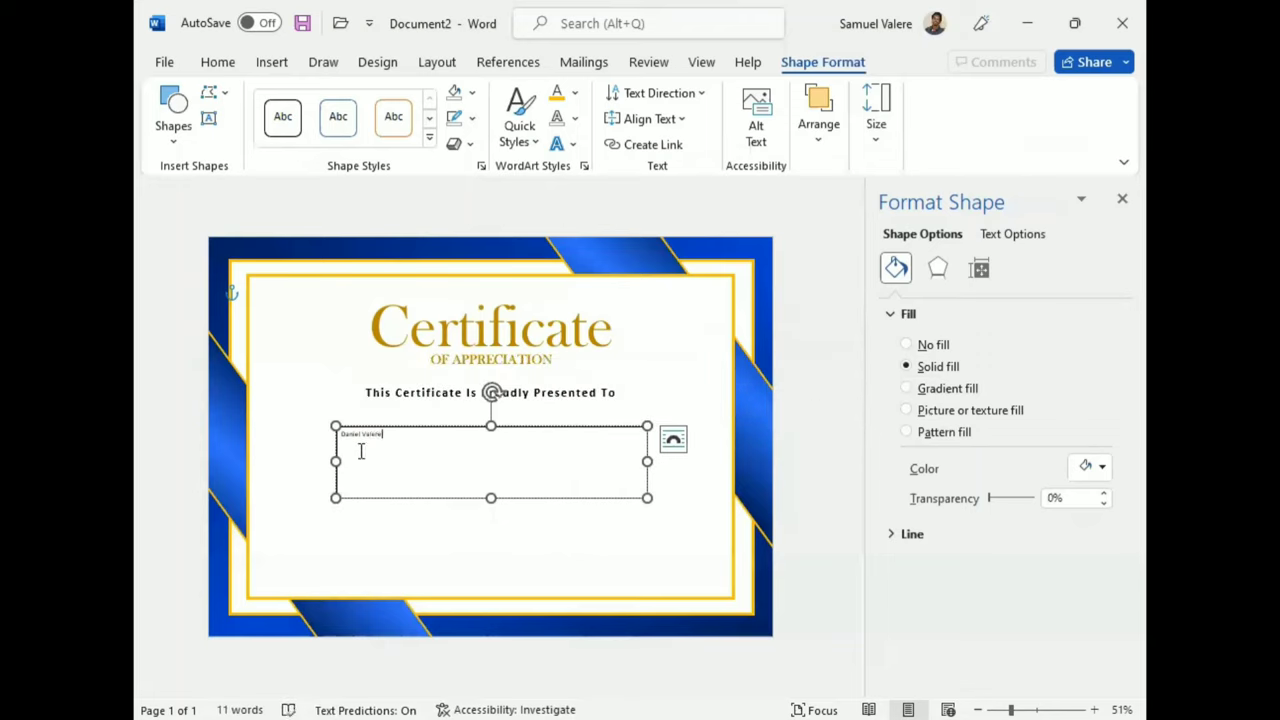
Centre the name in Edwardian Script ITC and enlarge it to size 90.
{"action": "triple_click", "coordinate": [369, 435]}
{"action": "left_click", "coordinate": [217, 62]}
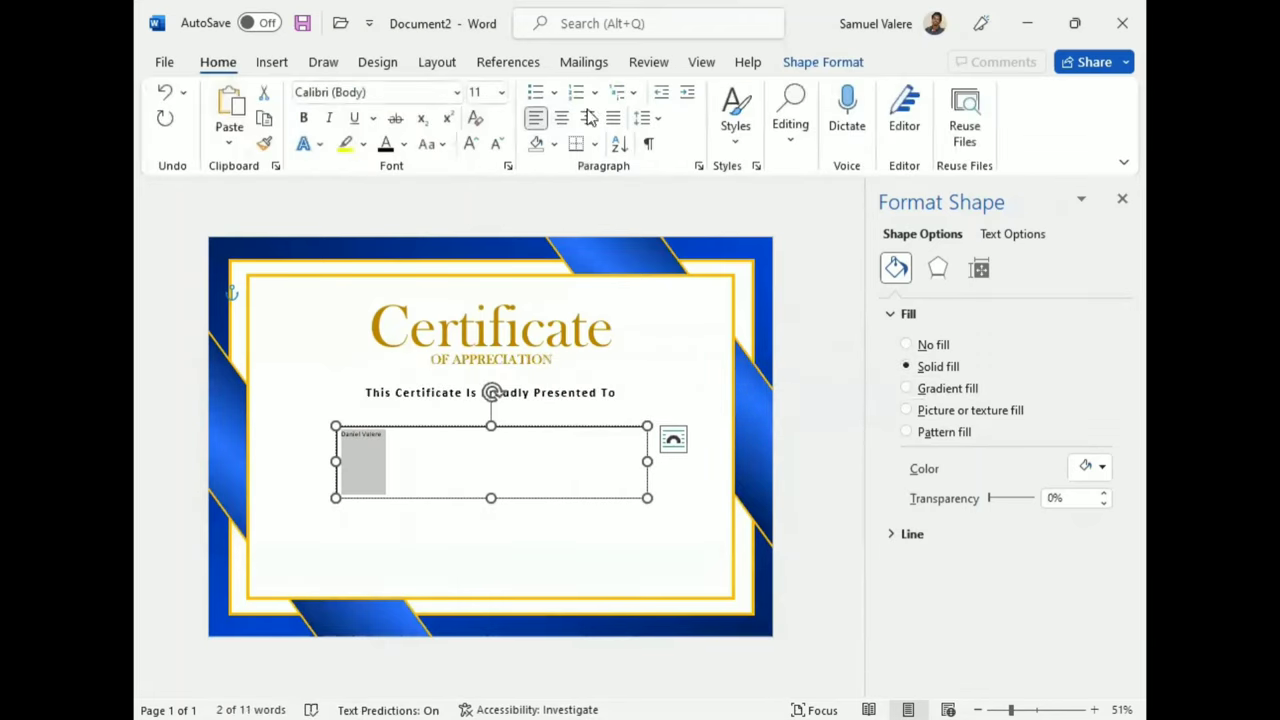
{"action": "left_click", "coordinate": [563, 118]}
{"action": "left_click", "coordinate": [412, 92]}
{"action": "type", "text": "Edwardian Script ITC"}
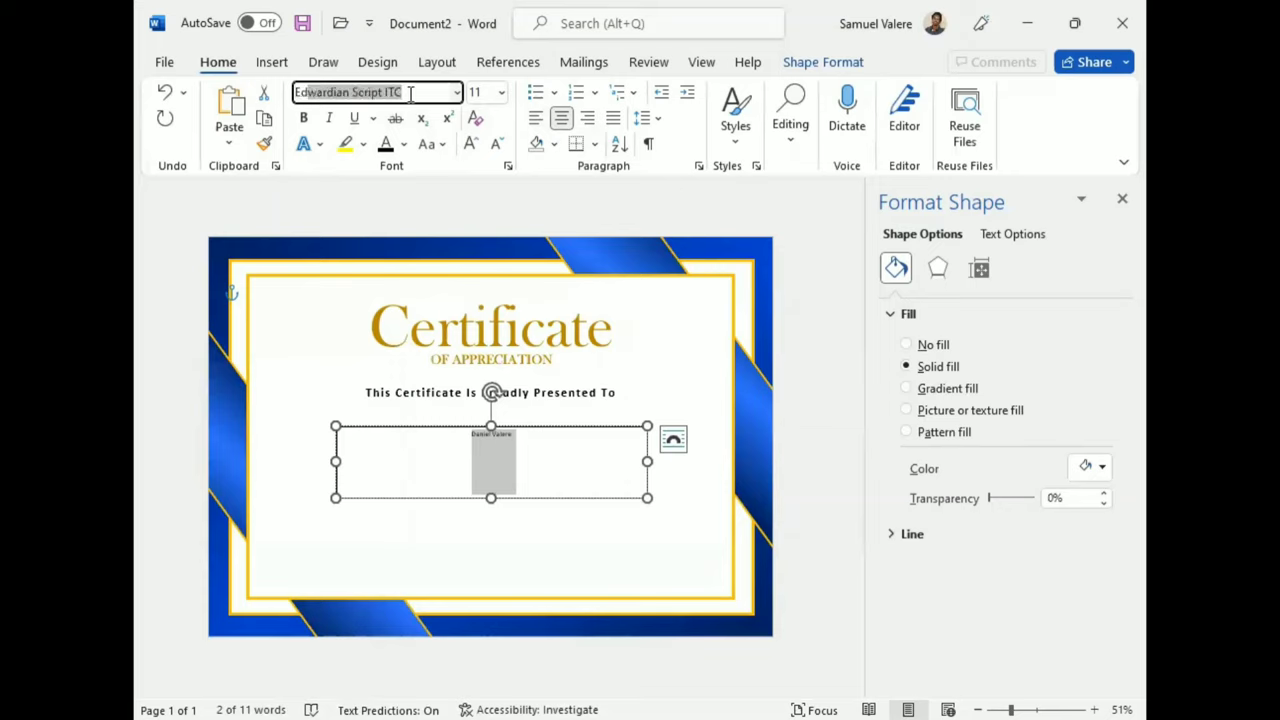
{"action": "key", "text": "Return"}
{"action": "left_click", "coordinate": [469, 144]}
{"action": "left_click", "coordinate": [469, 144]}
{"action": "left_click", "coordinate": [469, 144]}
{"action": "left_click", "coordinate": [469, 144]}
{"action": "left_click", "coordinate": [469, 144]}
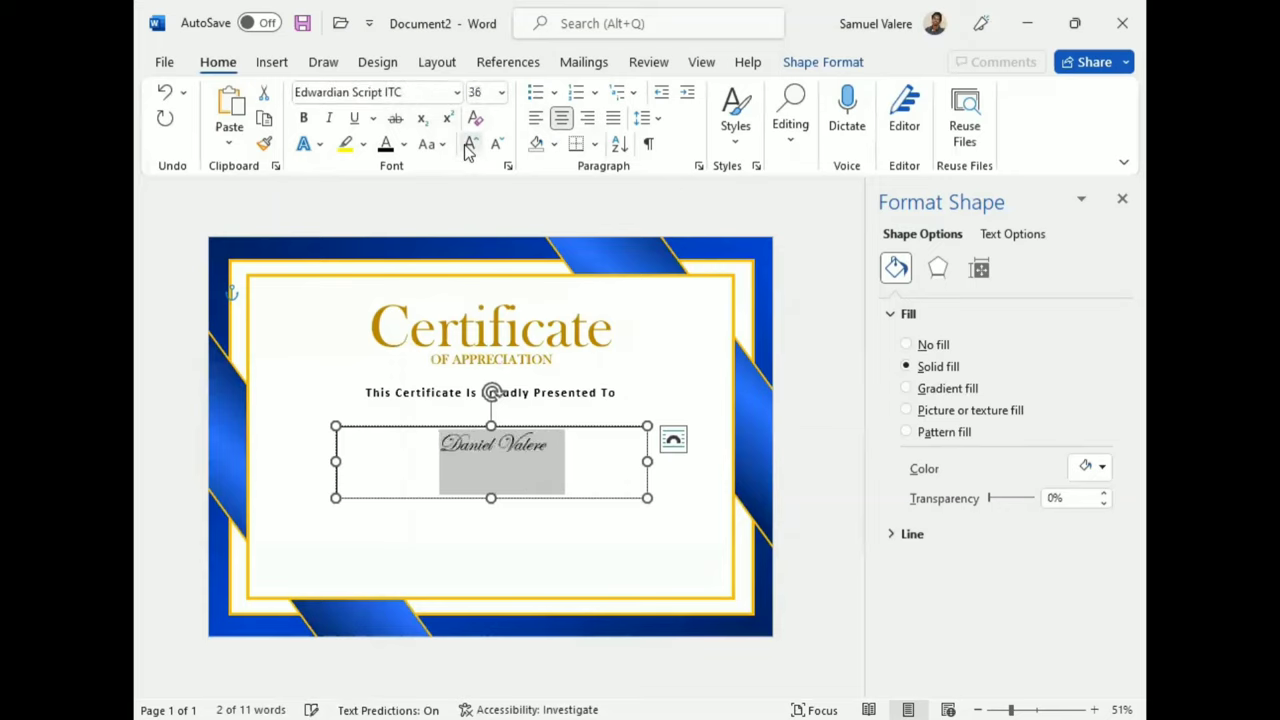
{"action": "left_click", "coordinate": [469, 144]}
{"action": "left_click", "coordinate": [469, 144]}
{"action": "left_click", "coordinate": [469, 144]}
{"action": "left_click", "coordinate": [469, 144]}
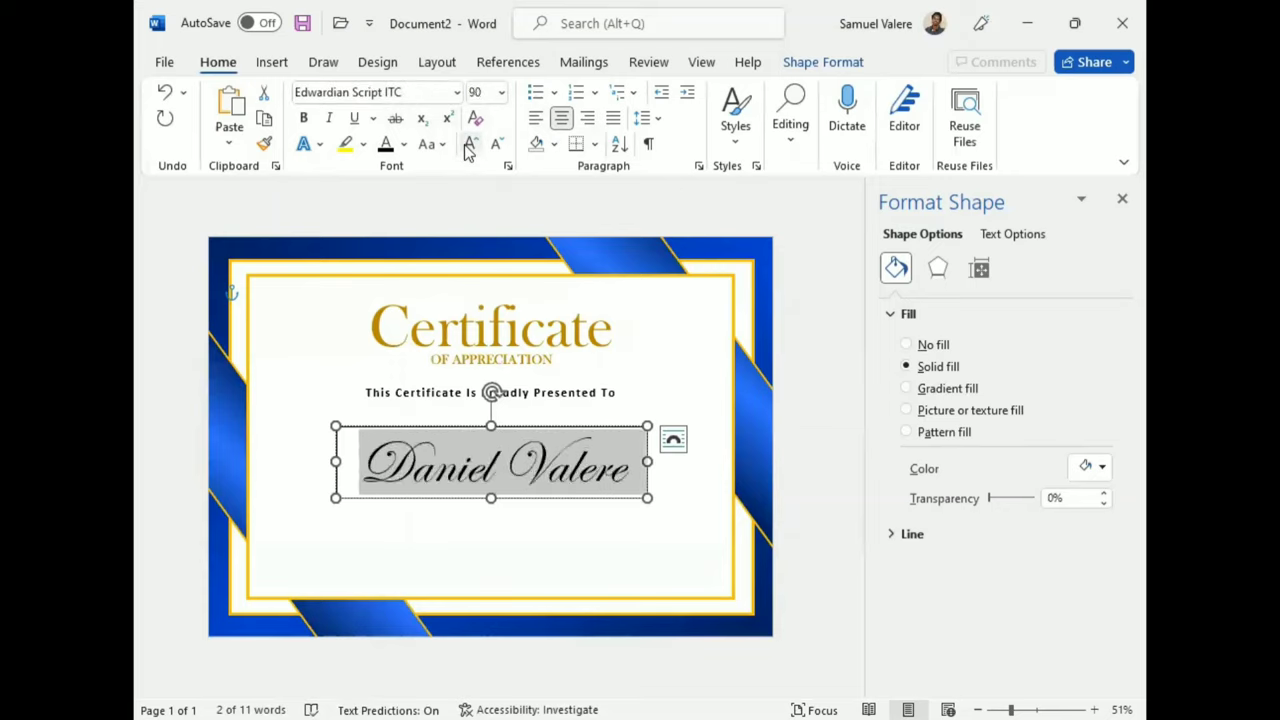
Give the name box No Outline and No Fill and move it under the presented-to line.
{"action": "left_click", "coordinate": [512, 427]}
{"action": "left_click", "coordinate": [807, 70]}
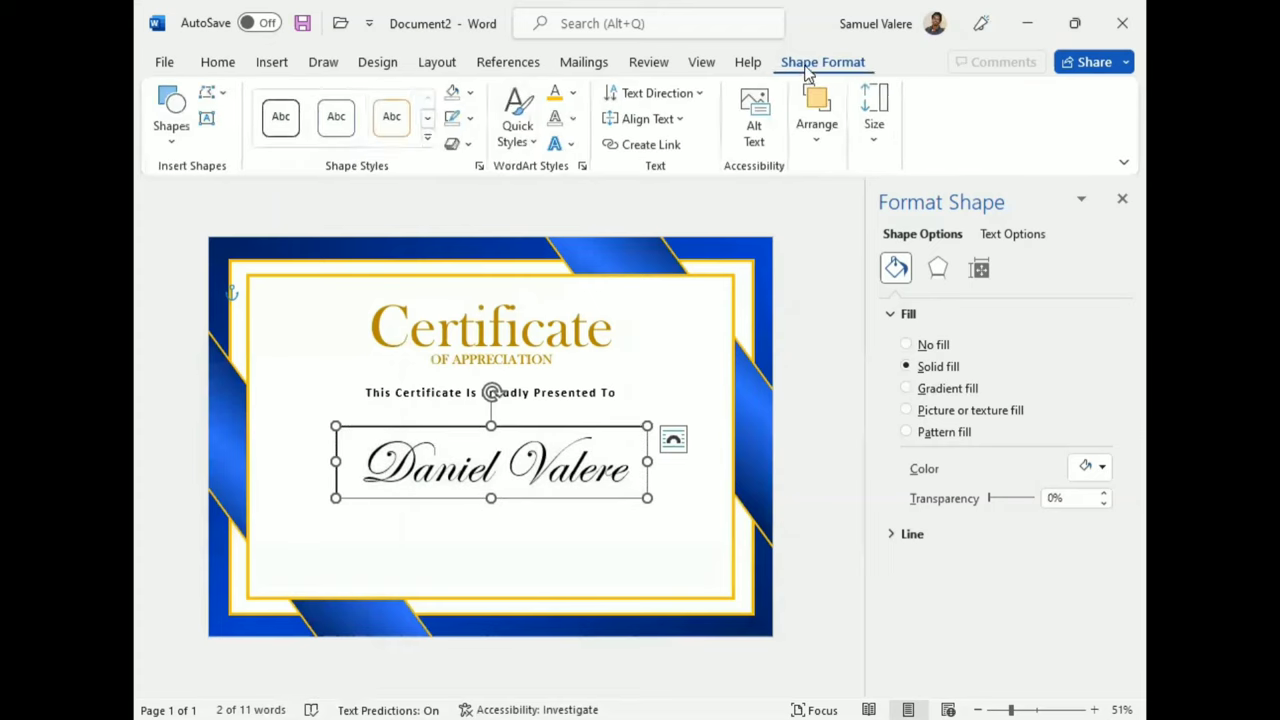
{"action": "left_click", "coordinate": [470, 118]}
{"action": "left_click", "coordinate": [470, 398]}
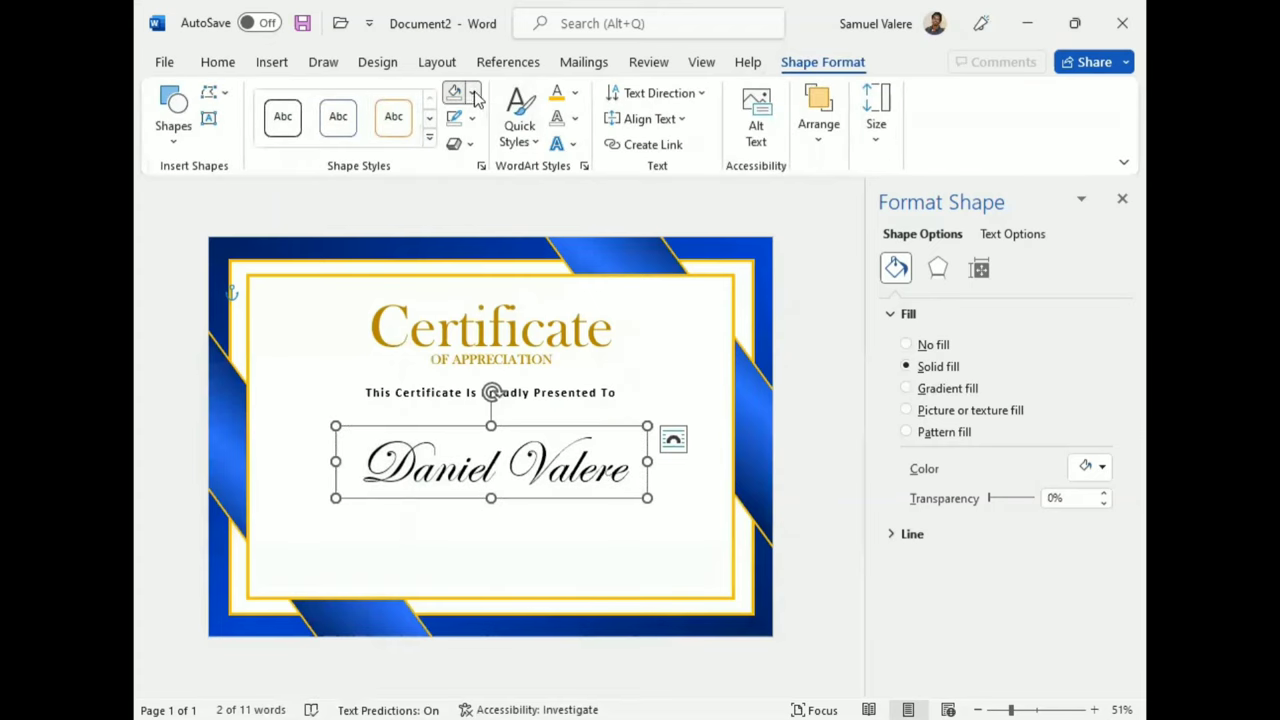
{"action": "left_click", "coordinate": [474, 93]}
{"action": "left_click", "coordinate": [491, 366]}
{"action": "left_click_drag", "start_coordinate": [474, 430], "coordinate": [465, 400]}
Nudge the name box into place, leave its colour unchanged, and close the Format Shape pane.
{"action": "triple_click", "coordinate": [475, 447]}
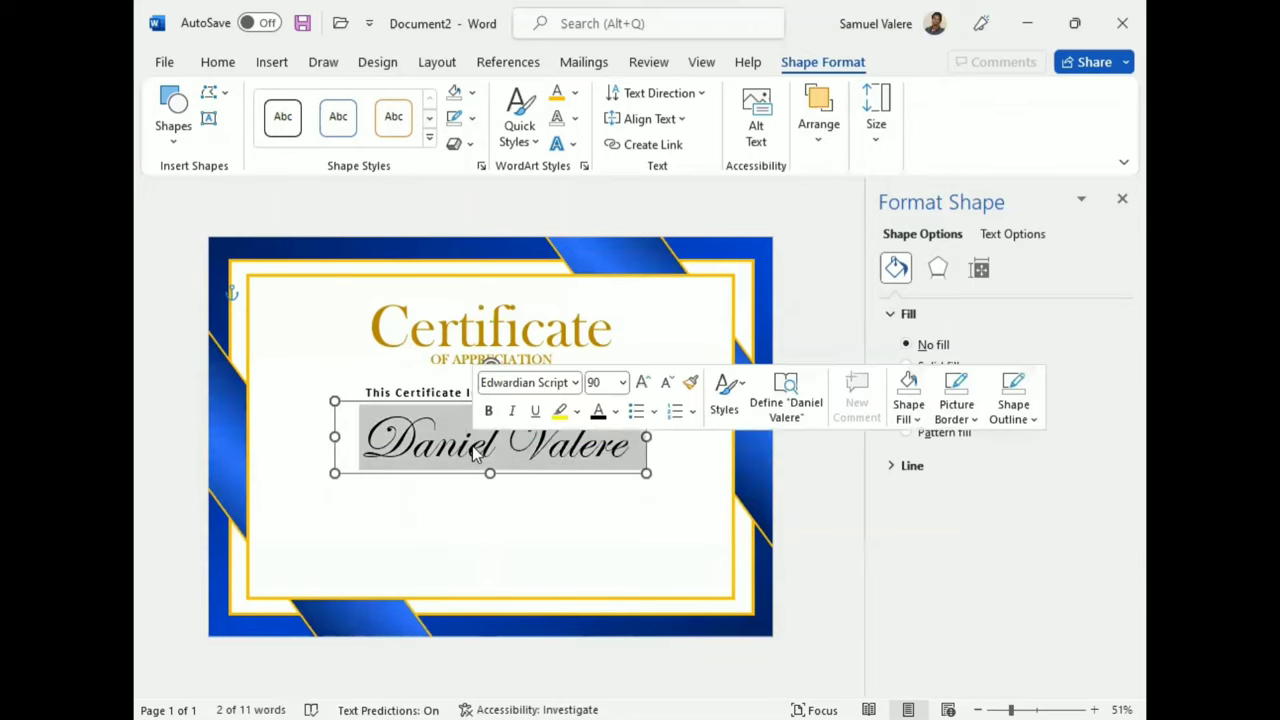
{"action": "left_click_drag", "start_coordinate": [466, 472], "coordinate": [463, 480]}
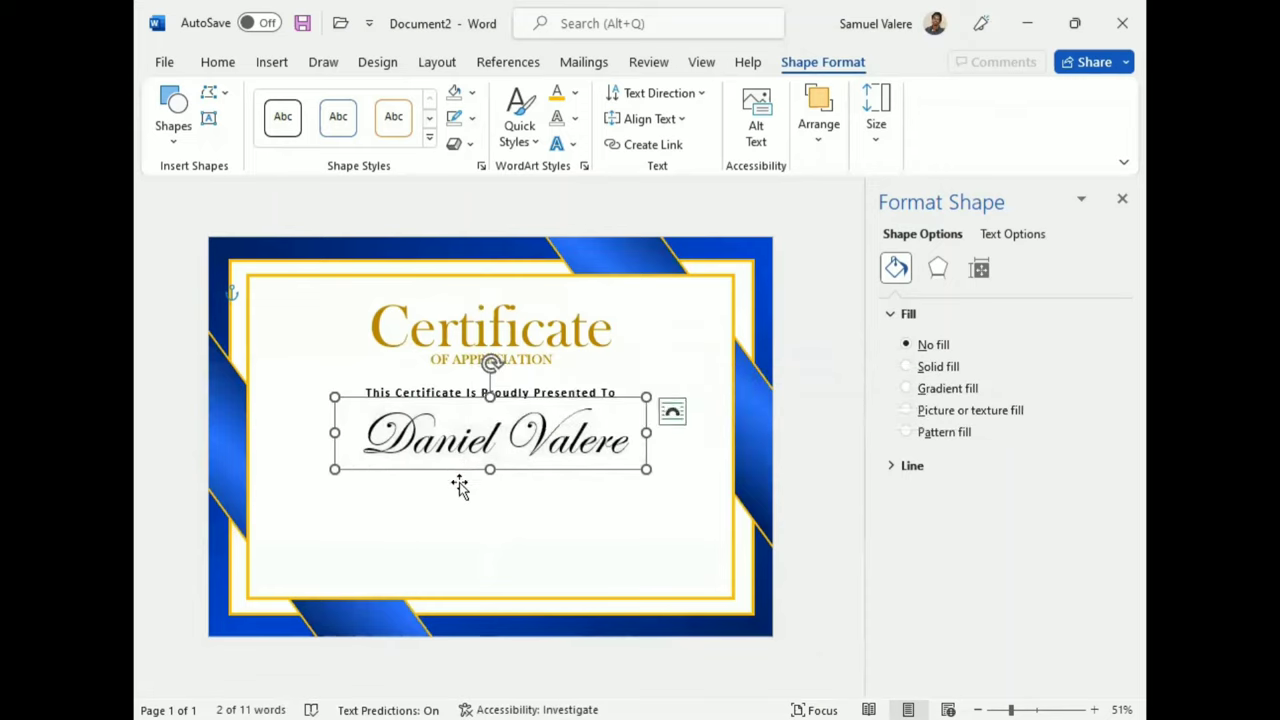
{"action": "left_click", "coordinate": [435, 552]}
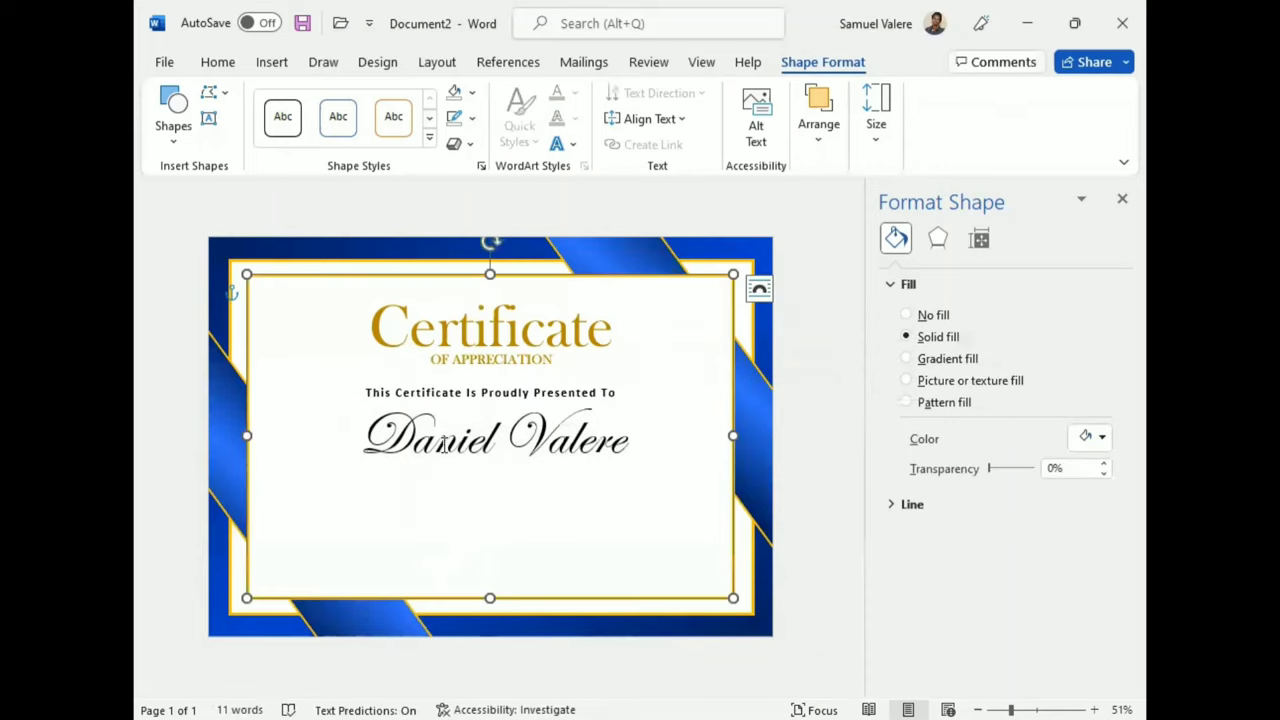
{"action": "triple_click", "coordinate": [443, 444]}
{"action": "left_click", "coordinate": [574, 92]}
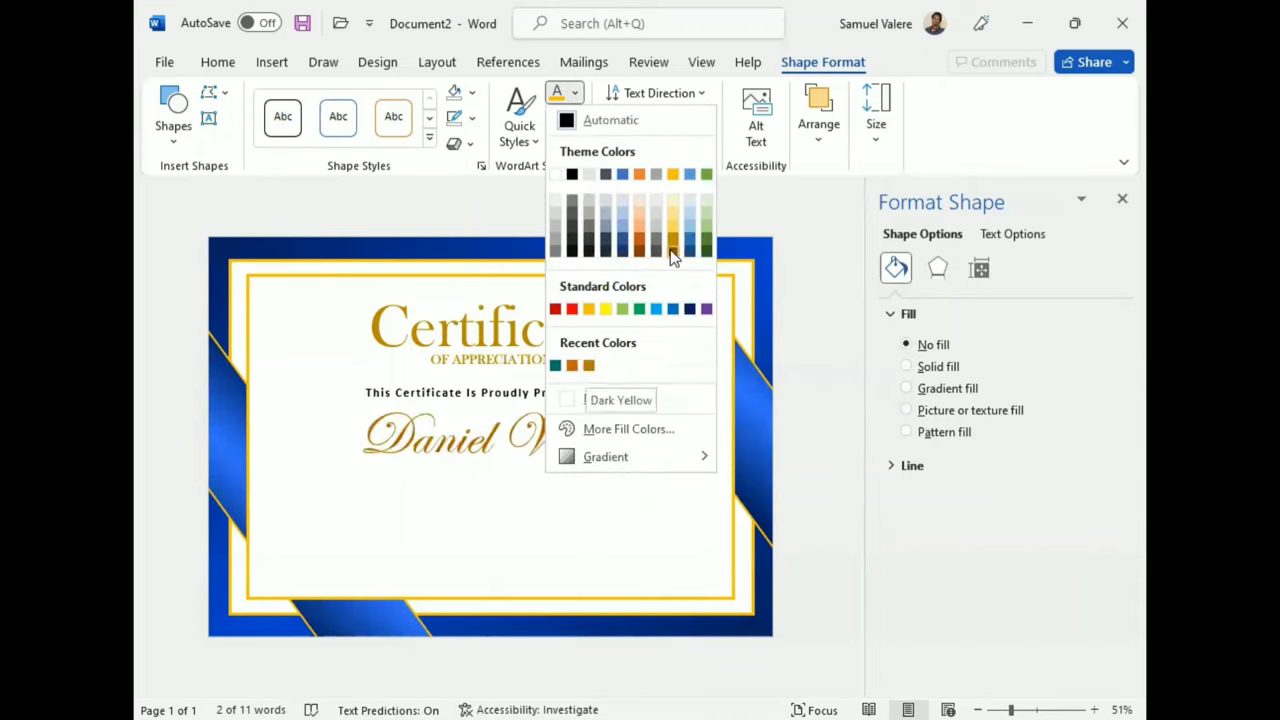
{"action": "left_click", "coordinate": [472, 460]}
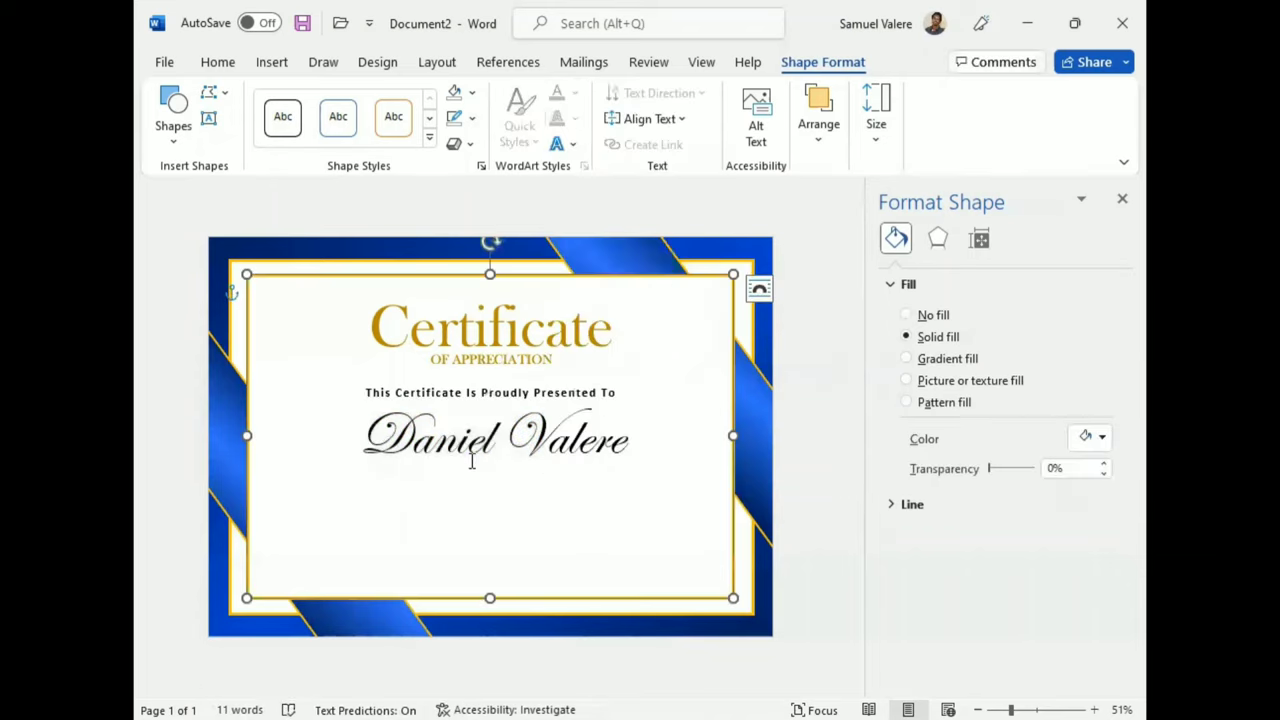
{"action": "left_click", "coordinate": [1122, 199]}
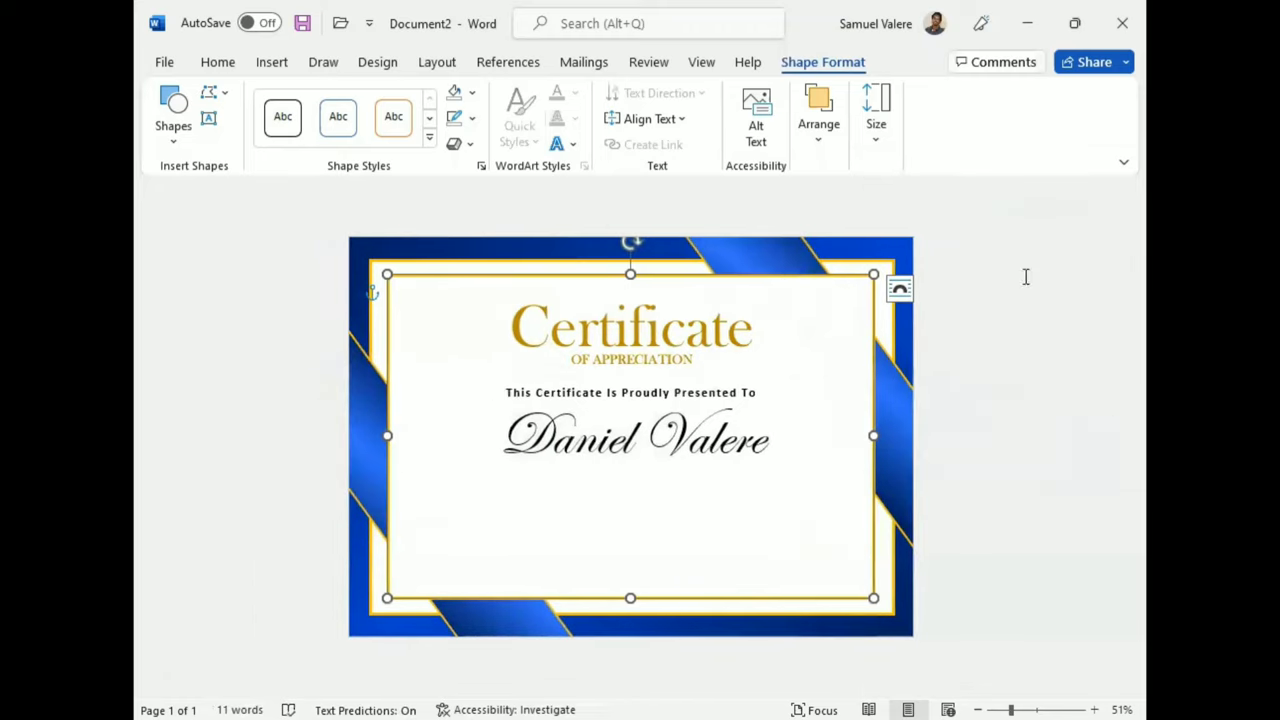
Draw a straight line beneath the recipient's name and level it.
{"action": "left_click", "coordinate": [212, 118]}
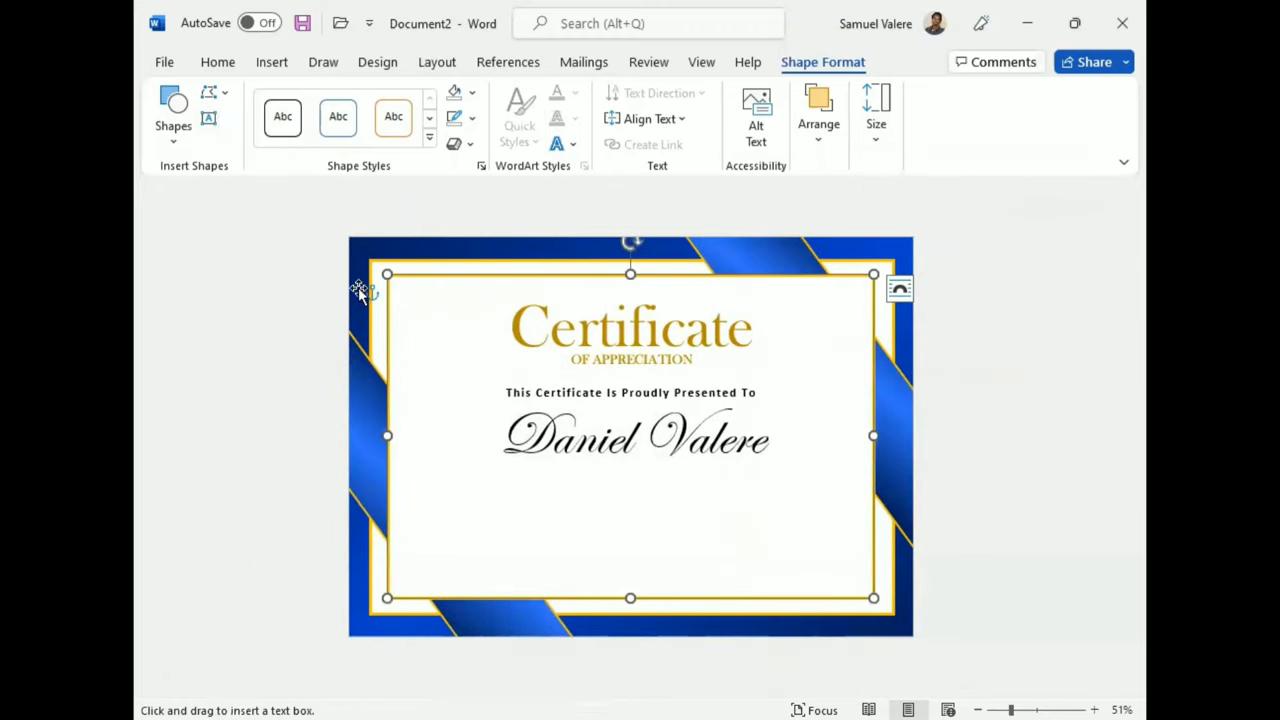
{"action": "left_click", "coordinate": [173, 125]}
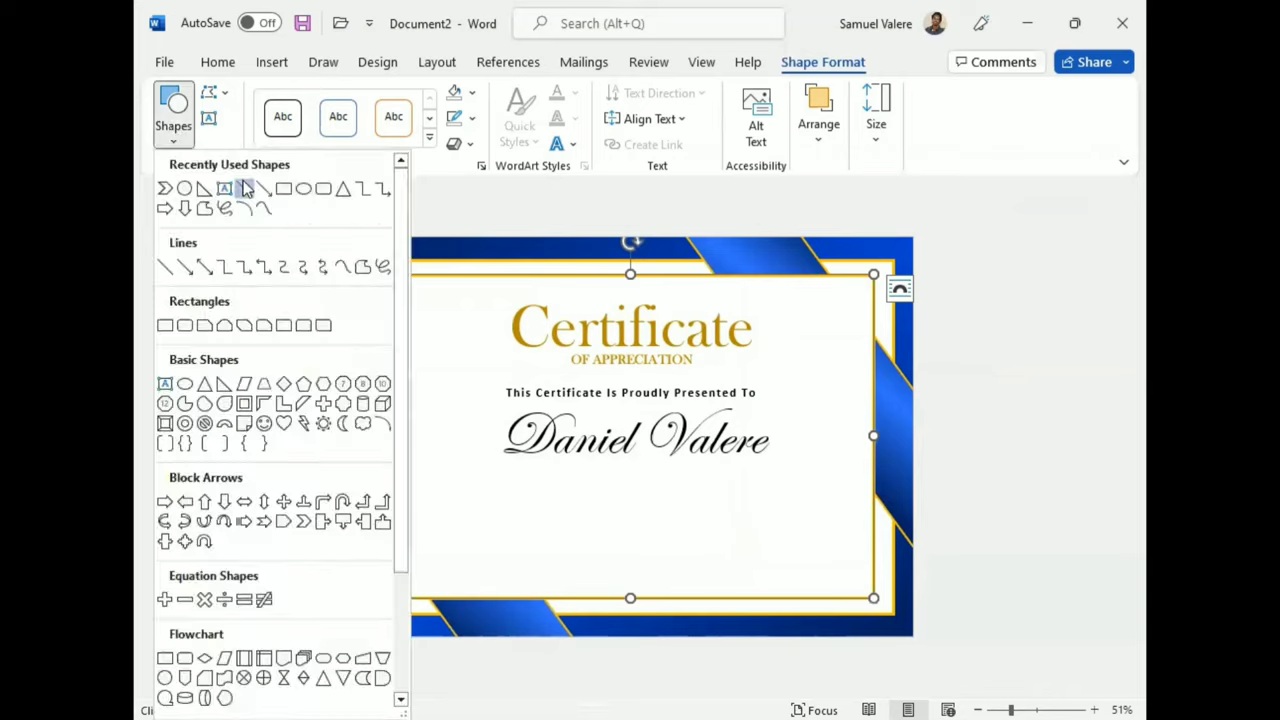
{"action": "left_click", "coordinate": [258, 197]}
{"action": "left_click_drag", "start_coordinate": [475, 470], "coordinate": [788, 466]}
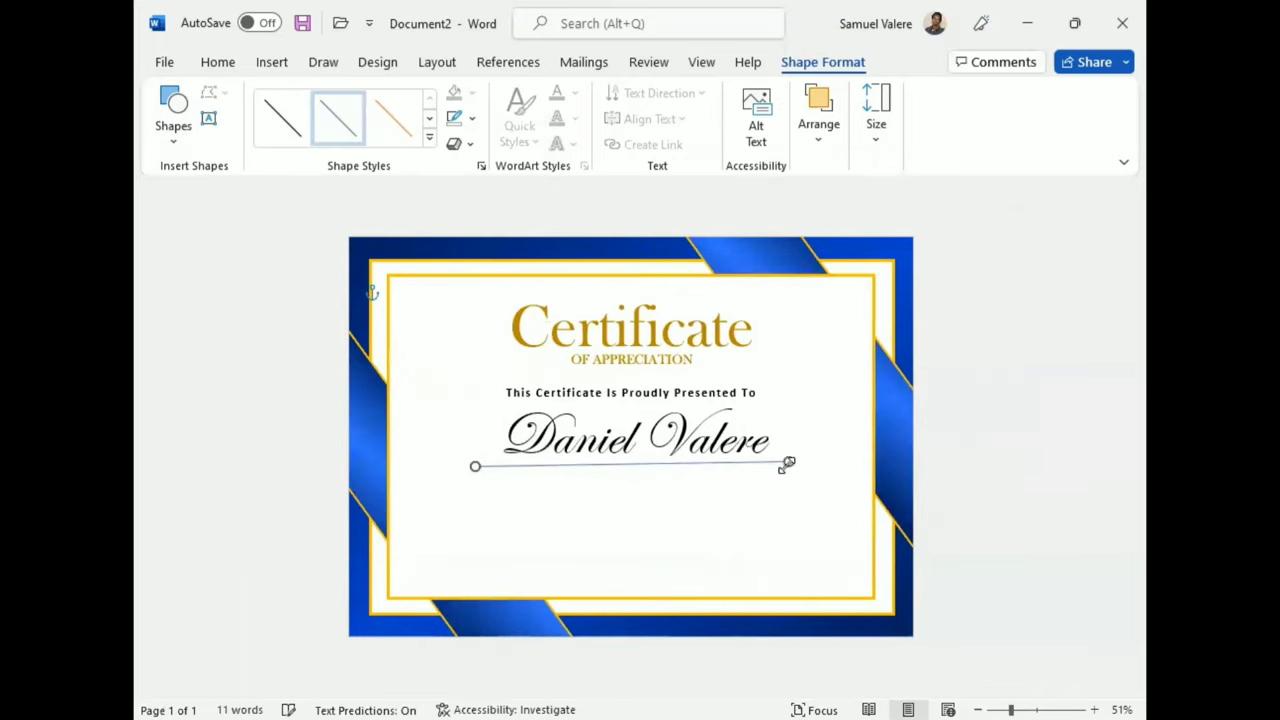
{"action": "key", "text": "Up"}
{"action": "key", "text": "Up"}
{"action": "key", "text": "Up"}
{"action": "key", "text": "Up"}
{"action": "key", "text": "Up"}
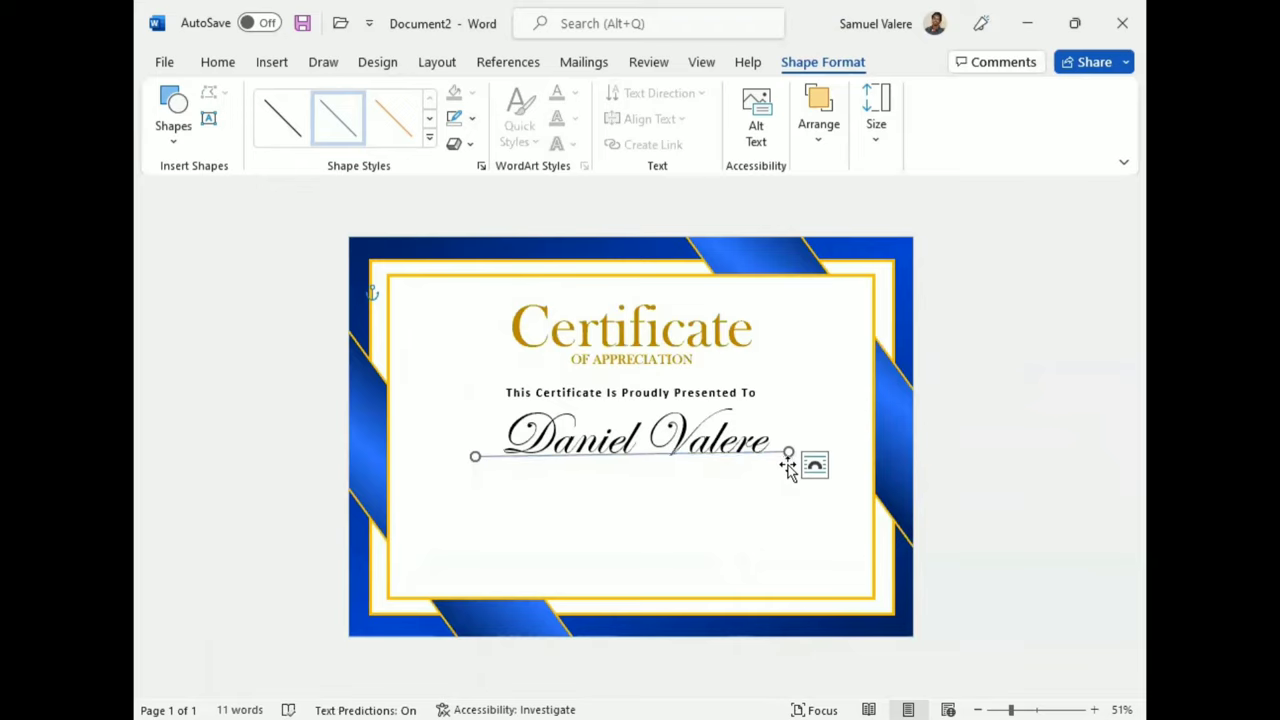
{"action": "key", "text": "Up"}
{"action": "left_click_drag", "start_coordinate": [783, 459], "coordinate": [800, 452]}
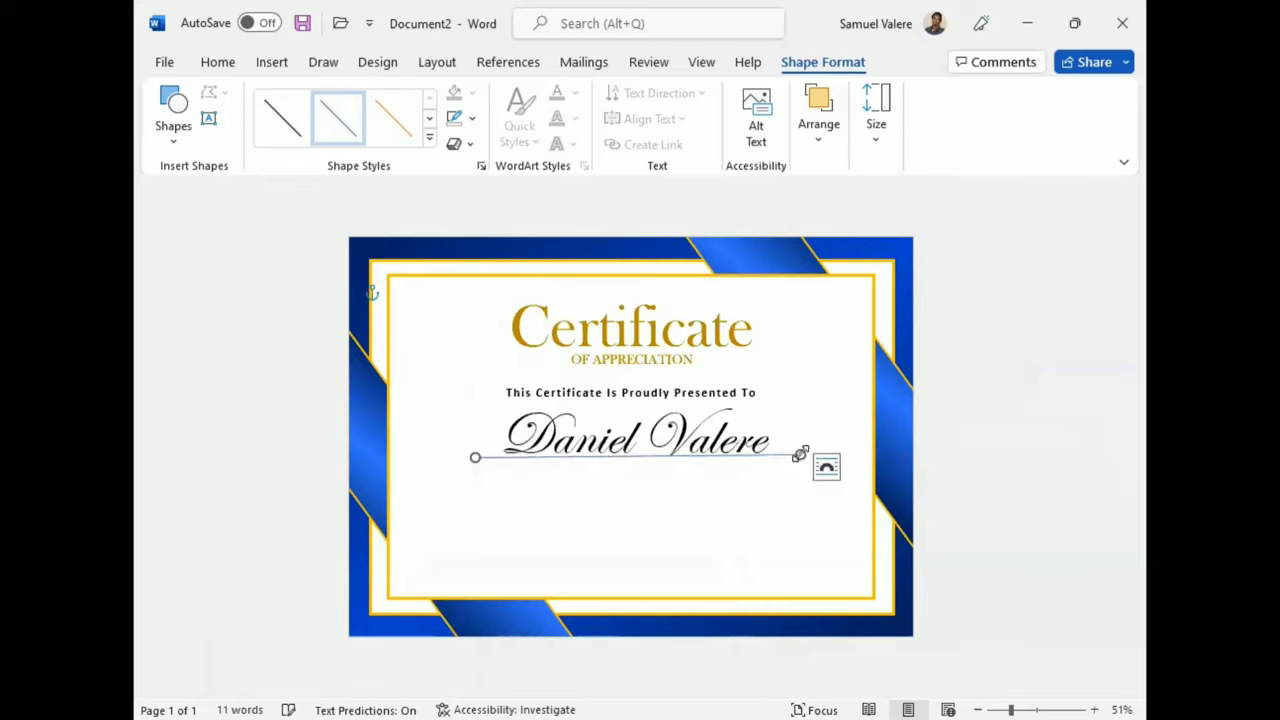
{"action": "key", "text": "Down"}
{"action": "key", "text": "Down"}
{"action": "key", "text": "Down"}
{"action": "key", "text": "Down"}
{"action": "key", "text": "Down"}
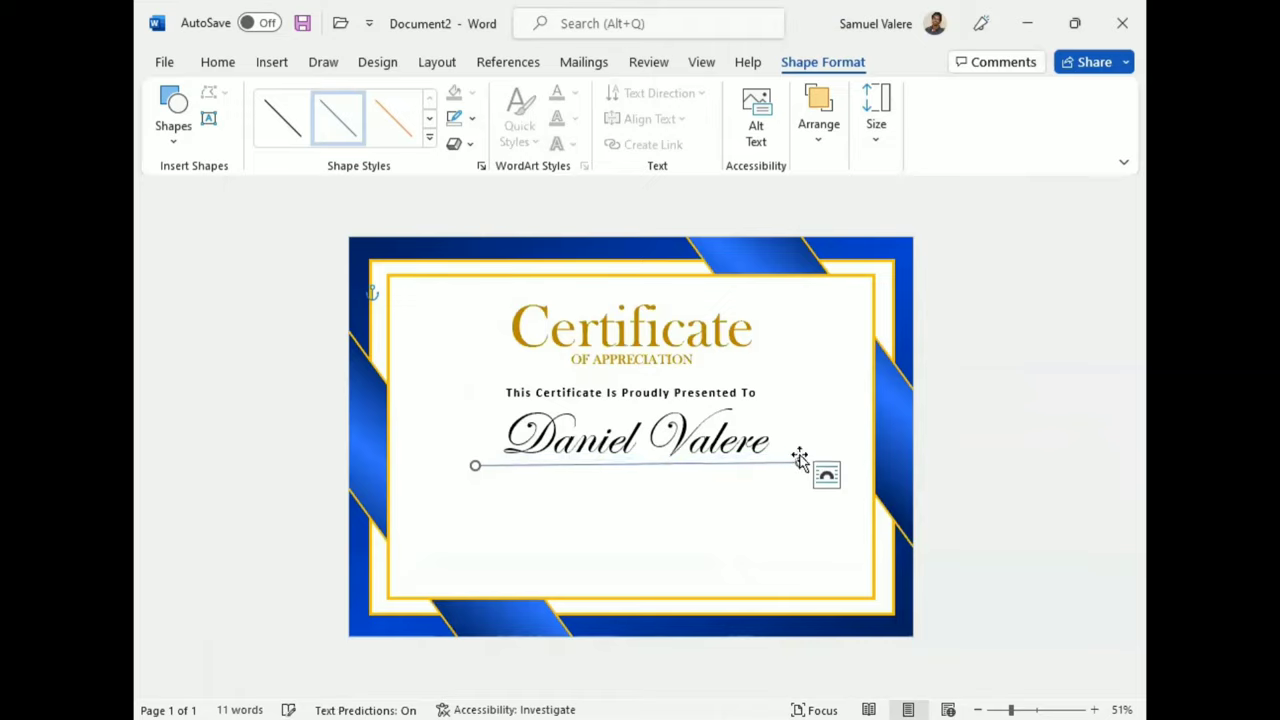
{"action": "key", "text": "Down"}
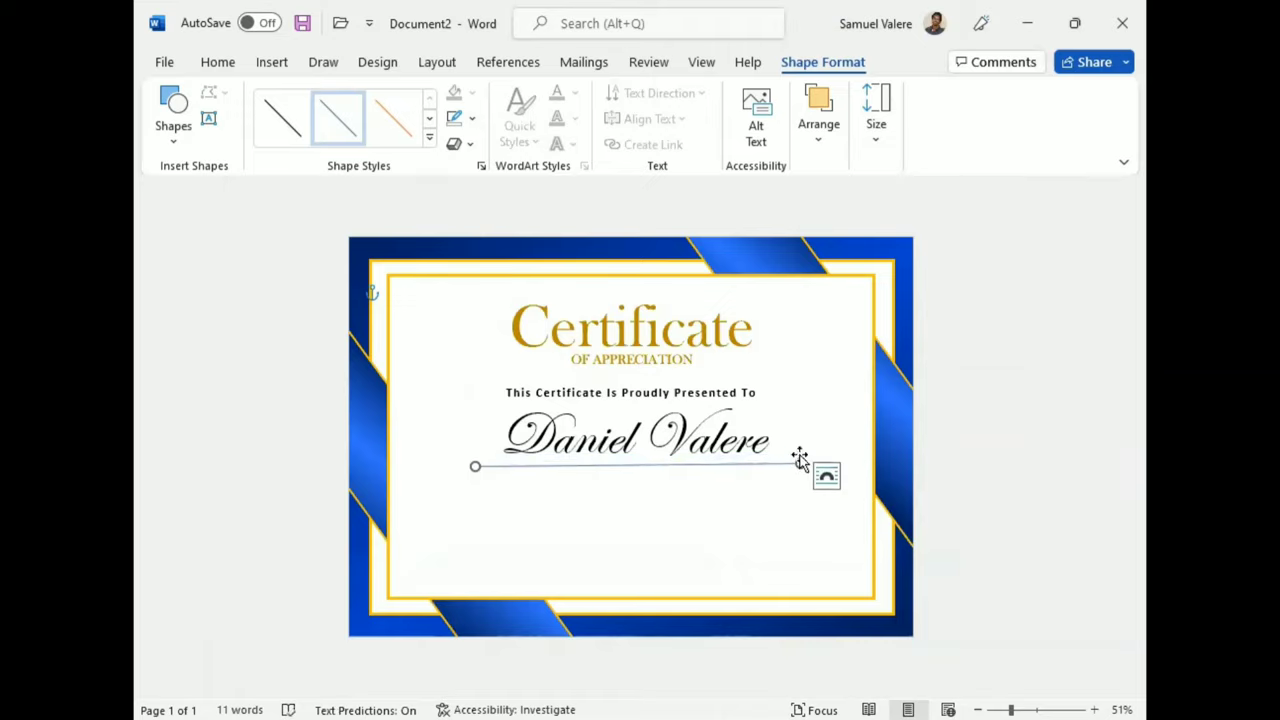
Make the signature line black and centre it horizontally on the certificate.
{"action": "left_click", "coordinate": [472, 118]}
{"action": "left_click", "coordinate": [469, 169]}
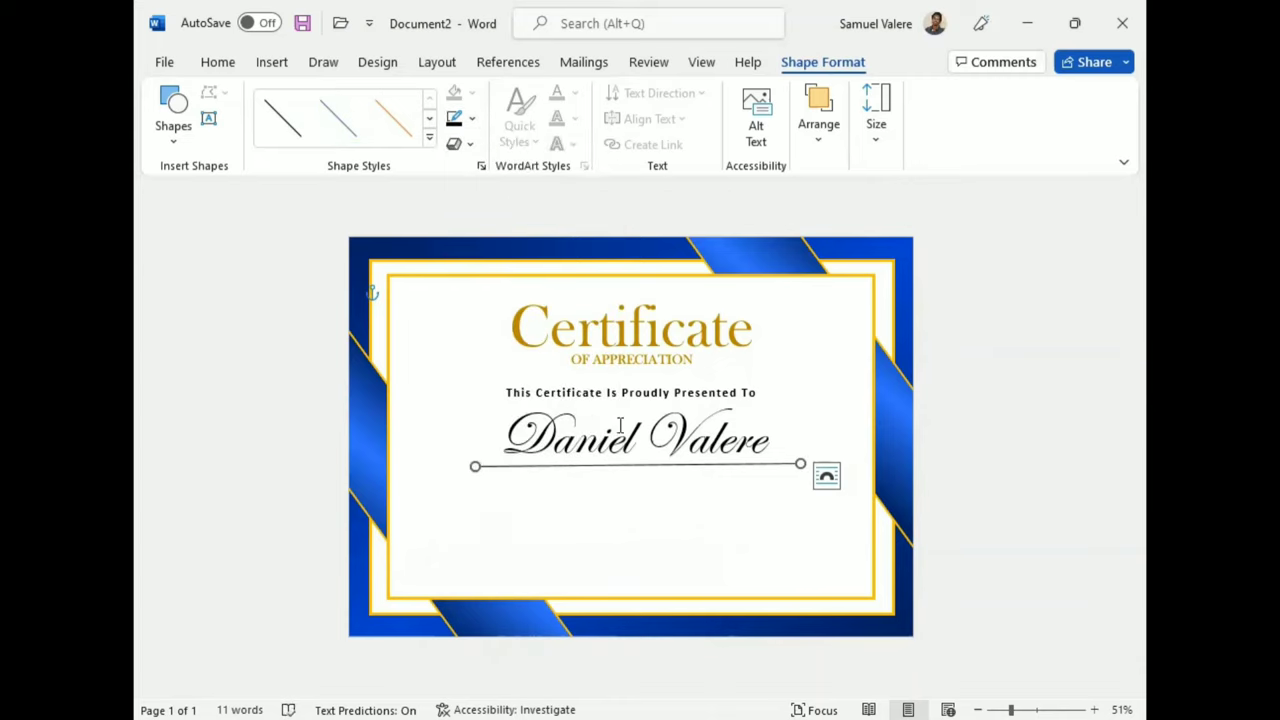
{"action": "left_click", "coordinate": [632, 440]}
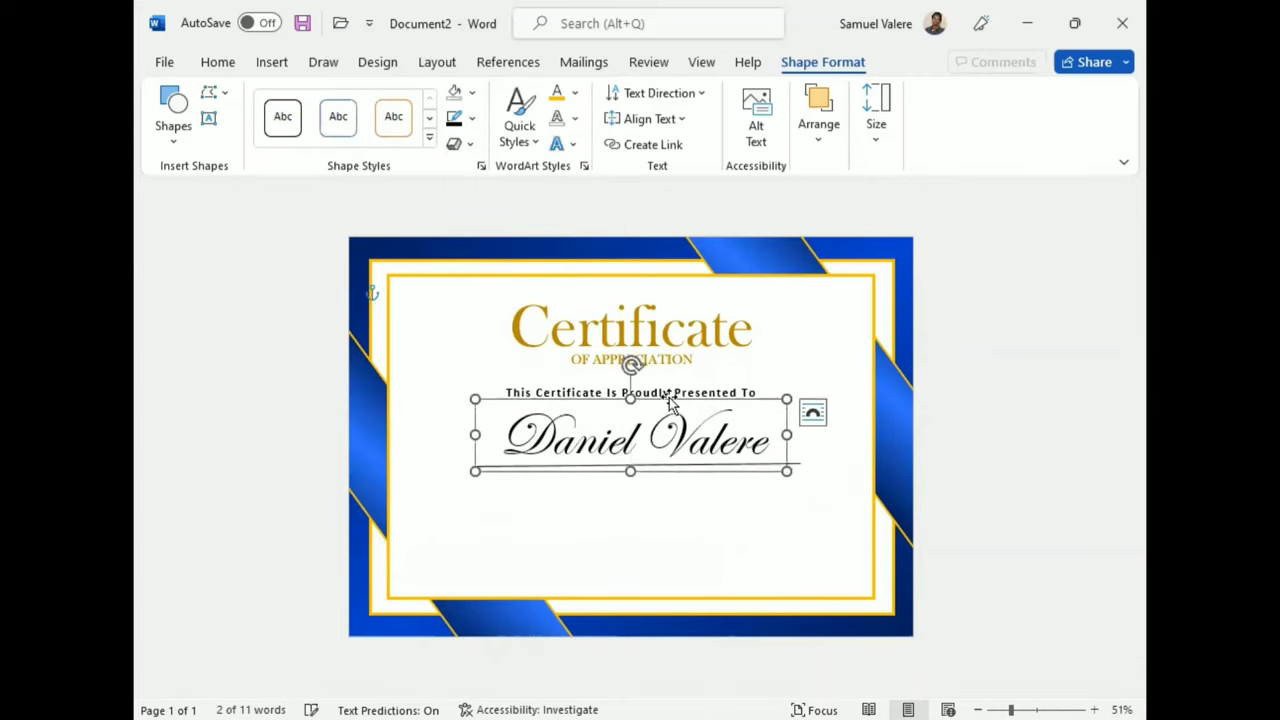
{"action": "left_click", "coordinate": [792, 466]}
{"action": "left_click_drag", "start_coordinate": [670, 470], "coordinate": [663, 470]}
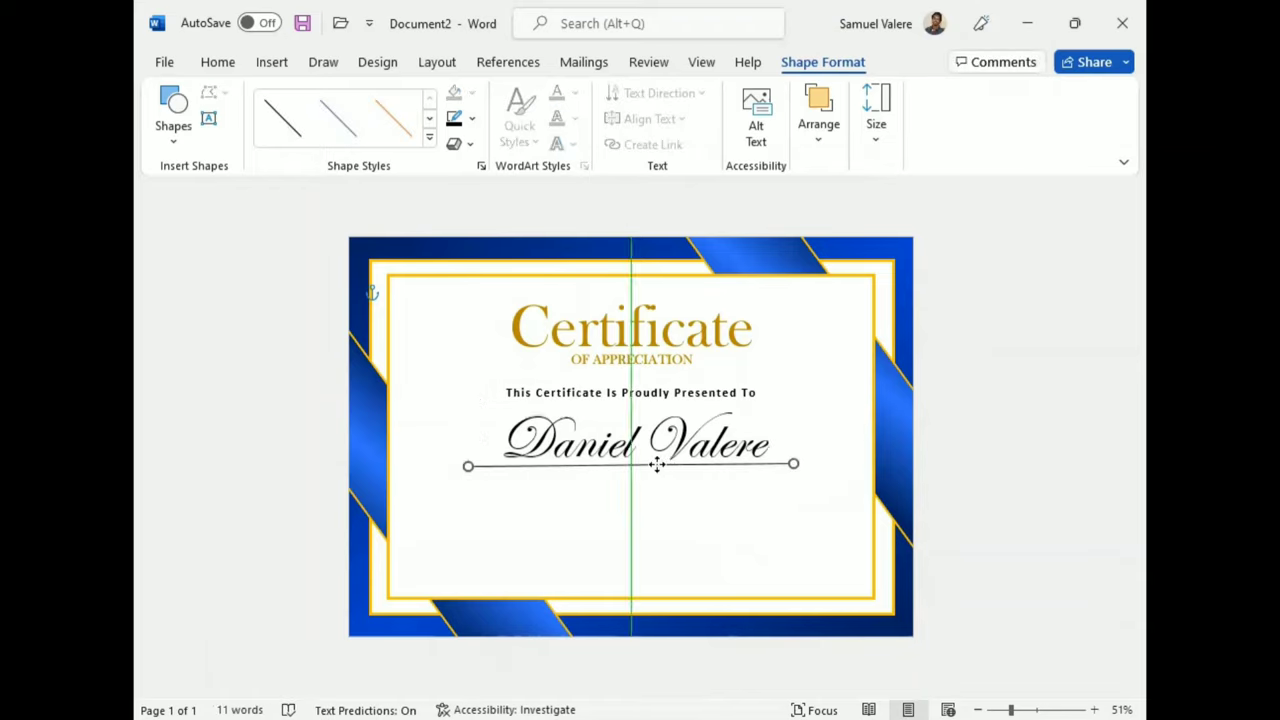
Draw a text box below the name line and paste the appreciation paragraph into it.
{"action": "left_click", "coordinate": [207, 120]}
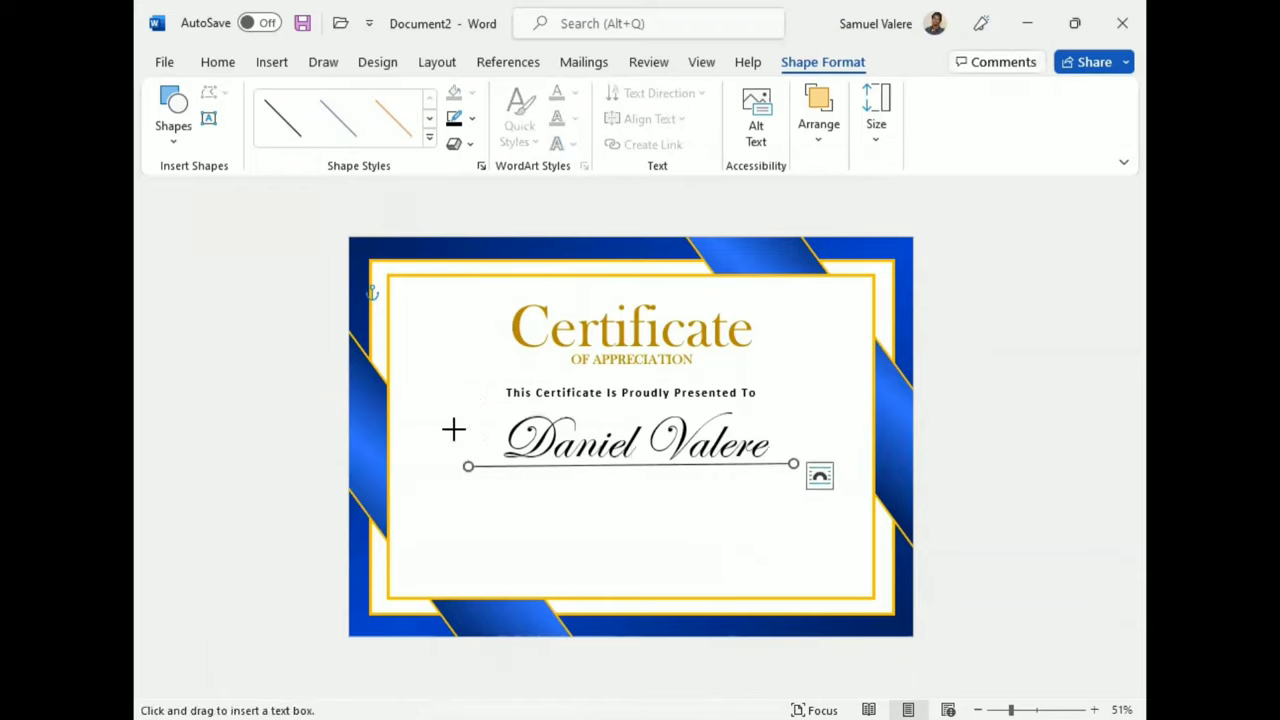
{"action": "left_click_drag", "start_coordinate": [482, 487], "coordinate": [787, 553]}
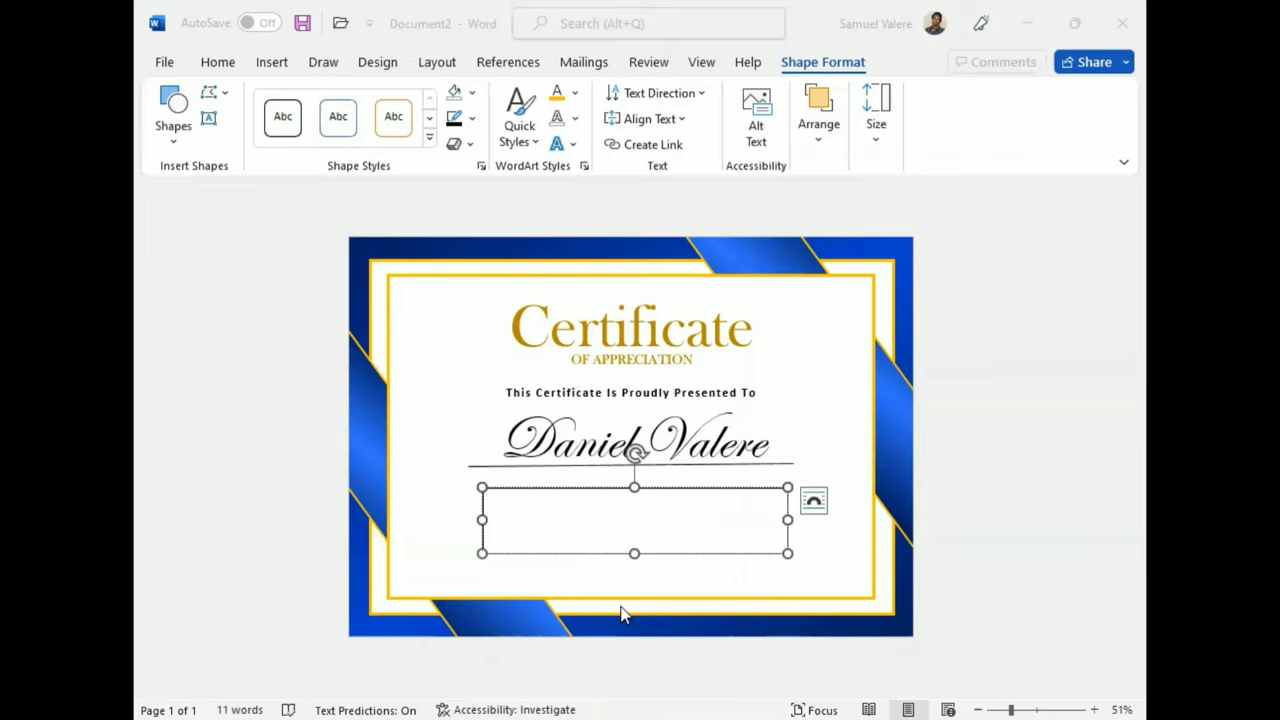
{"action": "left_click", "coordinate": [577, 511]}
{"action": "type", "text": "Only an exemplary employee impresses his boss on a daily basis. You are that employee. Thank you for setting such a great example for everyone in our company!"}
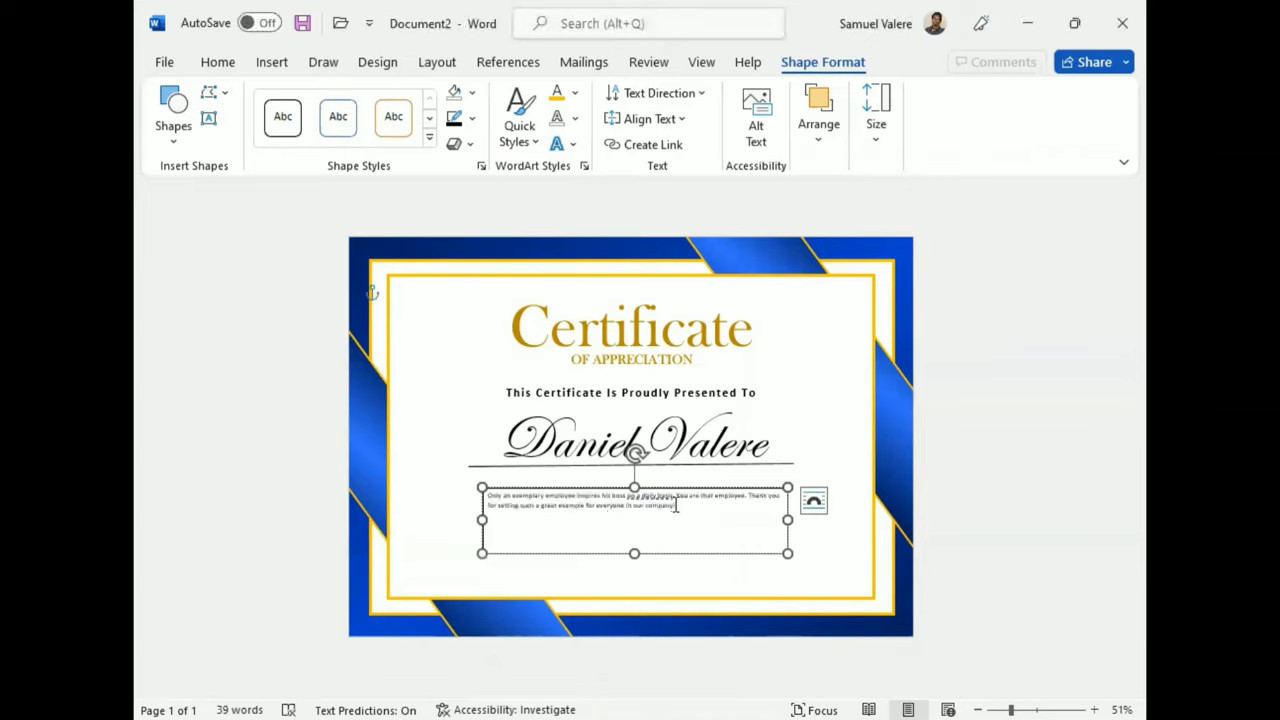
Centre the appreciation paragraph and set it in Baskerville Old Face.
{"action": "left_click_drag", "start_coordinate": [659, 507], "coordinate": [490, 496]}
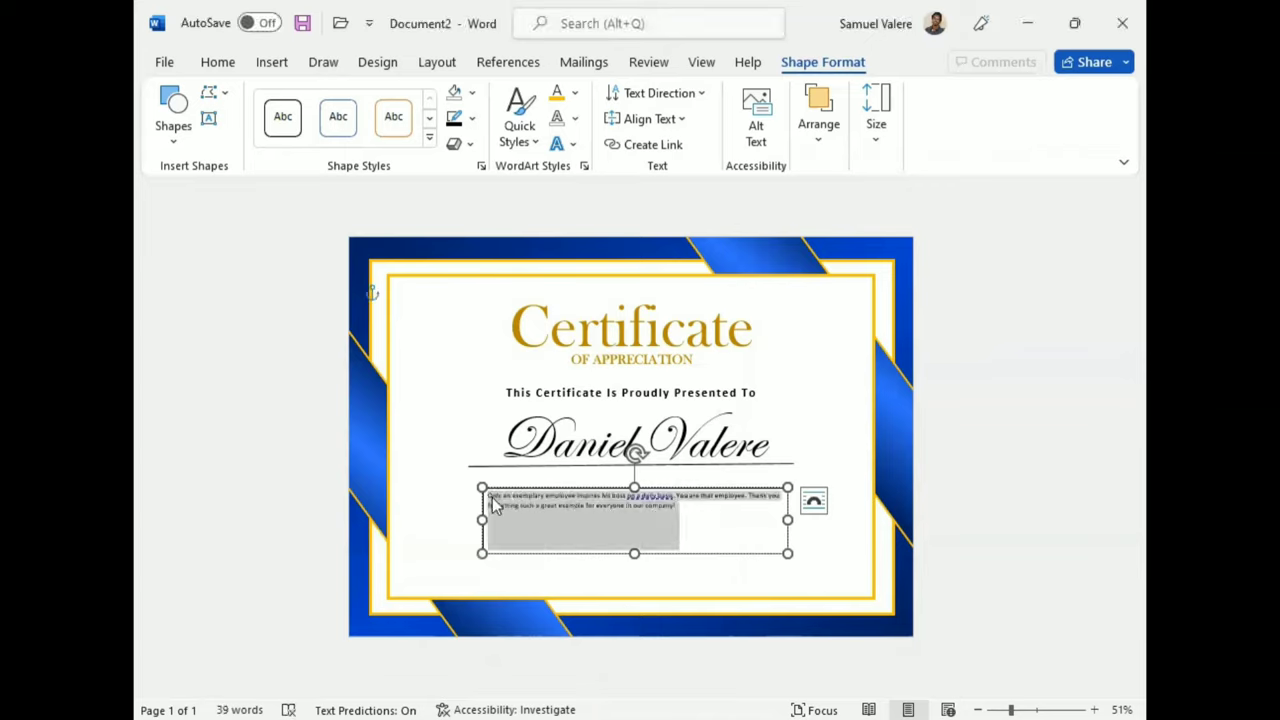
{"action": "left_click", "coordinate": [217, 62]}
{"action": "left_click", "coordinate": [561, 118]}
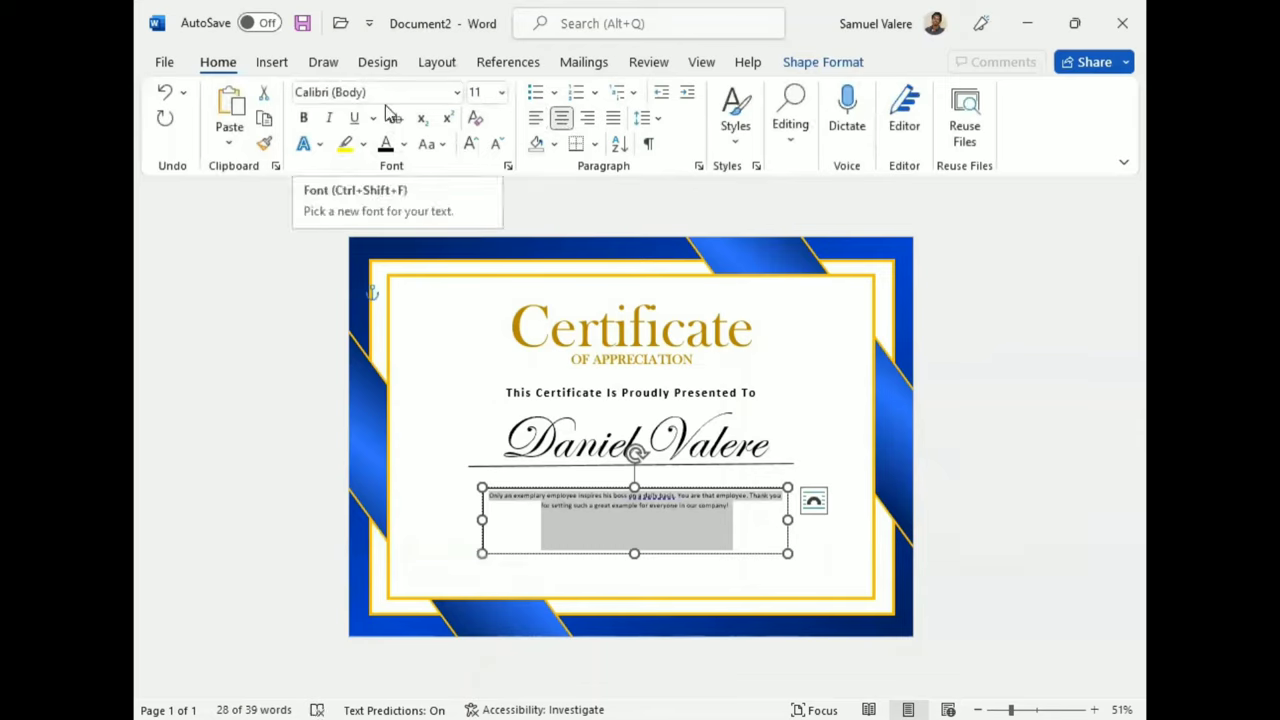
{"action": "left_click", "coordinate": [470, 145]}
{"action": "left_click", "coordinate": [470, 145]}
{"action": "left_click", "coordinate": [470, 145]}
{"action": "left_click", "coordinate": [382, 92]}
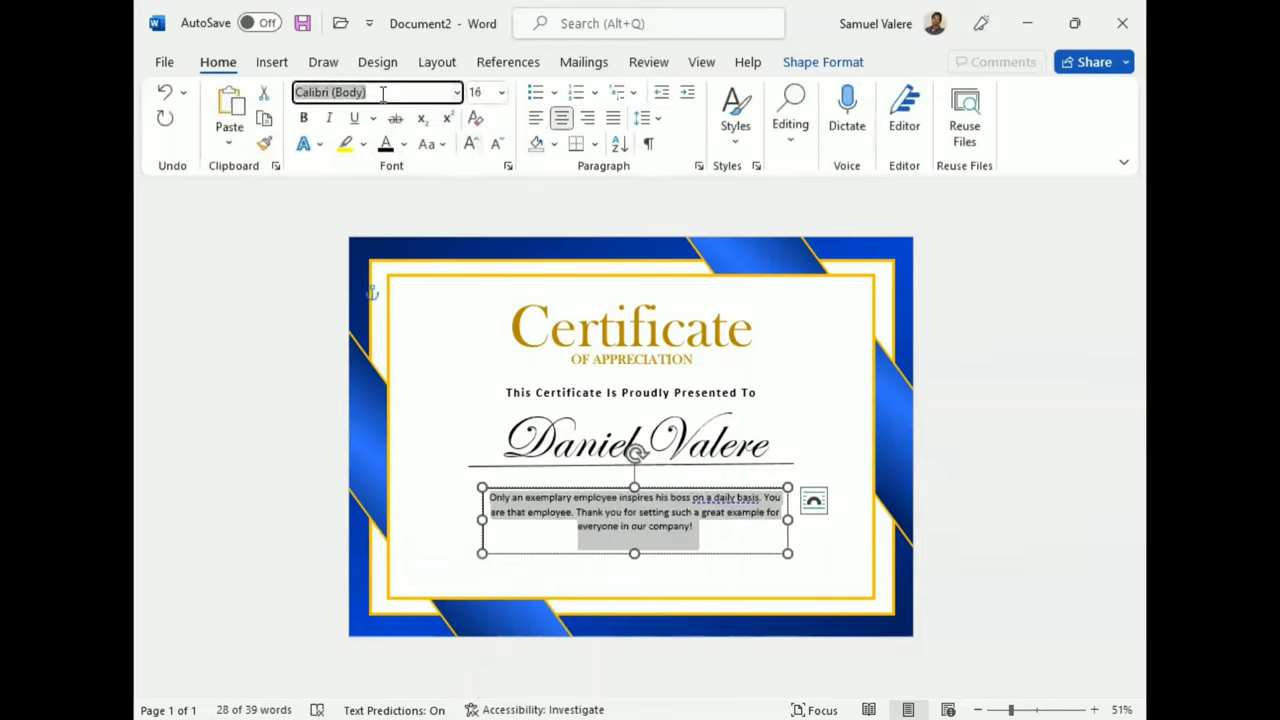
{"action": "type", "text": "Baskerville Old Face"}
{"action": "key", "text": "Return"}
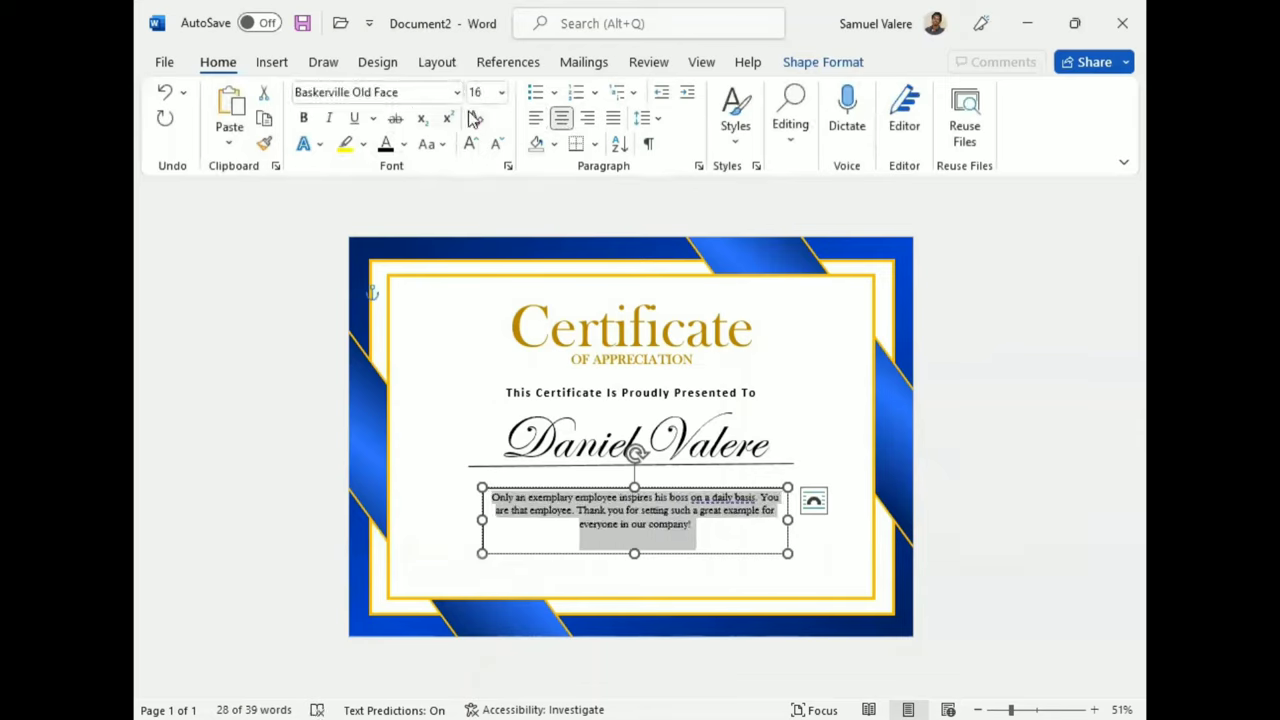
Enlarge the message to 20 pt, widen its box, and centre it under the name.
{"action": "left_click", "coordinate": [471, 147]}
{"action": "left_click", "coordinate": [471, 147]}
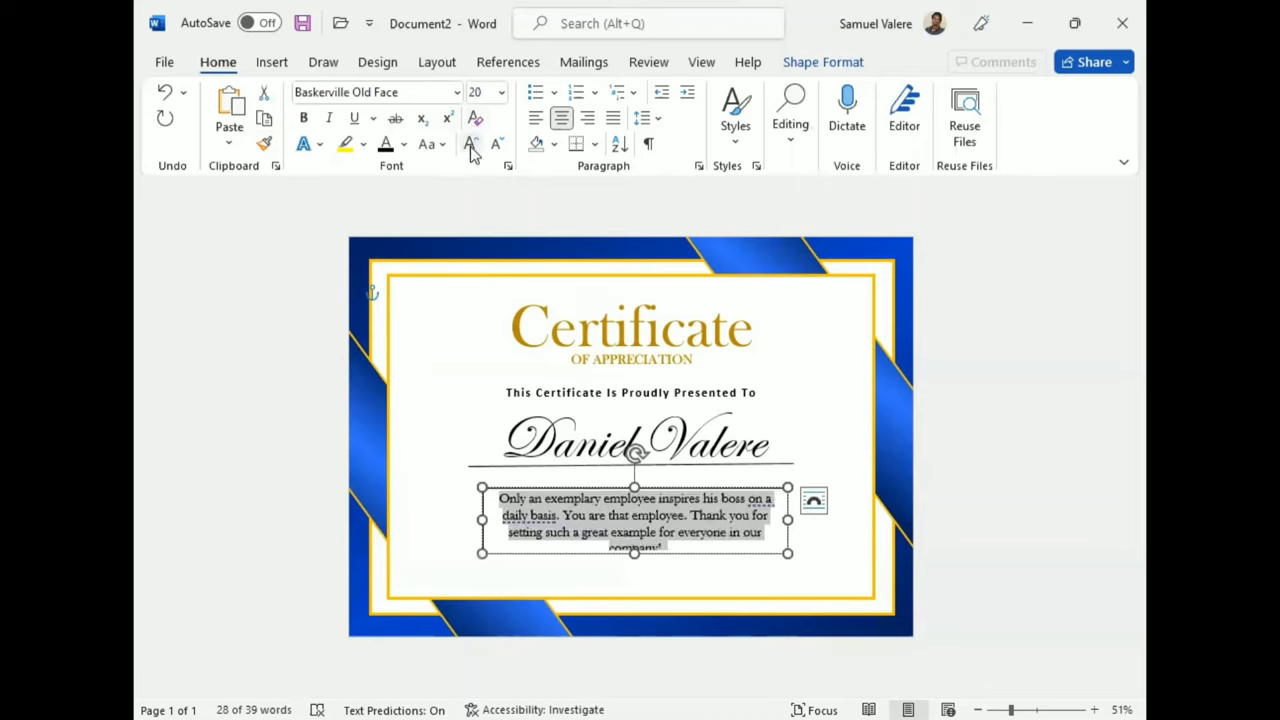
{"action": "left_click_drag", "start_coordinate": [788, 519], "coordinate": [818, 519]}
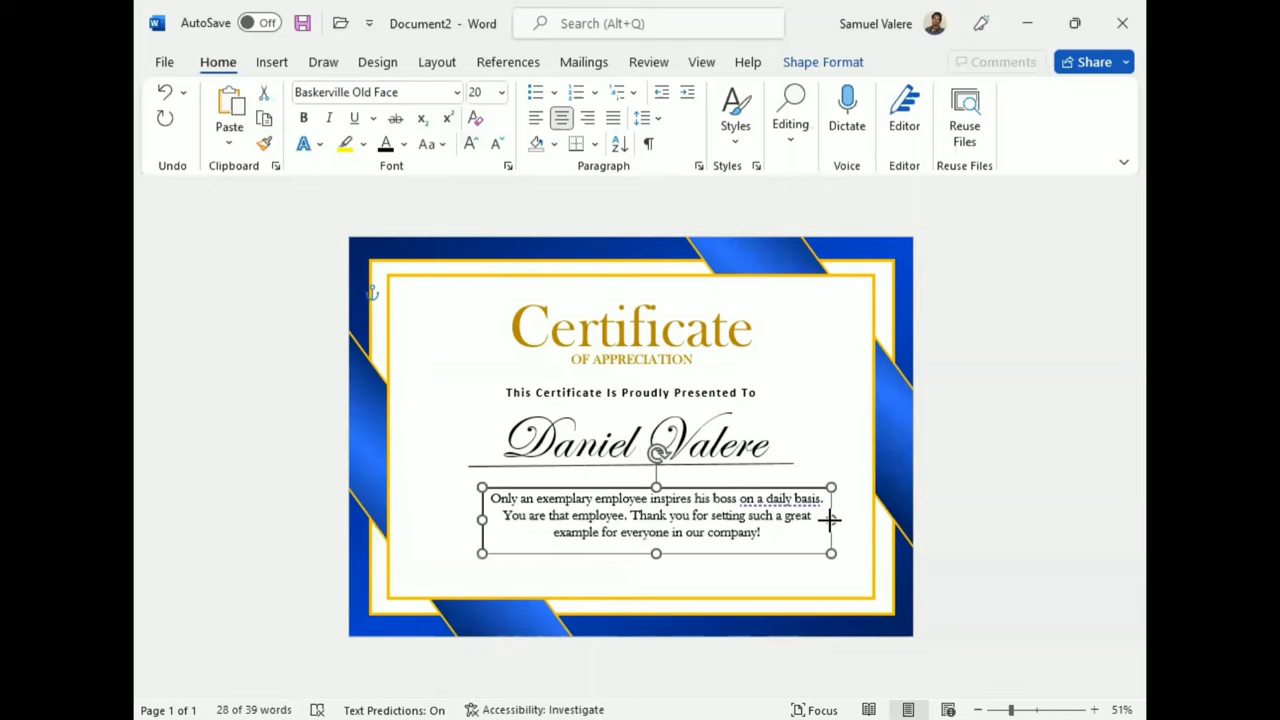
{"action": "left_click", "coordinate": [829, 518]}
{"action": "left_click_drag", "start_coordinate": [645, 490], "coordinate": [613, 482]}
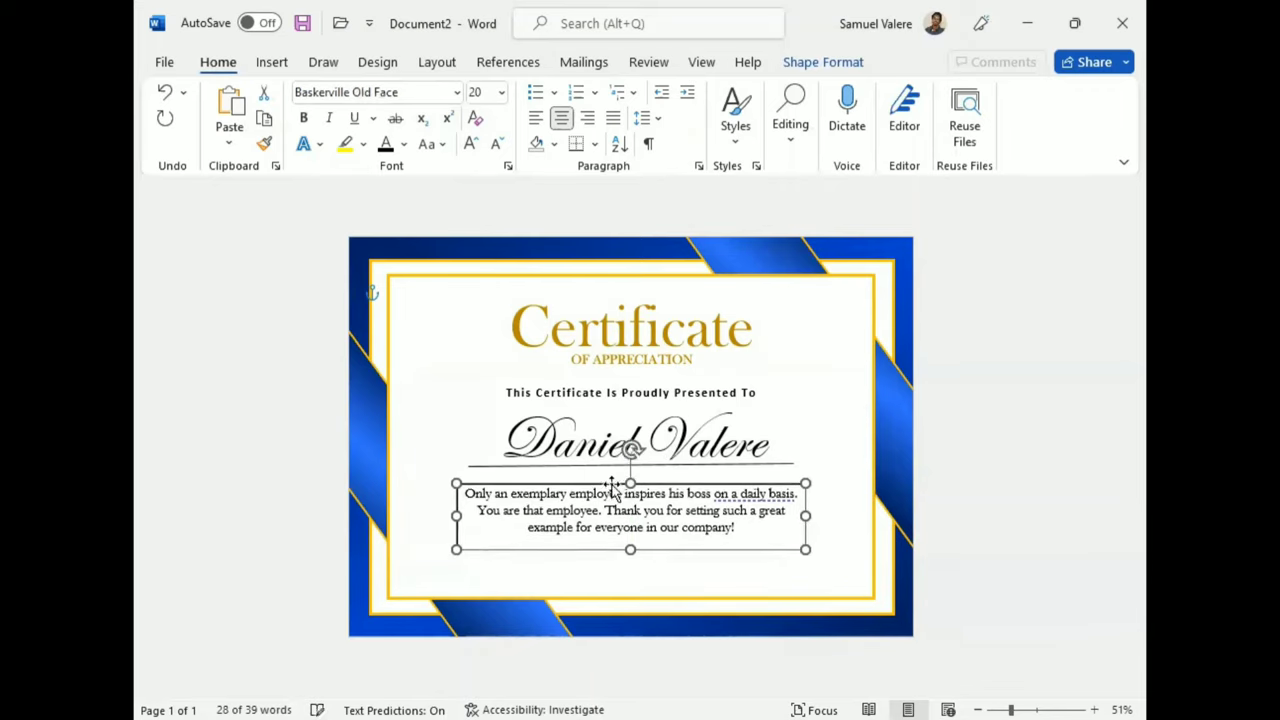
Set the message box to No Outline and No Fill.
{"action": "left_click", "coordinate": [822, 62]}
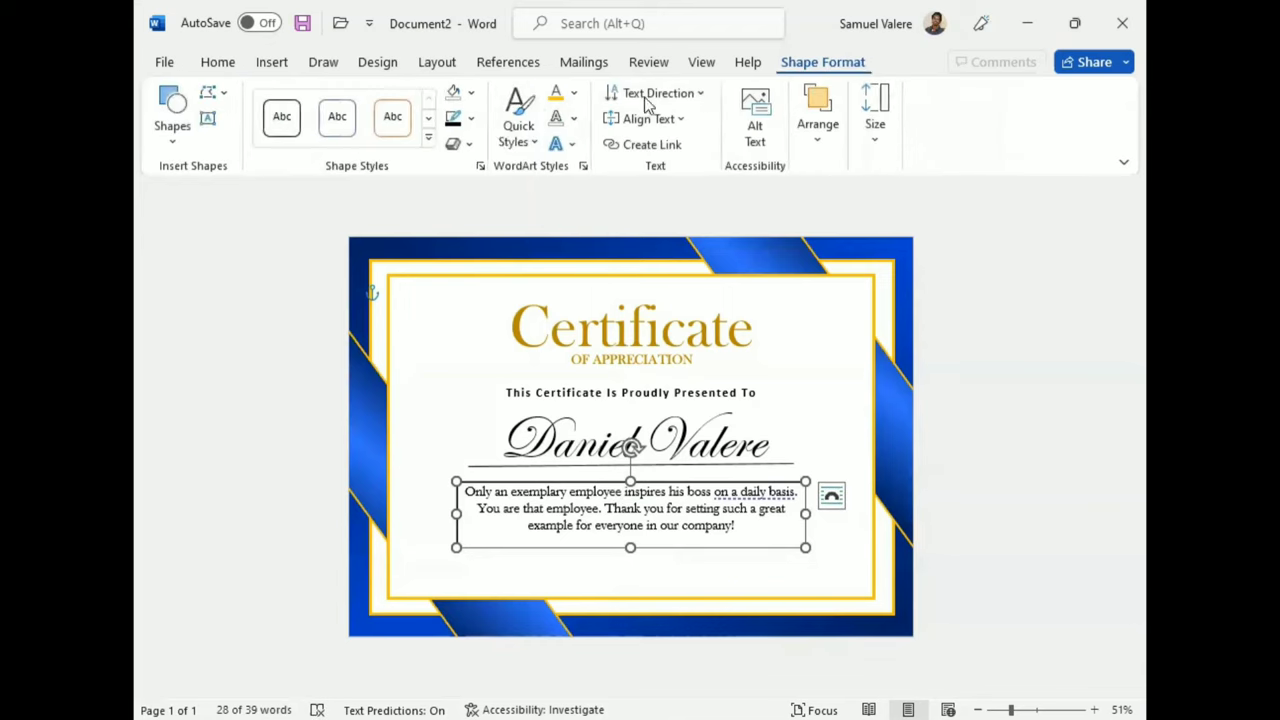
{"action": "left_click", "coordinate": [472, 118]}
{"action": "left_click", "coordinate": [462, 394]}
{"action": "left_click", "coordinate": [472, 92]}
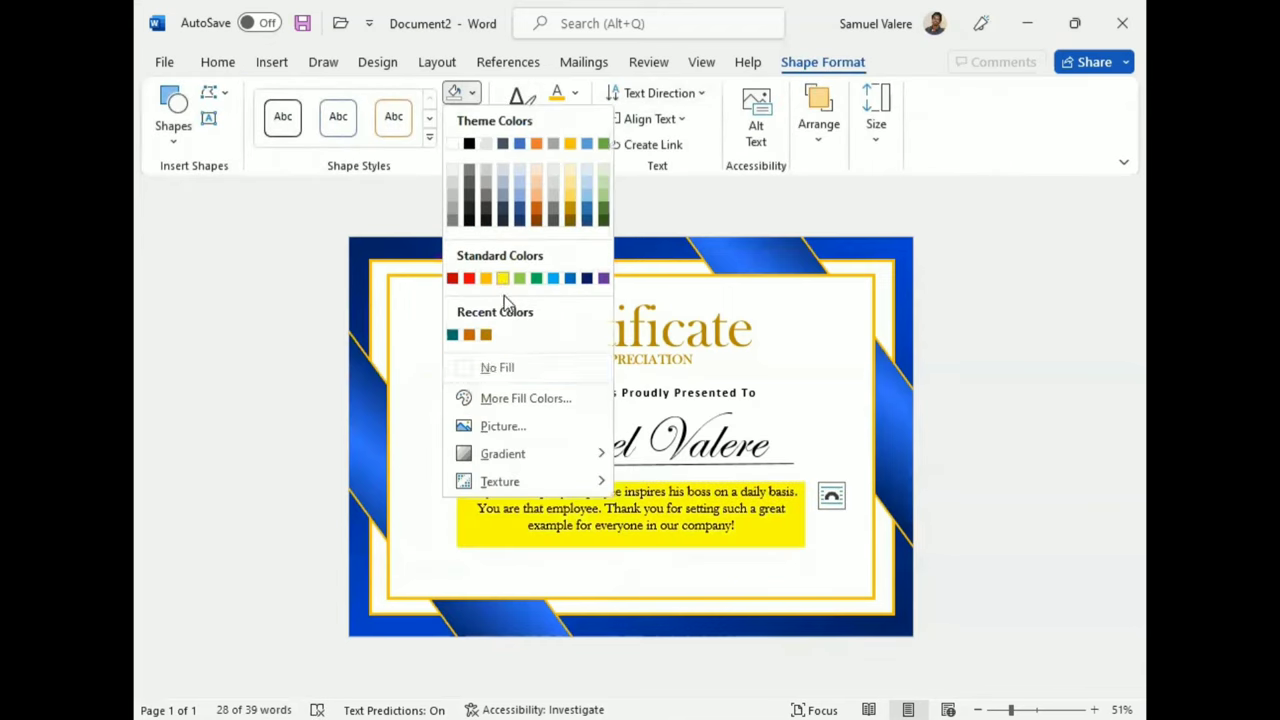
{"action": "left_click", "coordinate": [465, 372]}
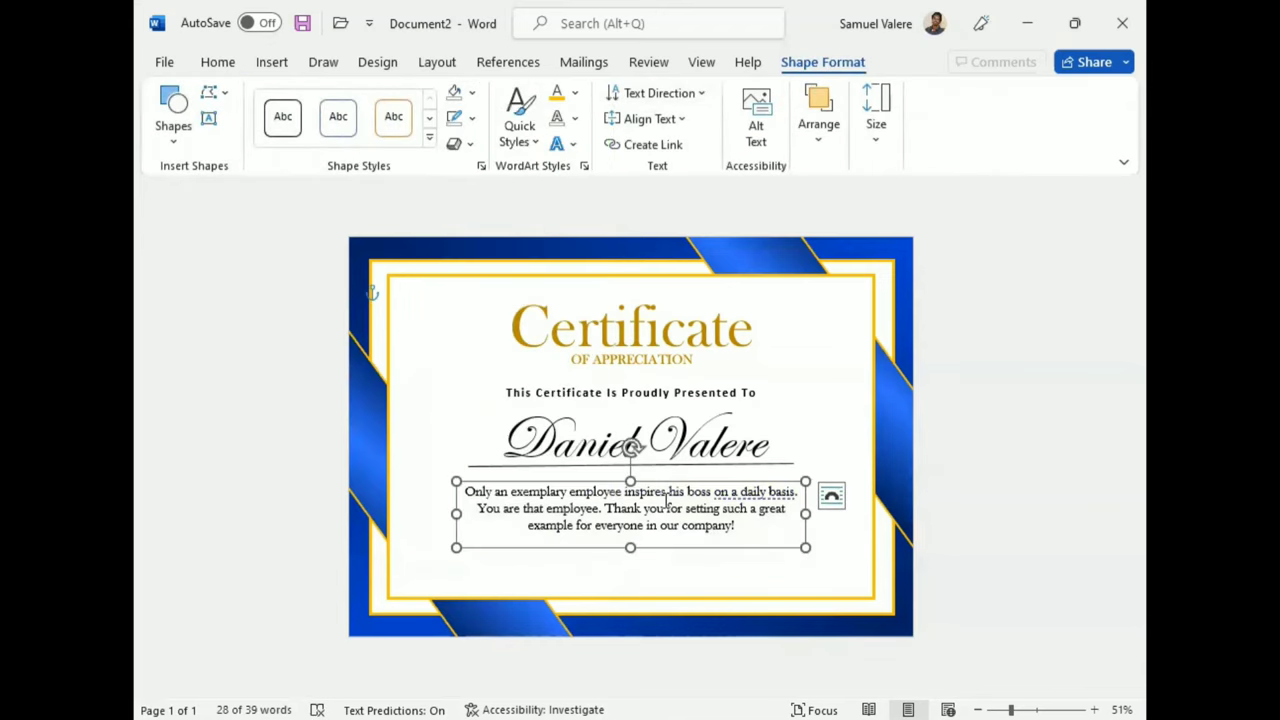
Dismiss the Editor suggestion for 'on a daily basis' and reselect the message box.
{"action": "left_click", "coordinate": [737, 492]}
{"action": "left_click", "coordinate": [723, 607]}
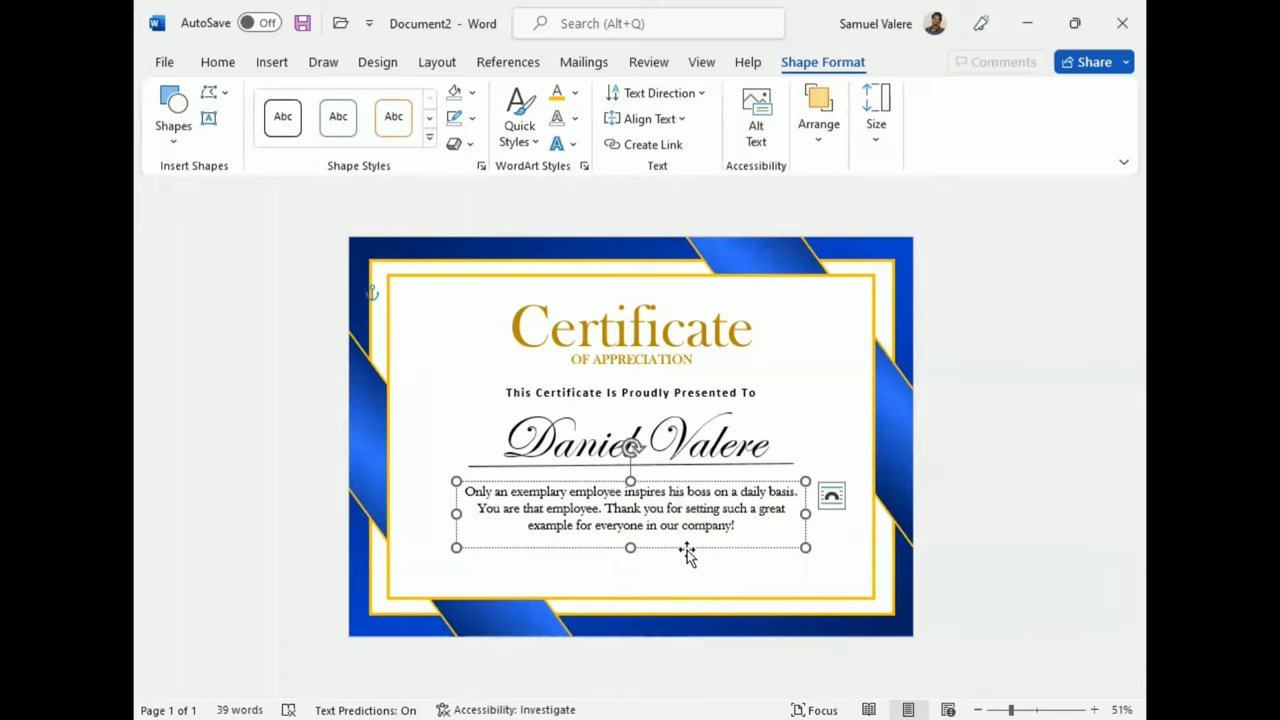
{"action": "left_click", "coordinate": [679, 578]}
{"action": "left_click", "coordinate": [640, 548]}
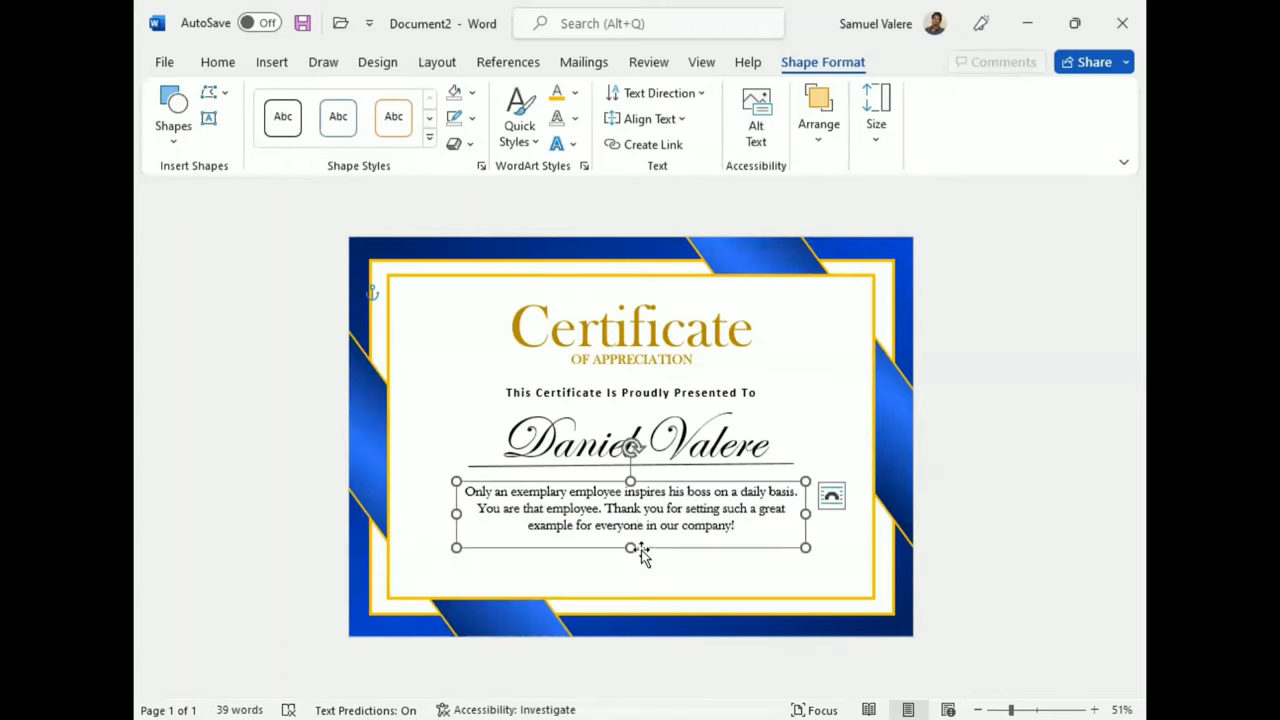
Draw a short horizontal line near the bottom-left of the certificate and settle its position.
{"action": "left_click", "coordinate": [173, 122]}
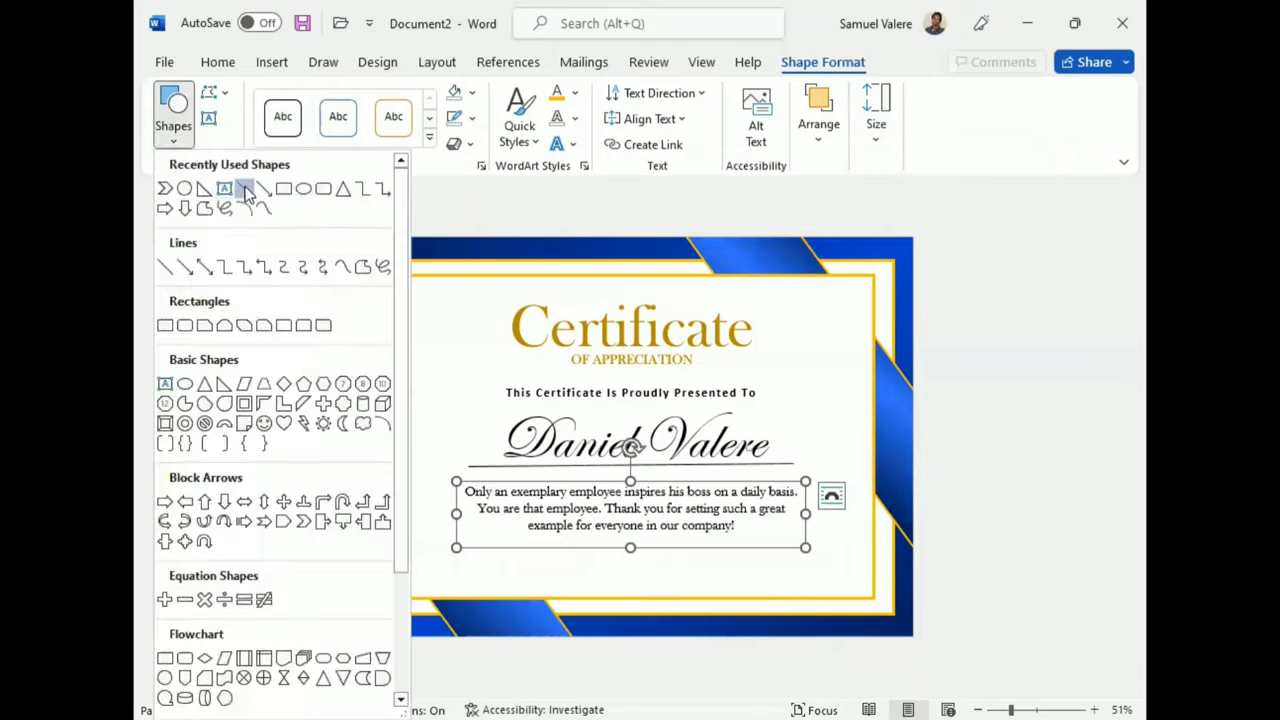
{"action": "left_click", "coordinate": [235, 192]}
{"action": "left_click_drag", "start_coordinate": [447, 571], "coordinate": [530, 572]}
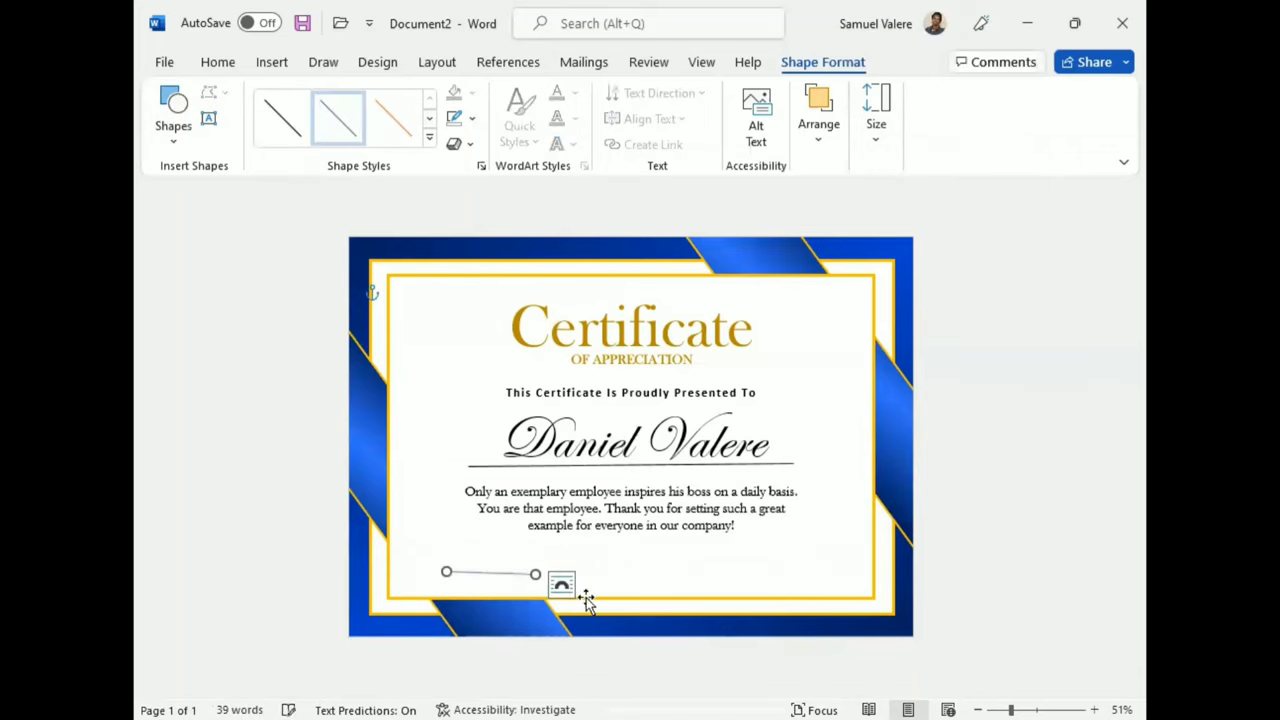
{"action": "left_click_drag", "start_coordinate": [494, 573], "coordinate": [525, 467]}
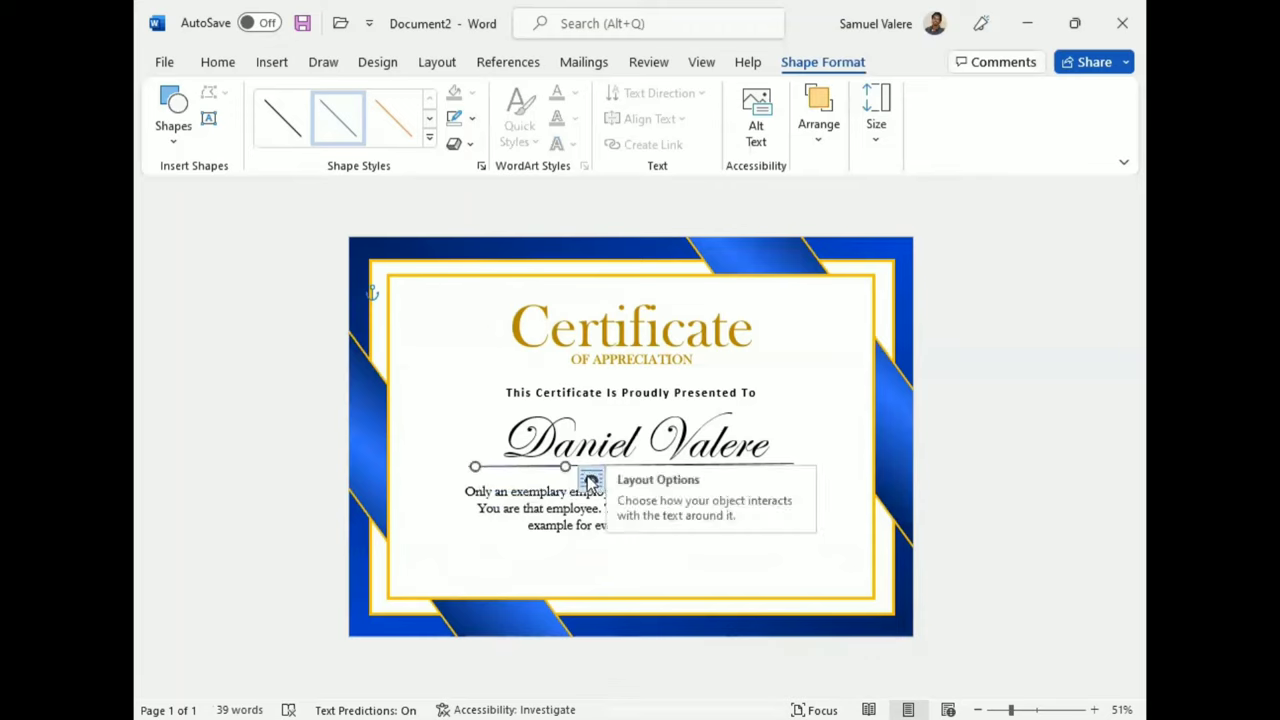
{"action": "key", "text": "ctrl+z"}
{"action": "key", "text": "ctrl+z"}
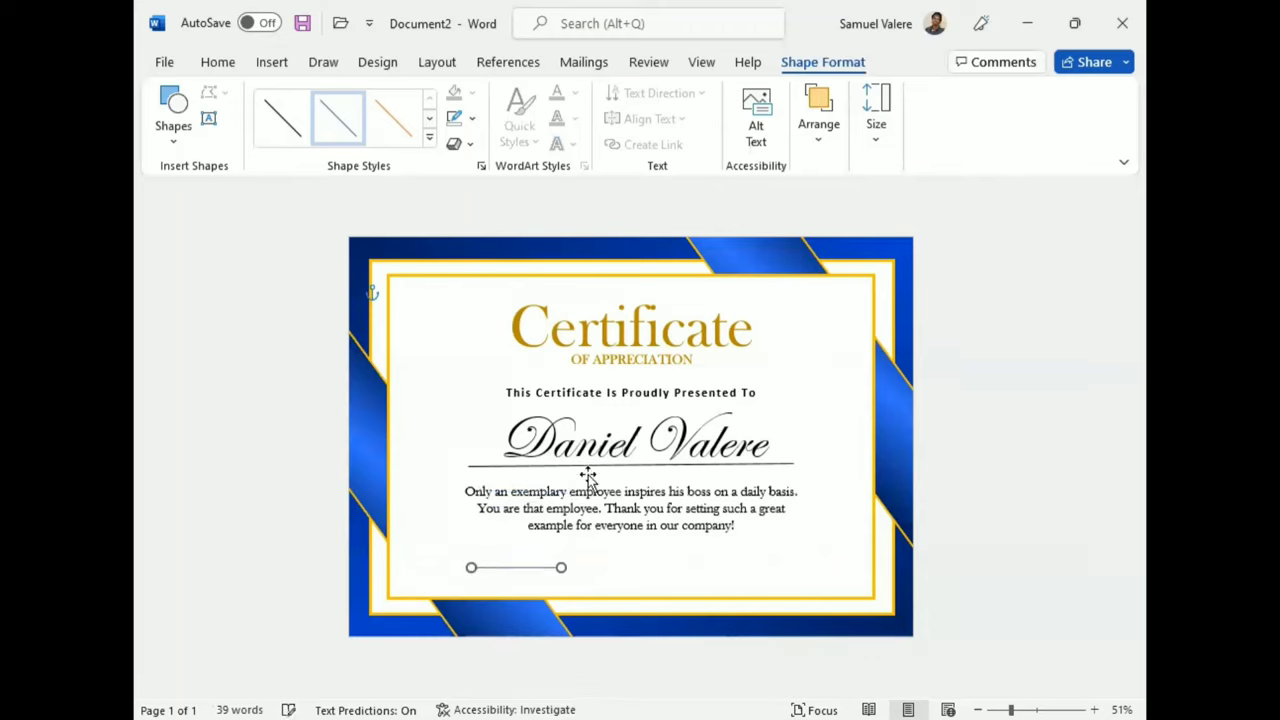
{"action": "key", "text": "ctrl+z"}
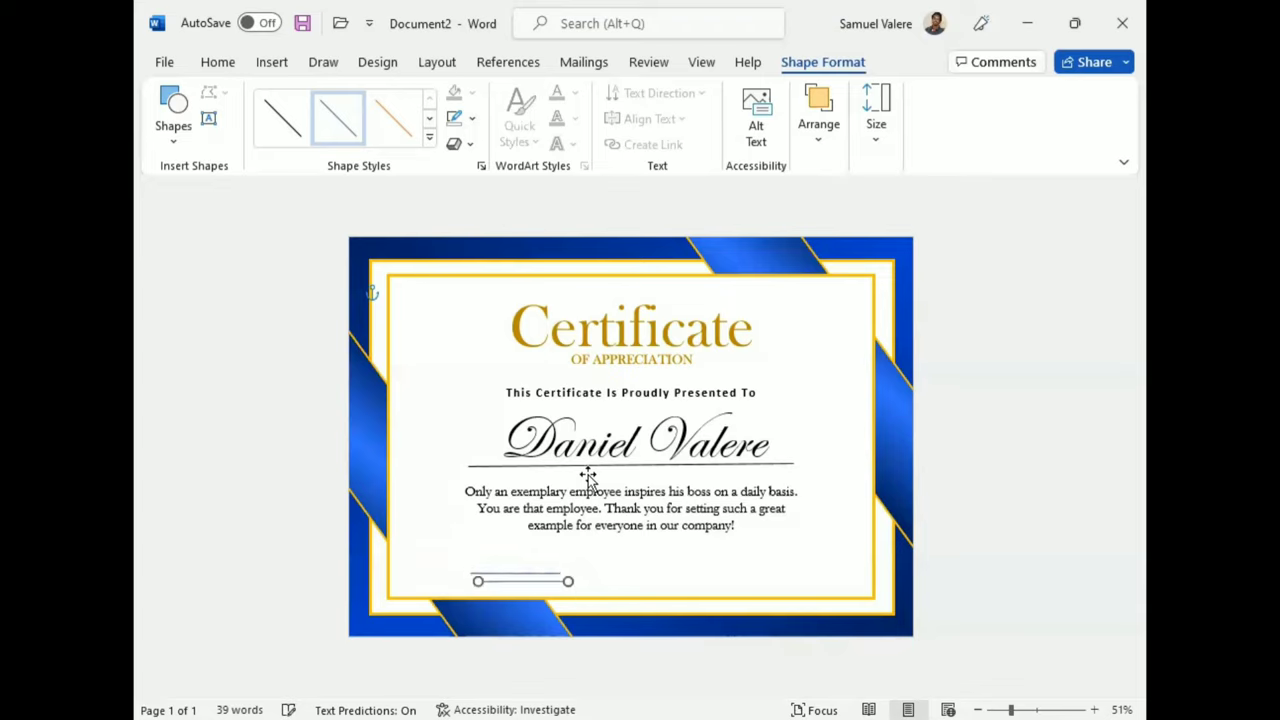
{"action": "key", "text": "ctrl+z"}
{"action": "key", "text": "ctrl+z"}
{"action": "key", "text": "ctrl+z"}
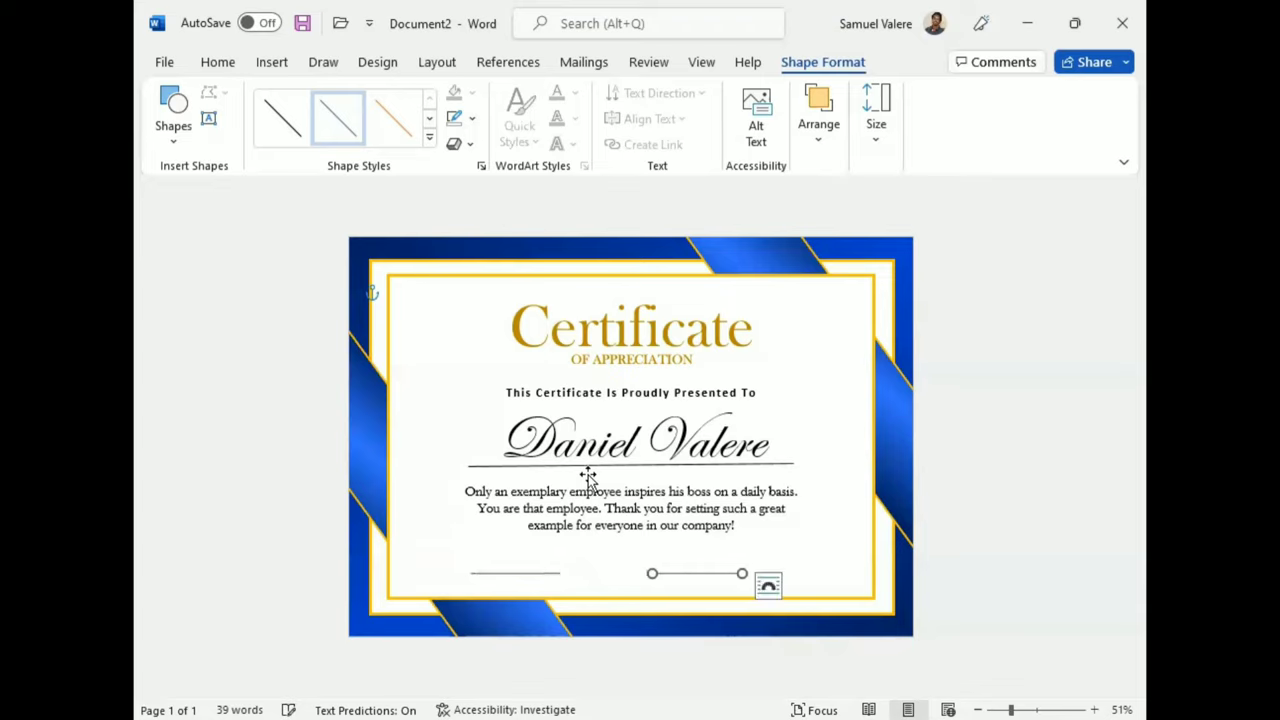
{"action": "key", "text": "ctrl+z"}
{"action": "key", "text": "ctrl+z"}
{"action": "key", "text": "ctrl+z"}
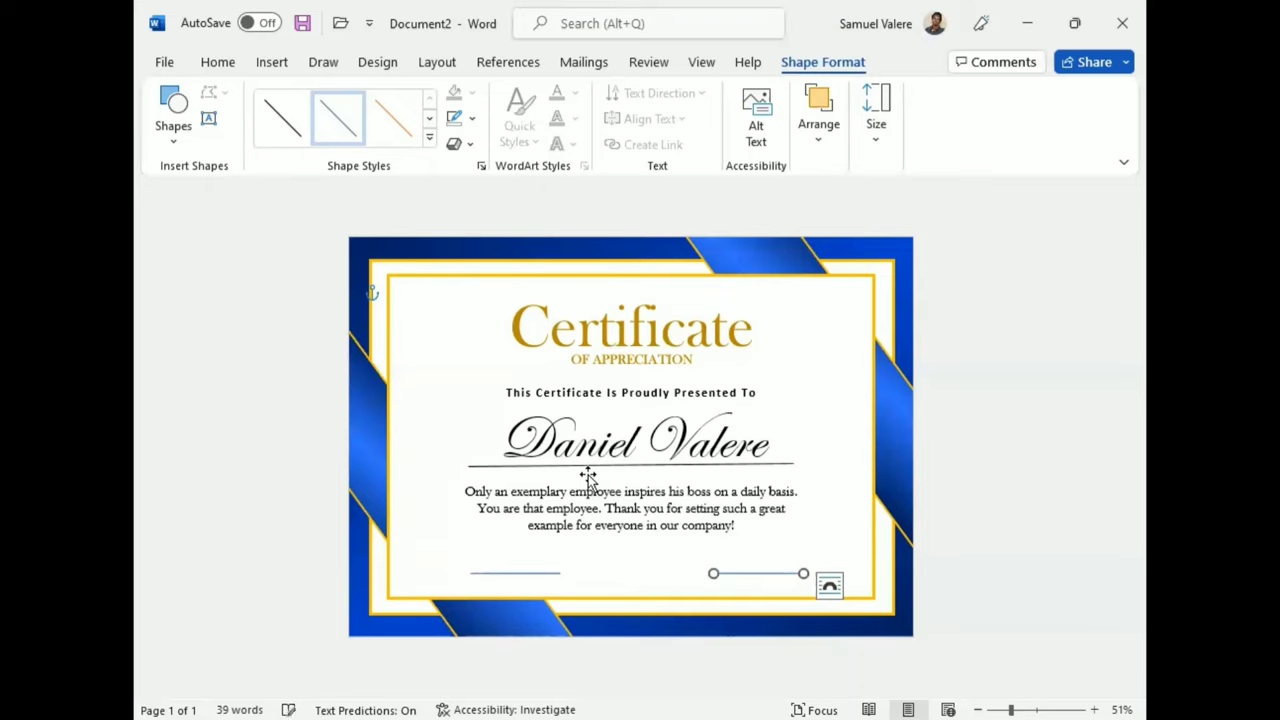
{"action": "key", "text": "ctrl+z"}
Select the left and right lines together and make their outline black.
{"action": "left_click", "coordinate": [509, 574]}
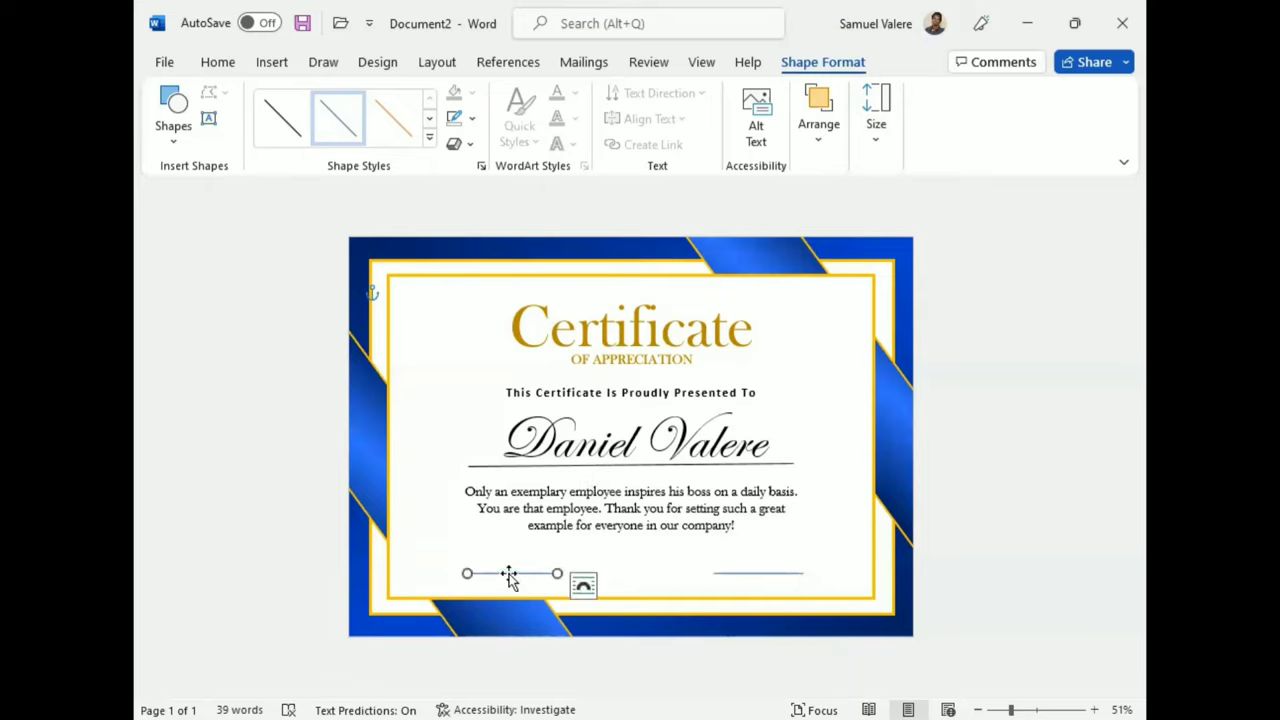
{"action": "left_click", "coordinate": [731, 574], "text": "shift"}
{"action": "left_click", "coordinate": [471, 118]}
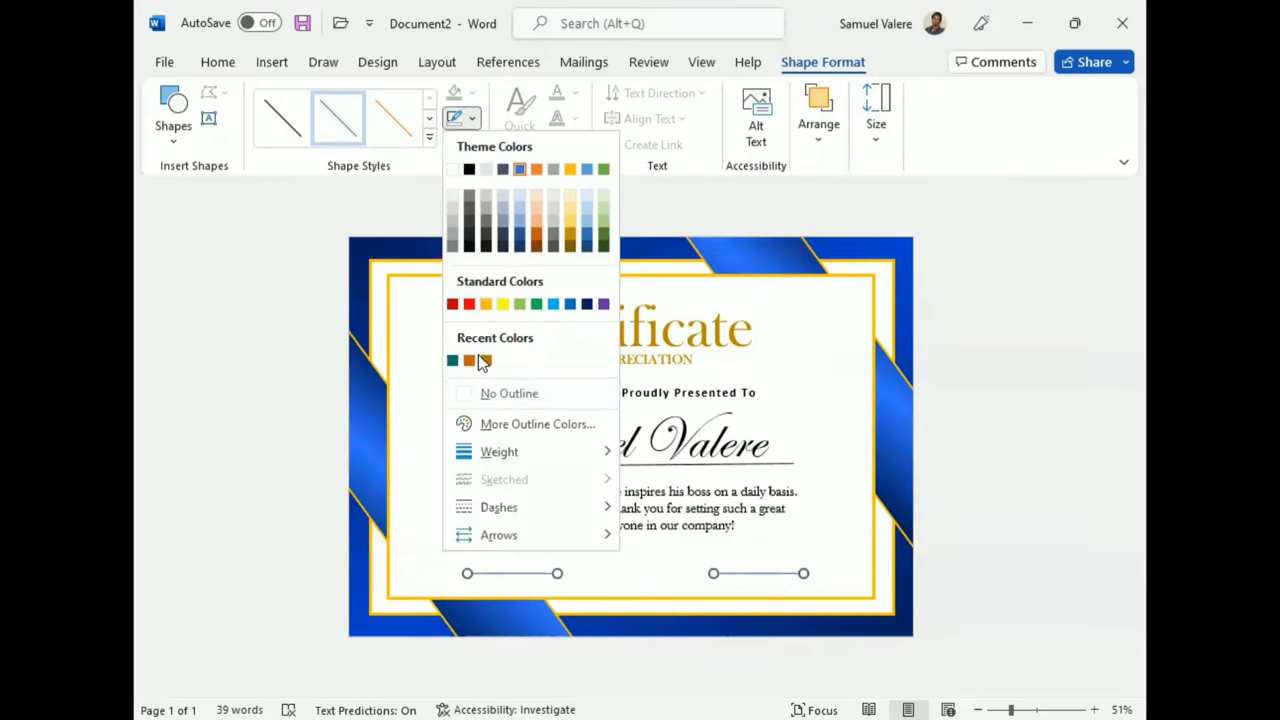
{"action": "left_click", "coordinate": [469, 170]}
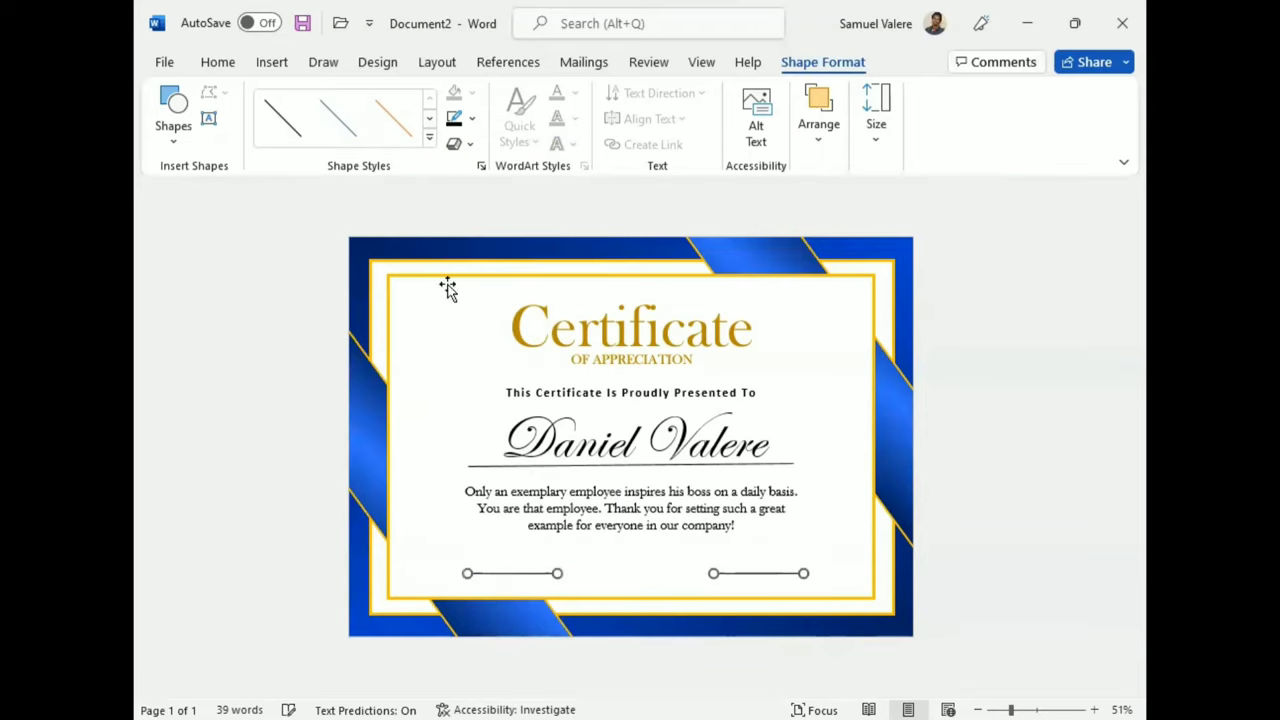
{"action": "left_click", "coordinate": [208, 118]}
Add an outline-free 'Date' label under the left line in 14 pt Baskerville Old Face.
{"action": "left_click_drag", "start_coordinate": [478, 577], "coordinate": [540, 594]}
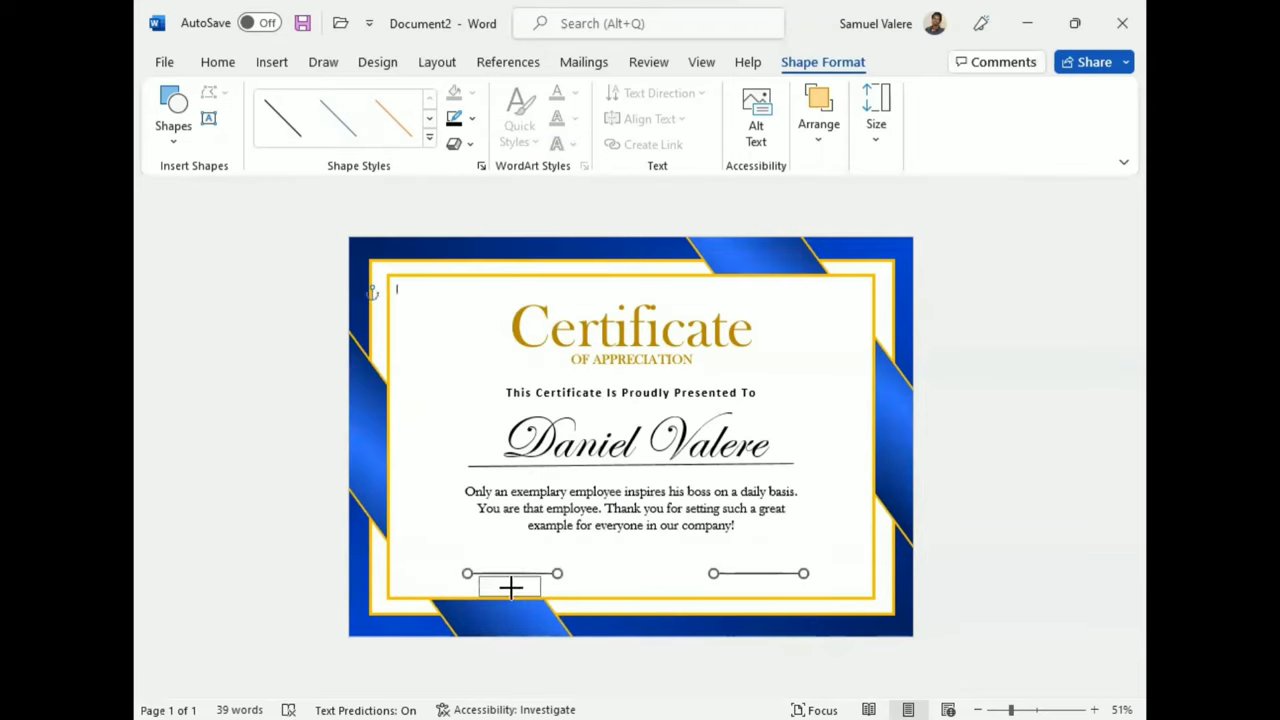
{"action": "type", "text": "Date"}
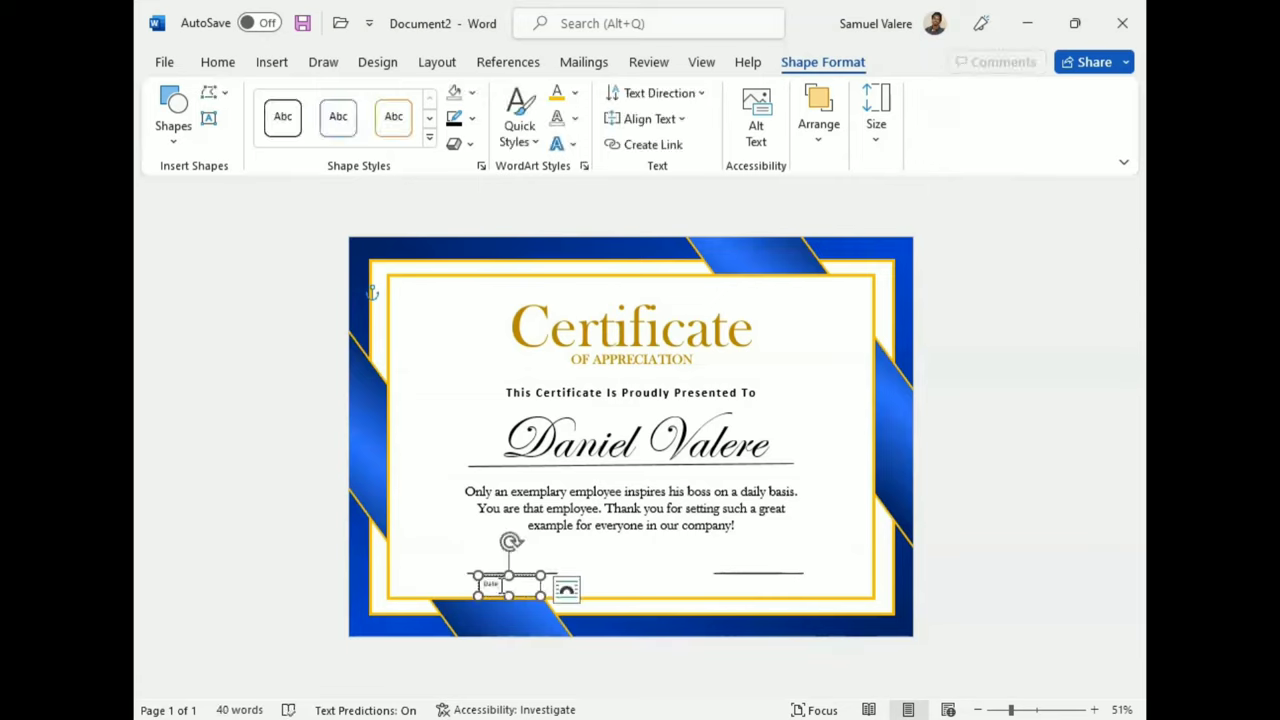
{"action": "double_click", "coordinate": [490, 584]}
{"action": "left_click", "coordinate": [540, 522]}
{"action": "type", "text": "Baskerville Old Face"}
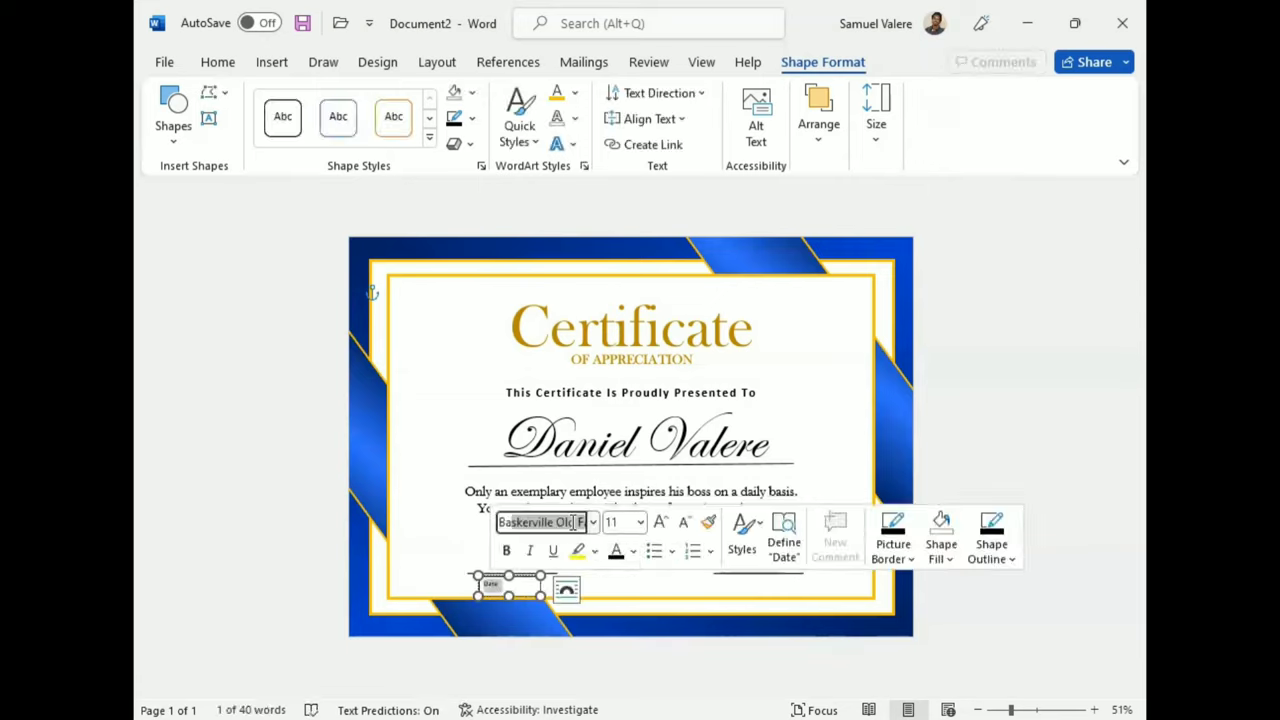
{"action": "left_click", "coordinate": [661, 524]}
{"action": "left_click", "coordinate": [661, 524]}
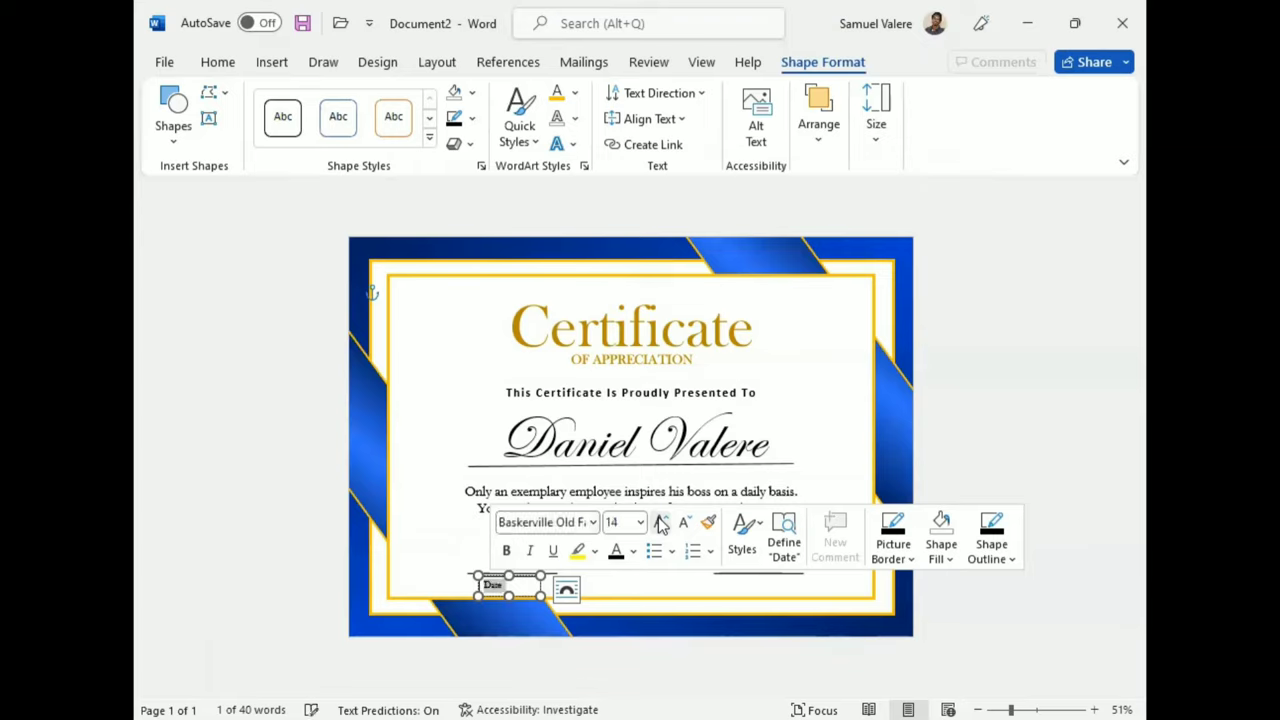
{"action": "left_click_drag", "start_coordinate": [540, 596], "coordinate": [513, 596]}
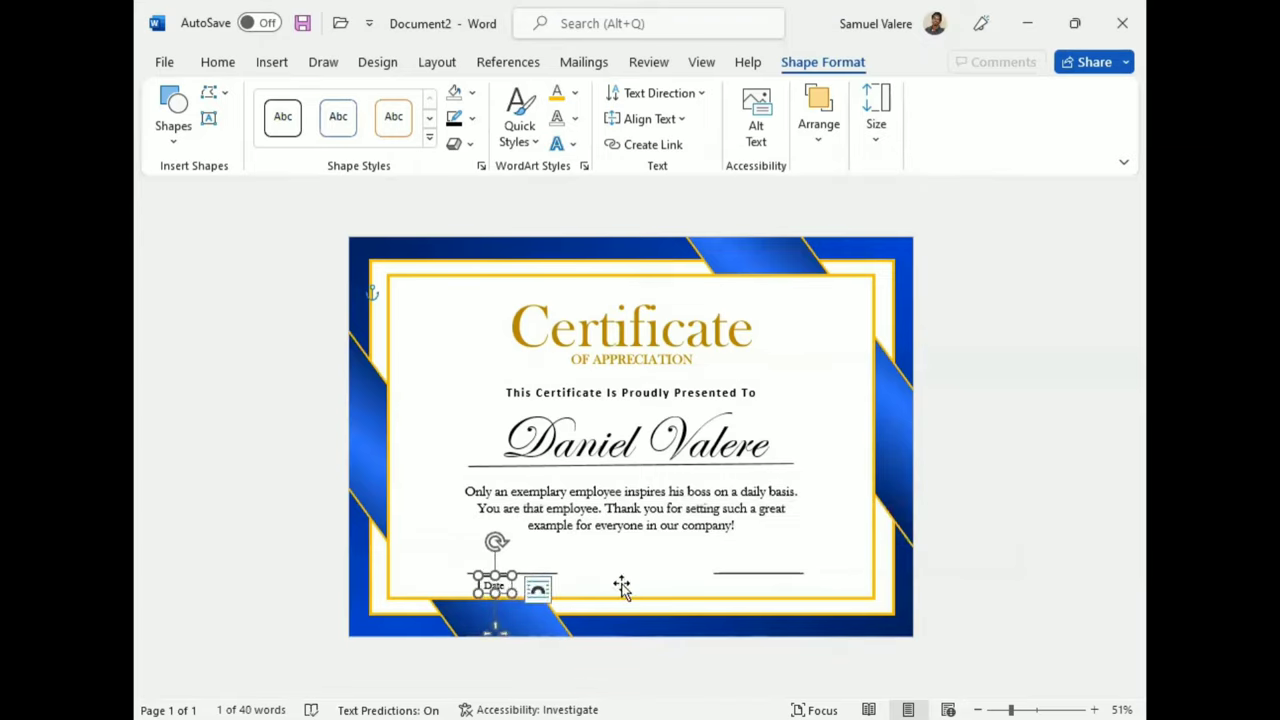
{"action": "key", "text": "Right"}
{"action": "key", "text": "Right"}
{"action": "key", "text": "Right"}
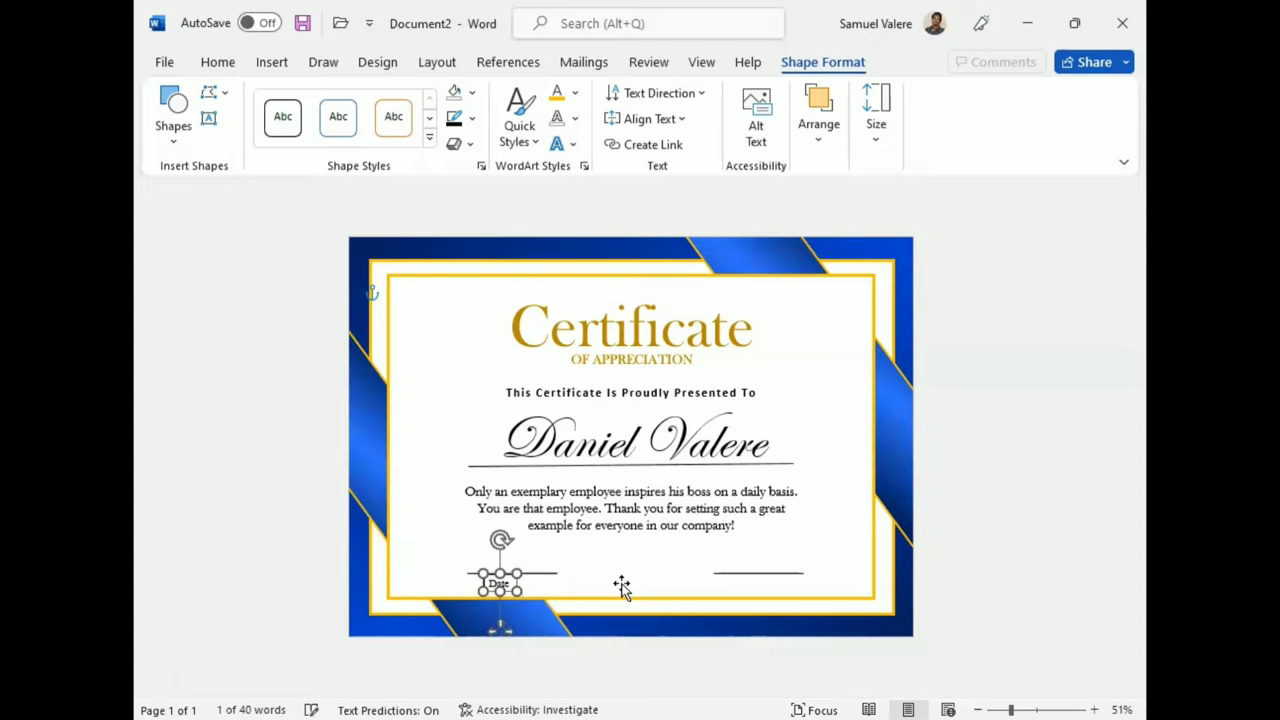
{"action": "key", "text": "Right"}
{"action": "key", "text": "Right"}
{"action": "key", "text": "Right"}
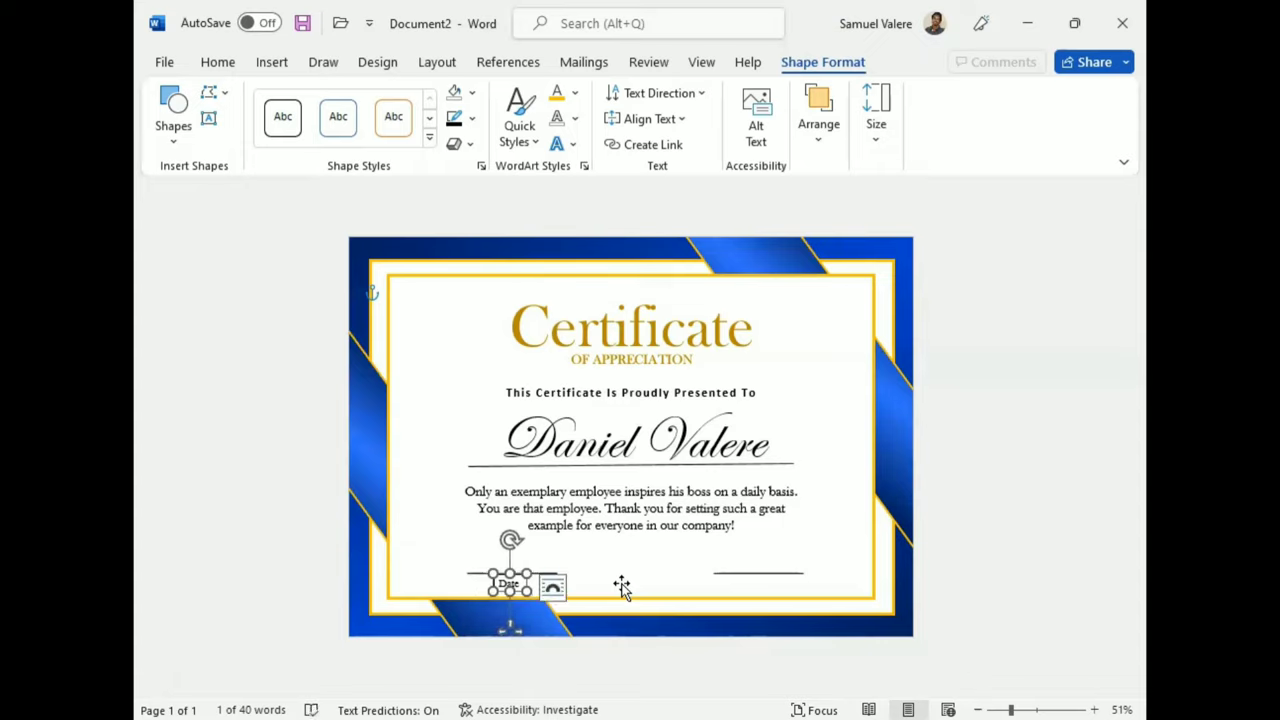
{"action": "left_click", "coordinate": [462, 117]}
{"action": "left_click", "coordinate": [462, 92]}
{"action": "left_click", "coordinate": [462, 92]}
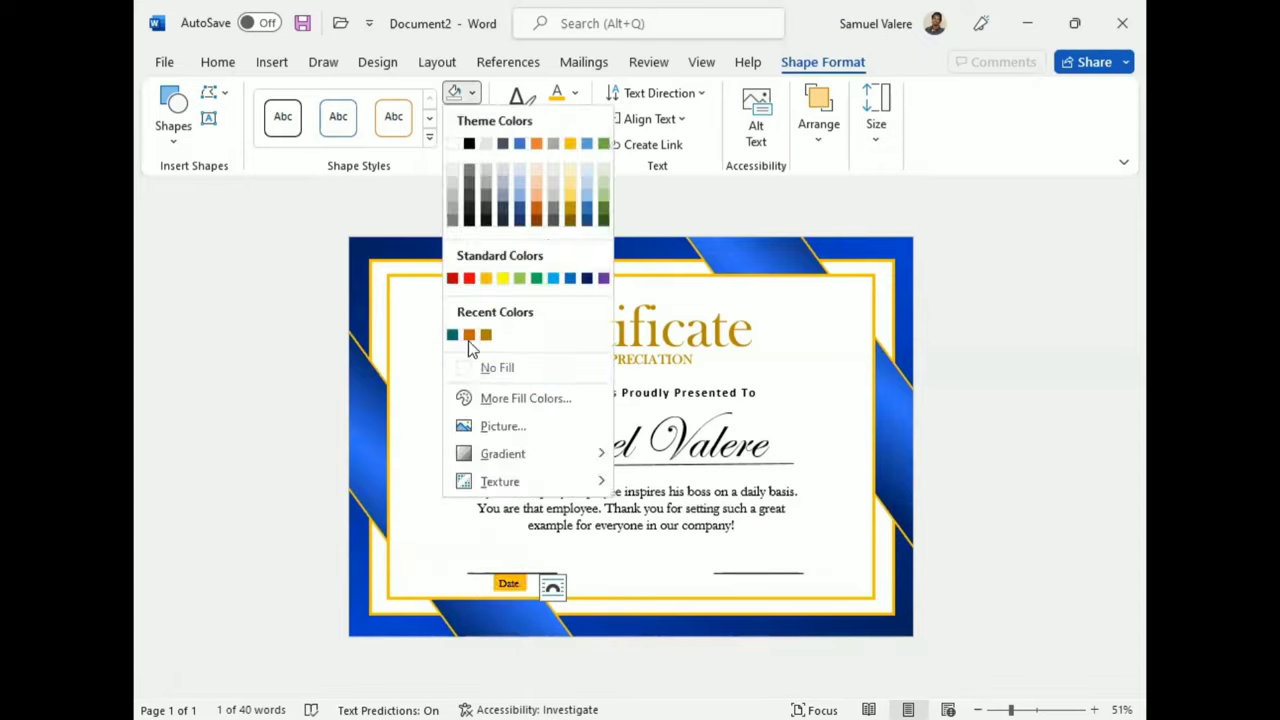
{"action": "key", "text": "Escape"}
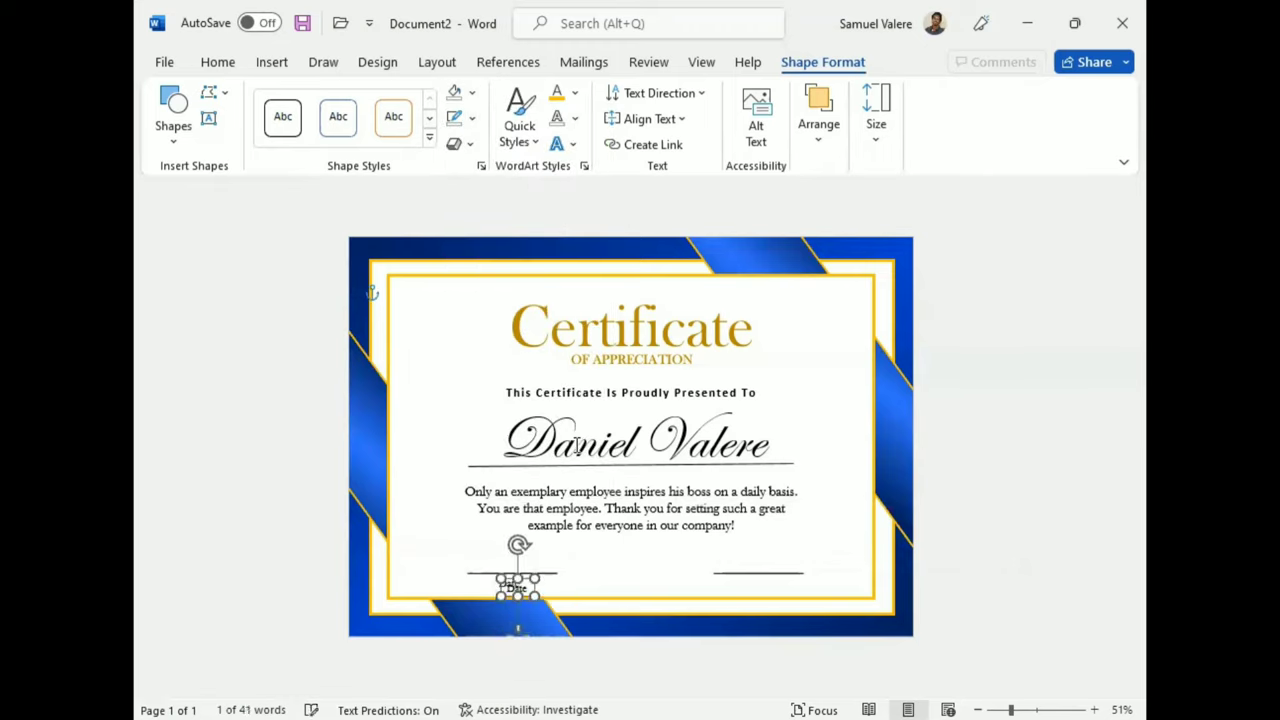
Copy the label under the right line and change its text to 'Signature'.
{"action": "left_click_drag", "start_coordinate": [510, 627], "coordinate": [758, 627]}
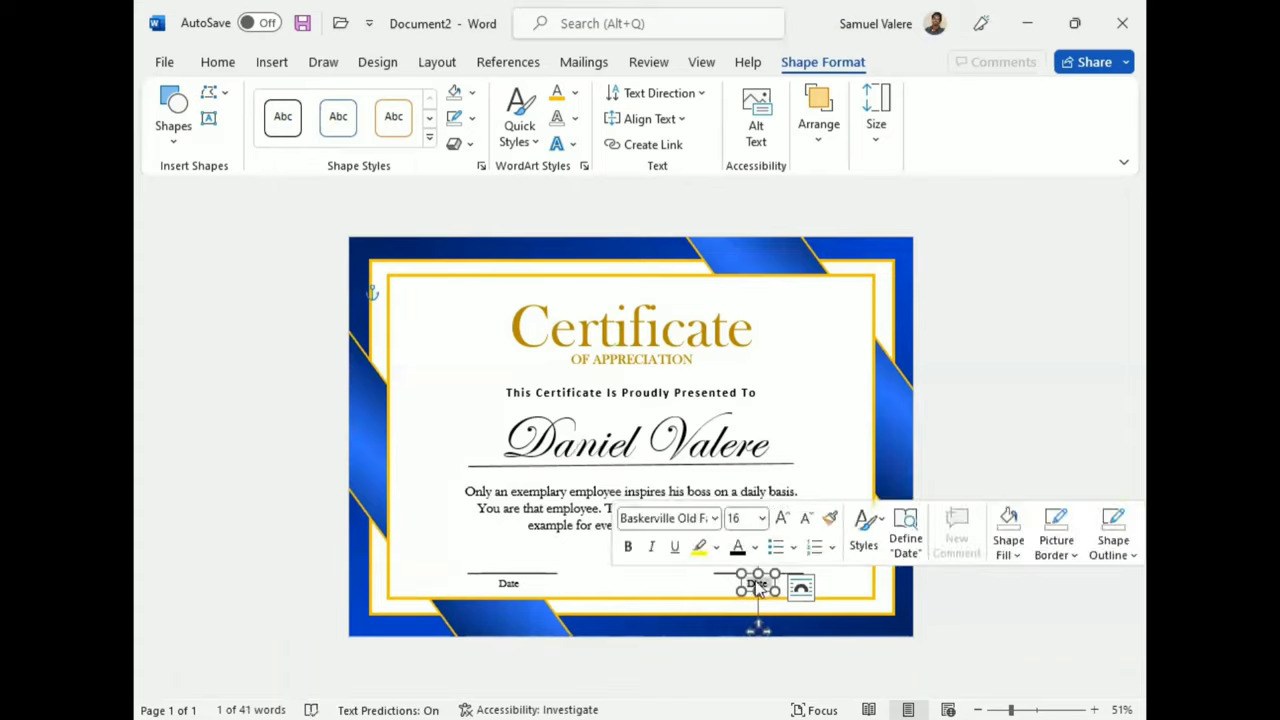
{"action": "type", "text": "Sign"}
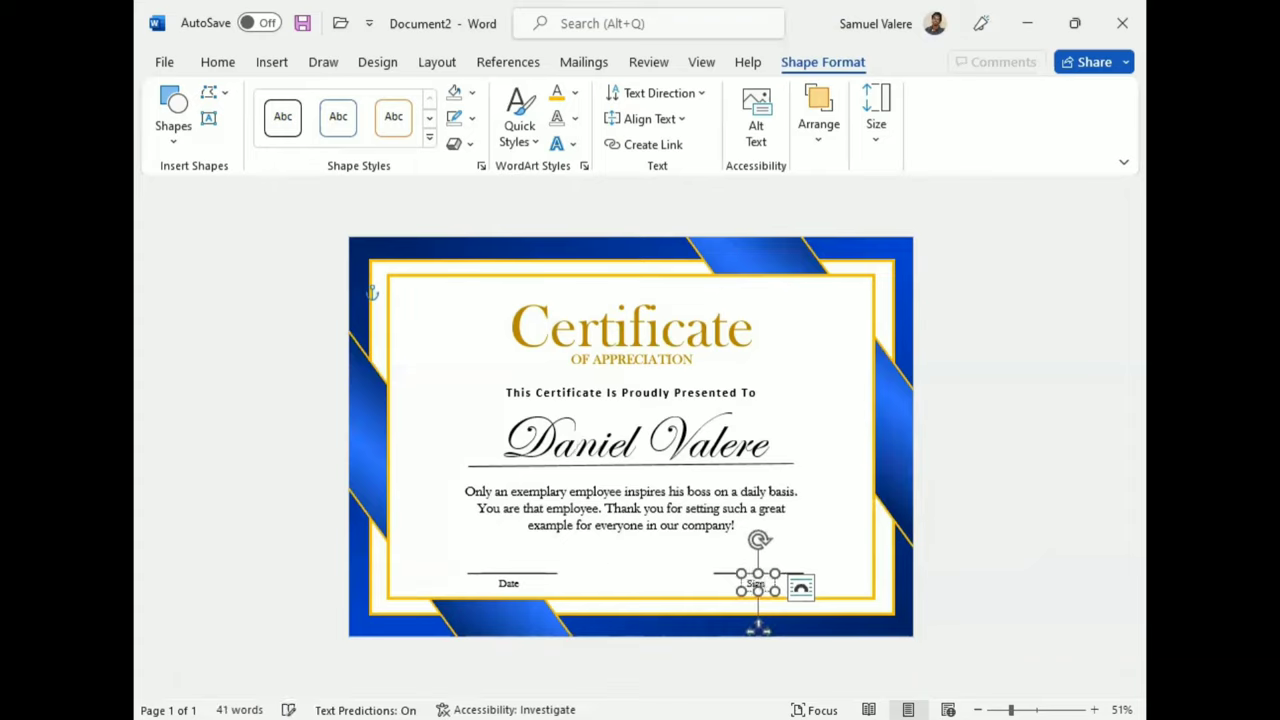
{"action": "type", "text": "ature"}
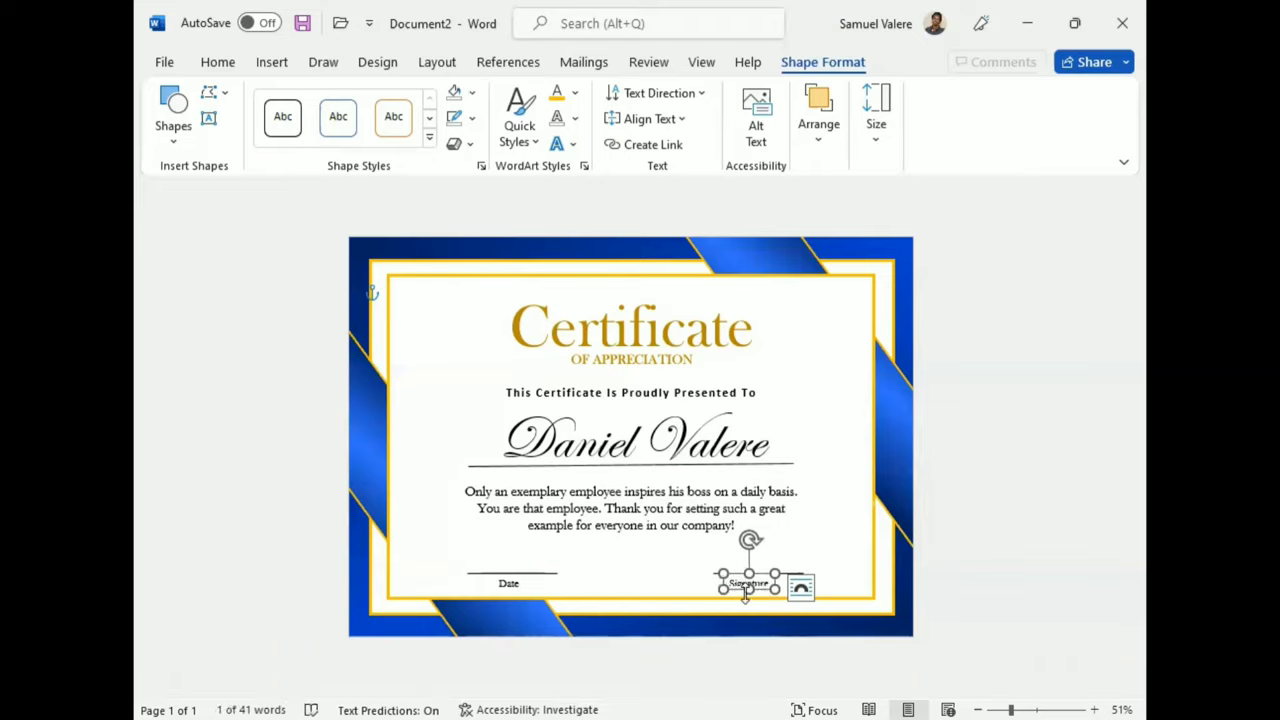
{"action": "left_click_drag", "start_coordinate": [746, 589], "coordinate": [754, 593]}
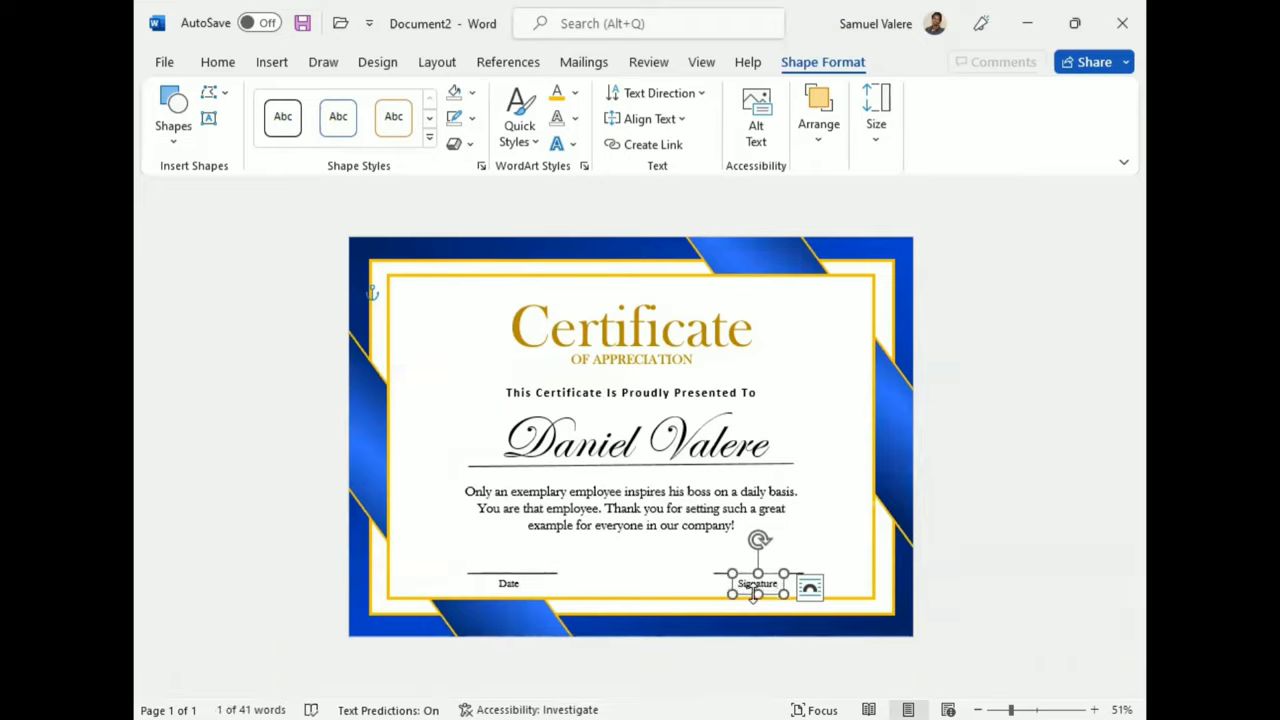
{"action": "left_click", "coordinate": [1008, 405]}
Draw a 12-point star at the certificate's top-left and shorten its points into a seal.
{"action": "left_click", "coordinate": [272, 62]}
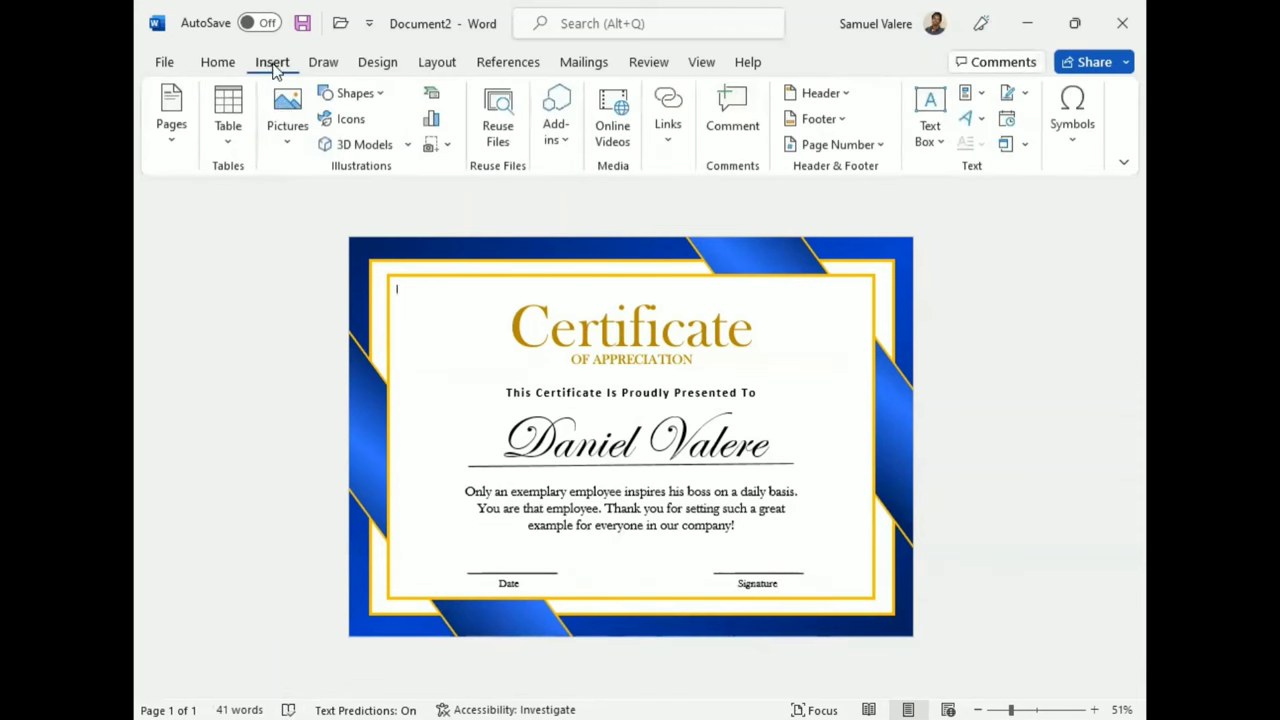
{"action": "left_click", "coordinate": [375, 97]}
{"action": "scroll", "coordinate": [477, 543], "scroll_direction": "down", "scroll_amount": 1}
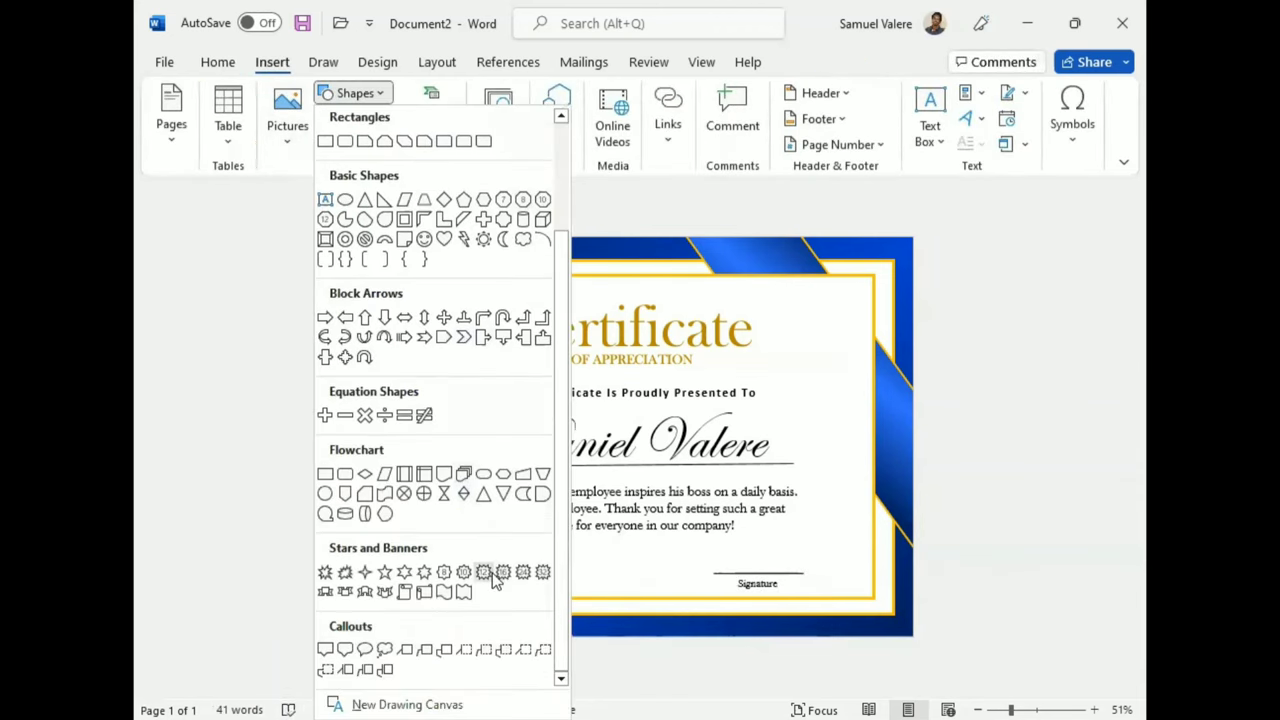
{"action": "left_click", "coordinate": [502, 575]}
{"action": "mouse_move", "coordinate": [411, 341]}
{"action": "left_mouse_down"}
{"action": "mouse_move", "coordinate": [475, 427]}
{"action": "mouse_move", "coordinate": [436, 375]}
{"action": "mouse_move", "coordinate": [435, 302]}
{"action": "left_mouse_up"}
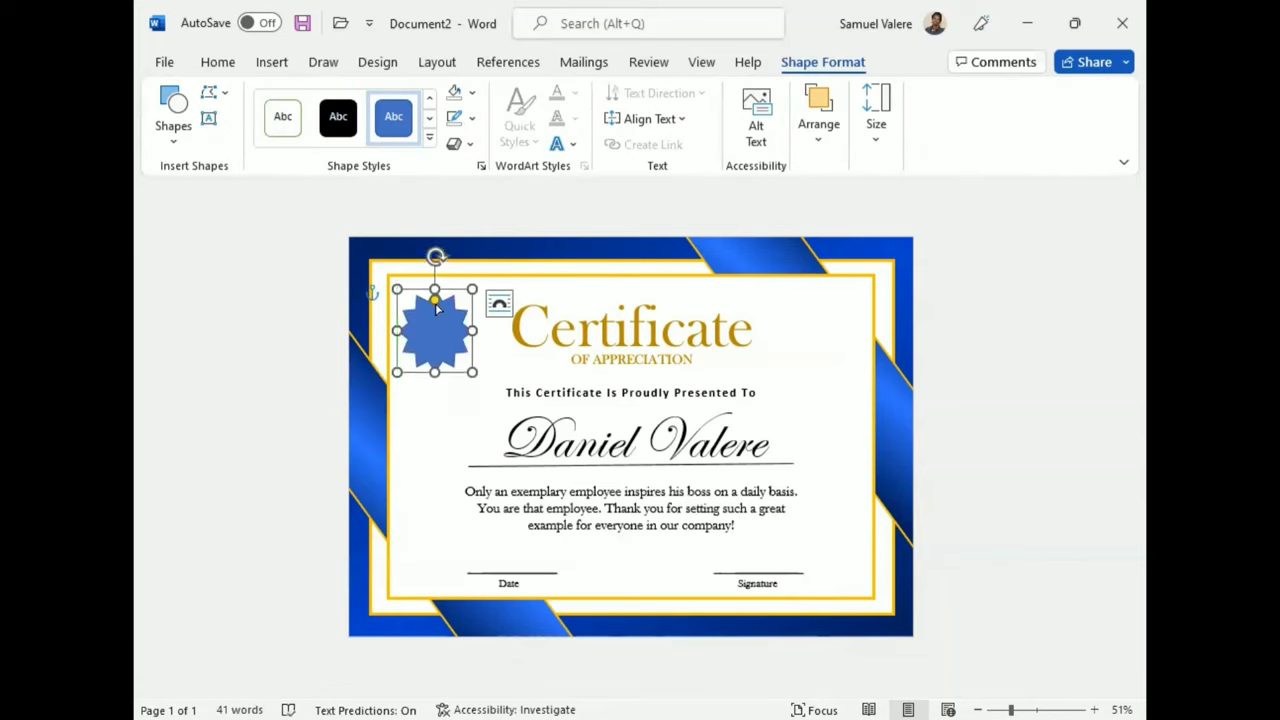
{"action": "left_click_drag", "start_coordinate": [435, 300], "coordinate": [427, 327]}
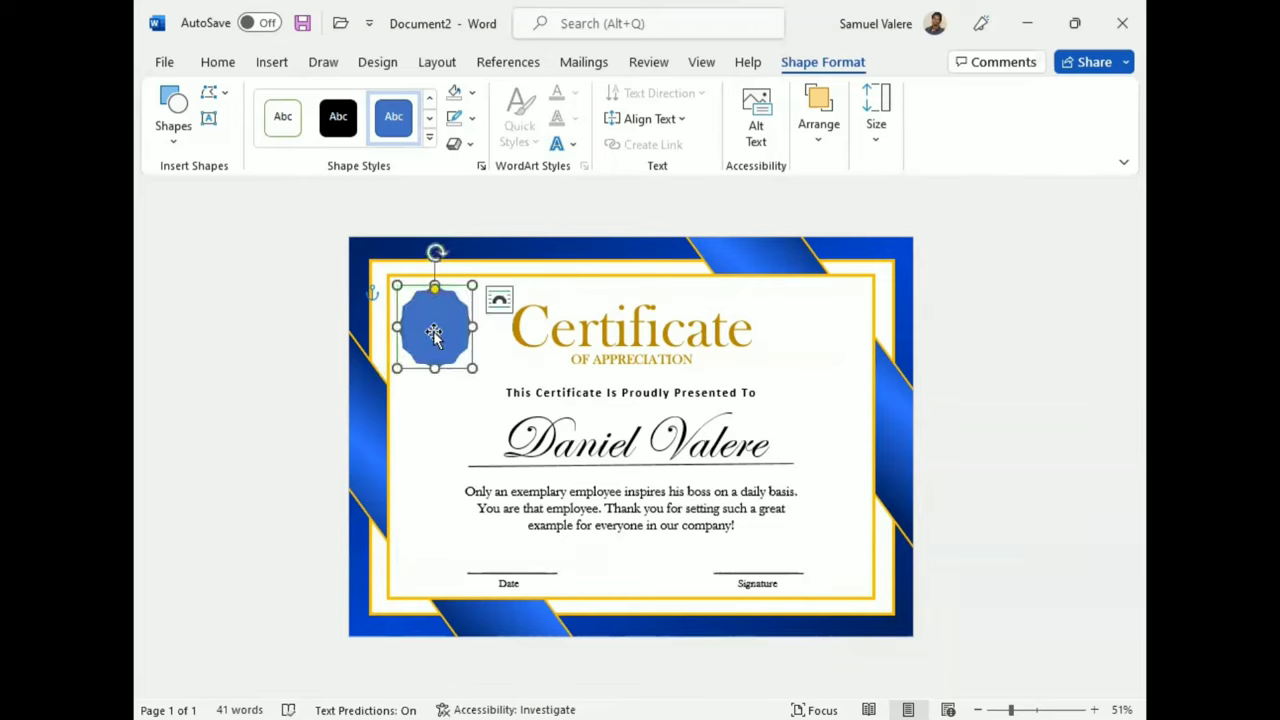
Give the seal a gradient fill with orange and gold colour stops.
{"action": "left_click", "coordinate": [471, 92]}
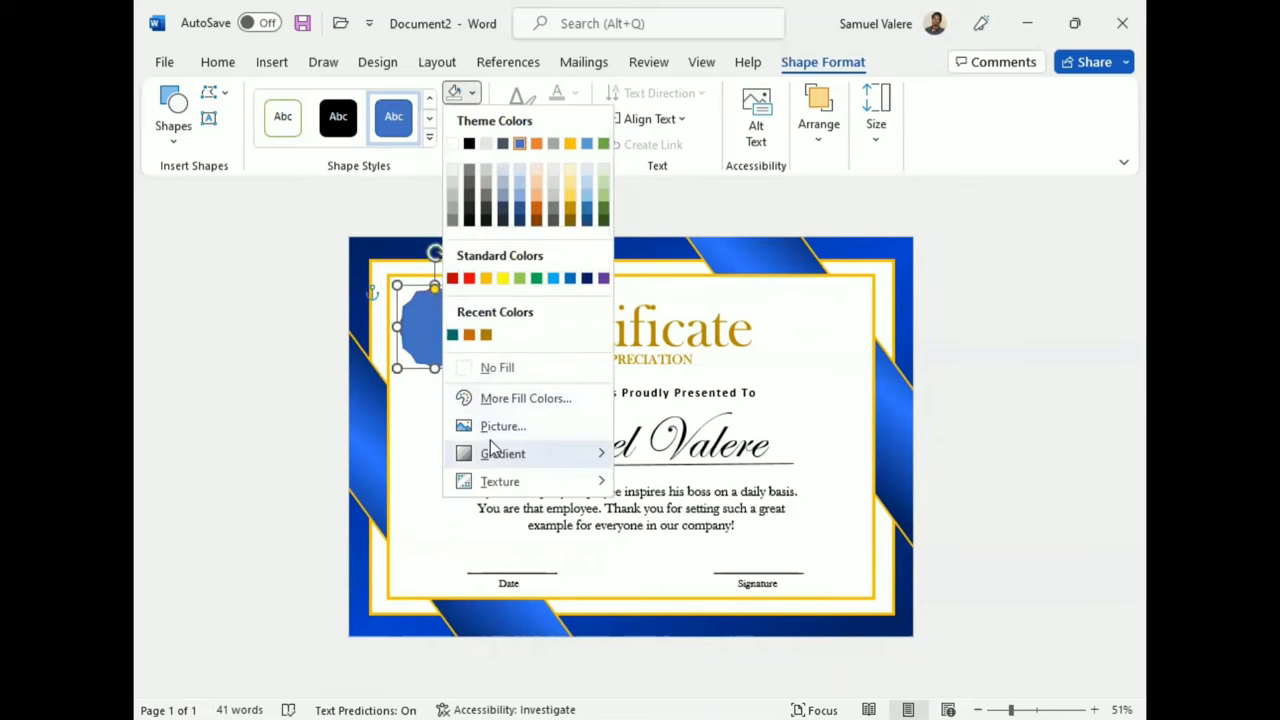
{"action": "mouse_move", "coordinate": [500, 453]}
{"action": "left_click", "coordinate": [640, 694]}
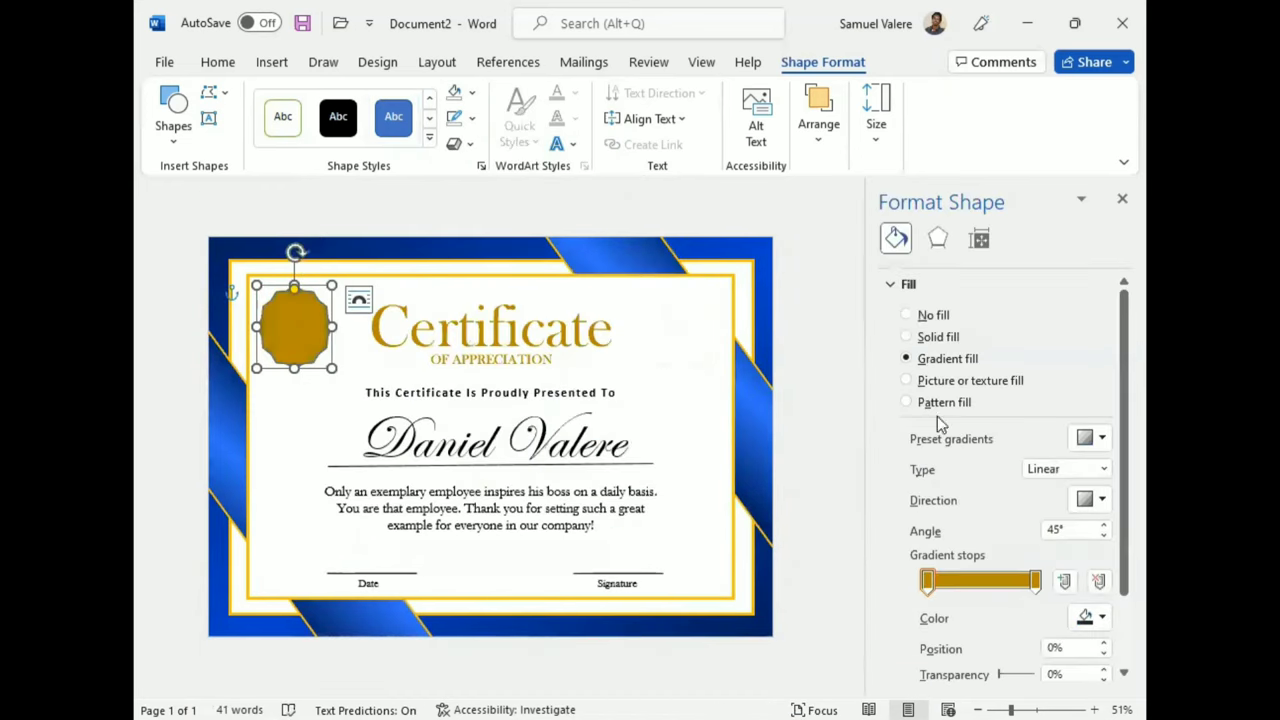
{"action": "left_click", "coordinate": [930, 583]}
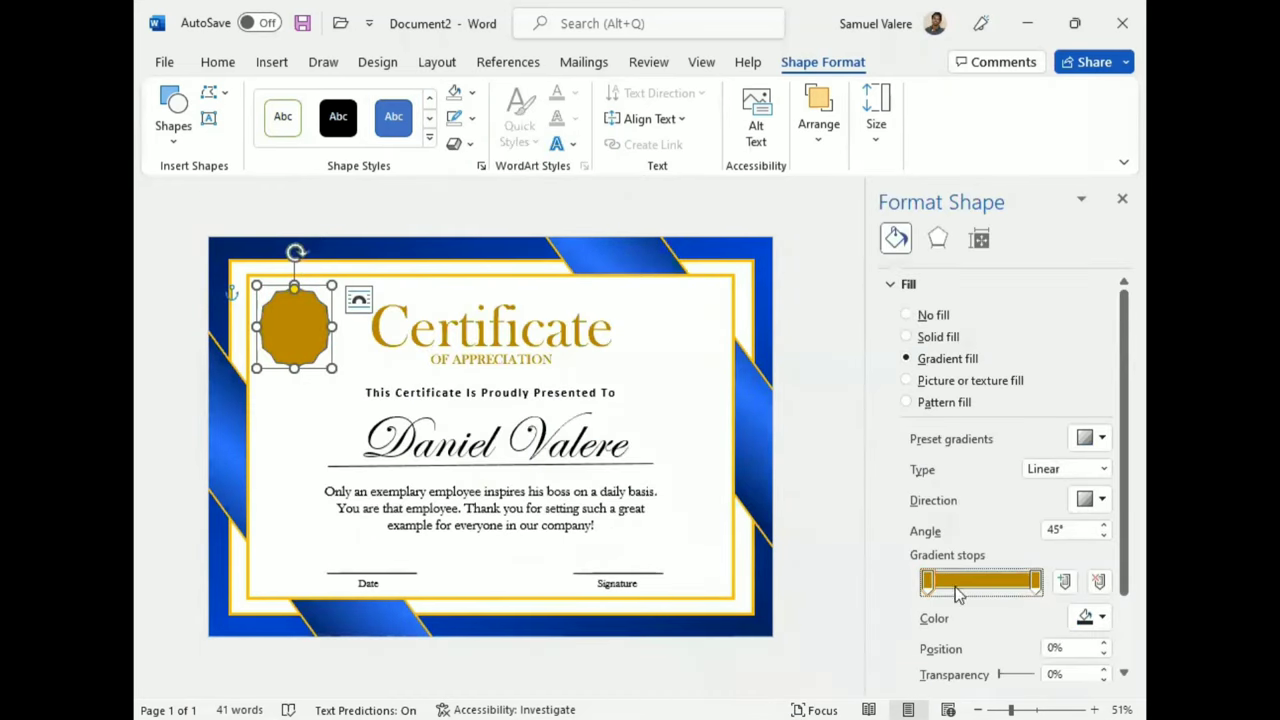
{"action": "left_click", "coordinate": [1103, 617]}
{"action": "left_click", "coordinate": [1003, 564]}
{"action": "left_click", "coordinate": [1040, 580]}
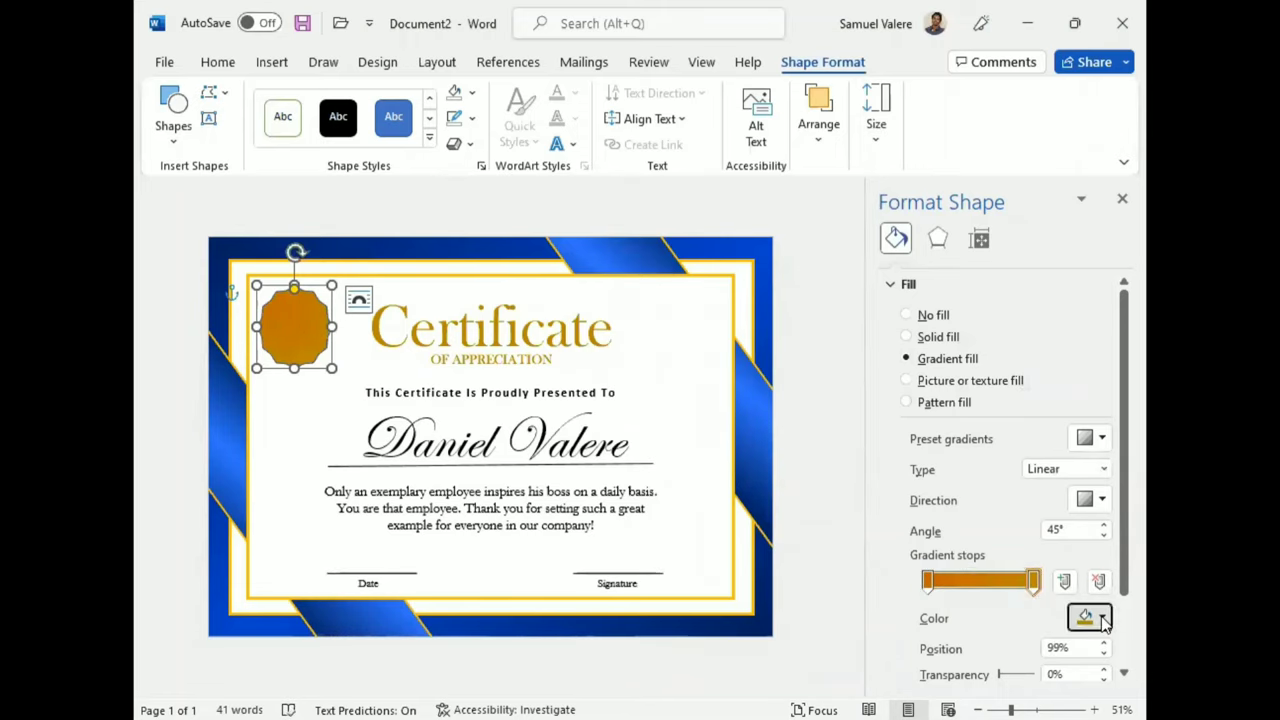
{"action": "left_click", "coordinate": [1103, 617]}
{"action": "left_click", "coordinate": [1019, 507]}
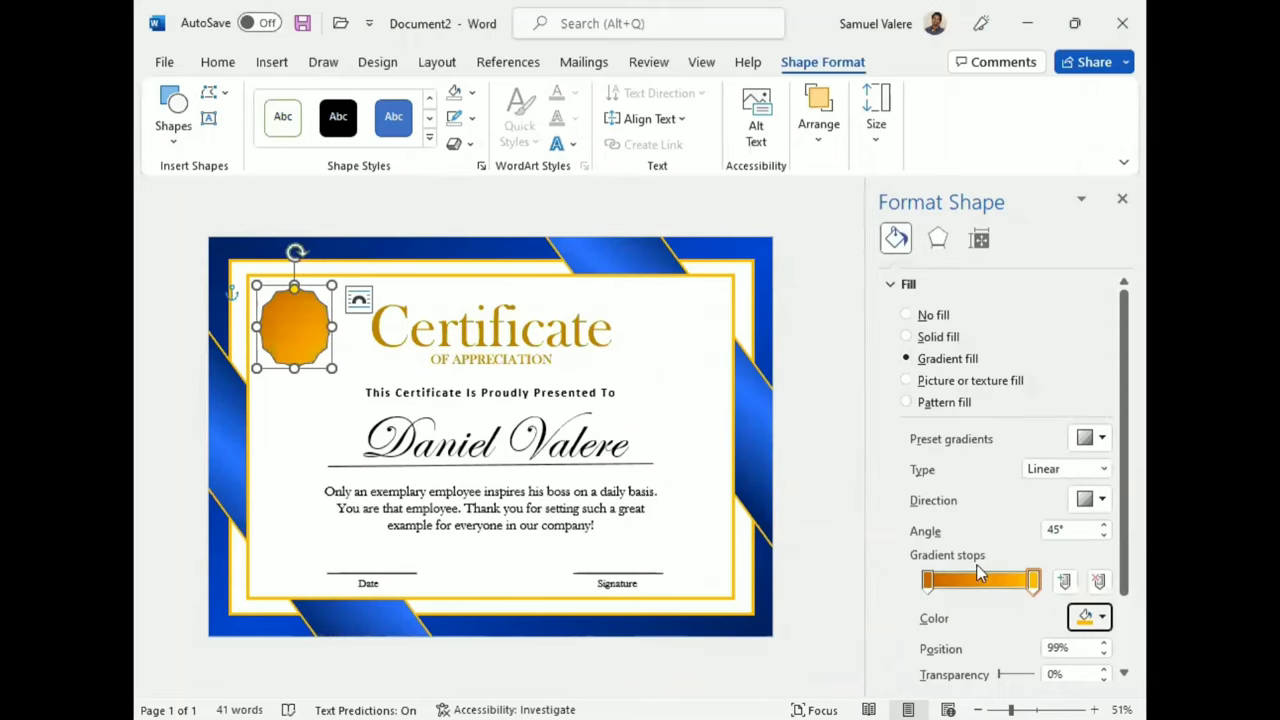
{"action": "left_click", "coordinate": [929, 581]}
{"action": "left_click", "coordinate": [1103, 617]}
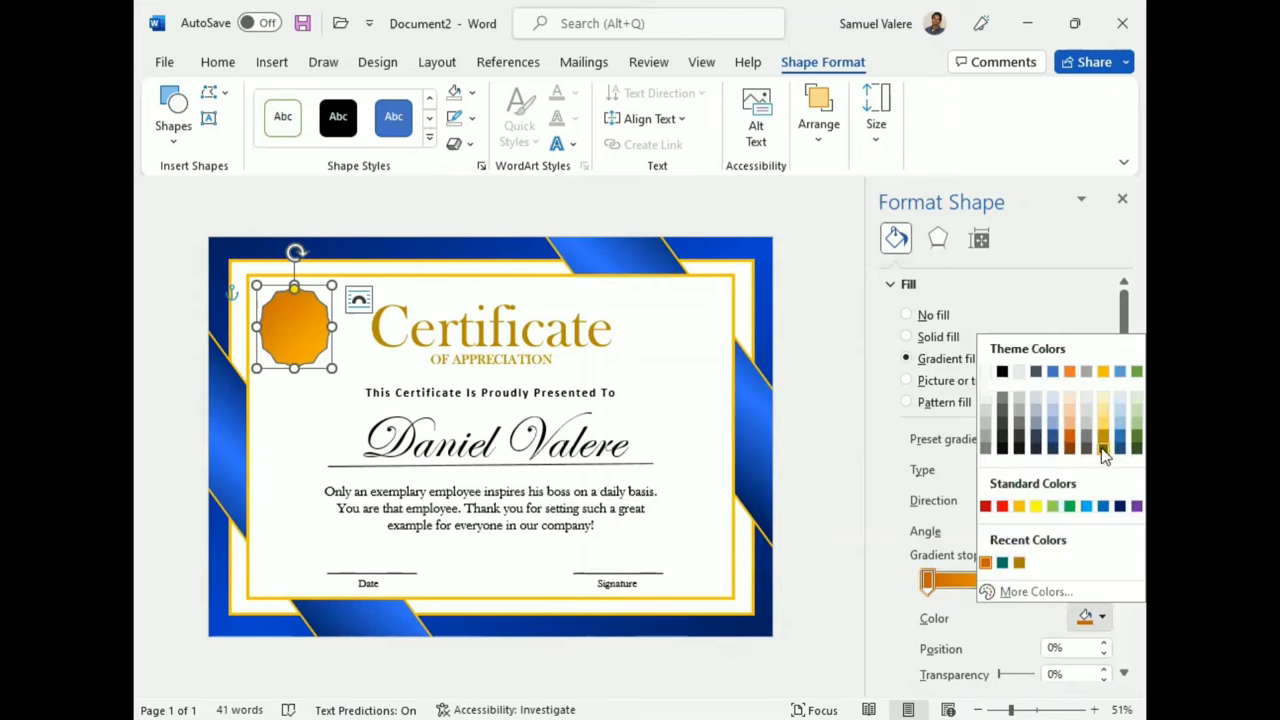
{"action": "left_click", "coordinate": [1019, 507]}
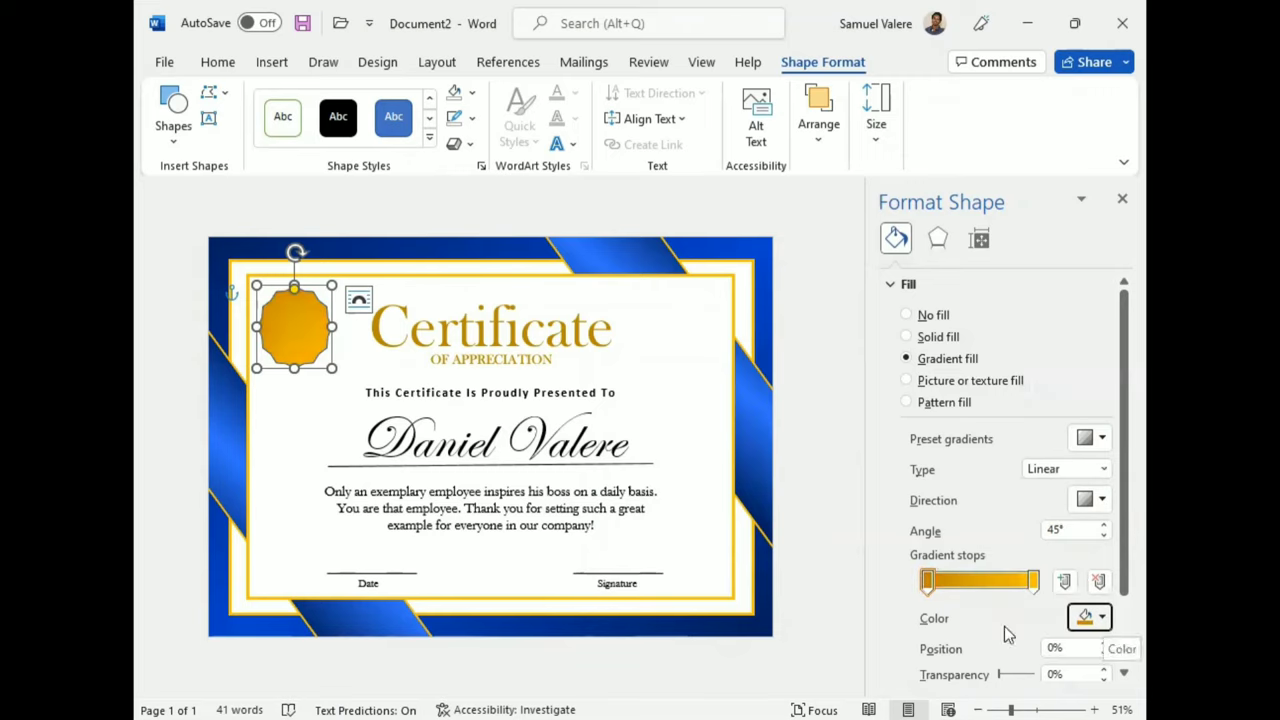
Brighten both stops, make the gradient a Path type, and set the left stop to 5%.
{"action": "left_click", "coordinate": [1089, 617]}
{"action": "scroll", "coordinate": [1089, 540], "scroll_direction": "down", "scroll_amount": 2}
{"action": "left_click", "coordinate": [1106, 614]}
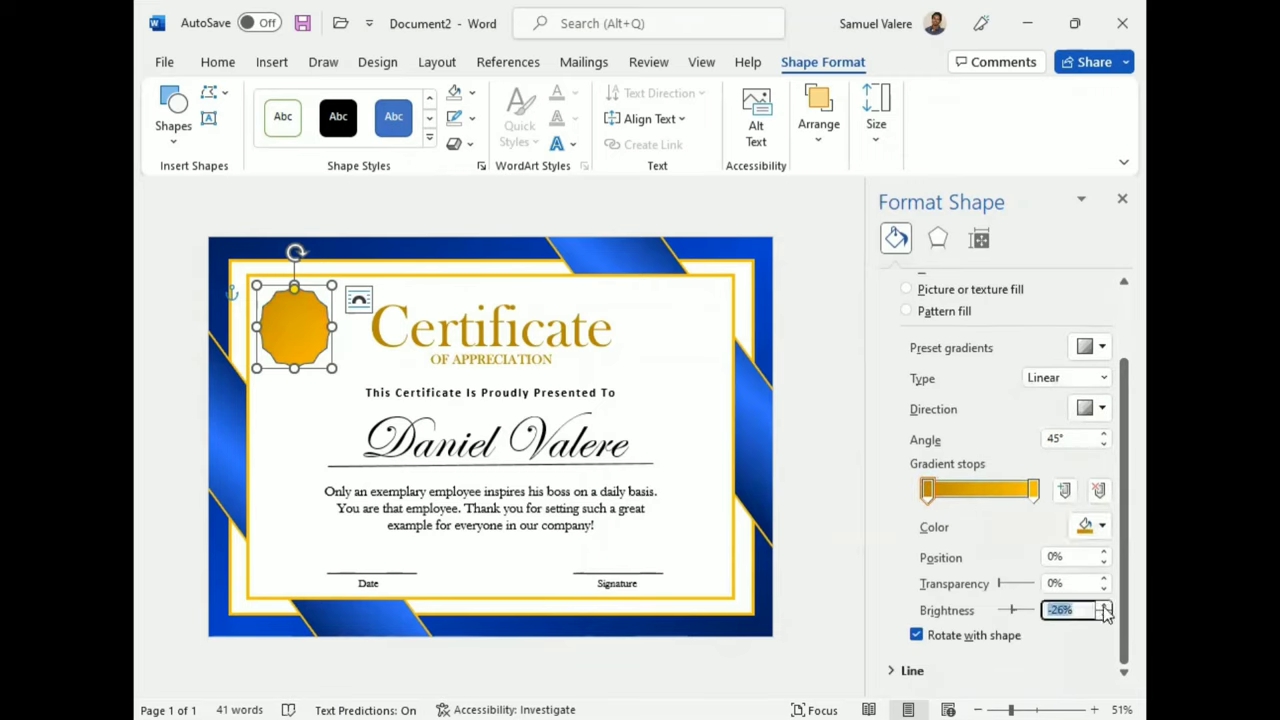
{"action": "left_click", "coordinate": [1104, 607]}
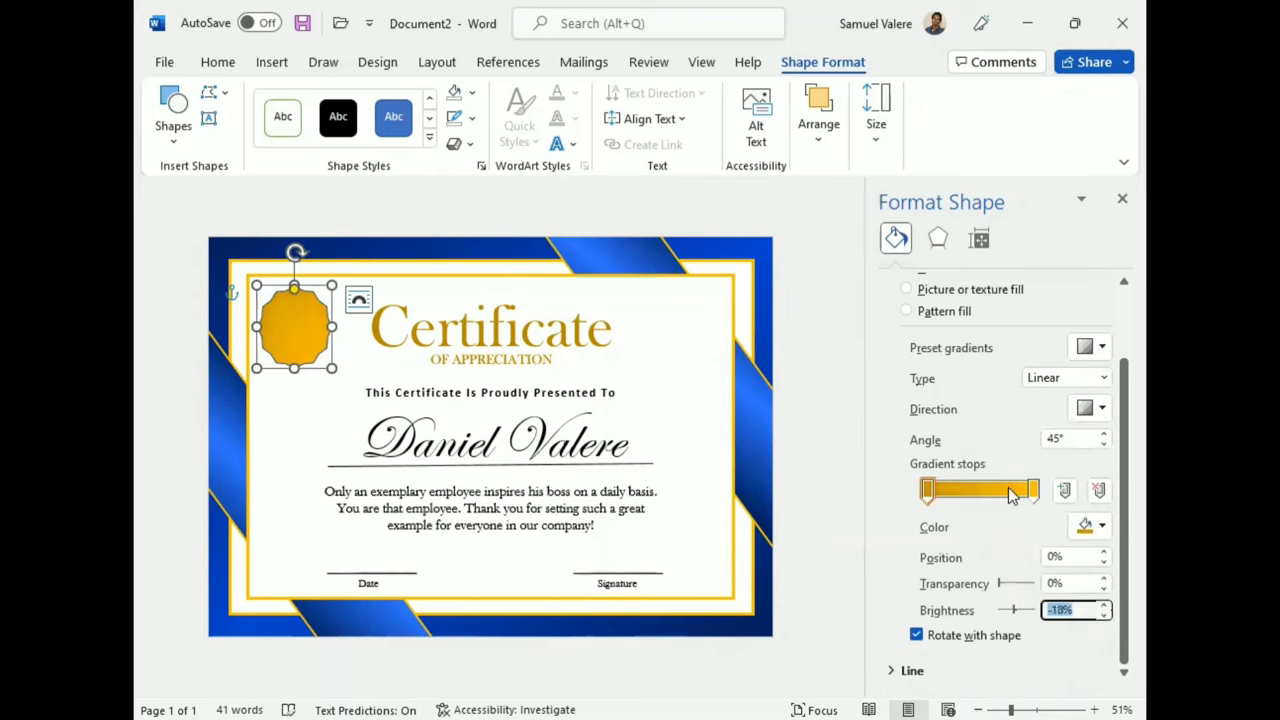
{"action": "left_click", "coordinate": [1105, 607]}
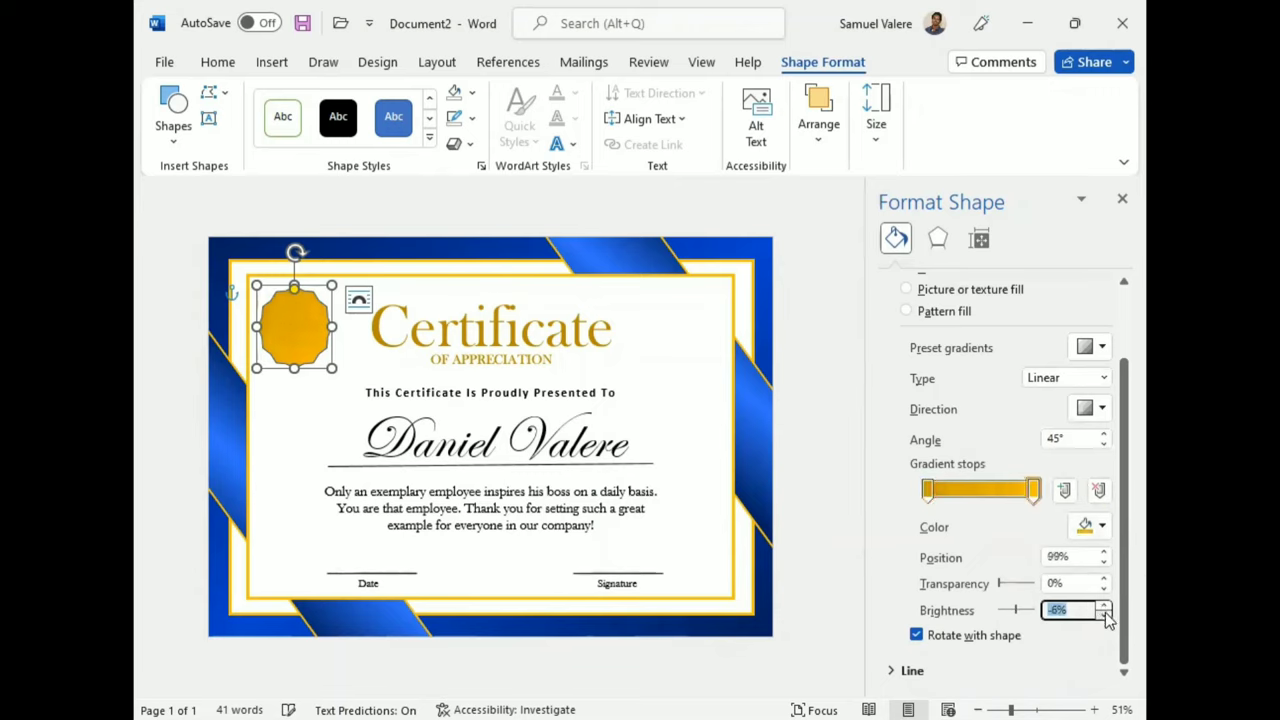
{"action": "left_click", "coordinate": [1104, 379]}
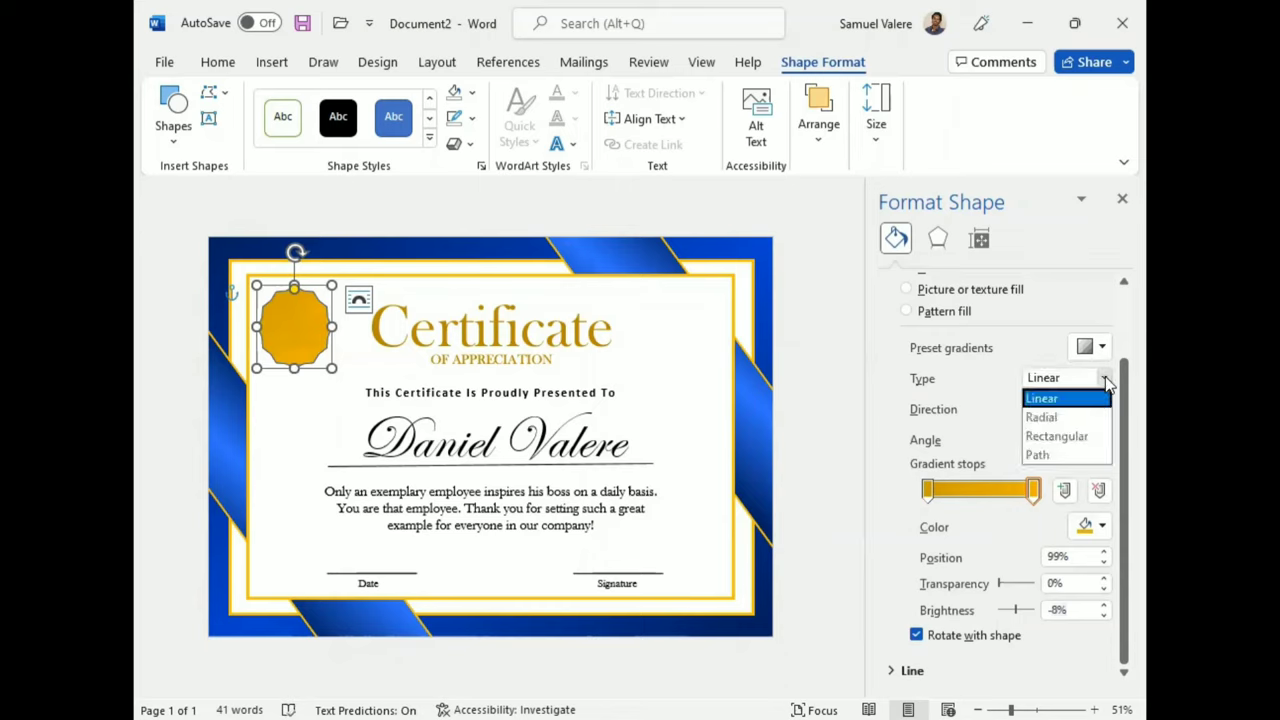
{"action": "left_click", "coordinate": [1041, 456]}
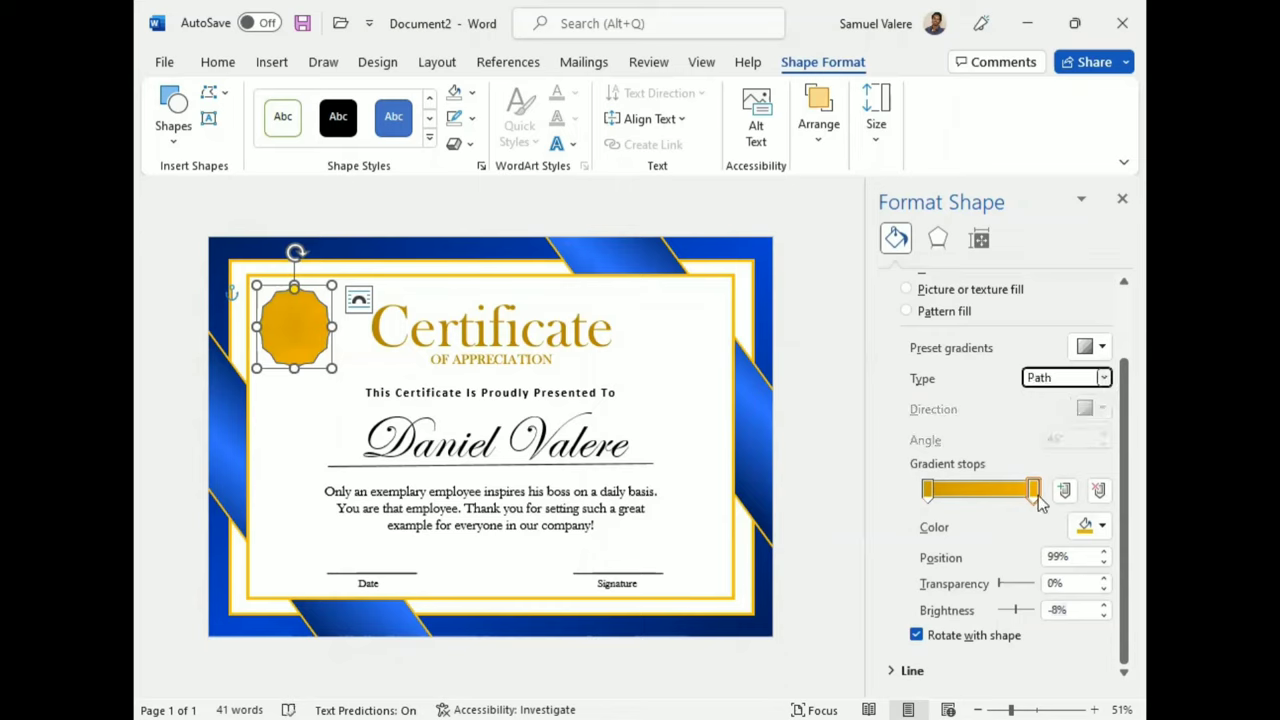
{"action": "left_click", "coordinate": [932, 493]}
{"action": "left_click_drag", "start_coordinate": [934, 499], "coordinate": [937, 500]}
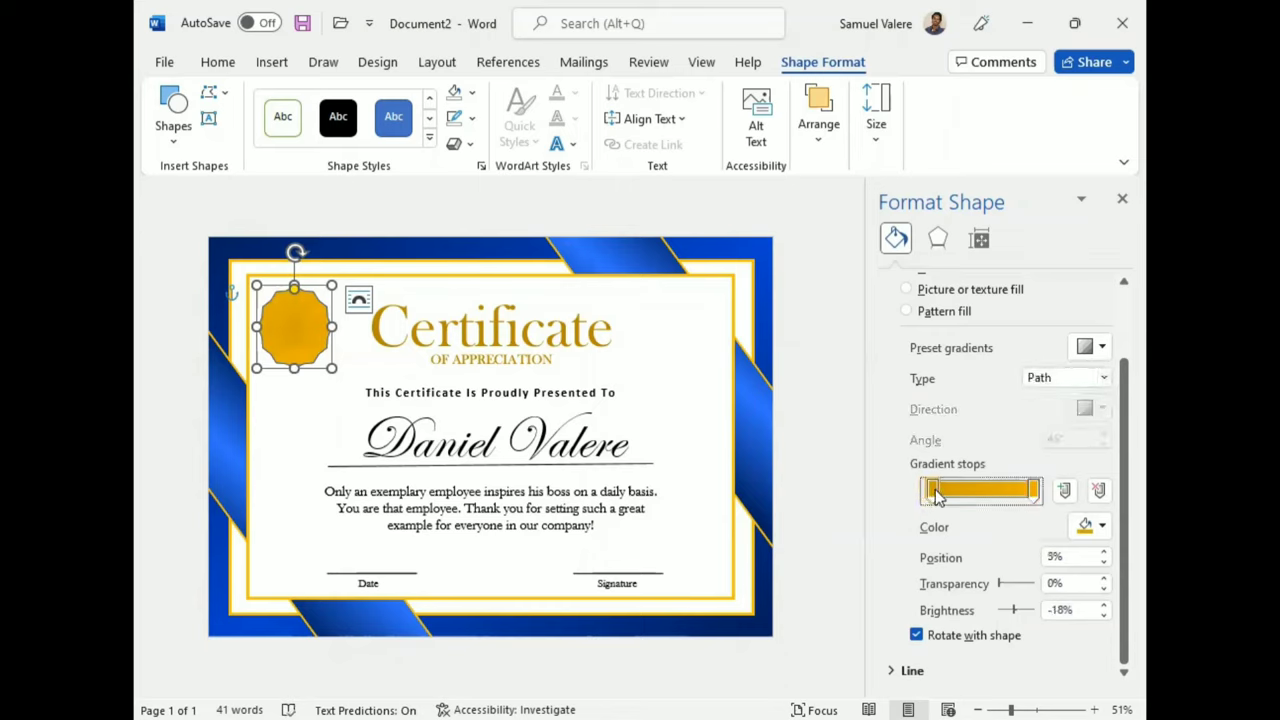
Remove the seal's outline.
{"action": "left_click", "coordinate": [1121, 202]}
{"action": "left_click", "coordinate": [472, 118]}
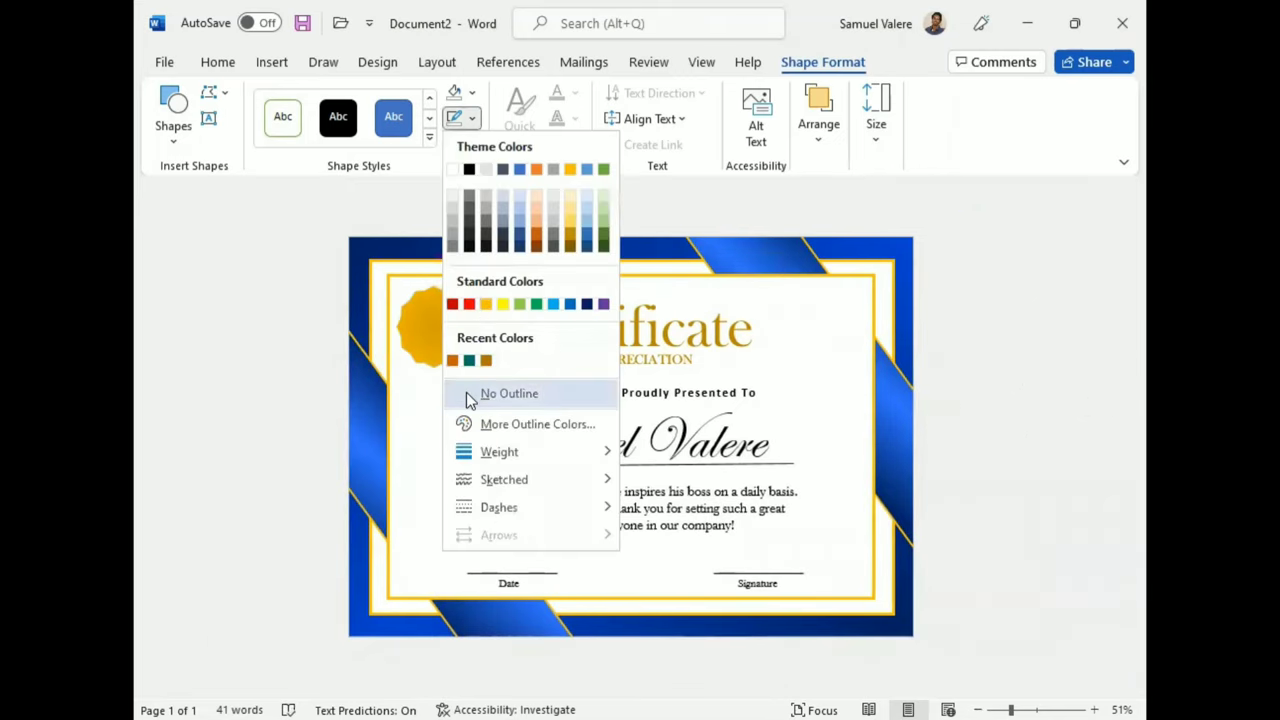
{"action": "left_click", "coordinate": [472, 393]}
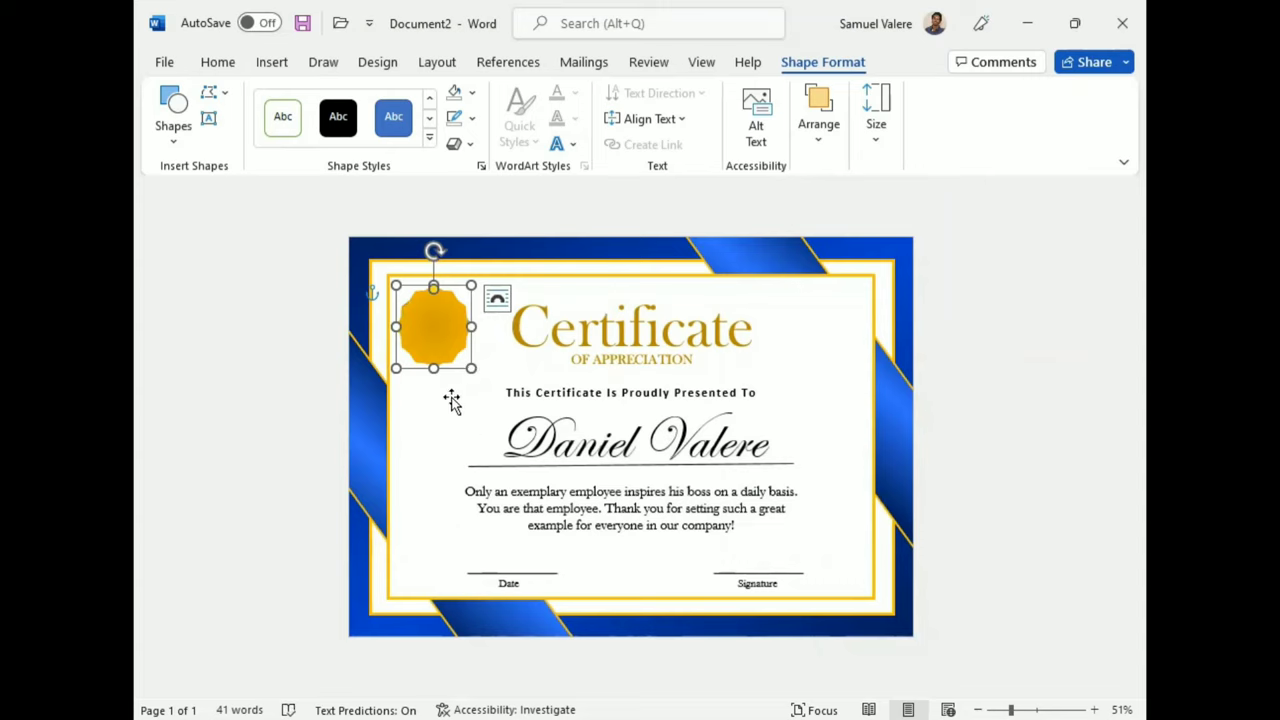
{"action": "left_click", "coordinate": [176, 108]}
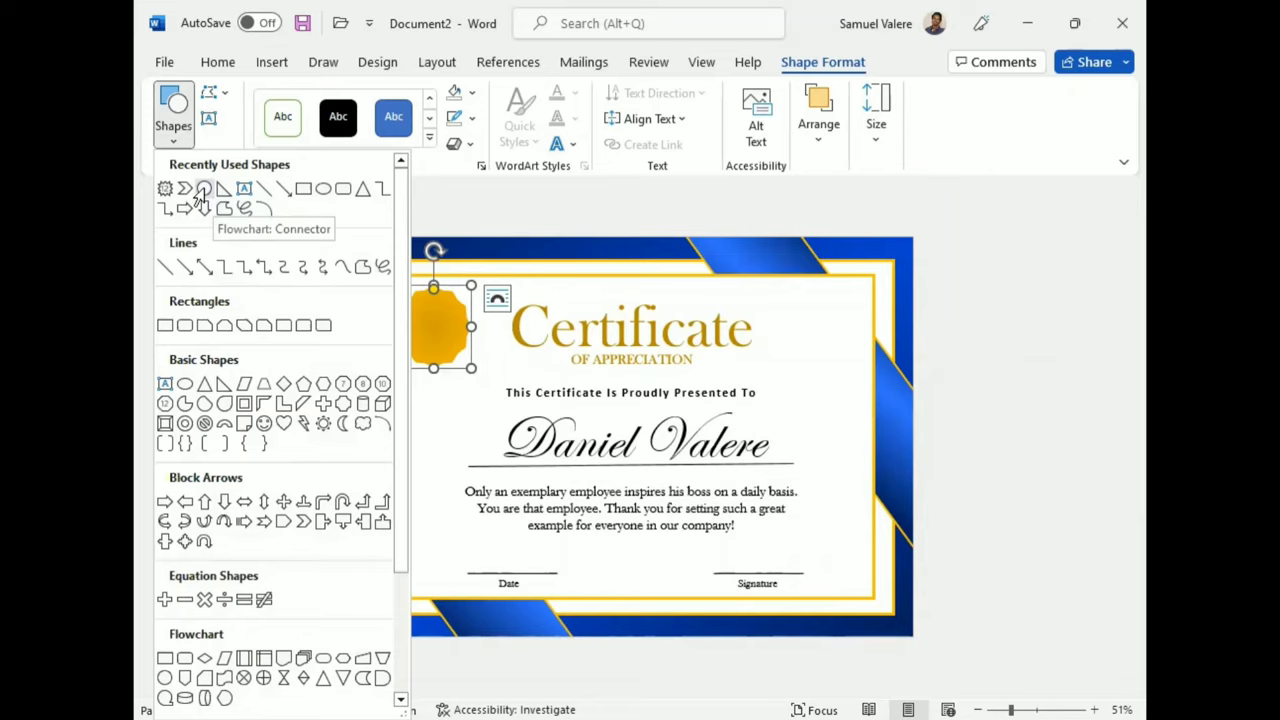
Draw a blue circle sized to the seal's middle and remove its outline.
{"action": "left_click", "coordinate": [203, 190]}
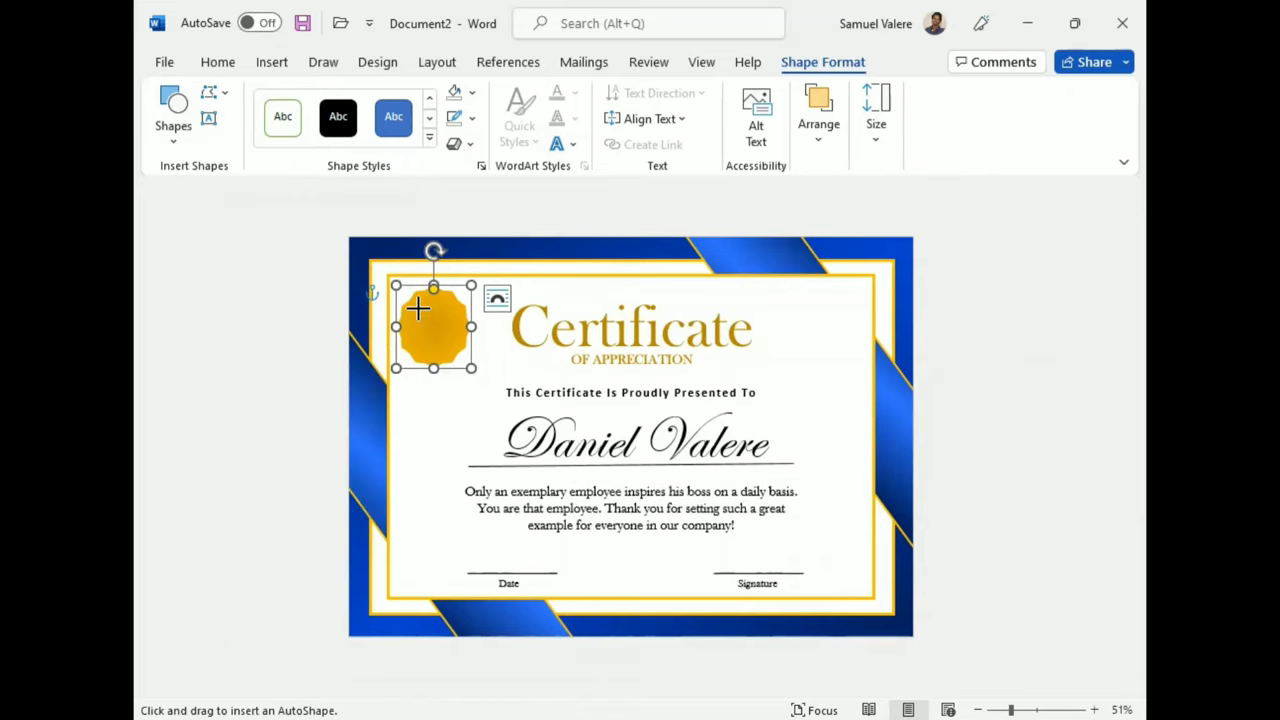
{"action": "left_click_drag", "start_coordinate": [414, 305], "coordinate": [459, 351]}
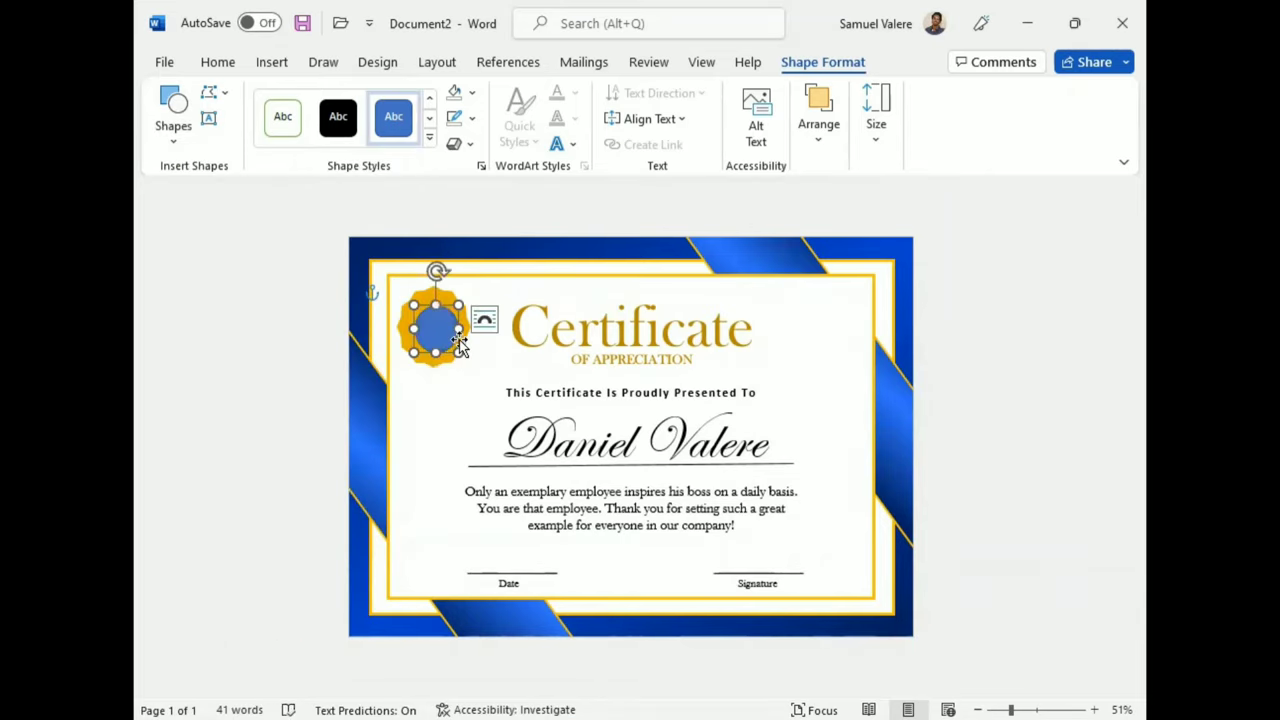
{"action": "left_click", "coordinate": [432, 297]}
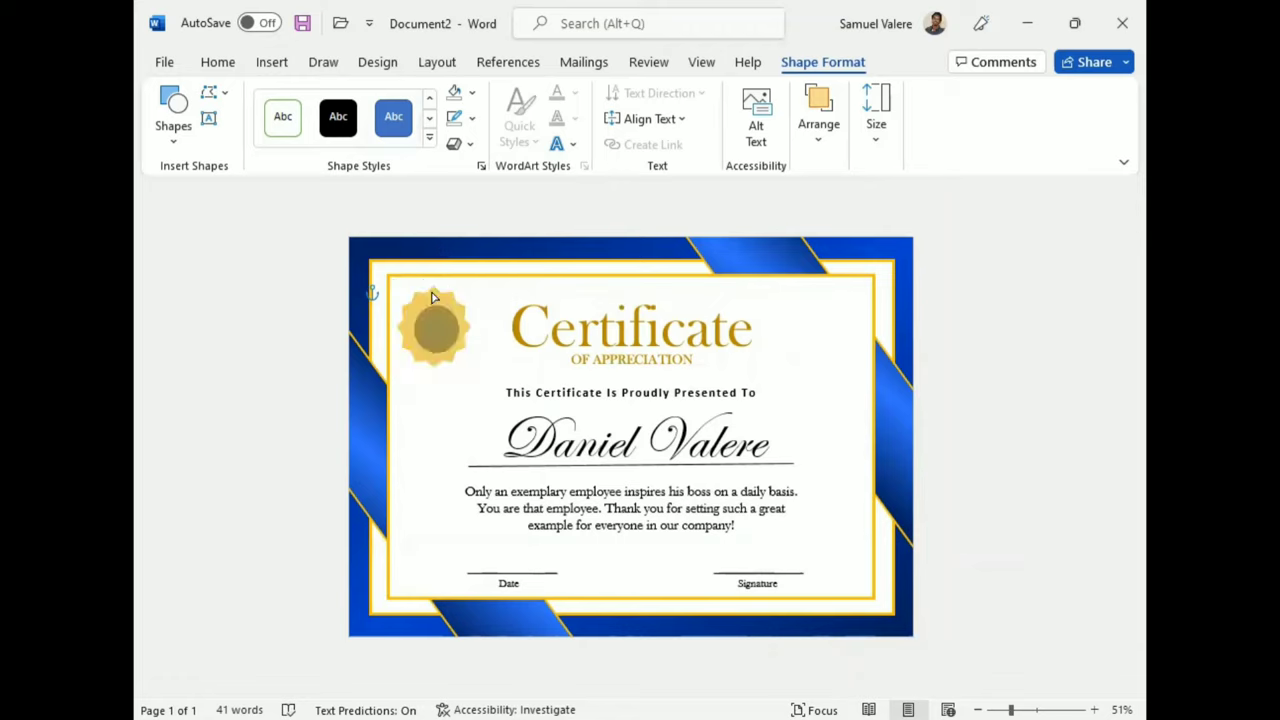
{"action": "left_click", "coordinate": [432, 297]}
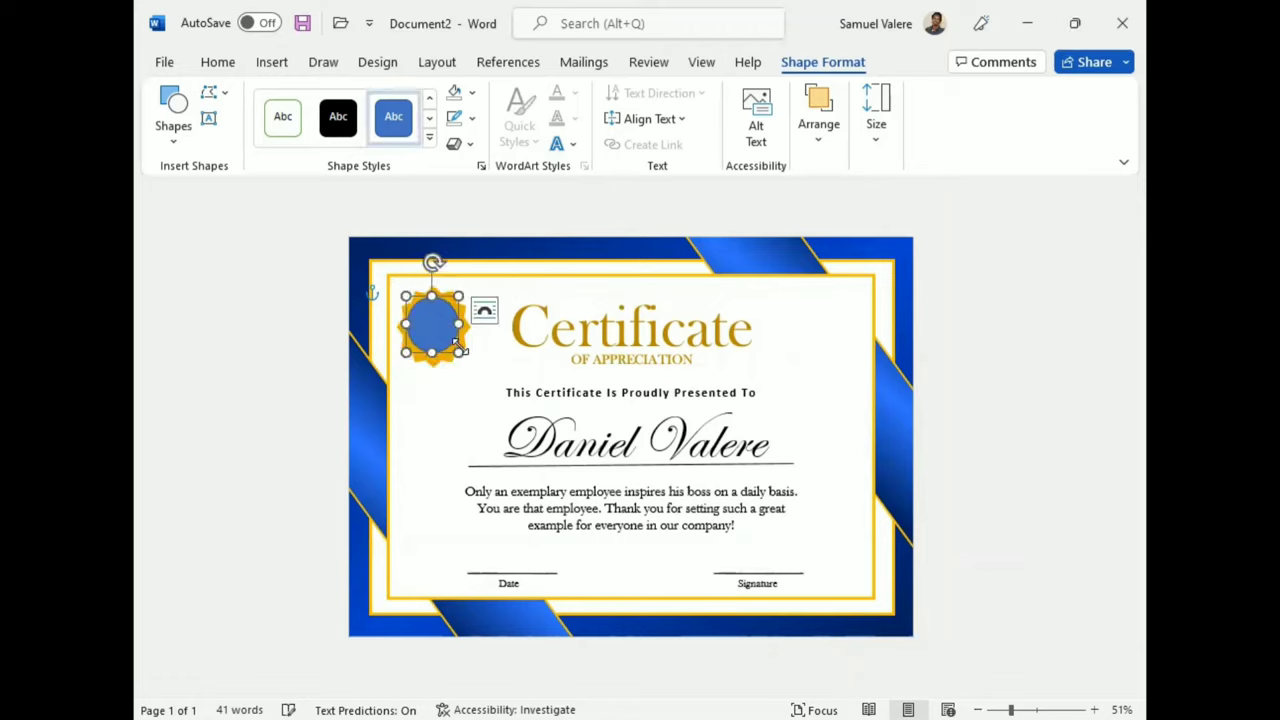
{"action": "left_click_drag", "start_coordinate": [460, 350], "coordinate": [460, 356]}
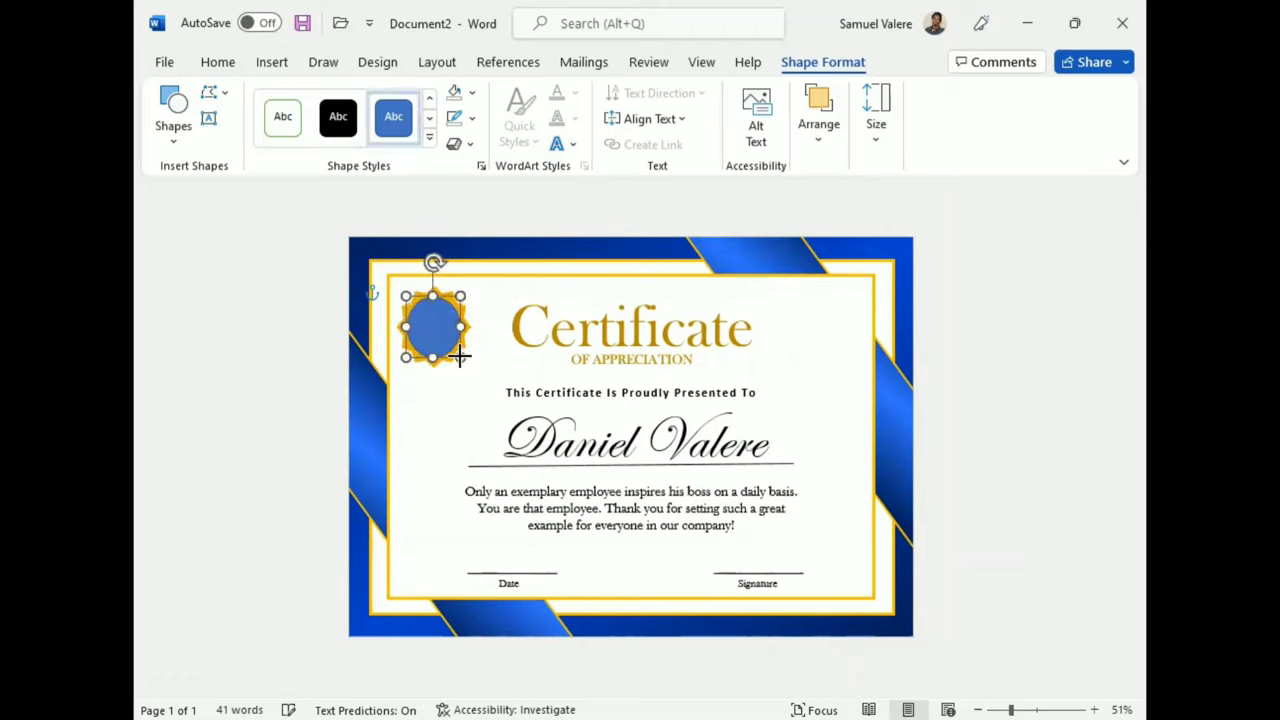
{"action": "left_click_drag", "start_coordinate": [460, 356], "coordinate": [460, 355]}
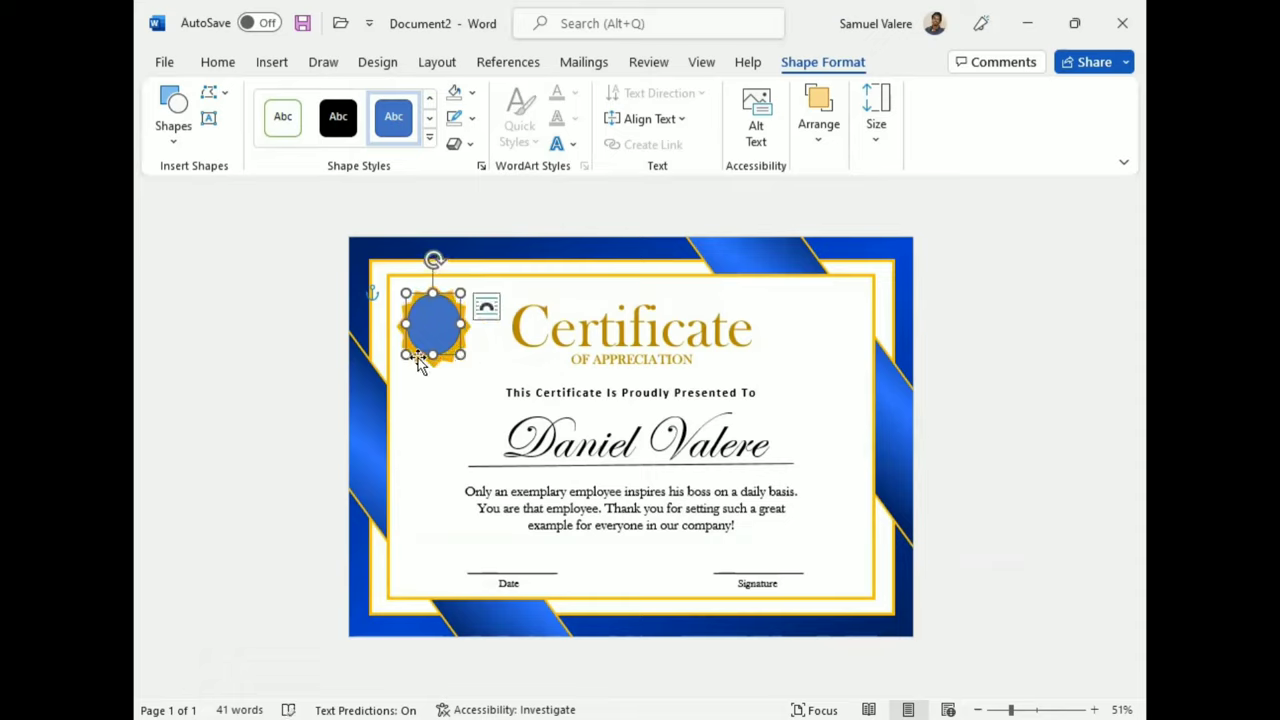
{"action": "left_click_drag", "start_coordinate": [407, 356], "coordinate": [403, 358]}
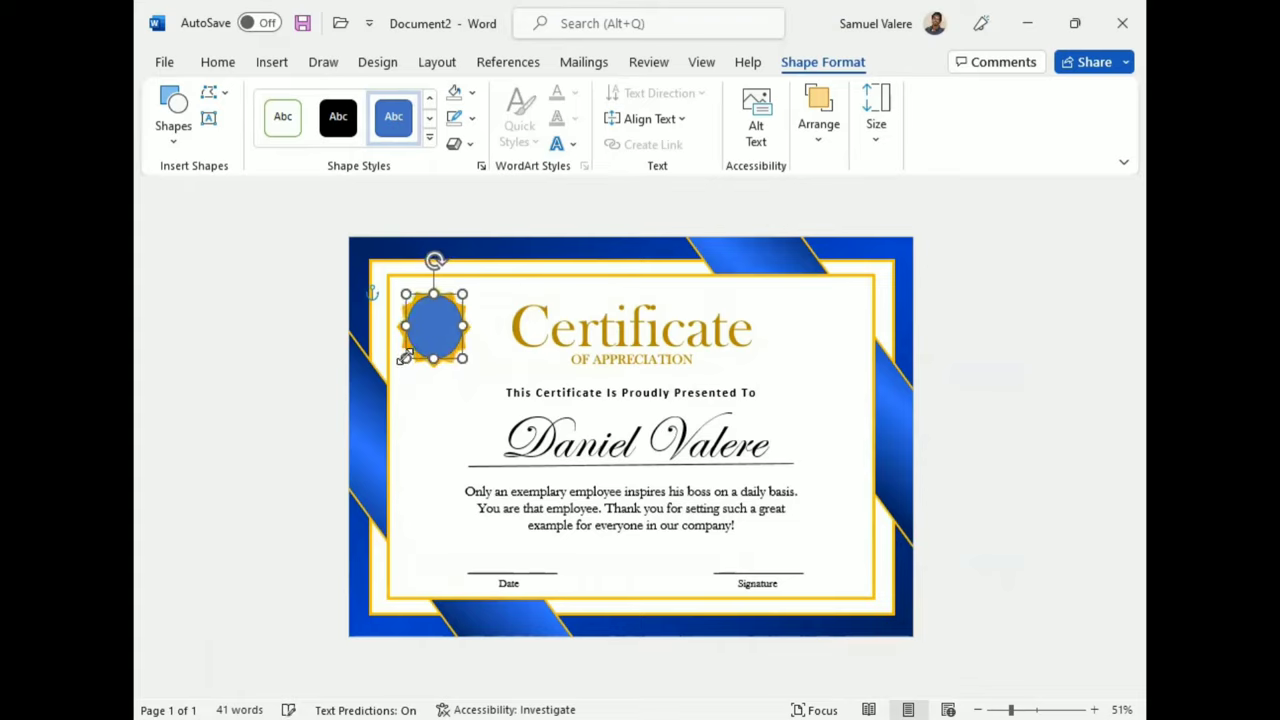
{"action": "left_click", "coordinate": [471, 118]}
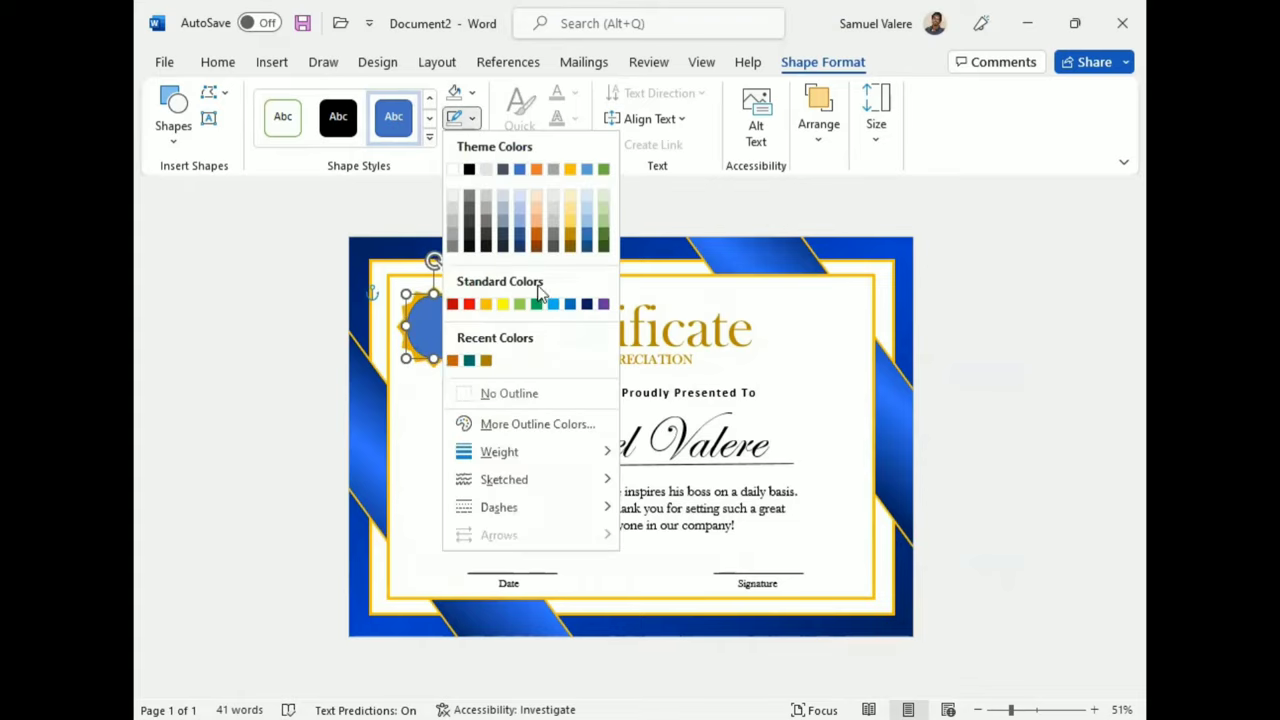
{"action": "left_click", "coordinate": [467, 395]}
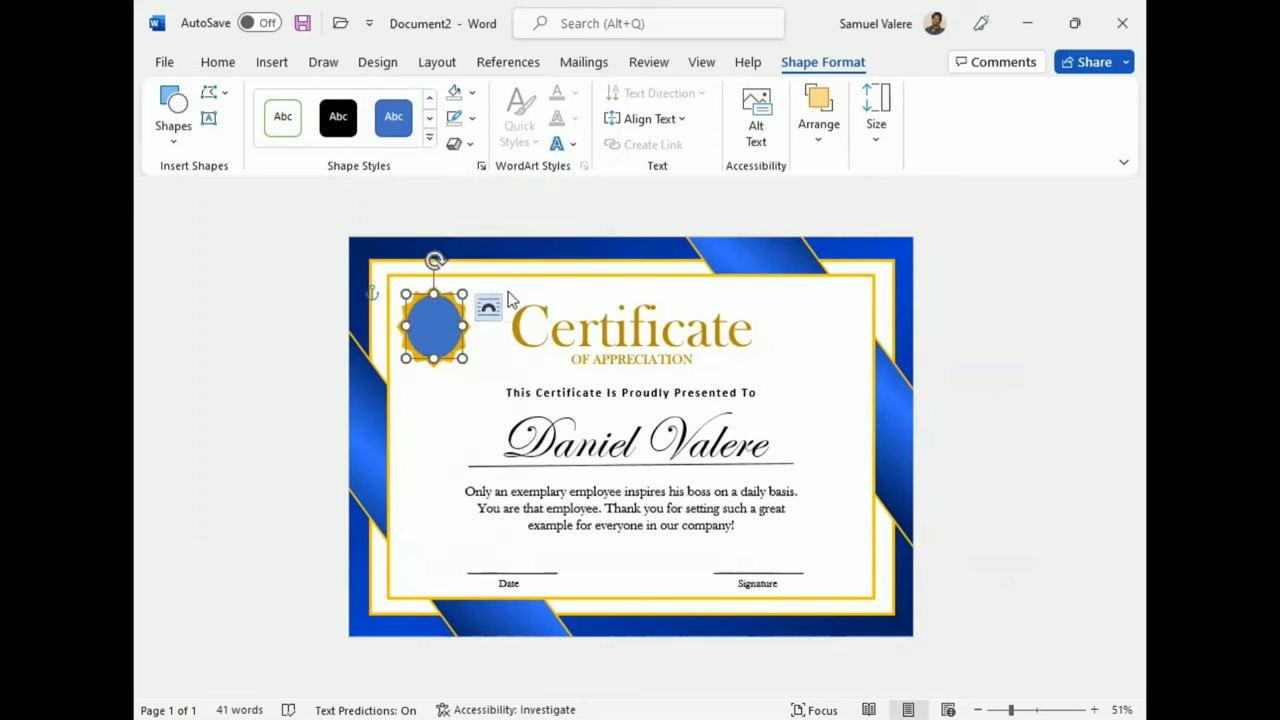
{"action": "left_click", "coordinate": [455, 93]}
Give the circle a gradient fill with both stops set to Dark Blue.
{"action": "mouse_move", "coordinate": [528, 455]}
{"action": "left_click", "coordinate": [688, 690]}
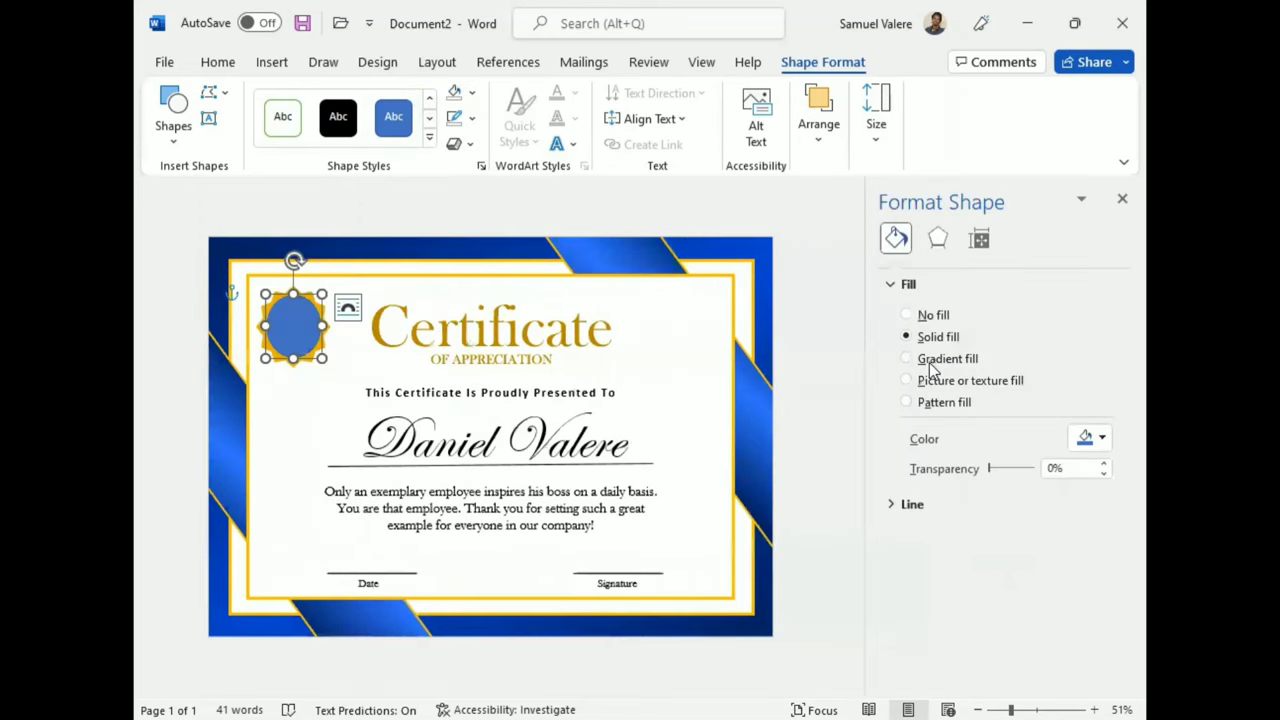
{"action": "left_click", "coordinate": [1033, 581]}
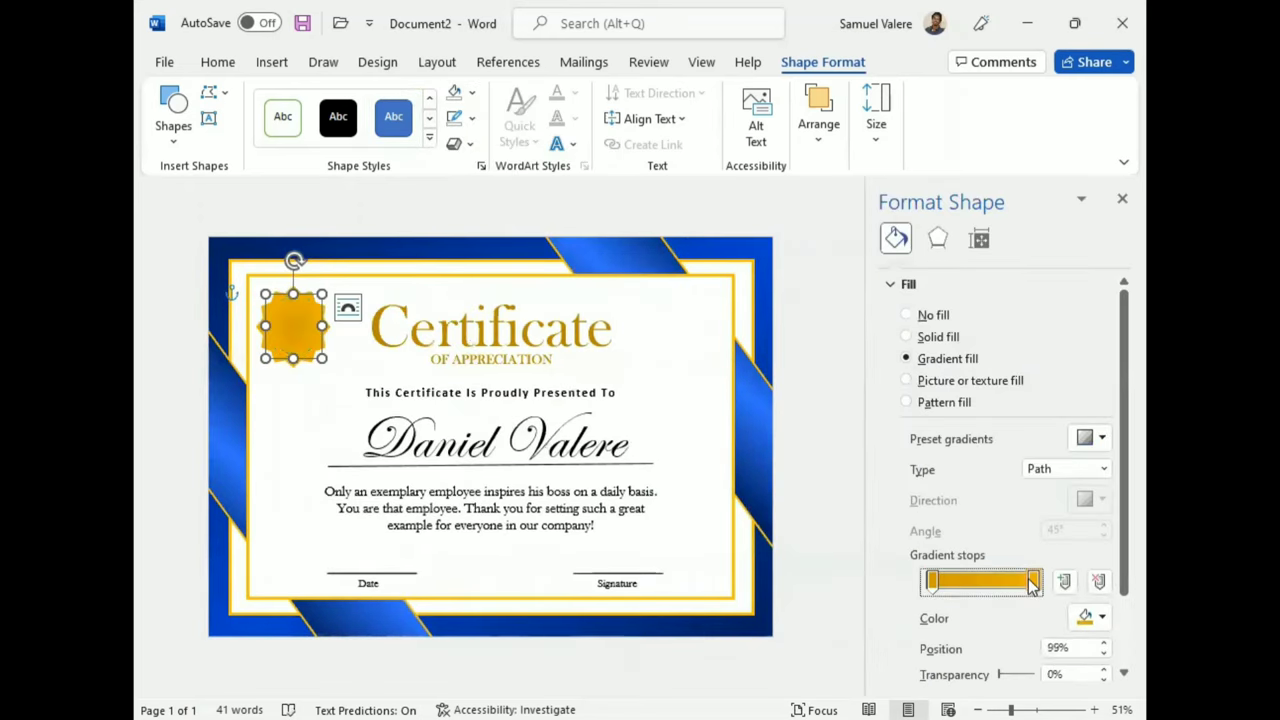
{"action": "left_click", "coordinate": [1102, 618]}
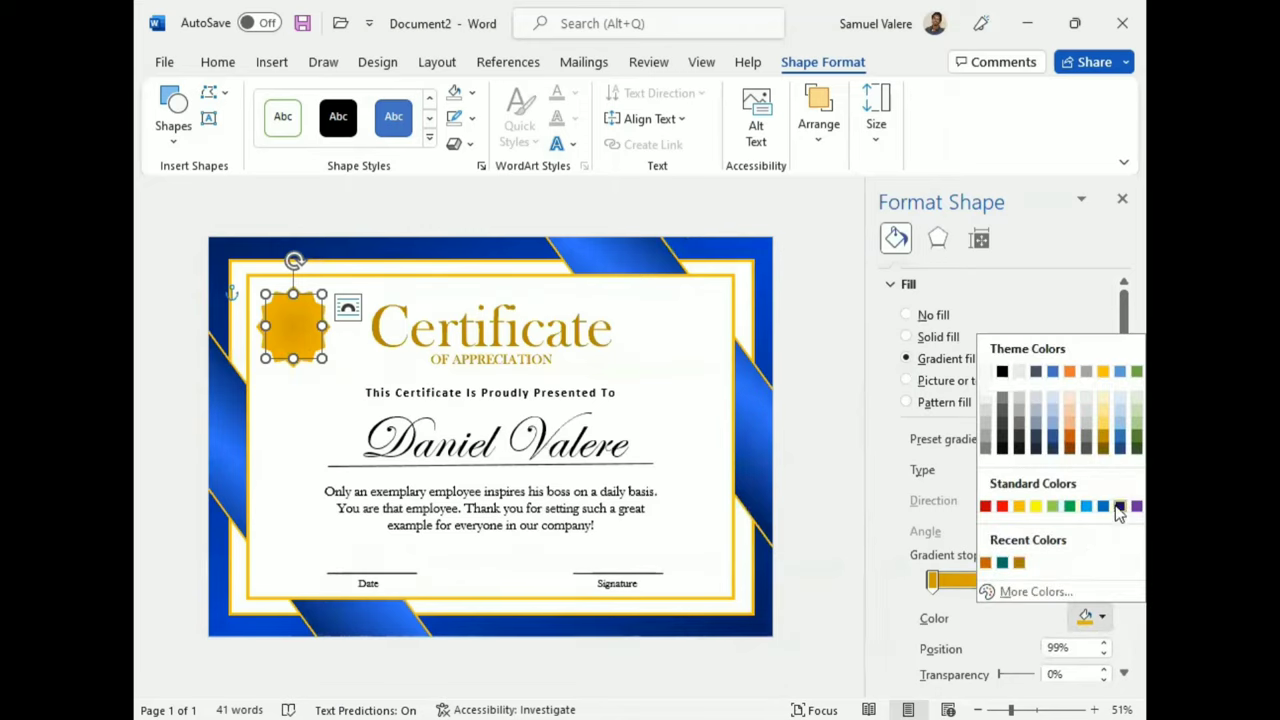
{"action": "left_click", "coordinate": [1119, 507]}
{"action": "left_click", "coordinate": [933, 581]}
{"action": "left_click", "coordinate": [1102, 618]}
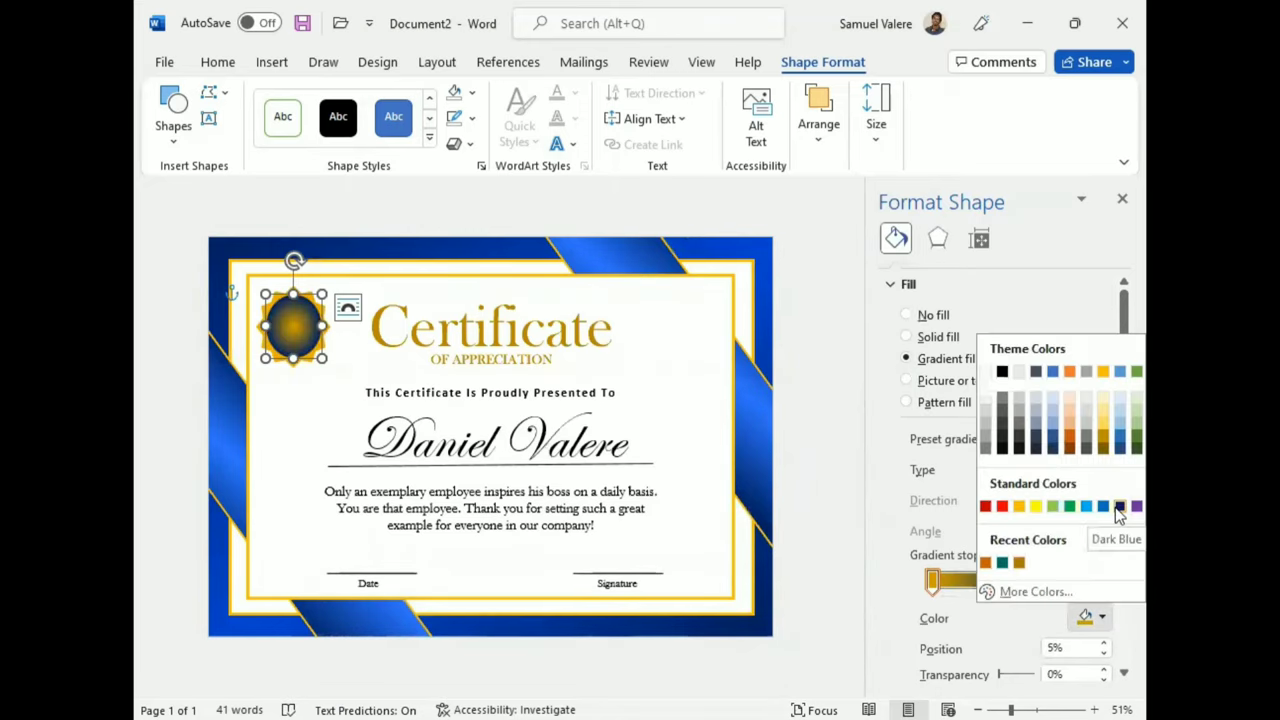
{"action": "left_click", "coordinate": [1119, 507]}
Add a brighter 50% stop, switch to a 45° Linear gradient, and move the right stop to 77%.
{"action": "left_click", "coordinate": [982, 583]}
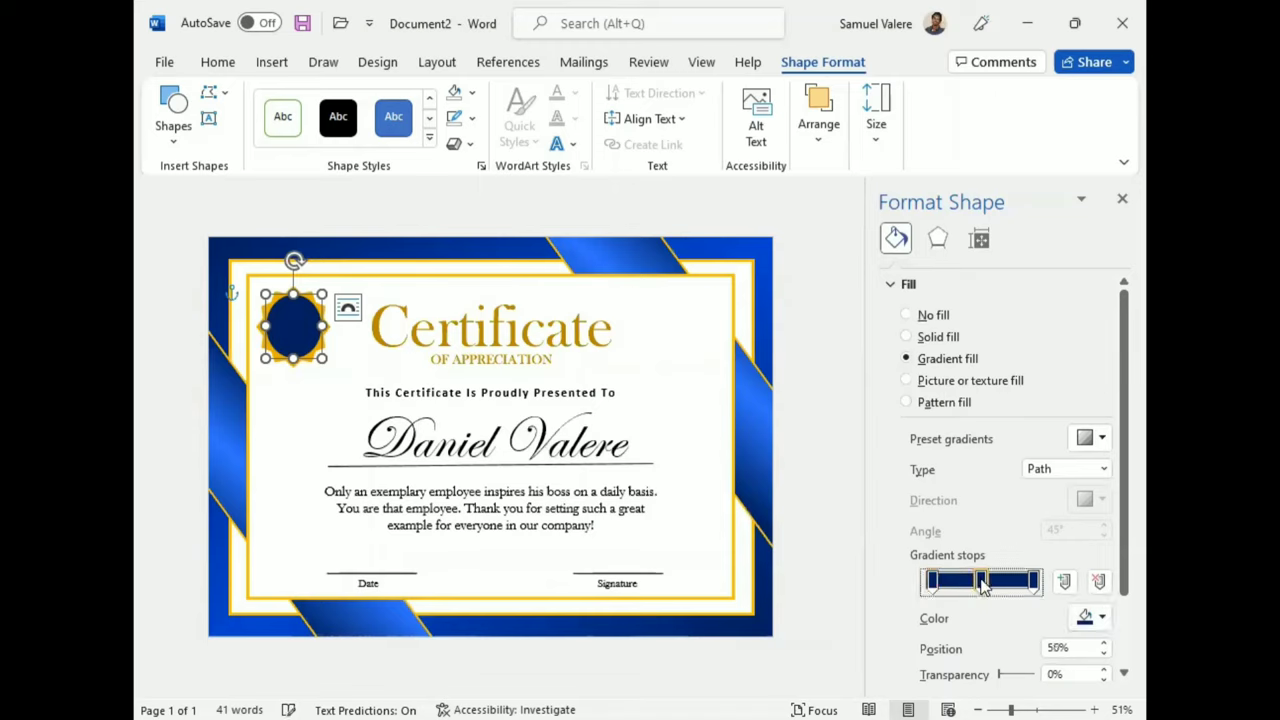
{"action": "left_click_drag", "start_coordinate": [982, 585], "coordinate": [984, 585]}
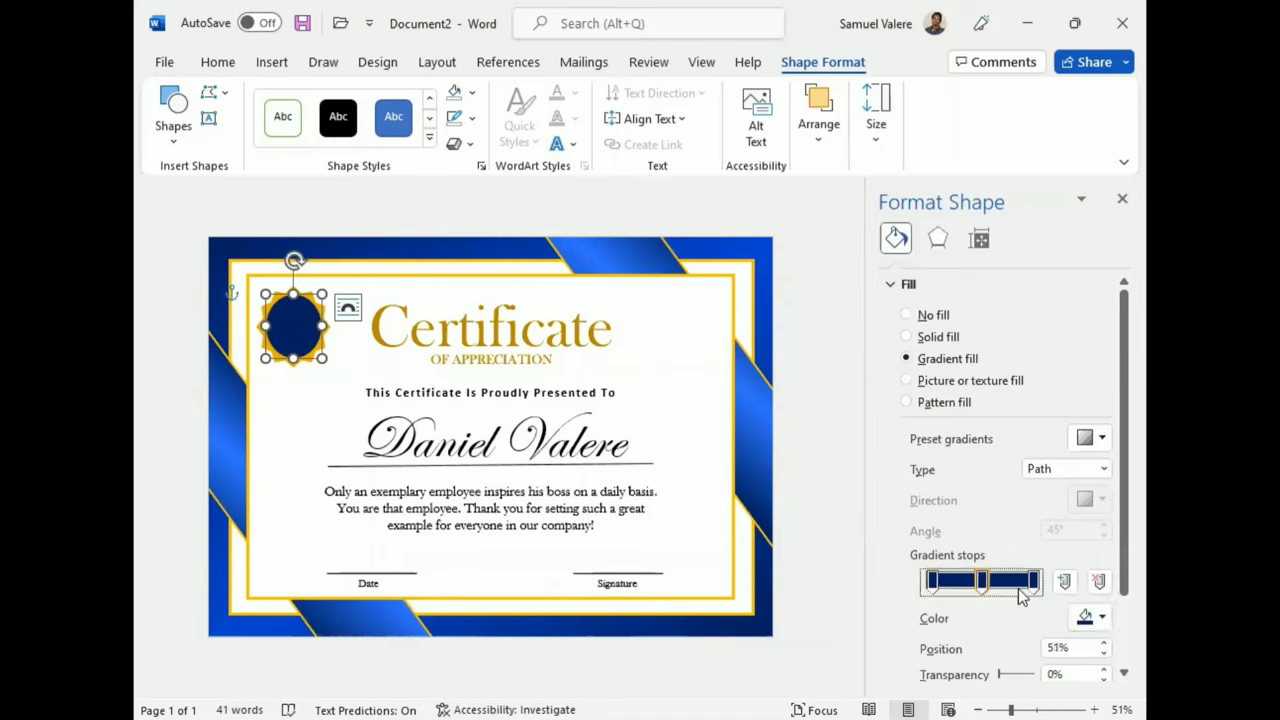
{"action": "left_click", "coordinate": [1104, 652]}
{"action": "scroll", "coordinate": [890, 632], "scroll_direction": "down", "scroll_amount": 1}
{"action": "left_click", "coordinate": [1104, 606]}
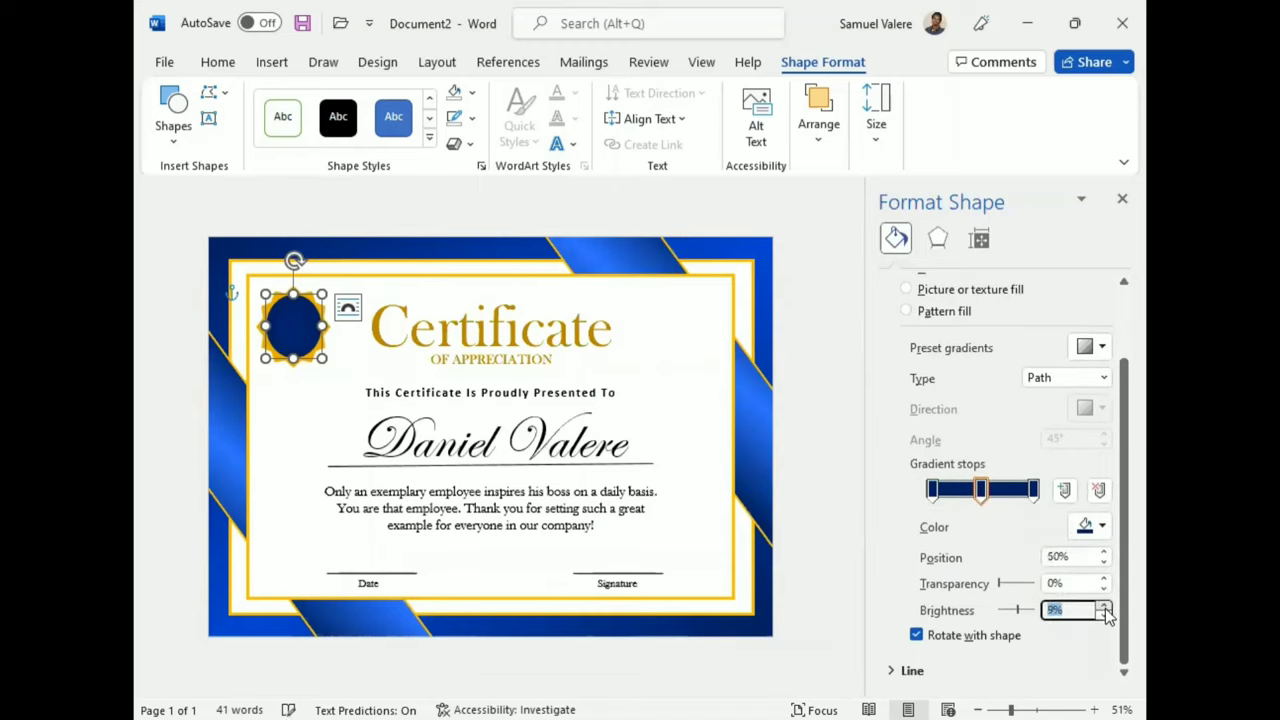
{"action": "left_click", "coordinate": [1104, 606]}
{"action": "left_click", "coordinate": [1103, 377]}
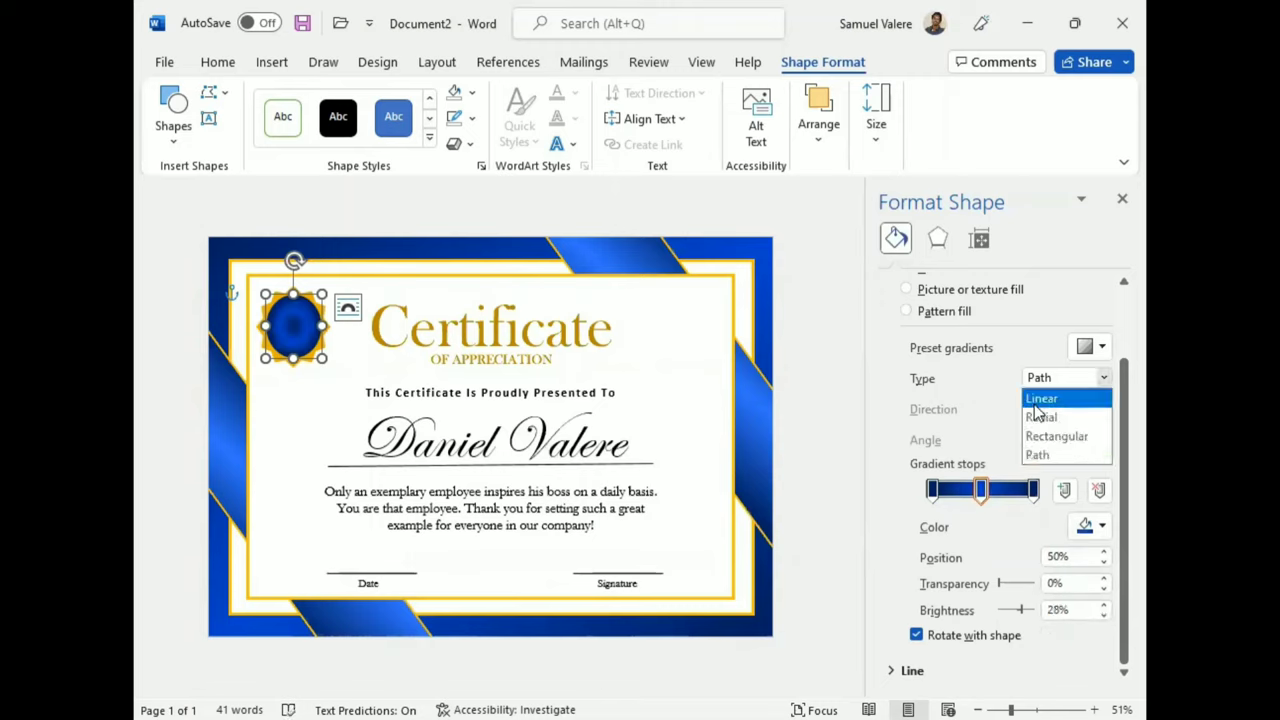
{"action": "left_click", "coordinate": [1036, 398]}
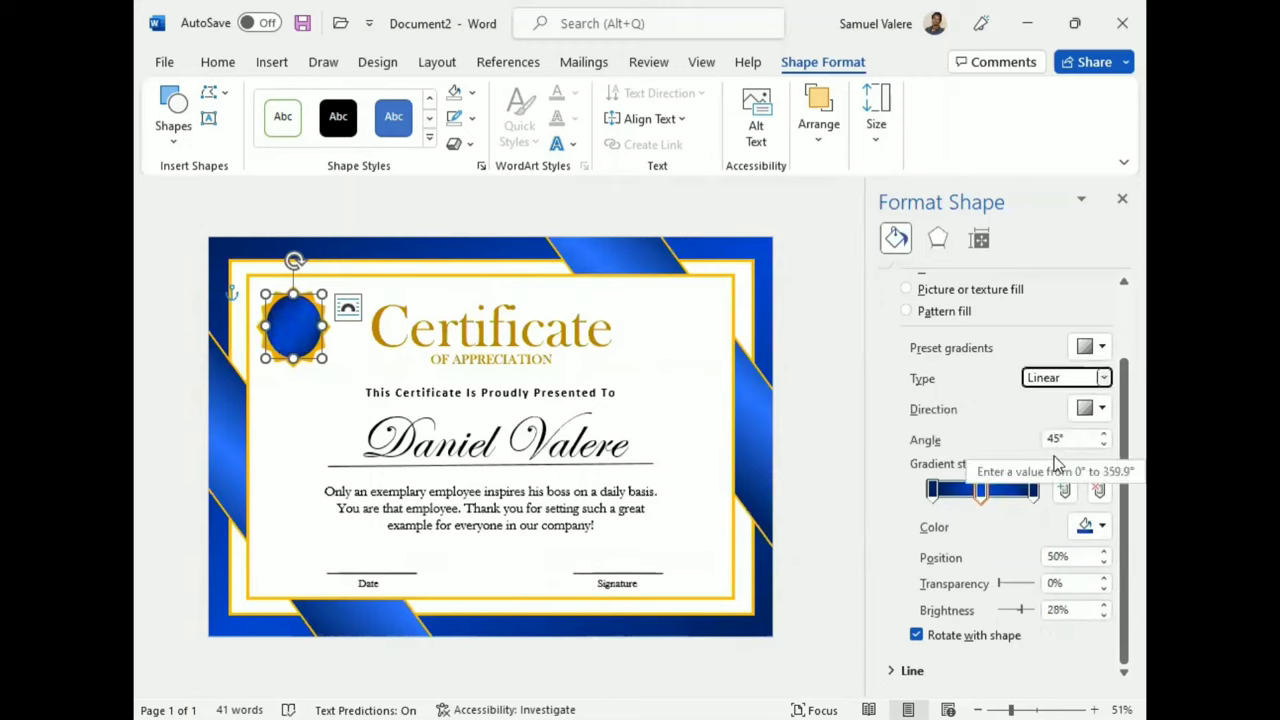
{"action": "left_click", "coordinate": [1098, 490]}
{"action": "left_click", "coordinate": [1033, 490]}
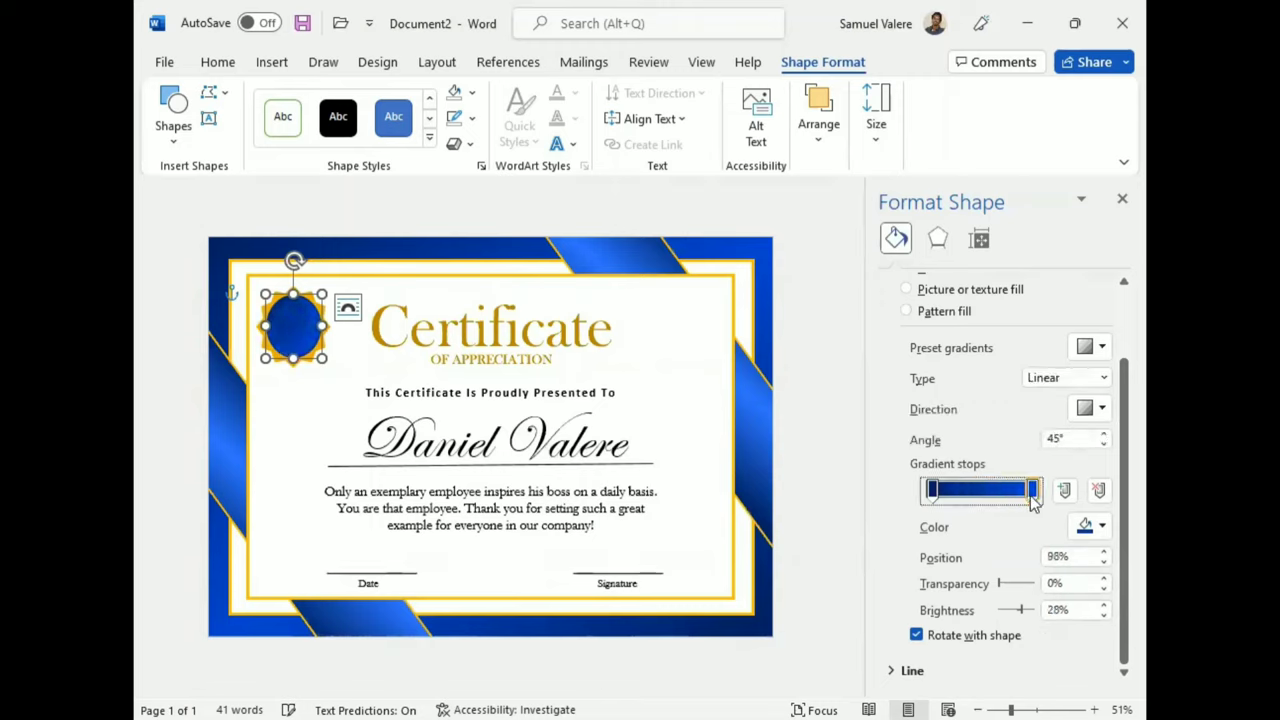
{"action": "left_click_drag", "start_coordinate": [1033, 497], "coordinate": [1012, 499]}
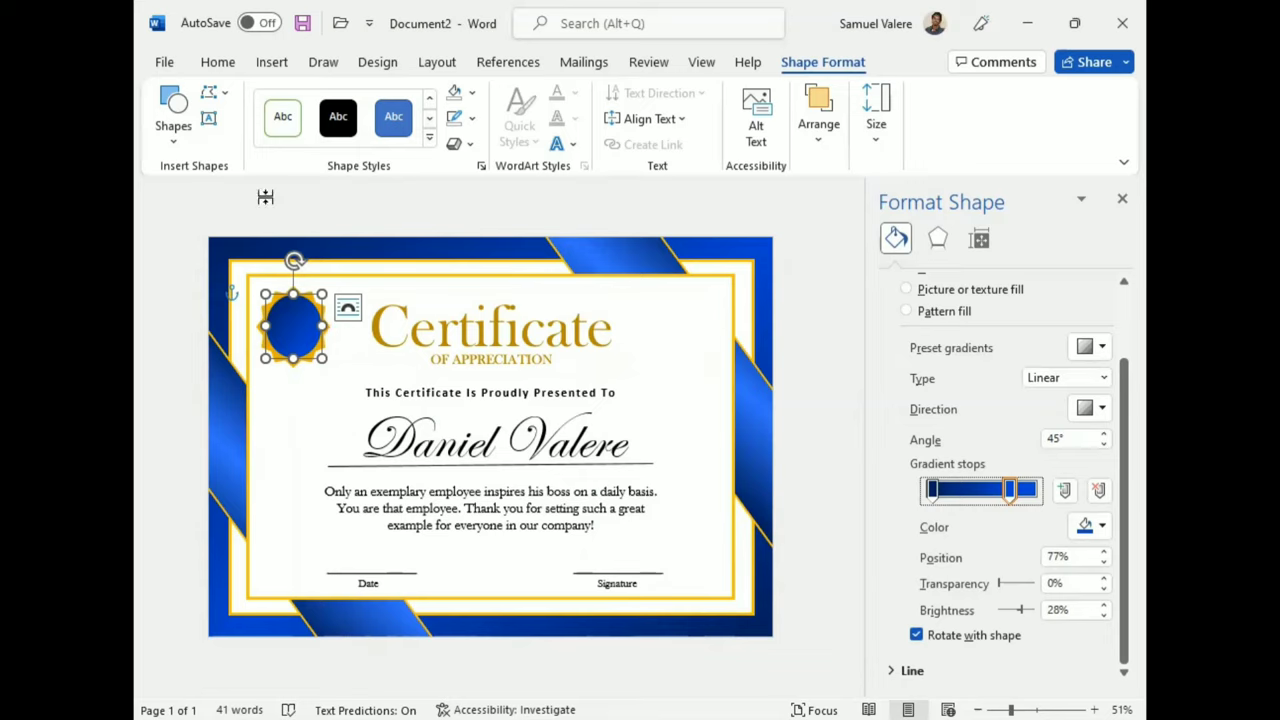
{"action": "left_click", "coordinate": [210, 119]}
Add a centred 'Best' text box over the circle in Baskerville Old Face 20, not bold.
{"action": "left_click_drag", "start_coordinate": [272, 312], "coordinate": [320, 331]}
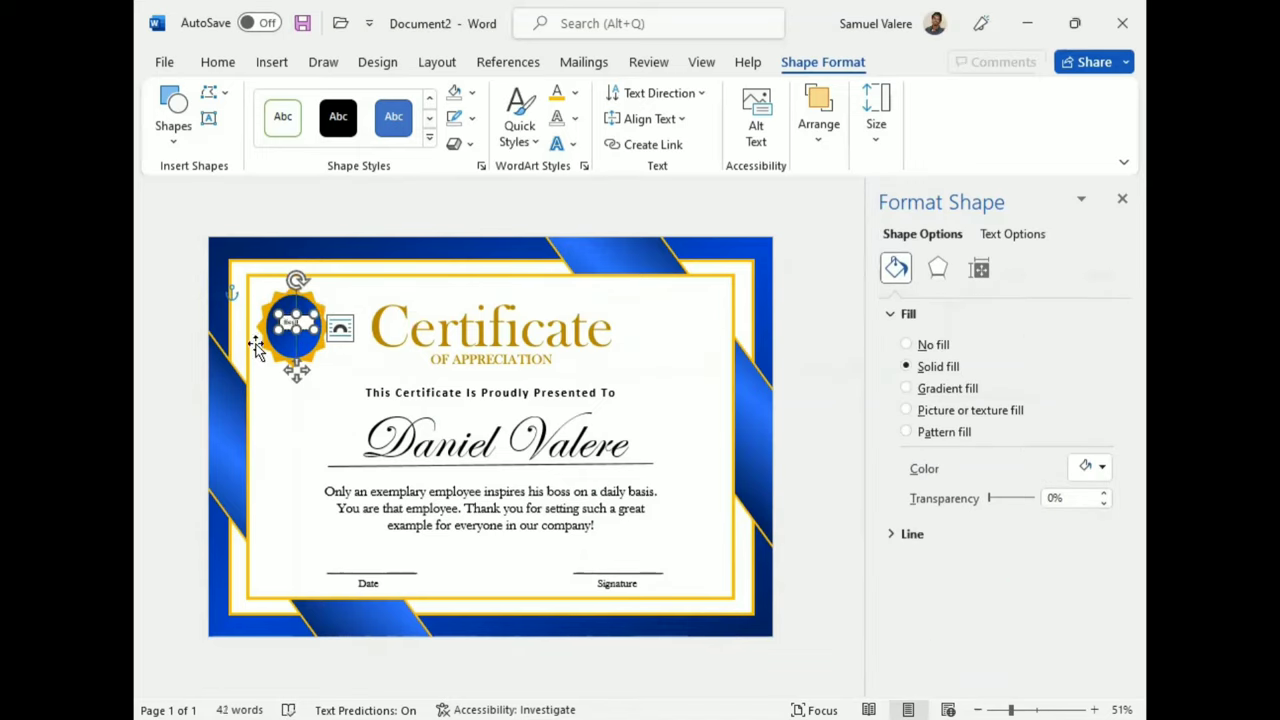
{"action": "double_click", "coordinate": [294, 324]}
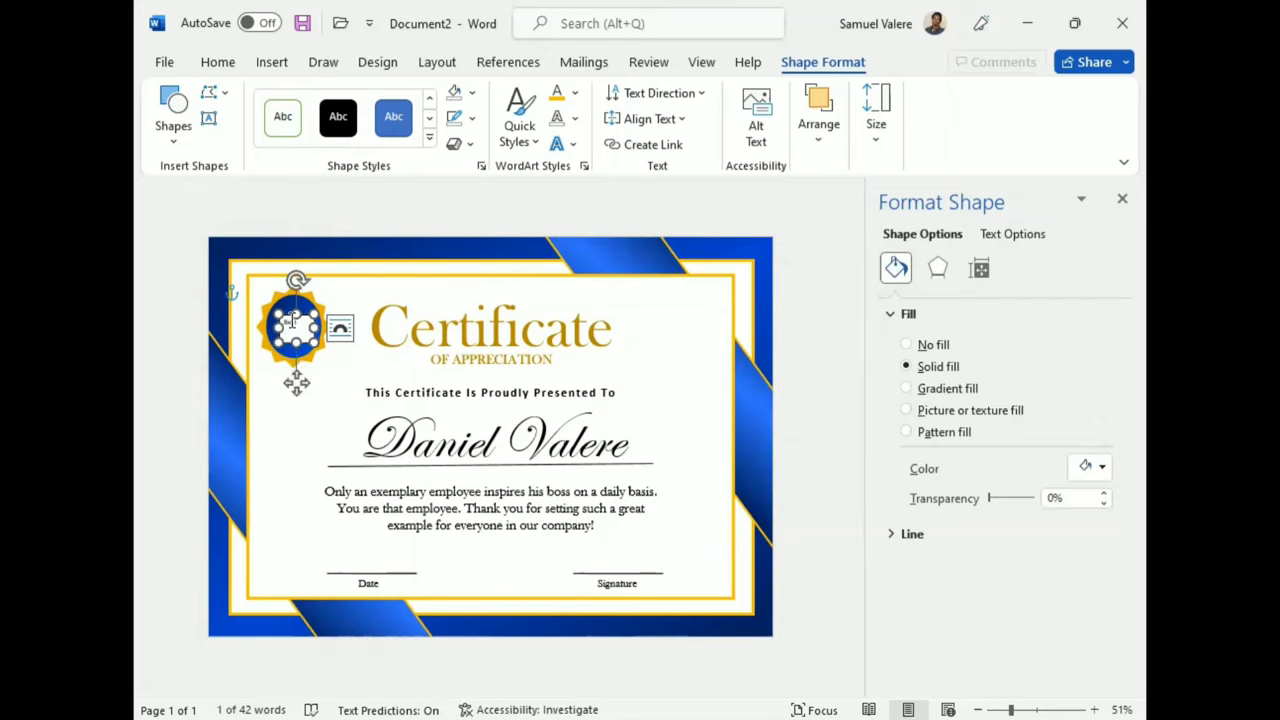
{"action": "left_click", "coordinate": [371, 256]}
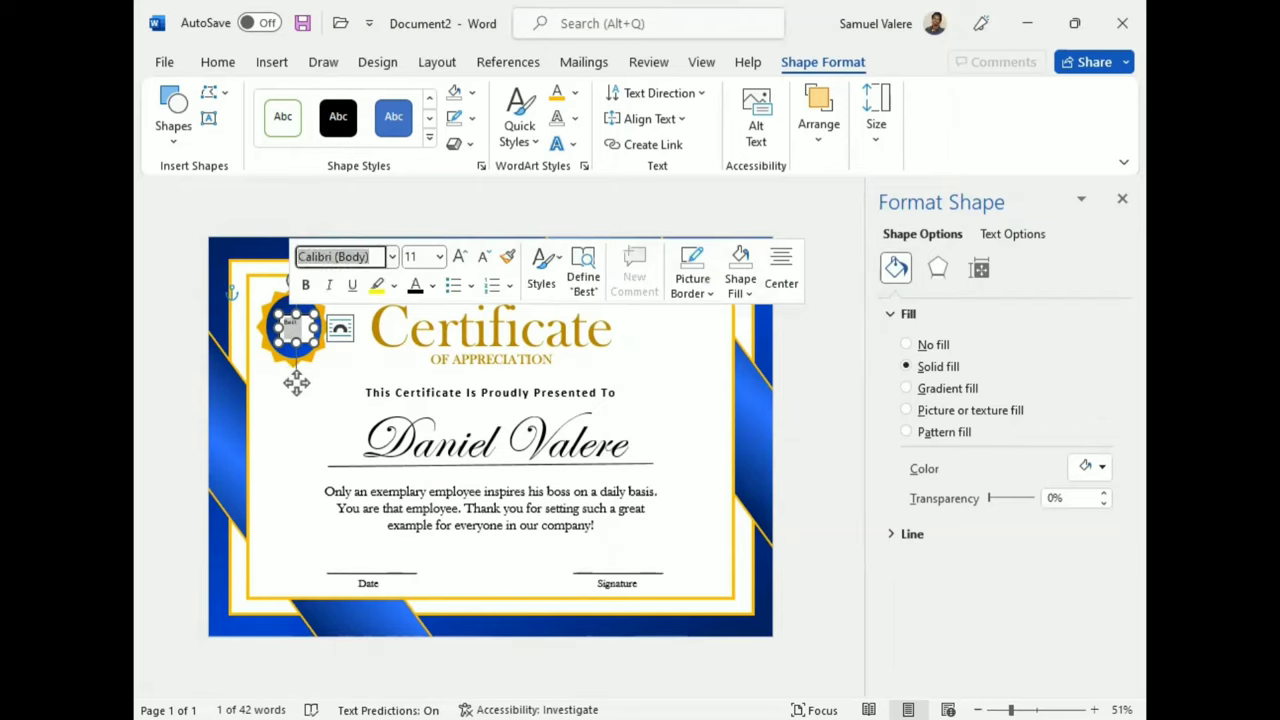
{"action": "type", "text": "Baskerville Old F"}
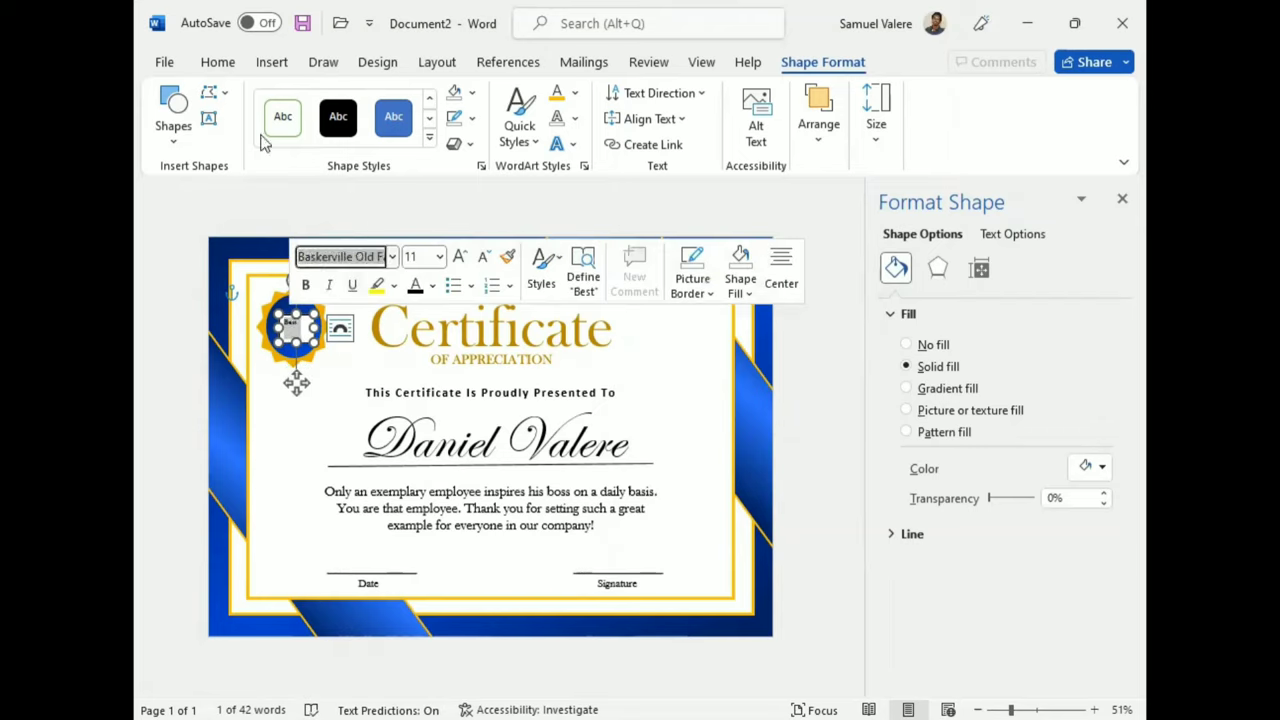
{"action": "key", "text": "Return"}
{"action": "left_click", "coordinate": [561, 118]}
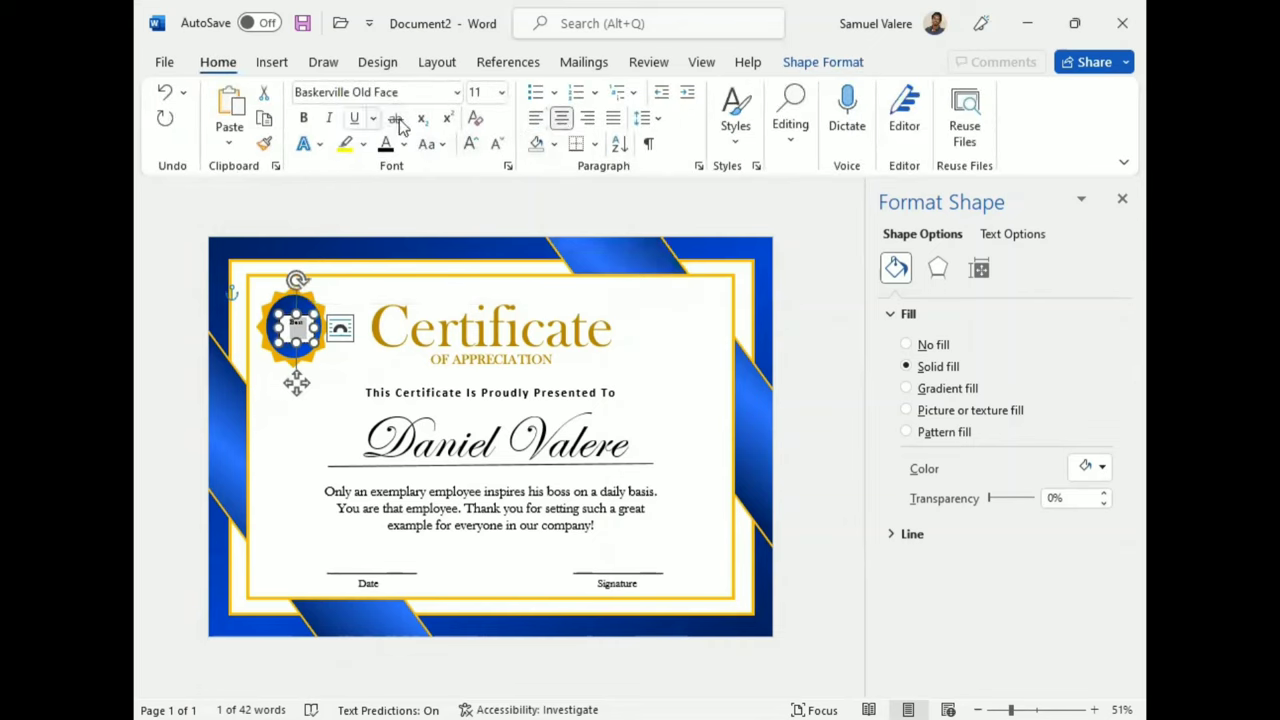
{"action": "left_click", "coordinate": [470, 145]}
{"action": "left_click", "coordinate": [470, 145]}
{"action": "left_click", "coordinate": [472, 145]}
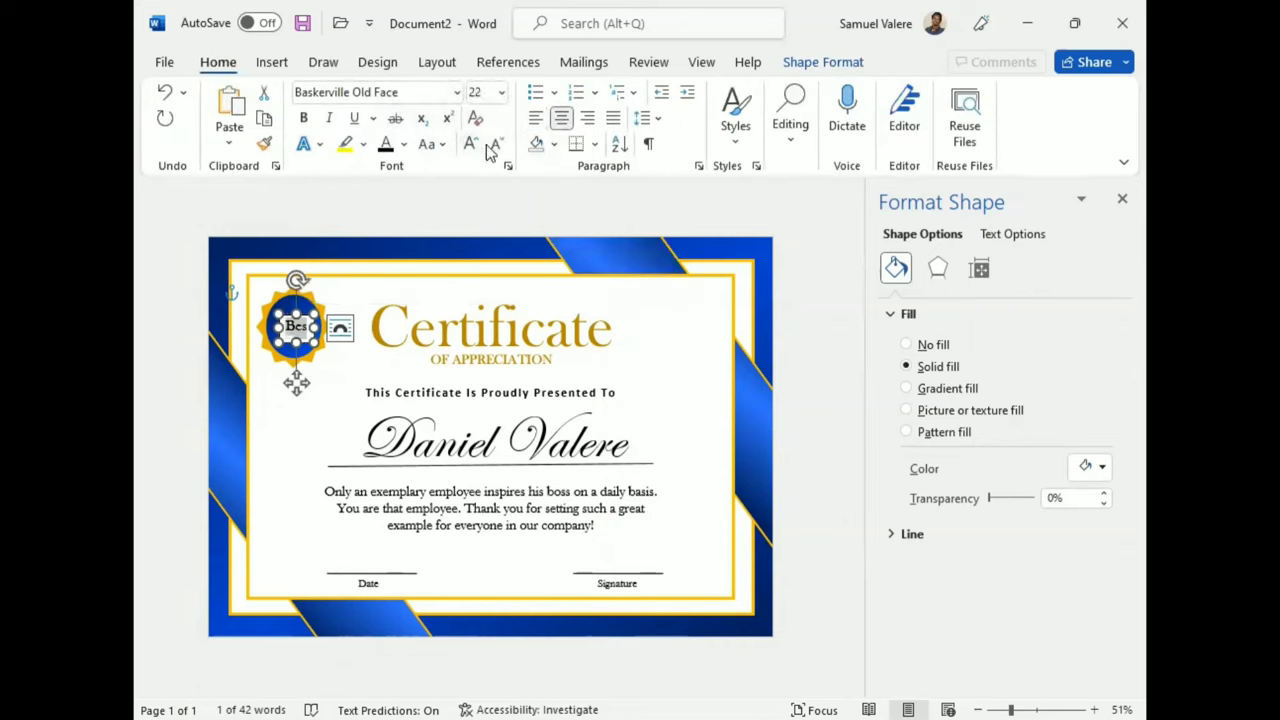
{"action": "left_click", "coordinate": [296, 378]}
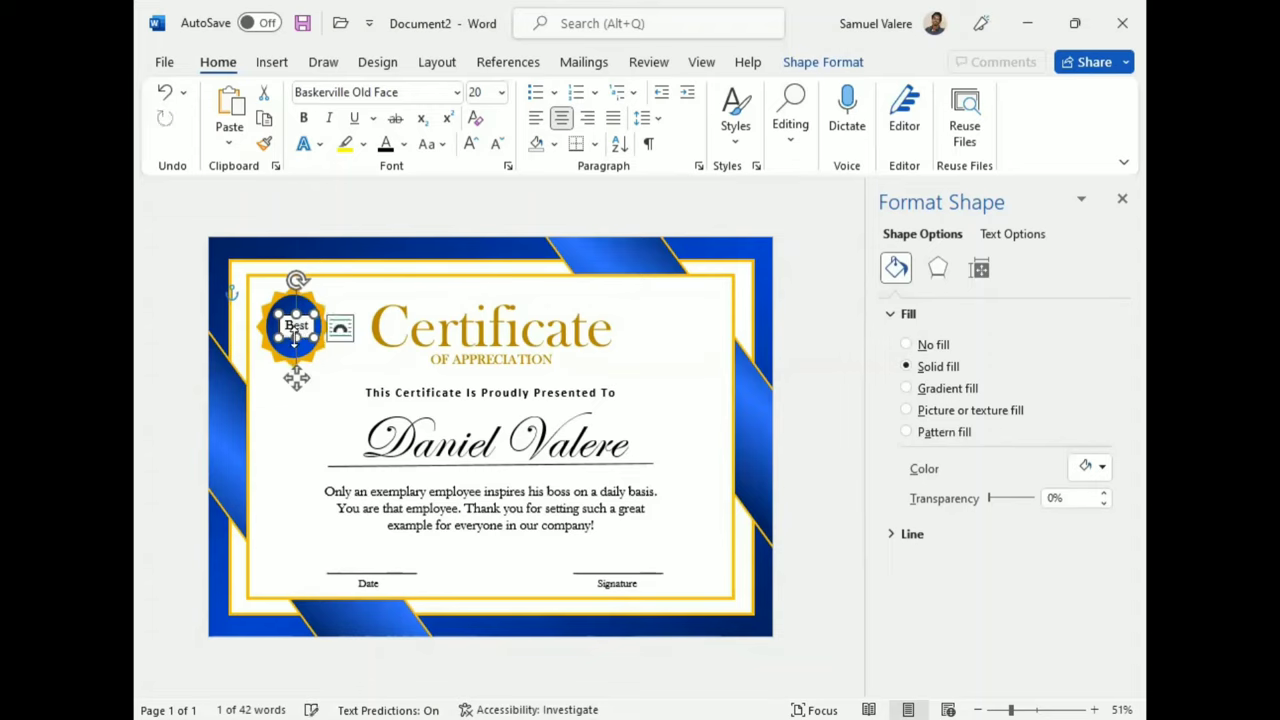
{"action": "double_click", "coordinate": [296, 326]}
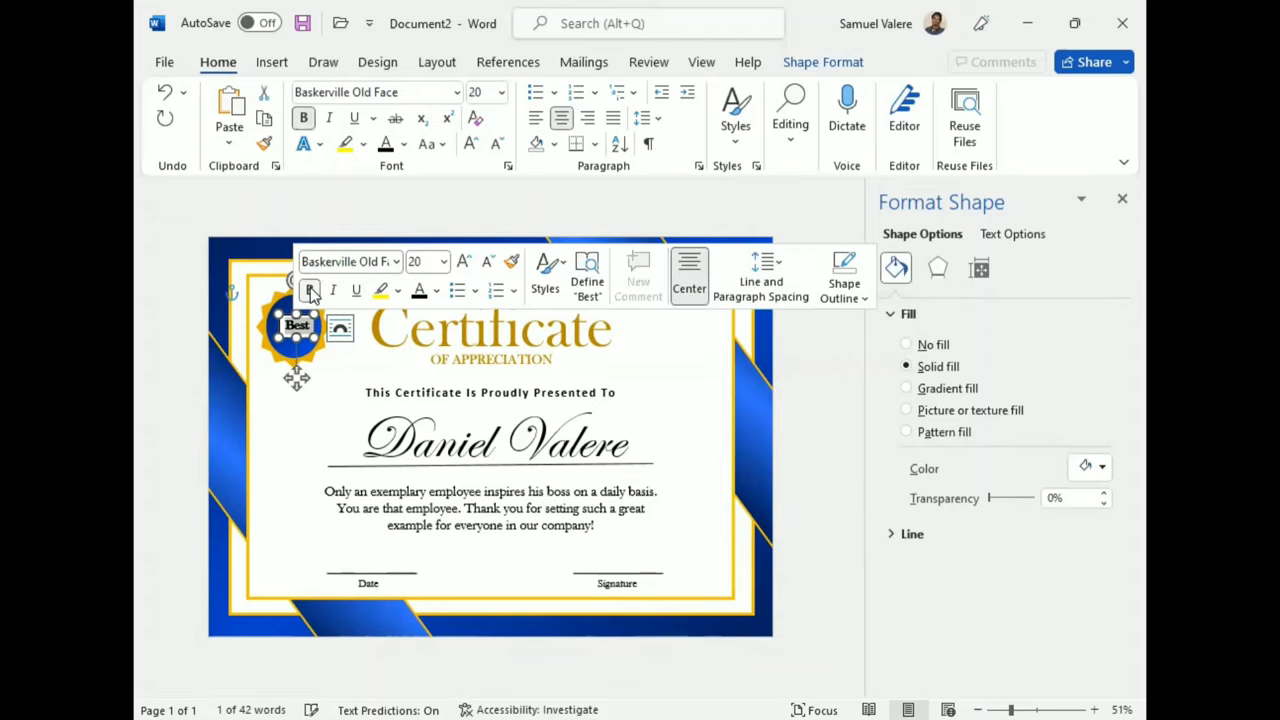
{"action": "left_click", "coordinate": [310, 290]}
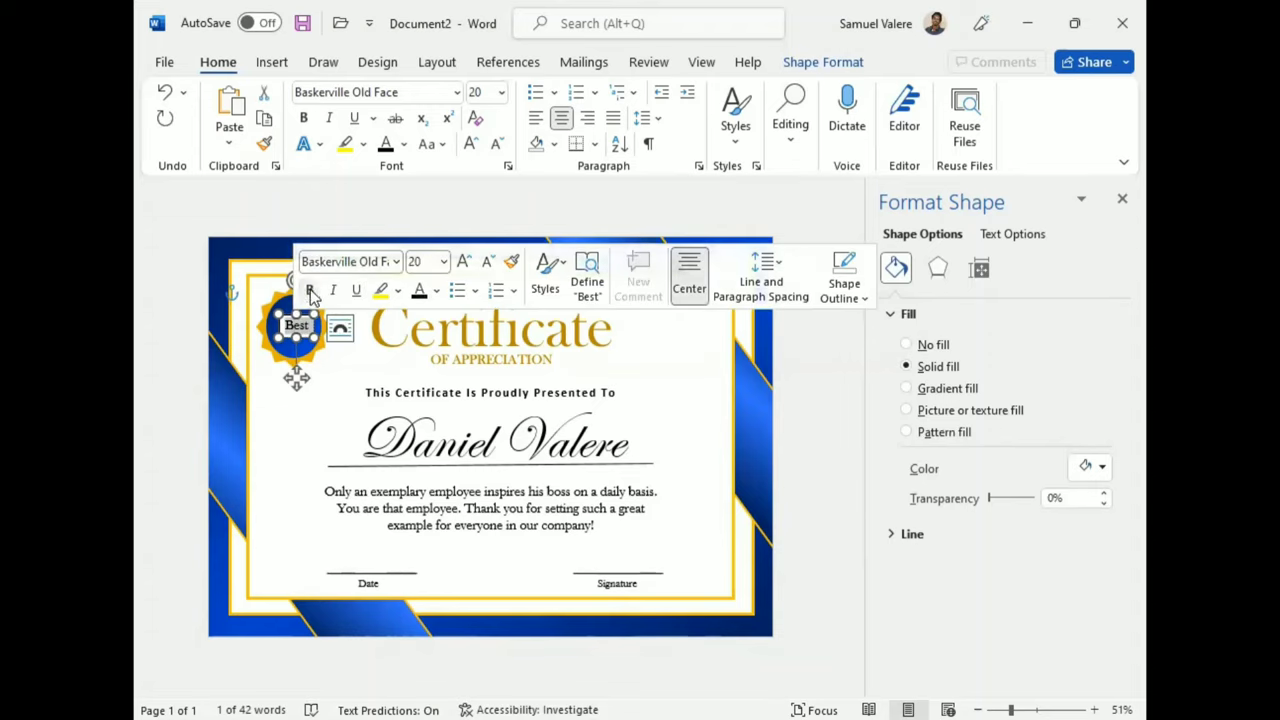
{"action": "left_click", "coordinate": [796, 72]}
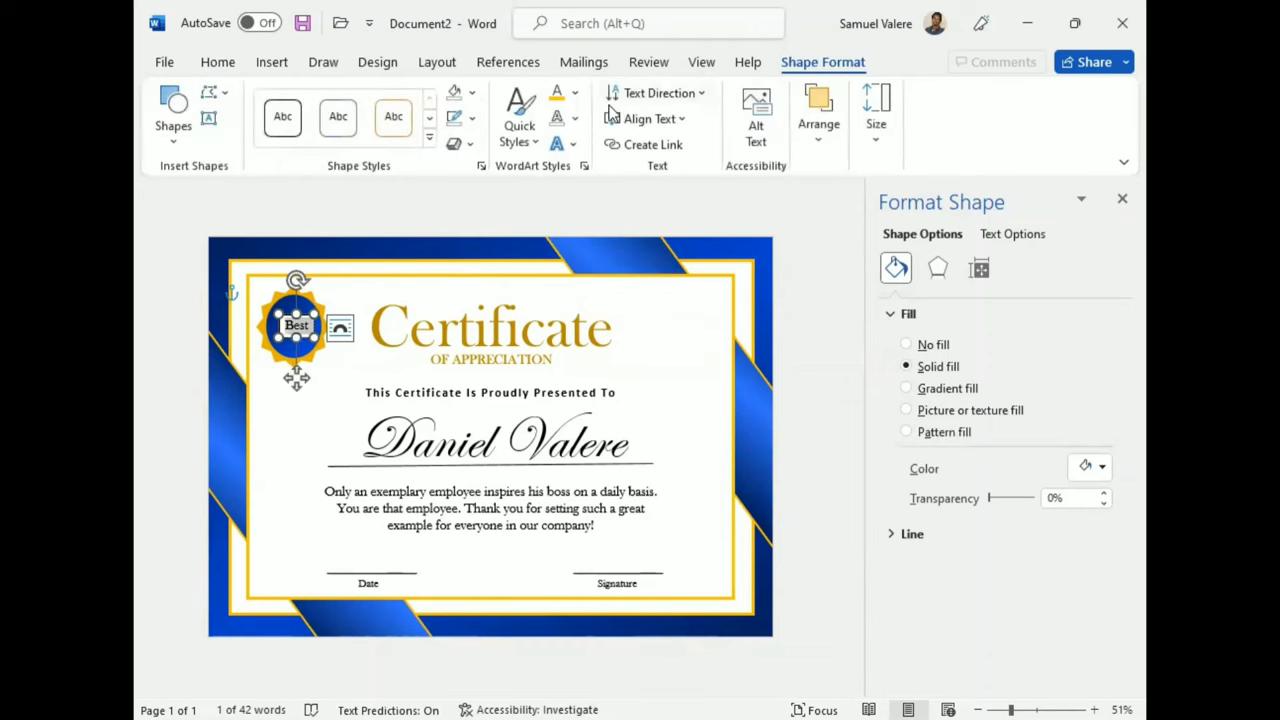
Remove the 'Best' text box's fill and outline and reposition it on the seal.
{"action": "left_click", "coordinate": [470, 92]}
{"action": "left_click", "coordinate": [465, 368]}
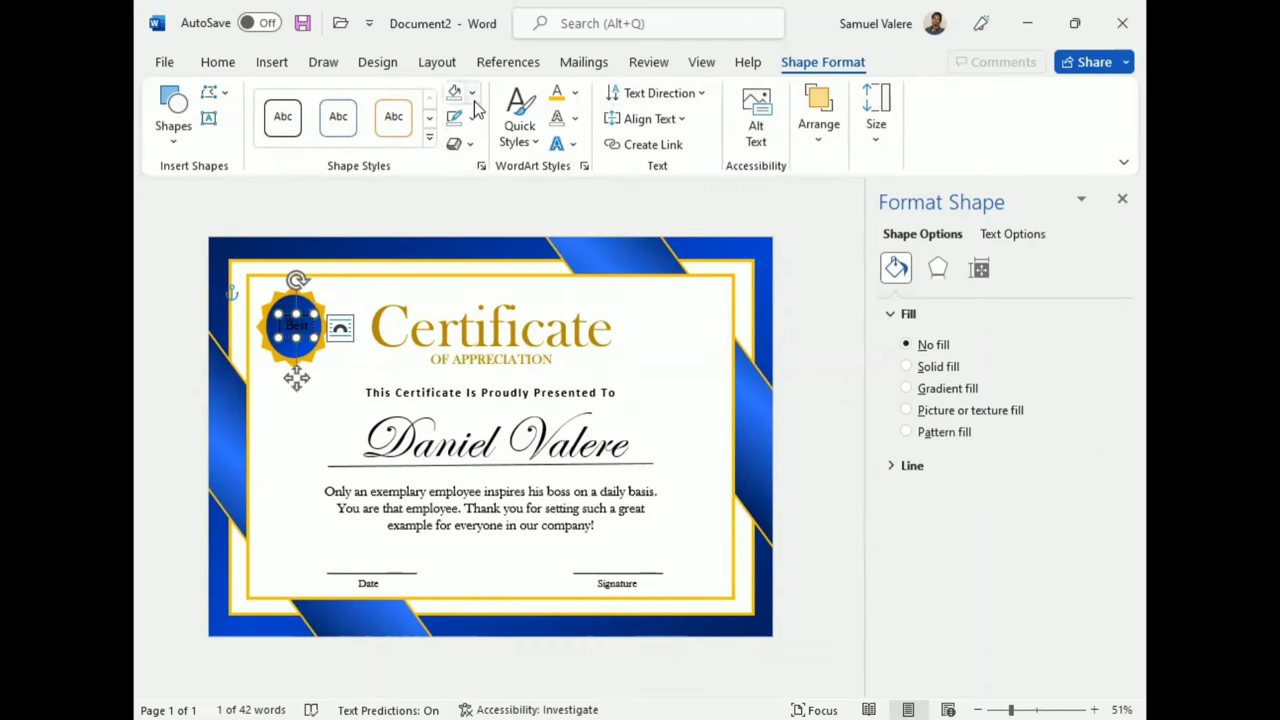
{"action": "left_click", "coordinate": [463, 118]}
{"action": "left_click", "coordinate": [467, 394]}
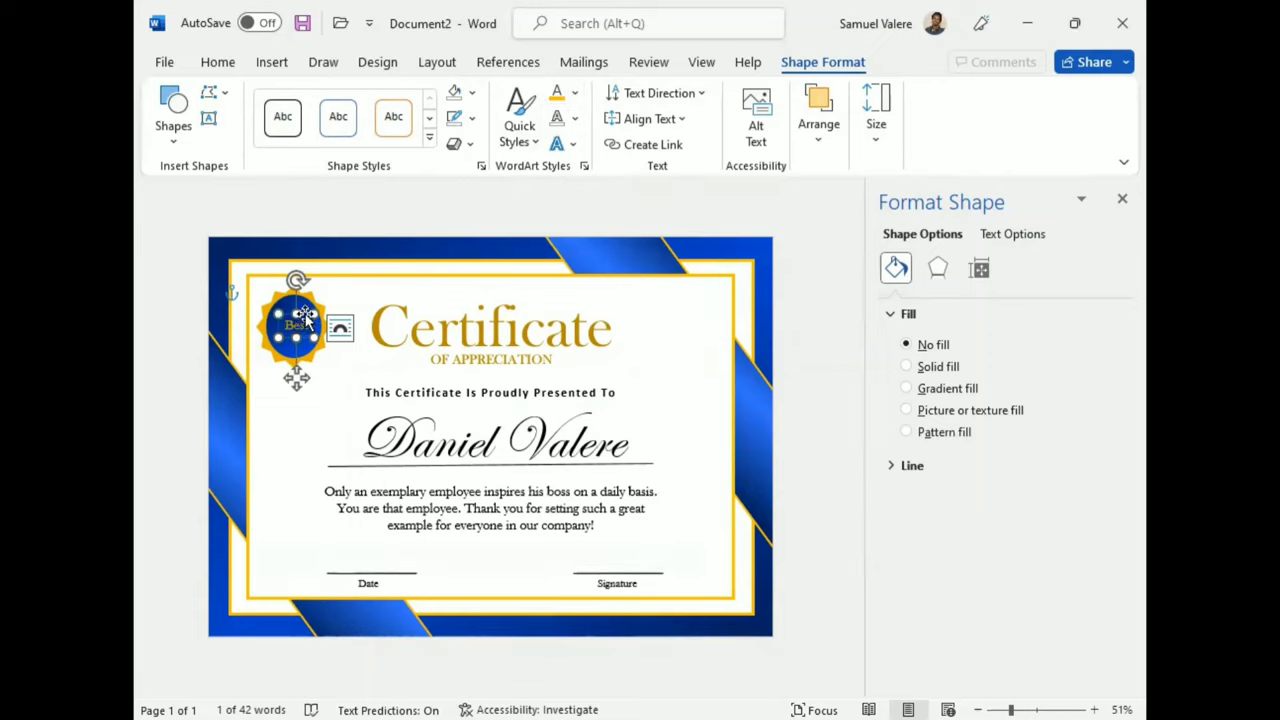
{"action": "left_click_drag", "start_coordinate": [305, 318], "coordinate": [300, 312]}
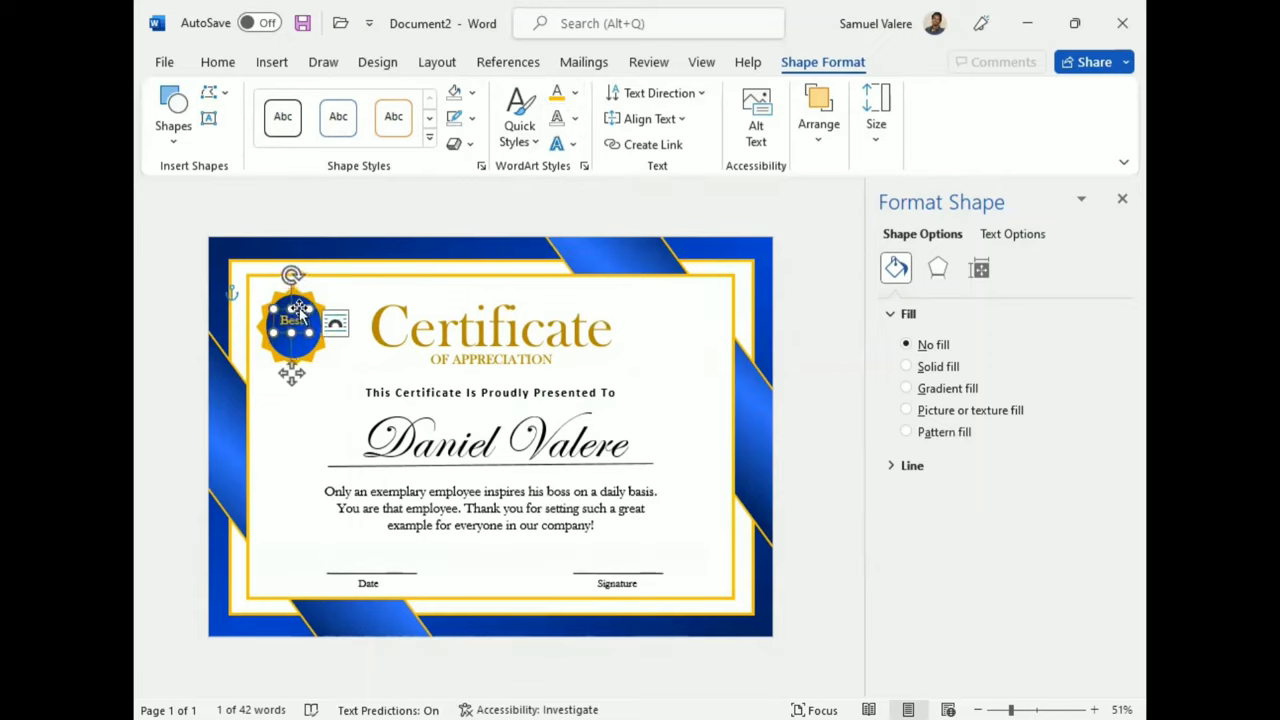
{"action": "key", "text": "Down"}
{"action": "key", "text": "Down"}
{"action": "key", "text": "Right"}
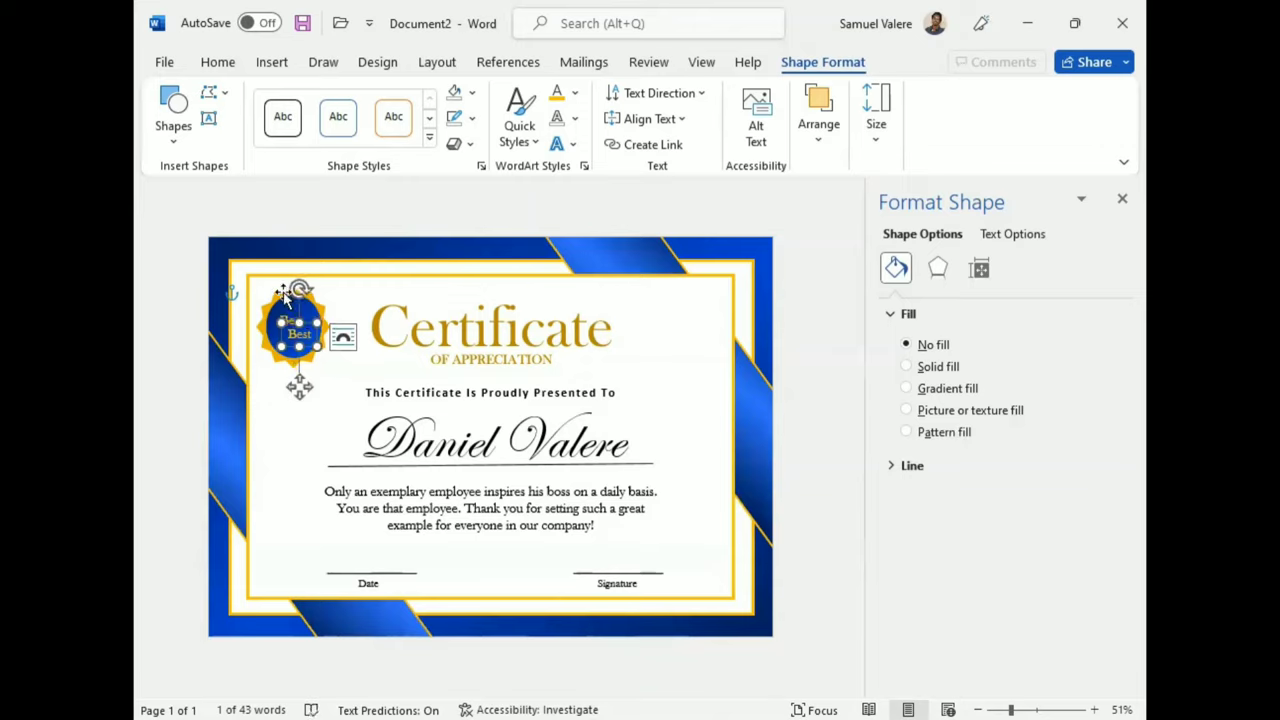
Add 'Award' to the badge text and set it to size 25.
{"action": "type", "text": "Award"}
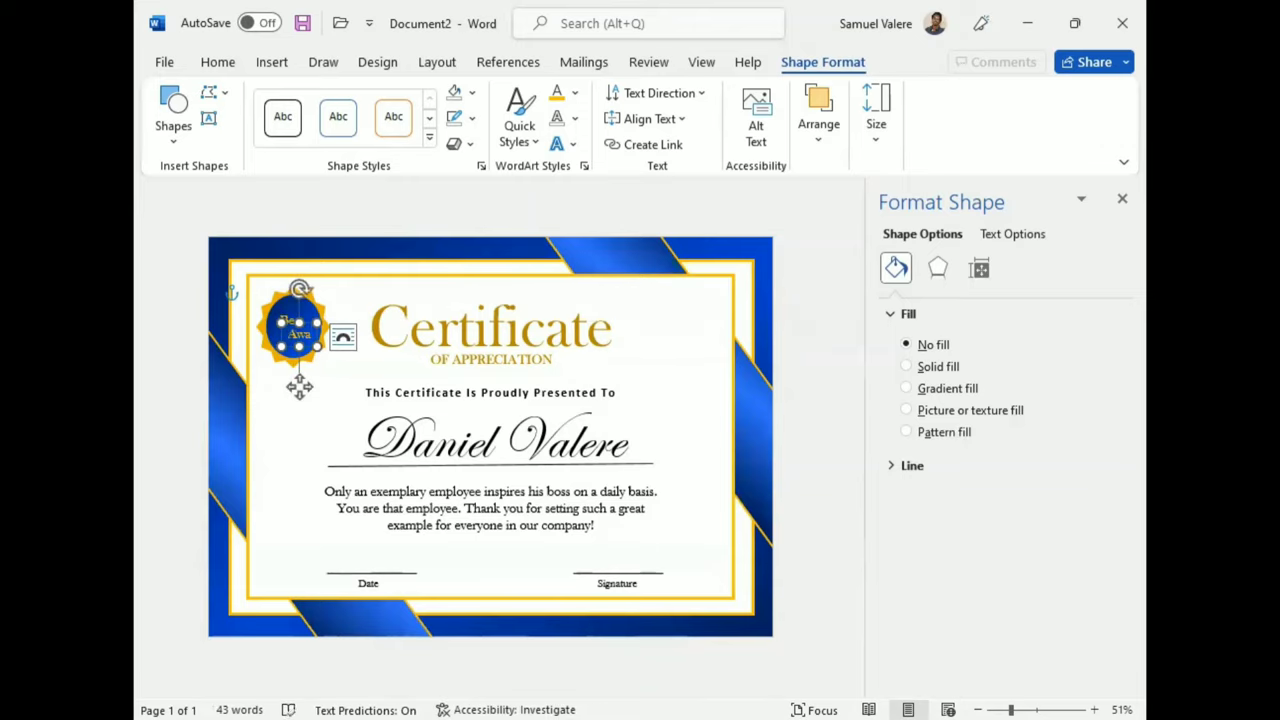
{"action": "left_click_drag", "start_coordinate": [299, 386], "coordinate": [293, 396]}
{"action": "double_click", "coordinate": [305, 341]}
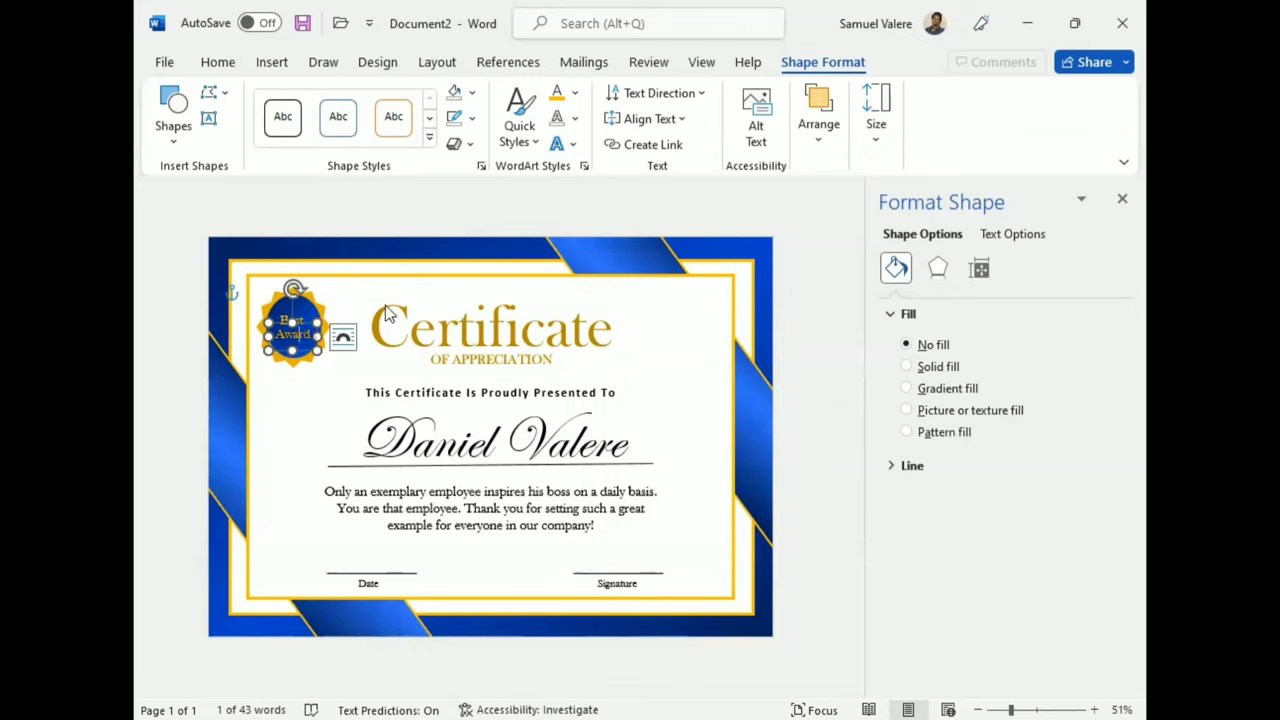
{"action": "left_click", "coordinate": [425, 274]}
{"action": "type", "text": "25"}
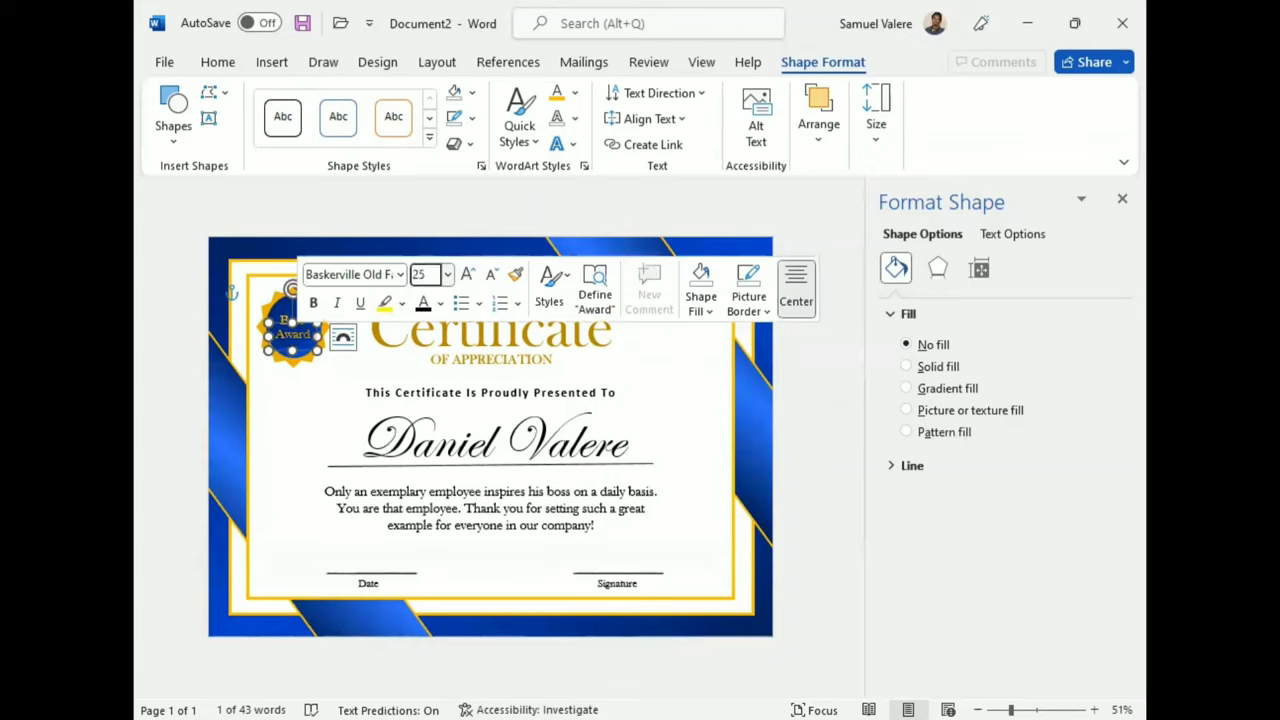
{"action": "key", "text": "Return"}
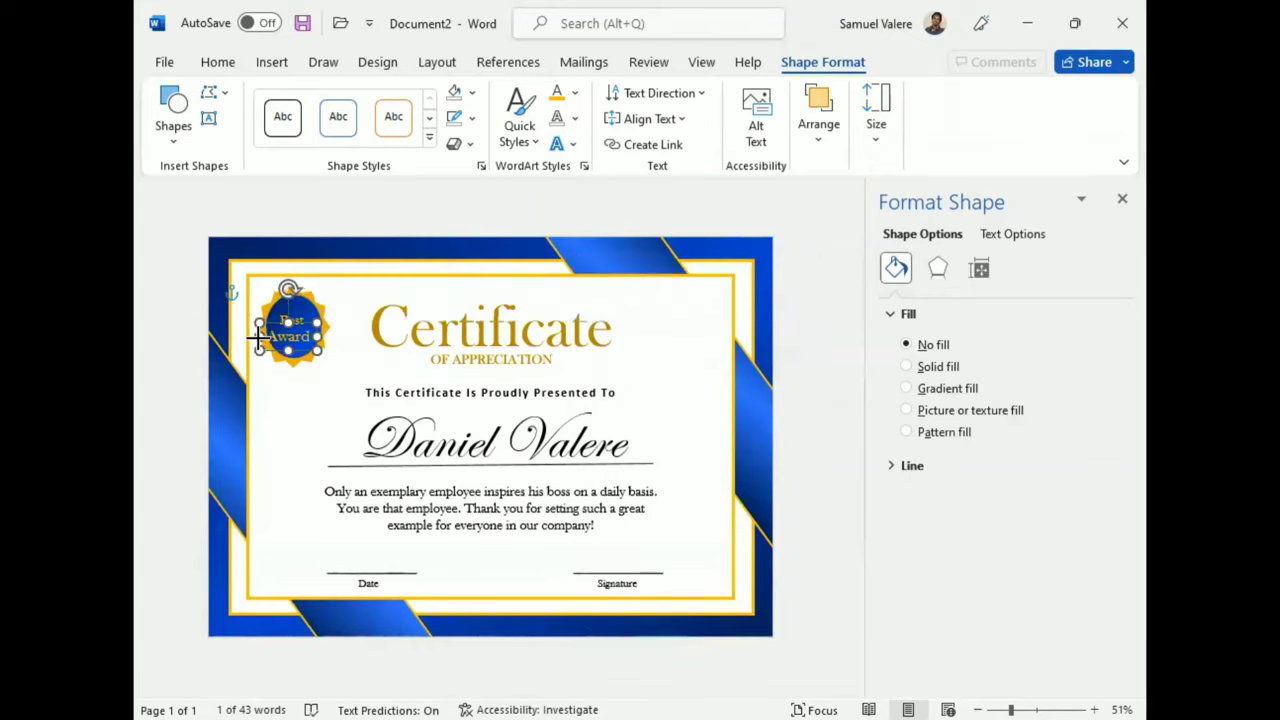
{"action": "left_click_drag", "start_coordinate": [297, 350], "coordinate": [302, 350]}
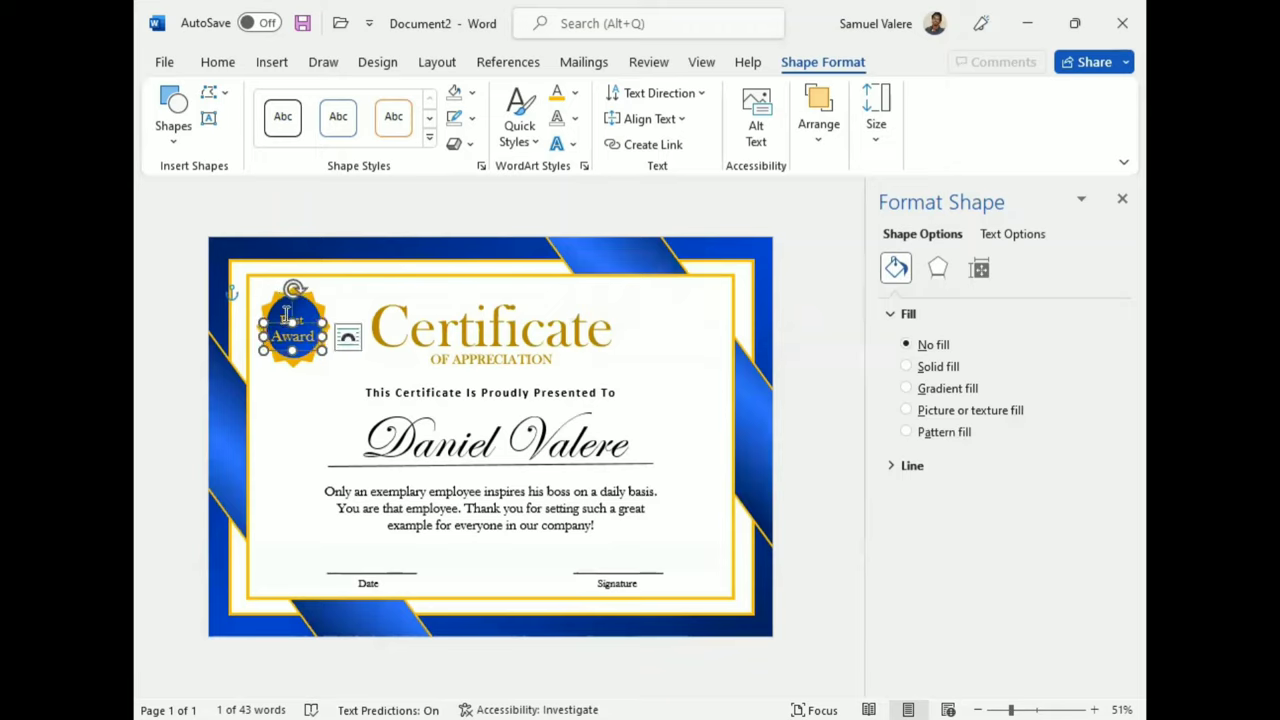
{"action": "left_click_drag", "start_coordinate": [287, 316], "coordinate": [291, 374]}
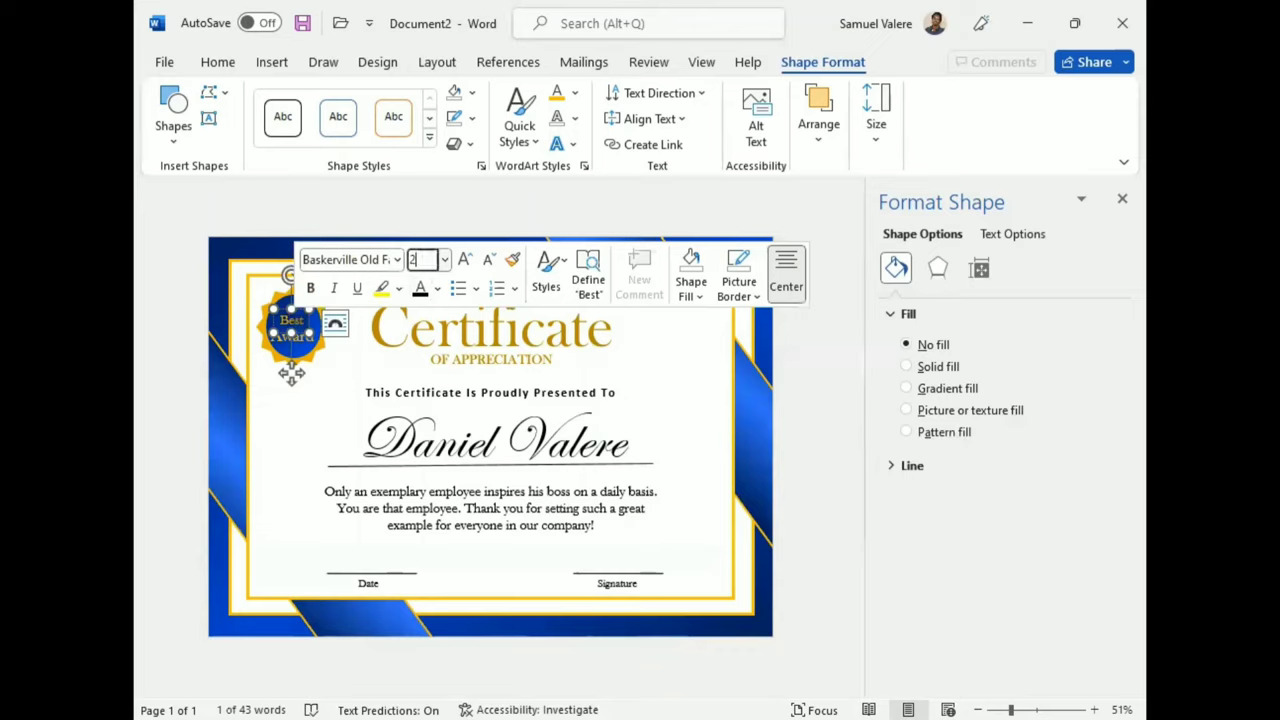
{"action": "type", "text": "5"}
{"action": "key", "text": "Return"}
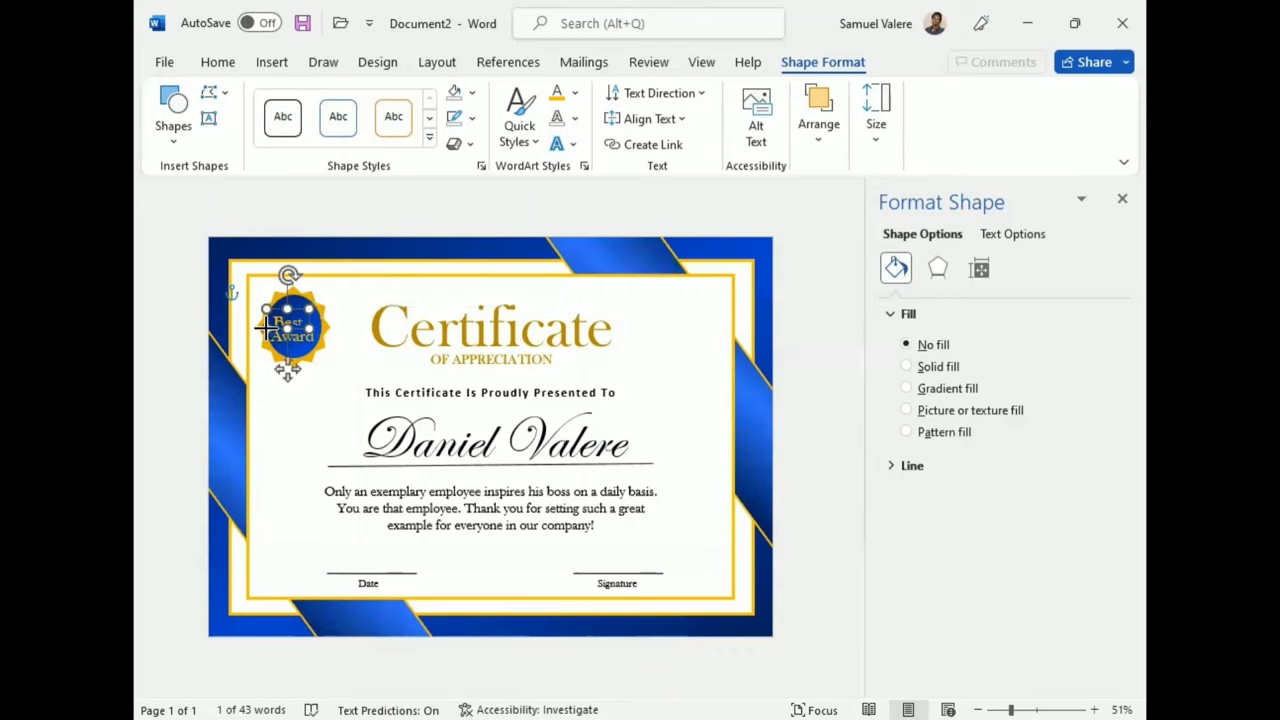
Nudge the Best Award text box to the right so it centres on the seal.
{"action": "key", "text": "Right"}
{"action": "key", "text": "Right"}
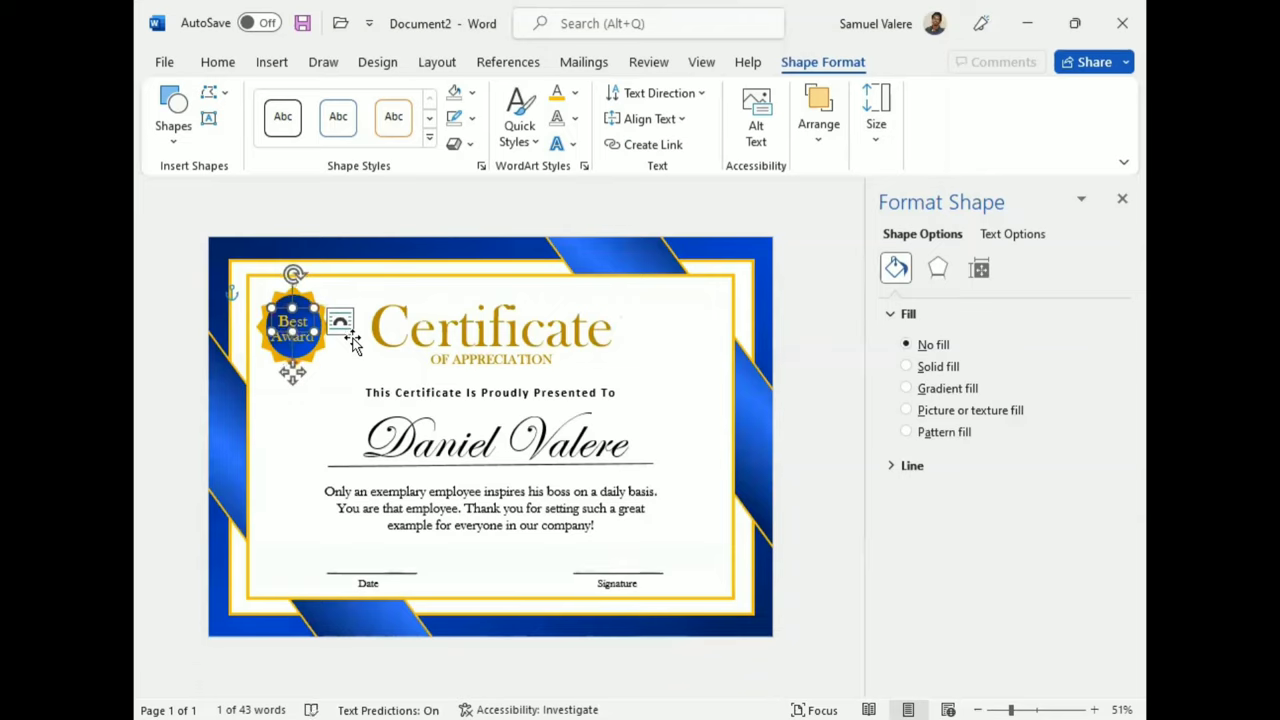
{"action": "left_click", "coordinate": [312, 421]}
{"action": "left_click", "coordinate": [294, 337]}
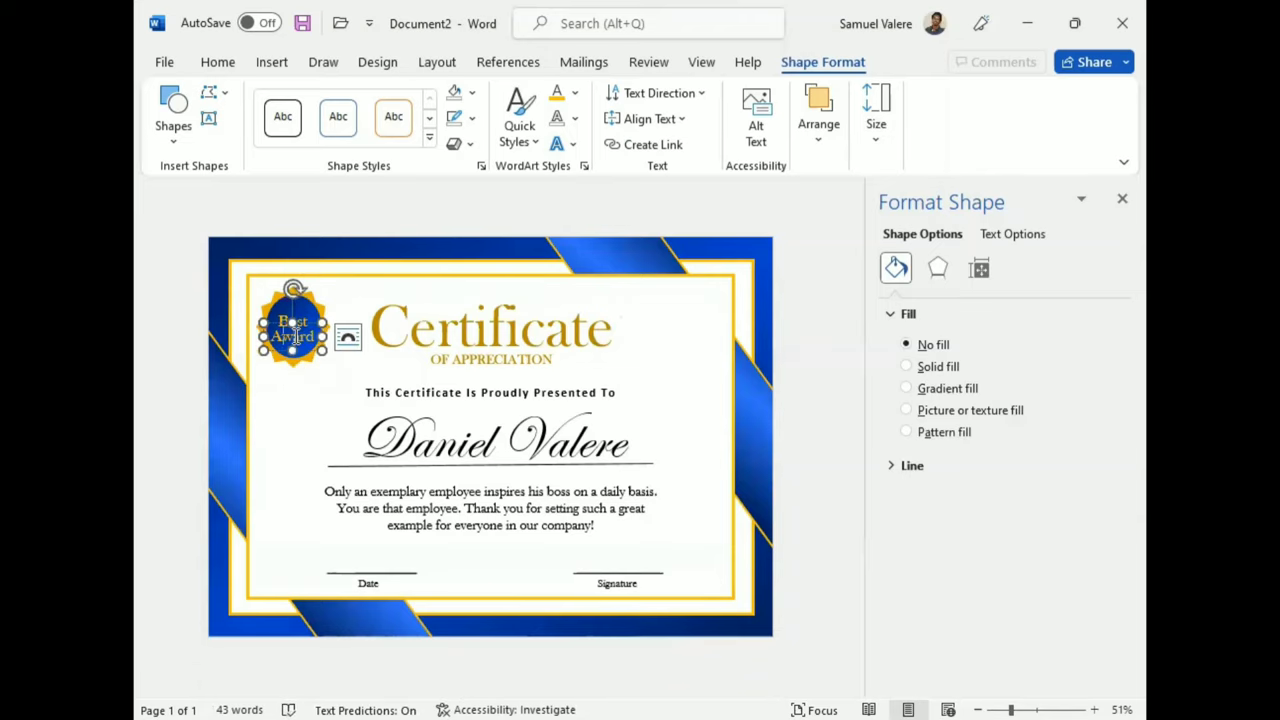
{"action": "left_click", "coordinate": [302, 355]}
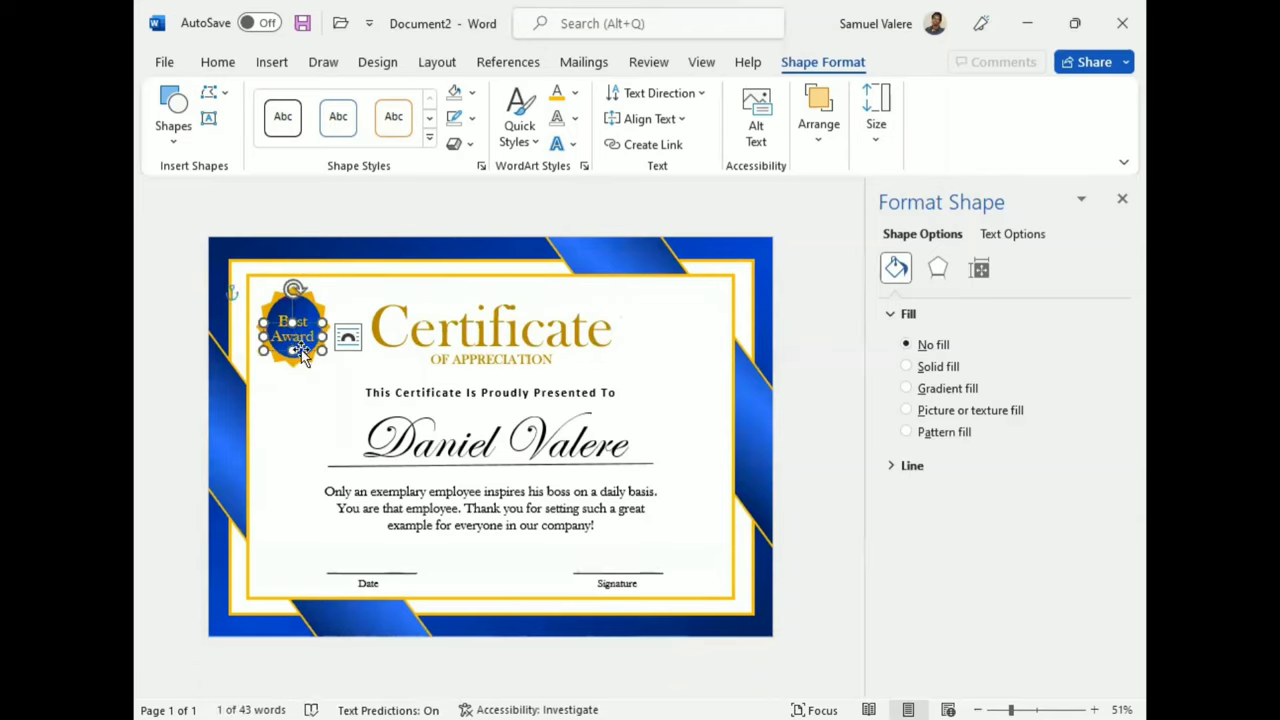
{"action": "key", "text": "Right"}
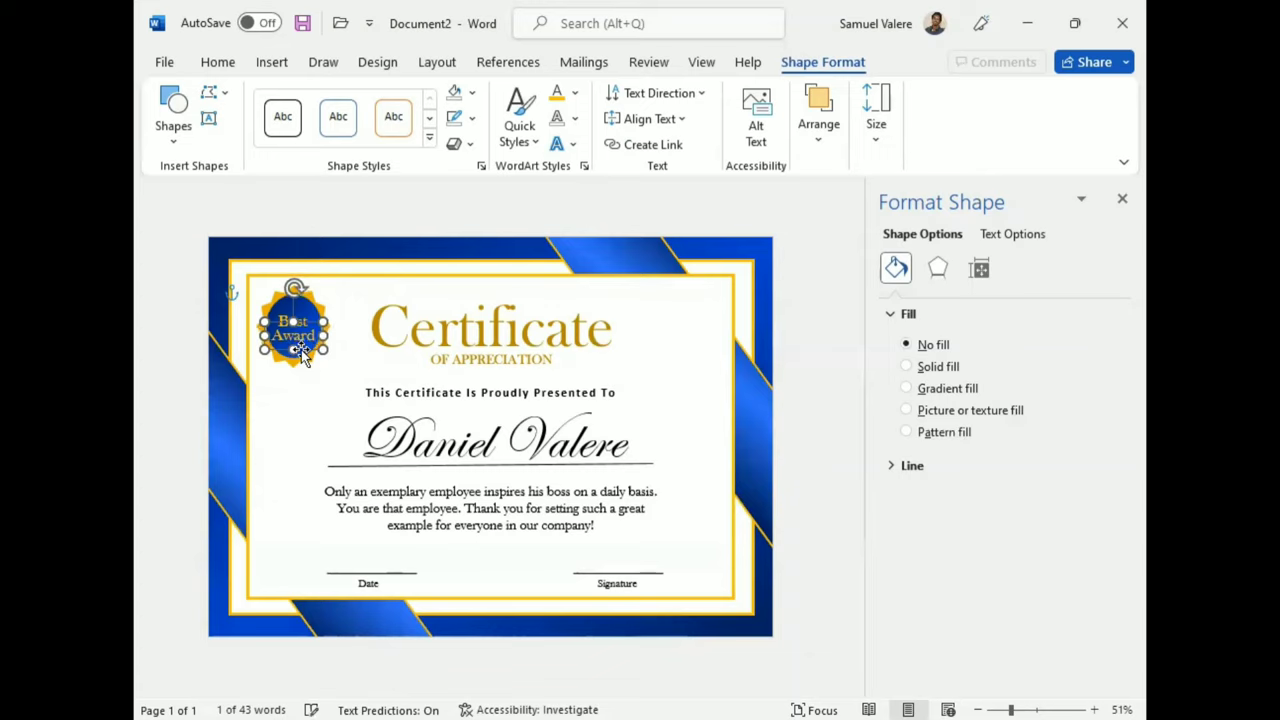
{"action": "left_click", "coordinate": [305, 312]}
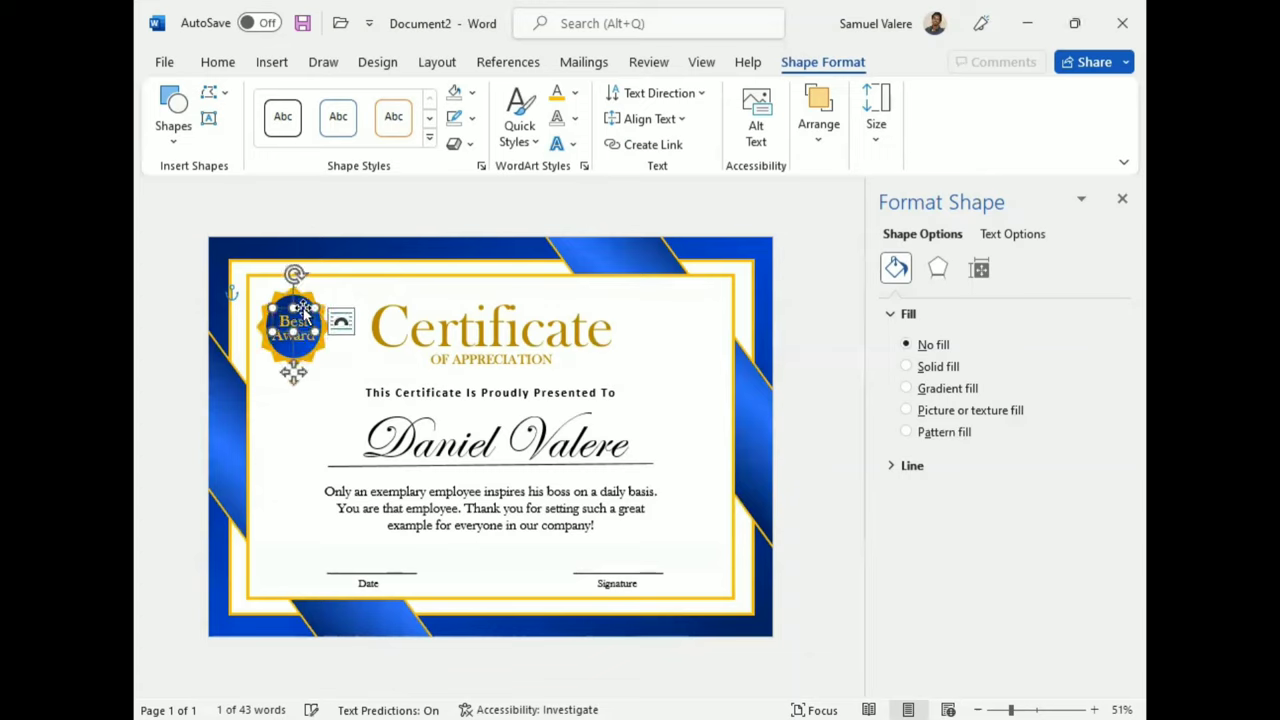
{"action": "left_click", "coordinate": [834, 443]}
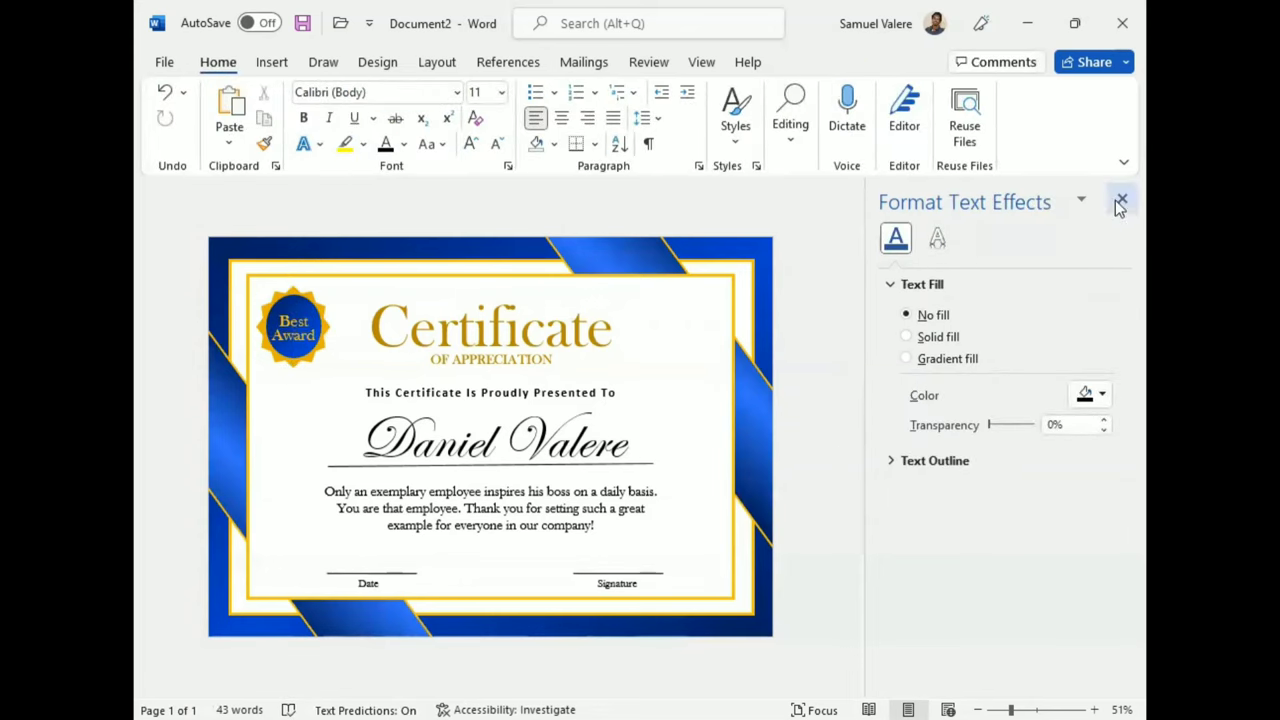
Review the gradient fill options for the certificate background shape.
{"action": "left_click", "coordinate": [1122, 199]}
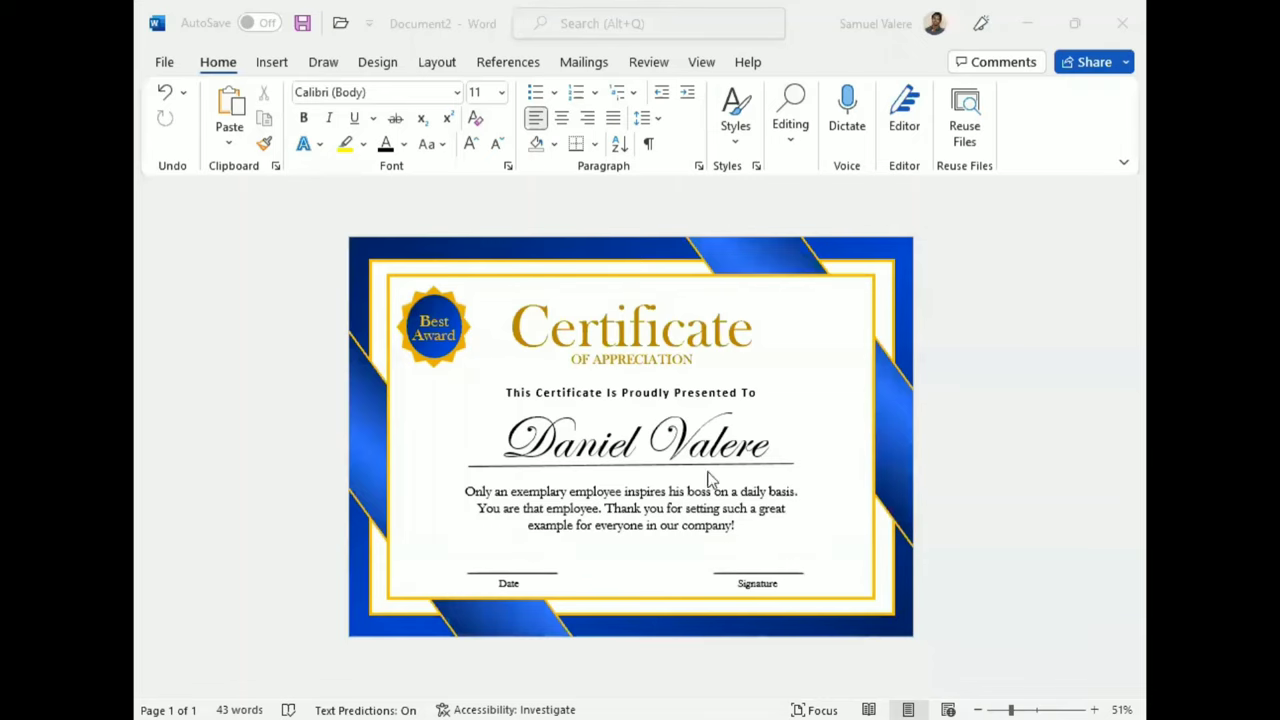
{"action": "left_click", "coordinate": [522, 252]}
{"action": "left_click", "coordinate": [803, 66]}
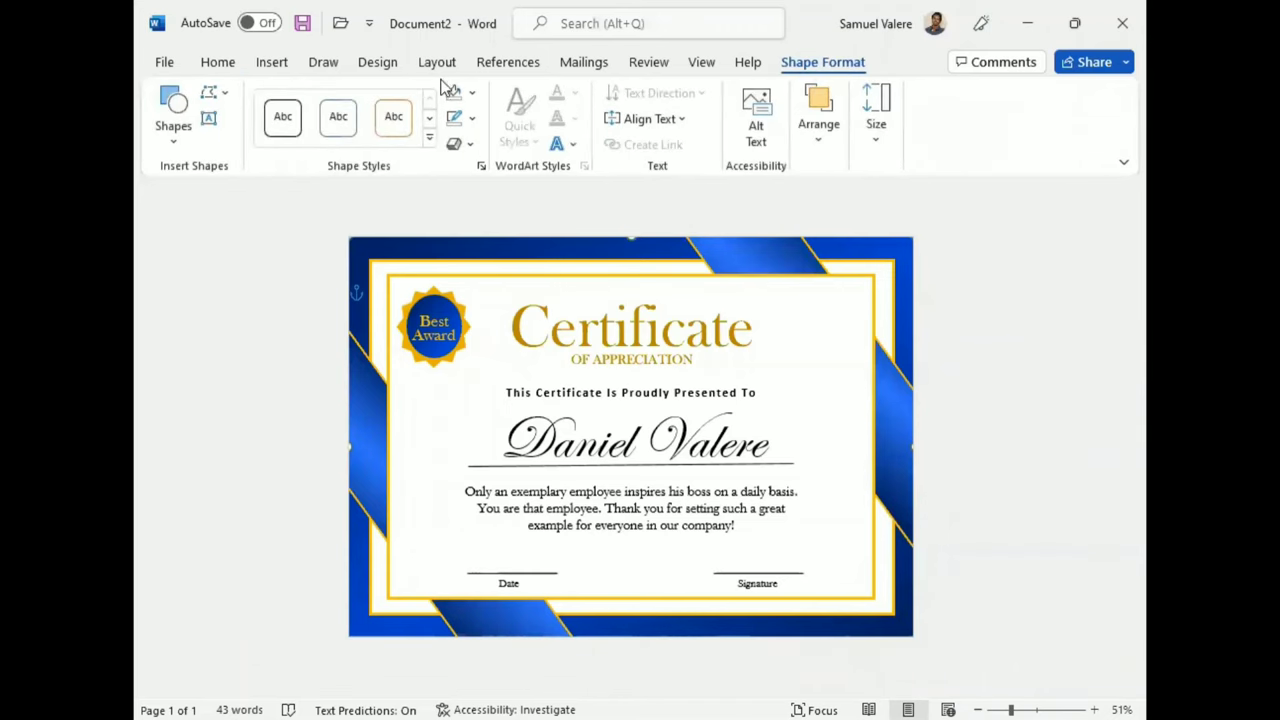
{"action": "left_click", "coordinate": [462, 92]}
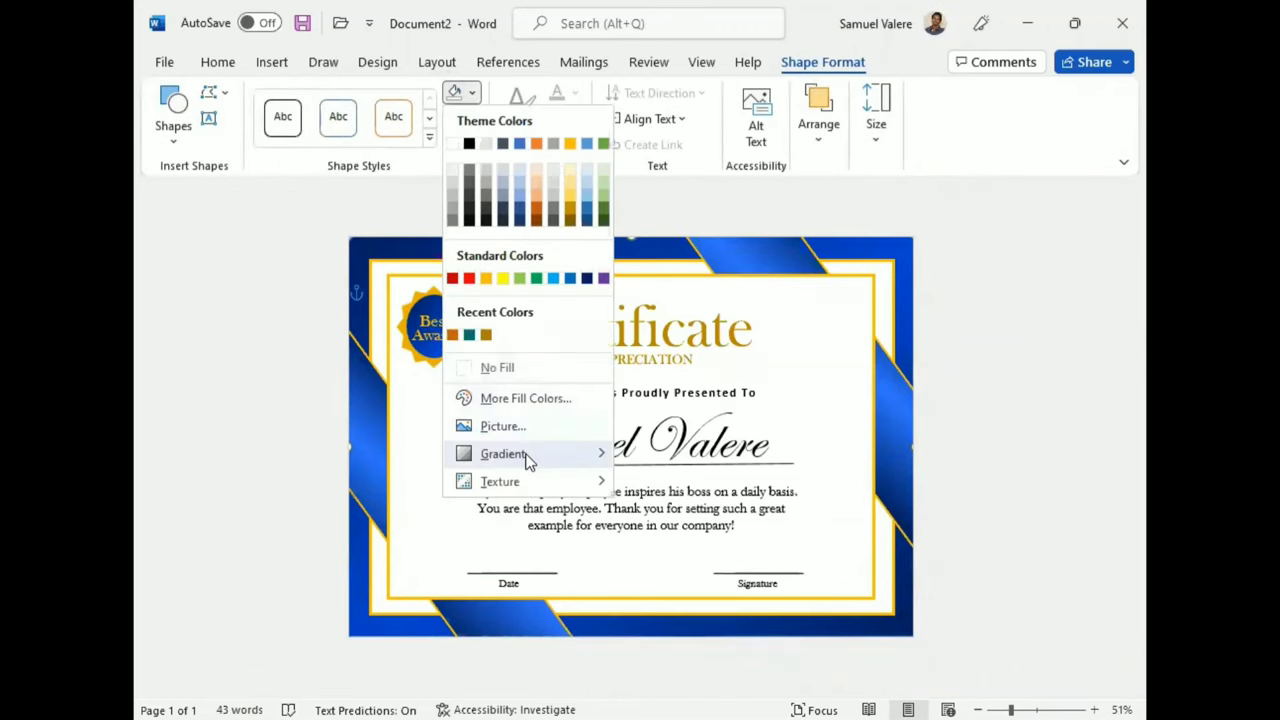
{"action": "key", "text": "Right"}
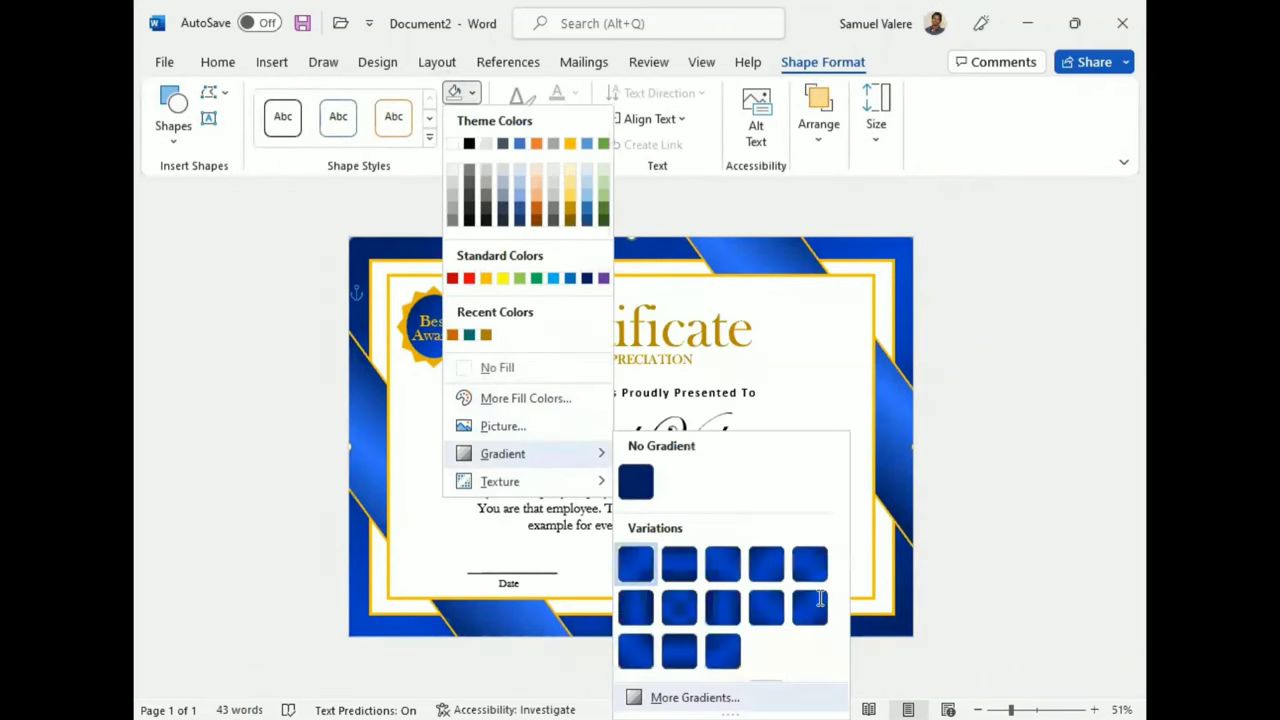
Draw a blue ribbon under the Best Award seal and rotate it so its tails hang down.
{"action": "left_click", "coordinate": [173, 112]}
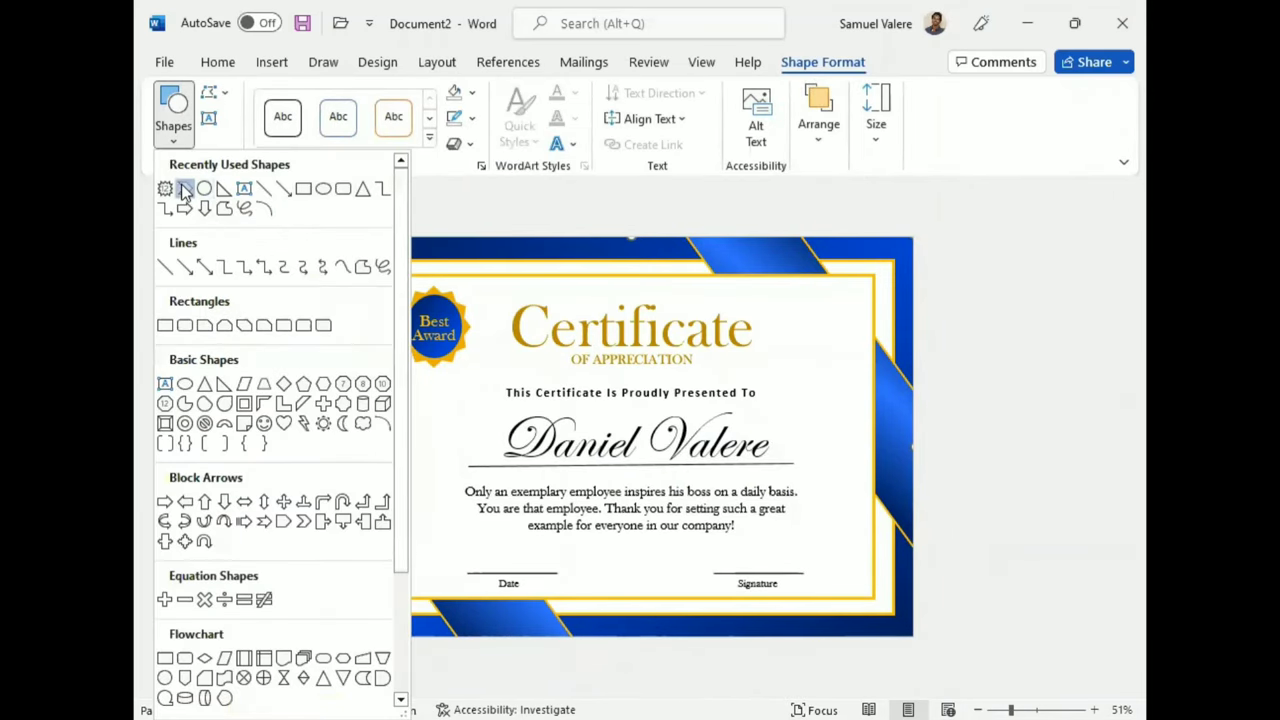
{"action": "left_click", "coordinate": [184, 188]}
{"action": "mouse_move", "coordinate": [423, 358]}
{"action": "left_mouse_down"}
{"action": "mouse_move", "coordinate": [427, 408]}
{"action": "mouse_move", "coordinate": [473, 412]}
{"action": "mouse_move", "coordinate": [447, 381]}
{"action": "mouse_move", "coordinate": [383, 367]}
{"action": "mouse_move", "coordinate": [402, 388]}
{"action": "left_mouse_up"}
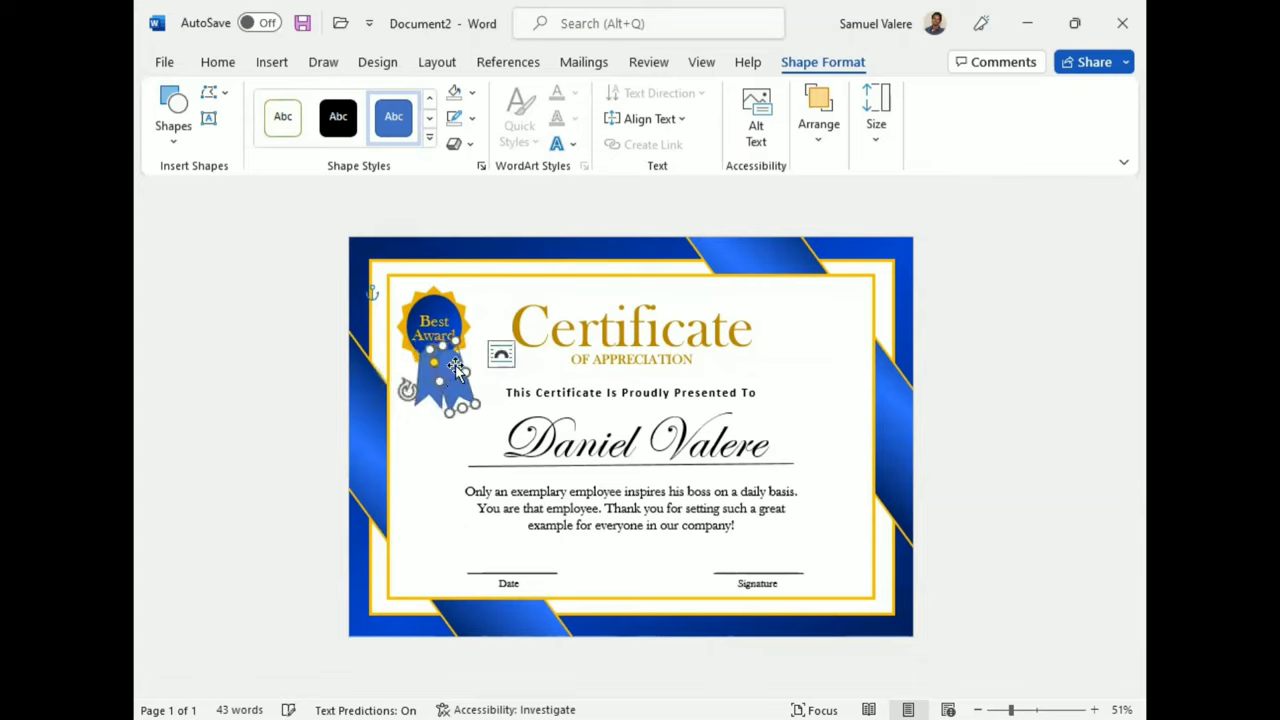
{"action": "mouse_move", "coordinate": [460, 365]}
{"action": "left_mouse_down"}
{"action": "mouse_move", "coordinate": [380, 357]}
{"action": "mouse_move", "coordinate": [405, 388]}
{"action": "left_mouse_up"}
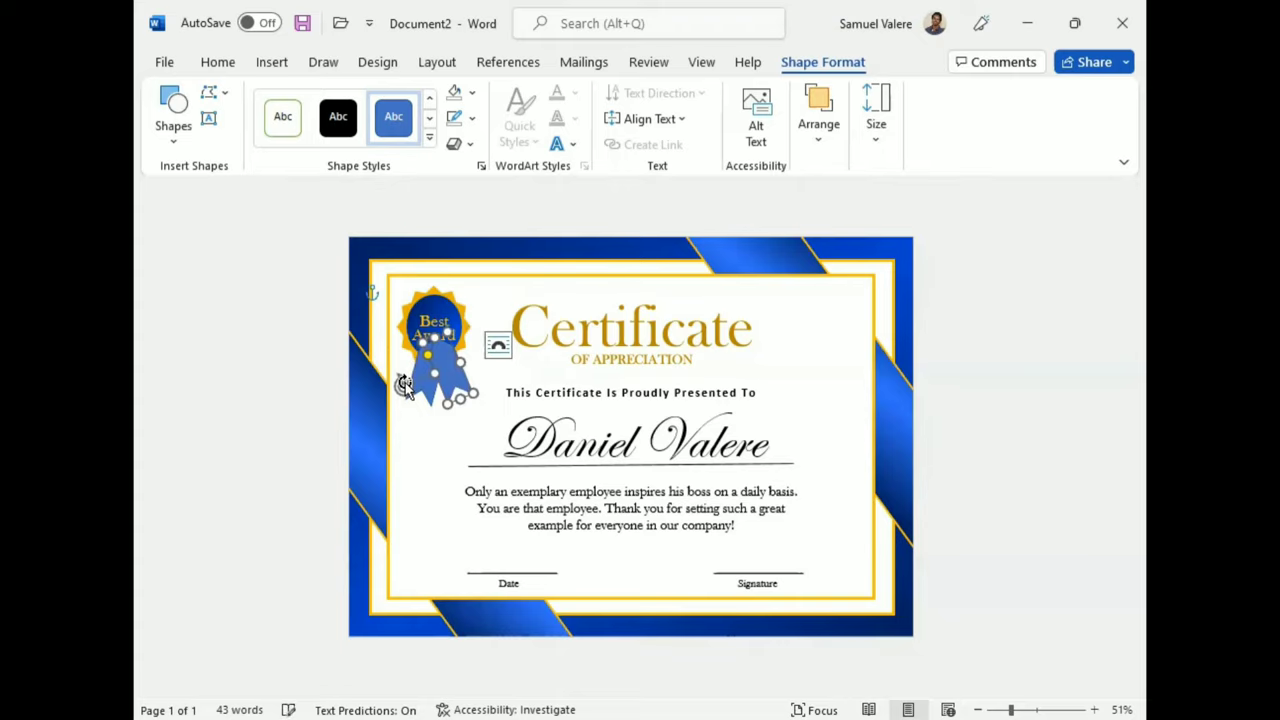
{"action": "left_click_drag", "start_coordinate": [405, 388], "coordinate": [382, 358]}
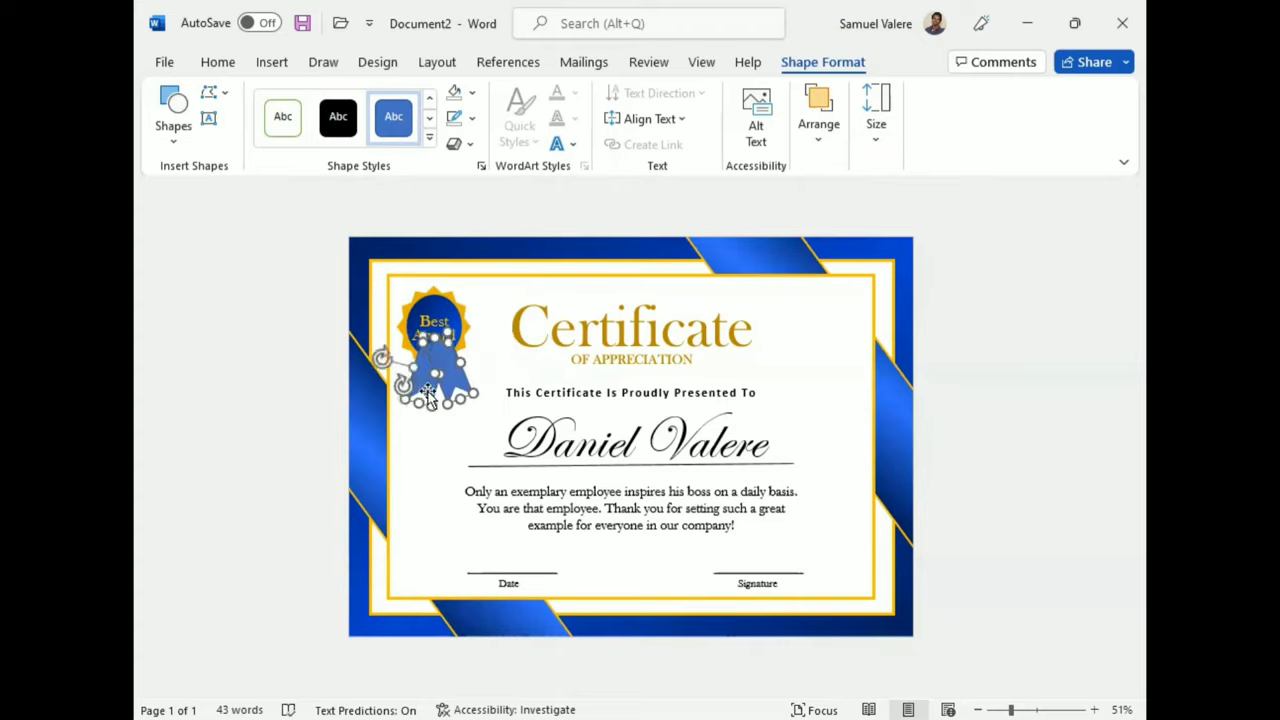
Remove the ribbon's outline and give it a 45° linear dark blue gradient fill.
{"action": "left_click", "coordinate": [474, 119]}
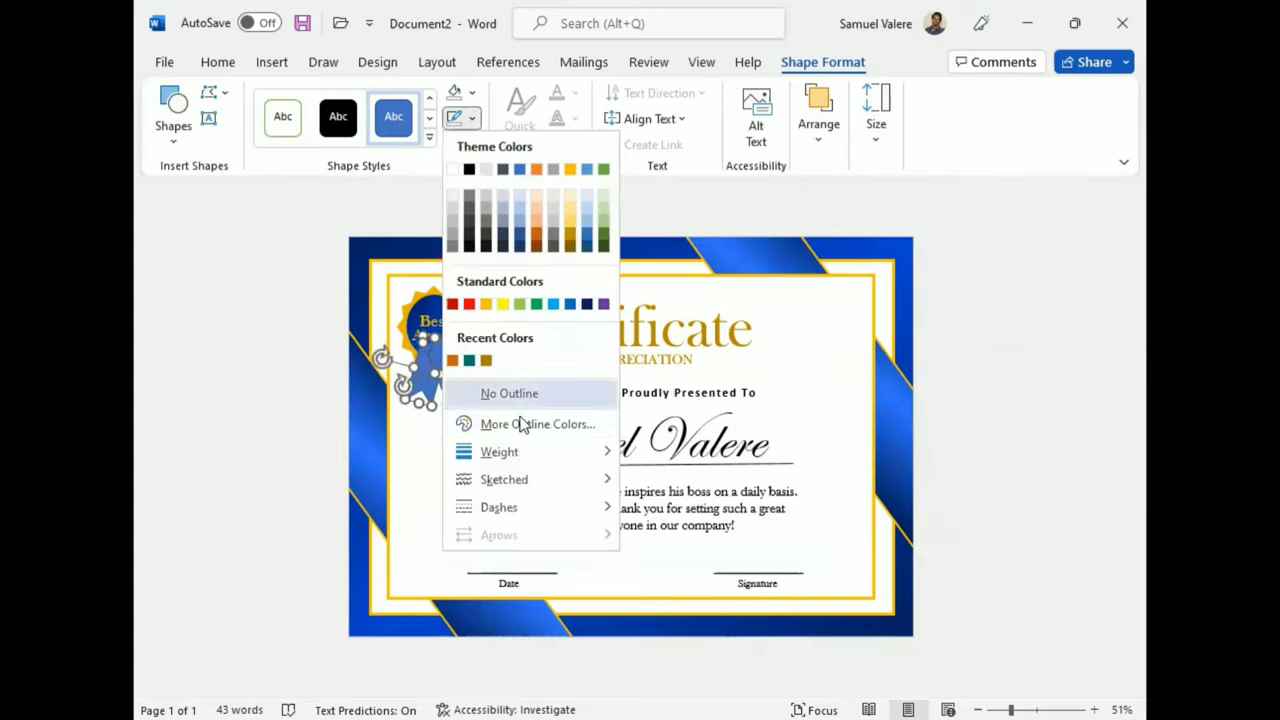
{"action": "left_click", "coordinate": [458, 392]}
{"action": "left_click", "coordinate": [474, 97]}
{"action": "mouse_move", "coordinate": [555, 455]}
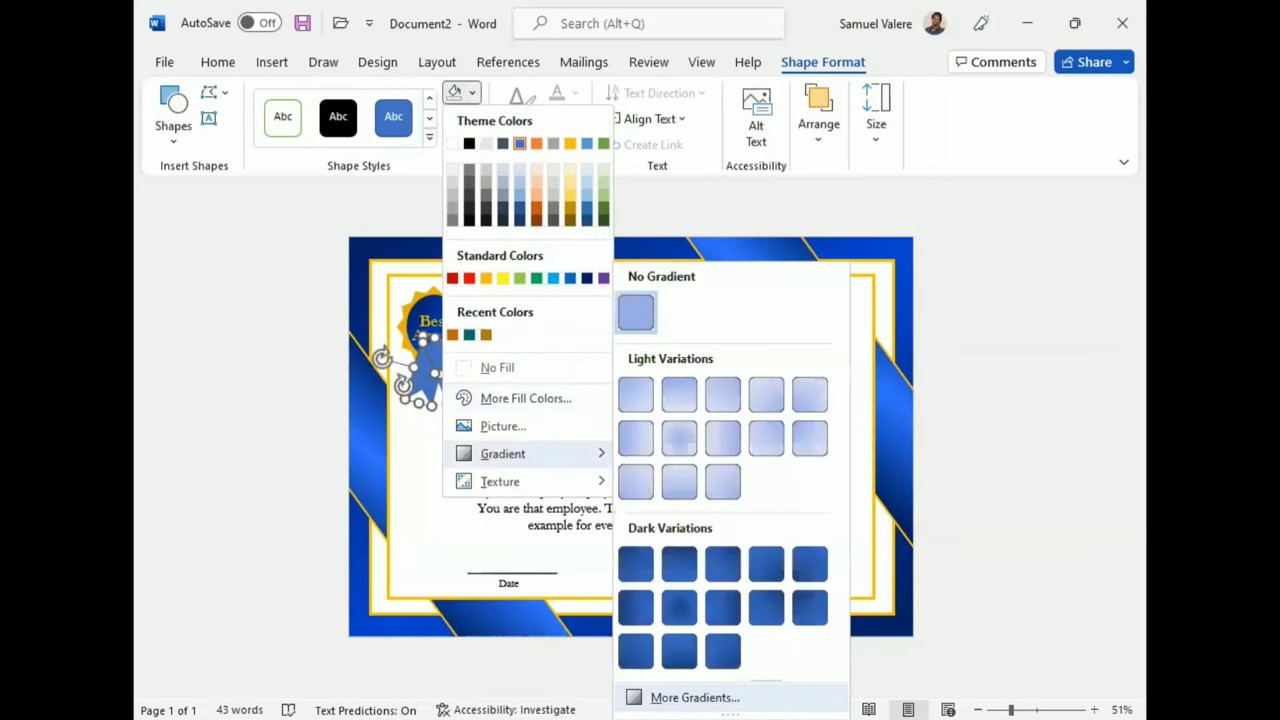
{"action": "left_click", "coordinate": [665, 694]}
{"action": "left_click", "coordinate": [907, 359]}
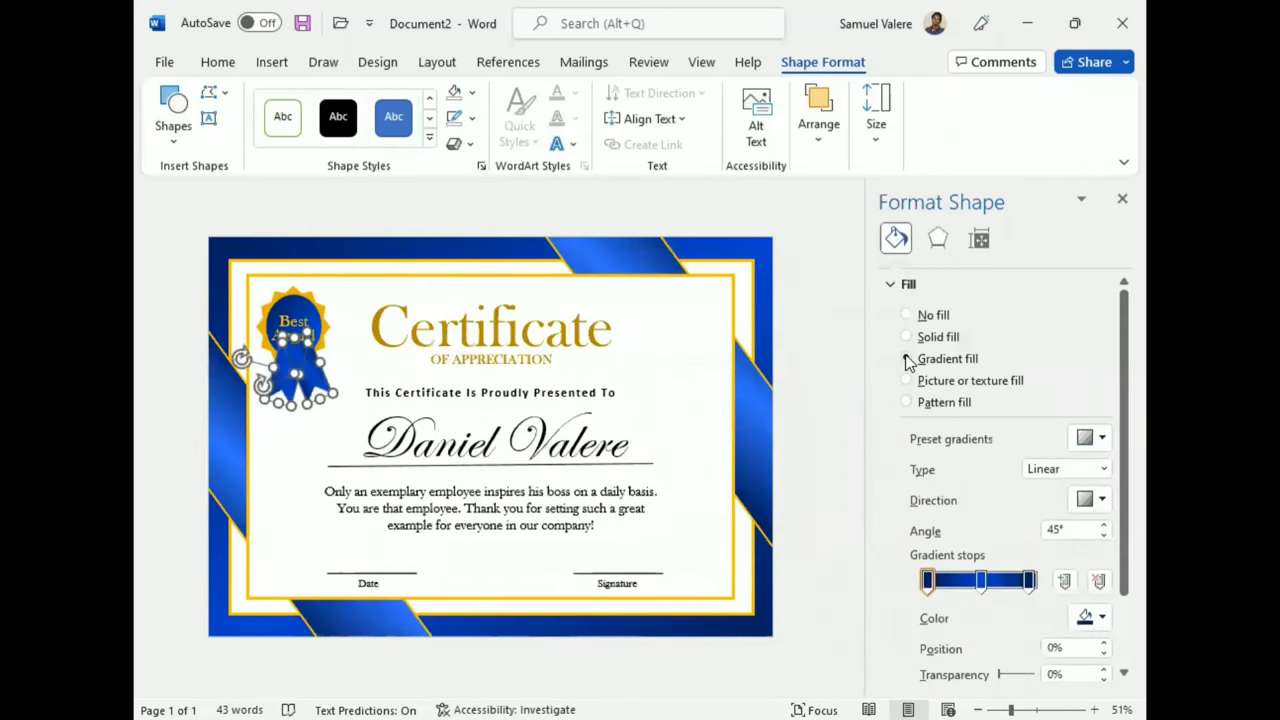
{"action": "left_click", "coordinate": [819, 122]}
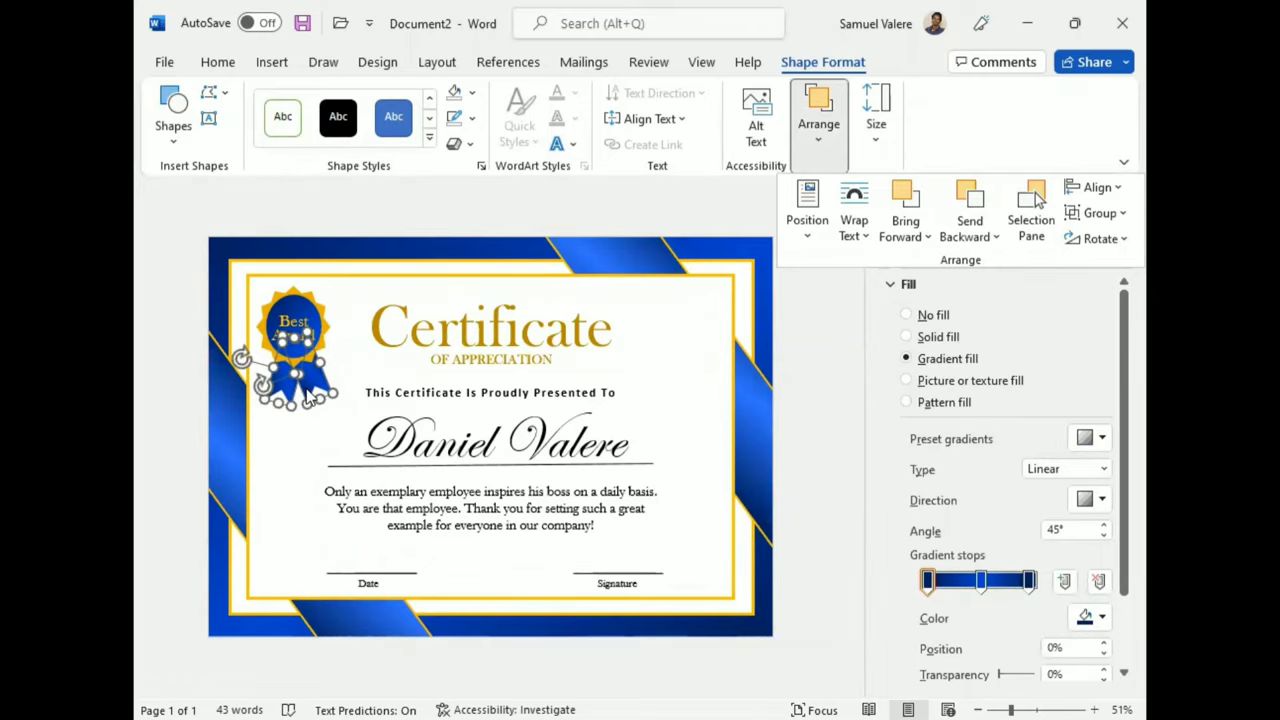
Send the blue ribbon behind the gold seal and close the Format Shape pane.
{"action": "left_click", "coordinate": [834, 346]}
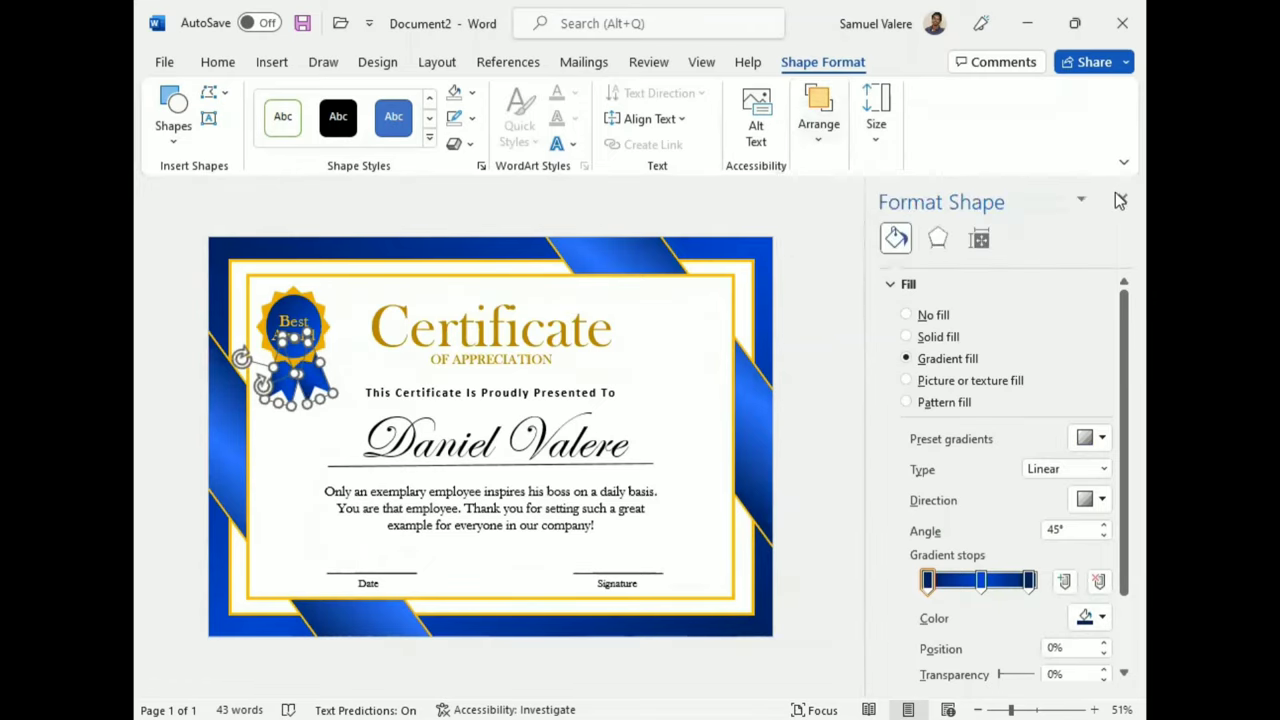
{"action": "left_click", "coordinate": [1121, 200]}
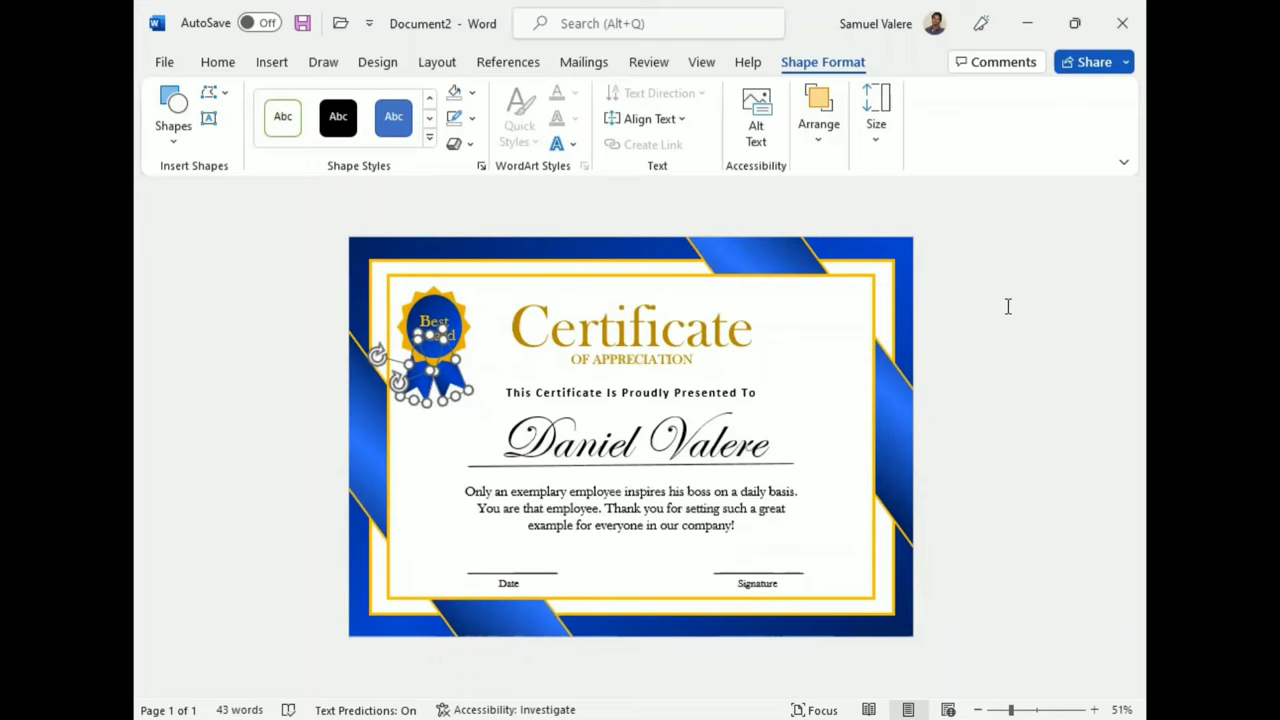
{"action": "left_click", "coordinate": [992, 472]}
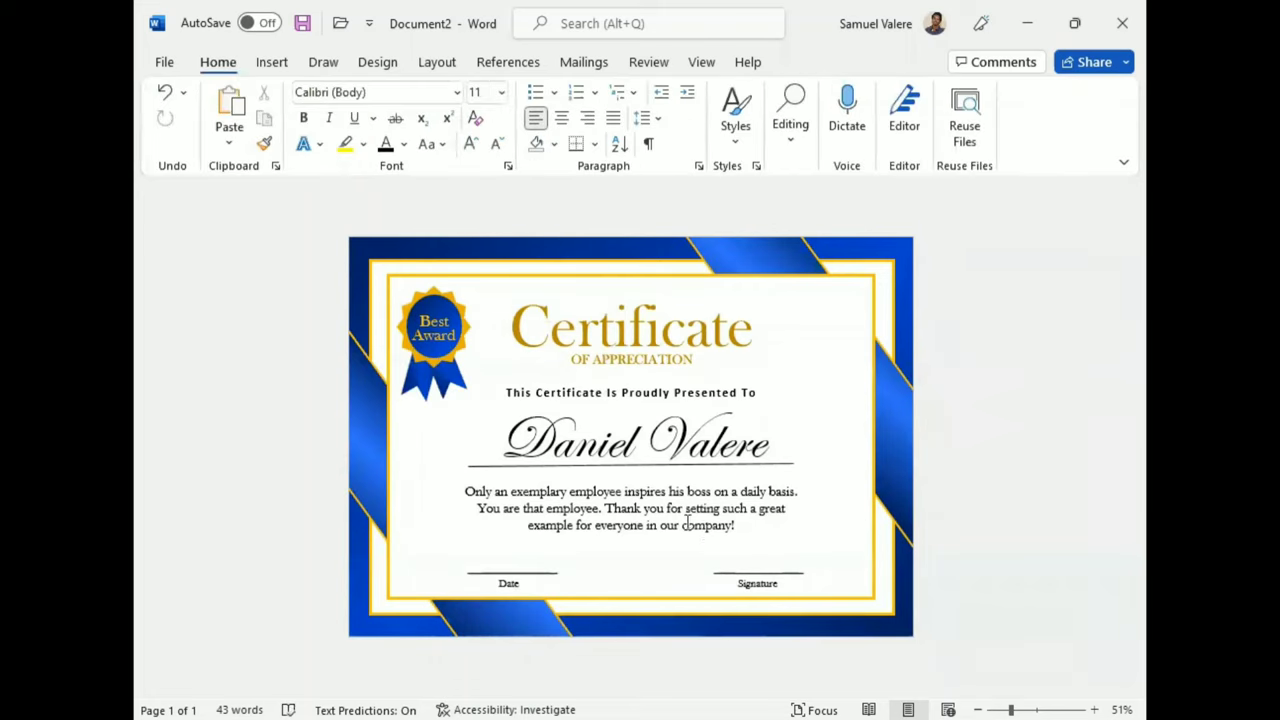
Reselect and deselect the ribbon to check that the Best Award seal sits on top.
{"action": "left_click", "coordinate": [418, 381]}
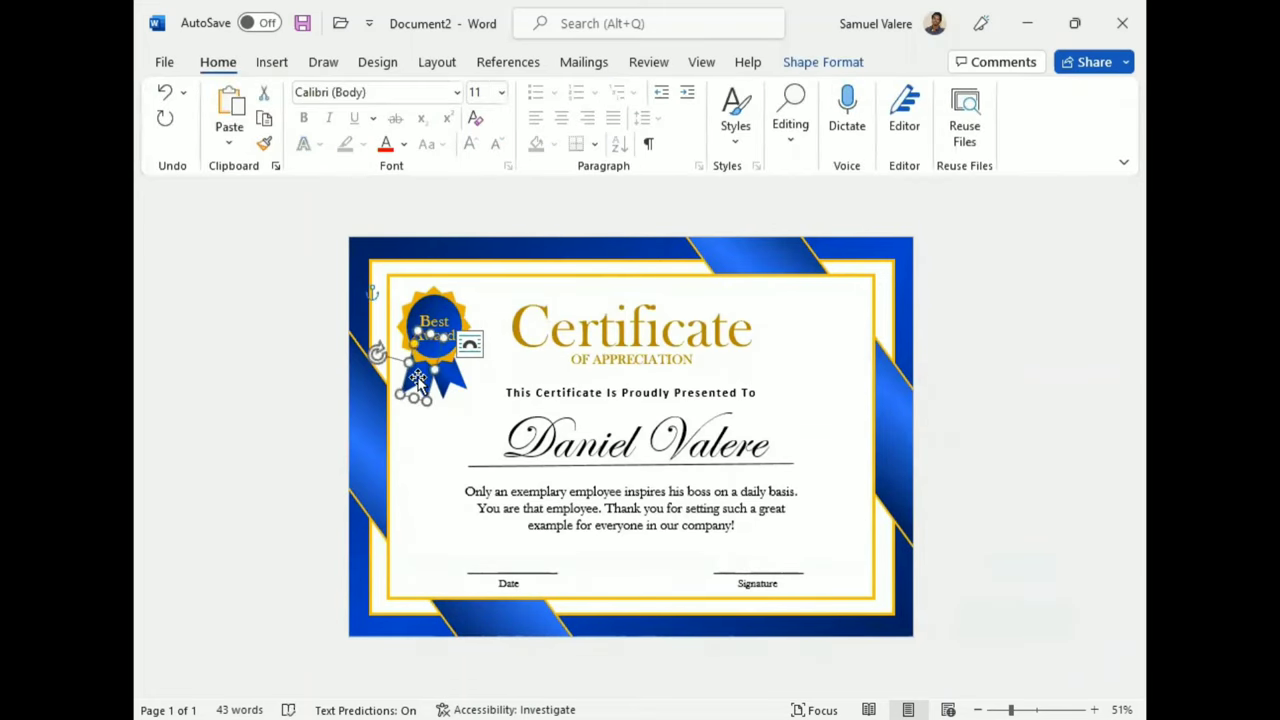
{"action": "left_click", "coordinate": [1000, 463]}
{"action": "left_click", "coordinate": [443, 386]}
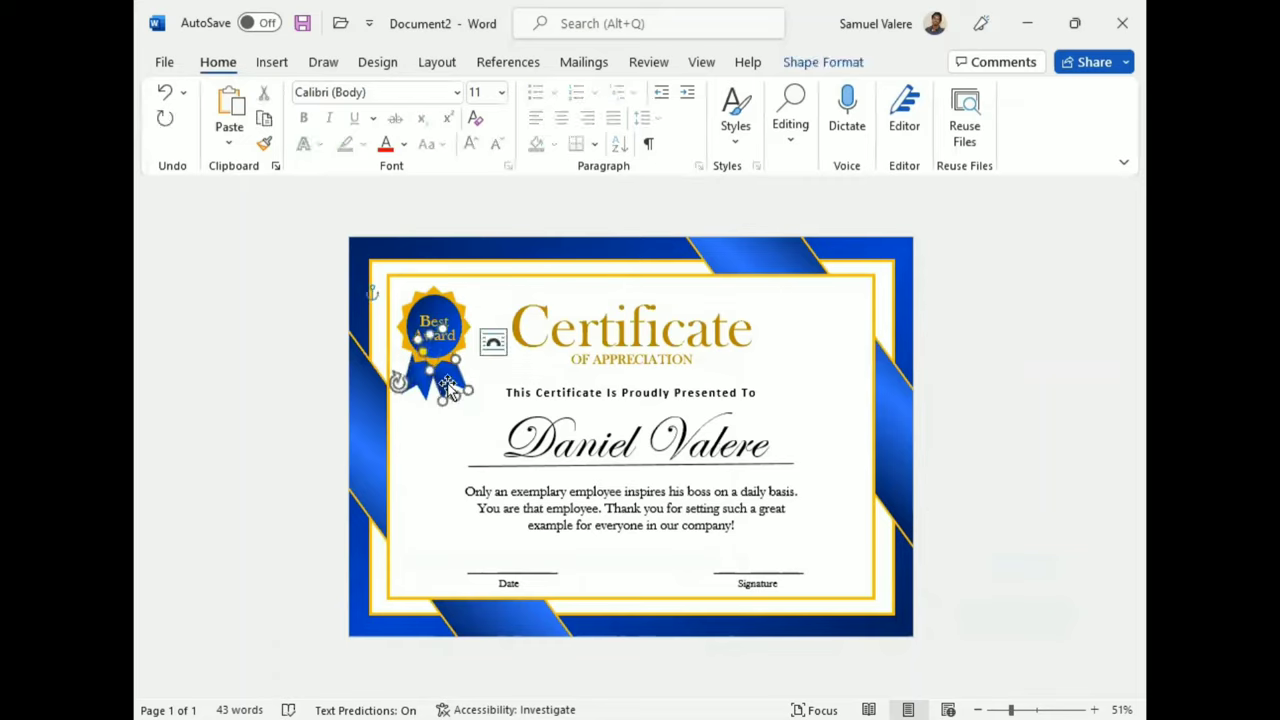
{"action": "left_click", "coordinate": [966, 456]}
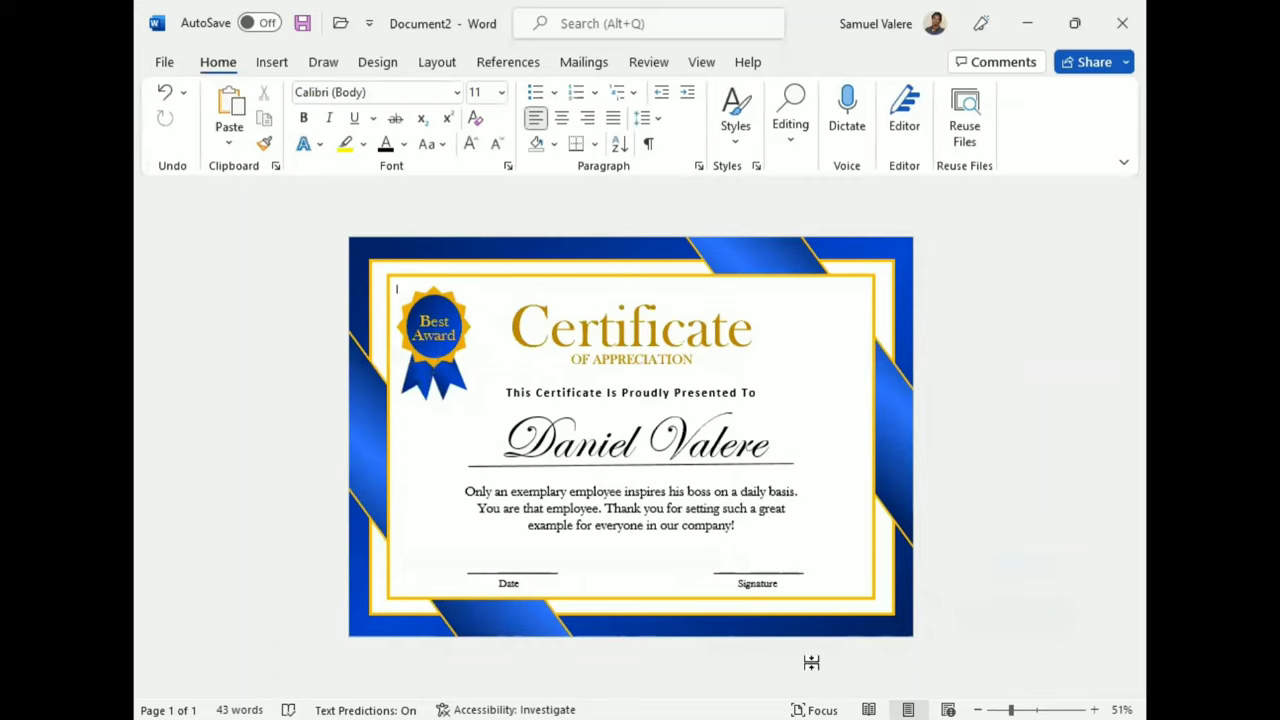